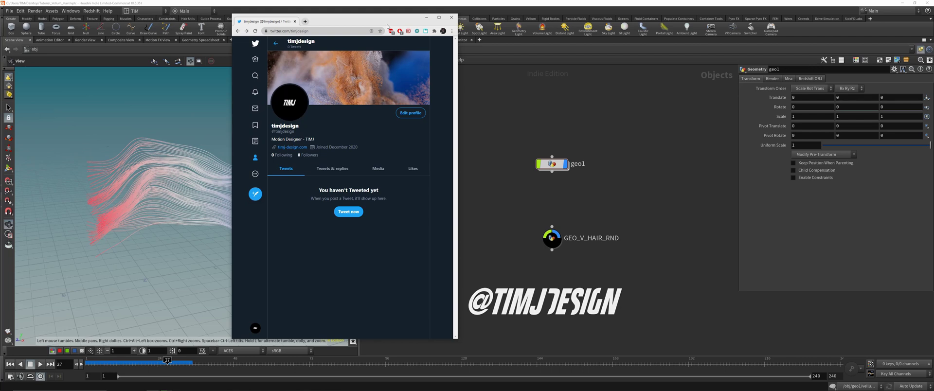
# Minimise the browser window, hide the geo1 object and save the scene
pyautogui.click(426, 18)
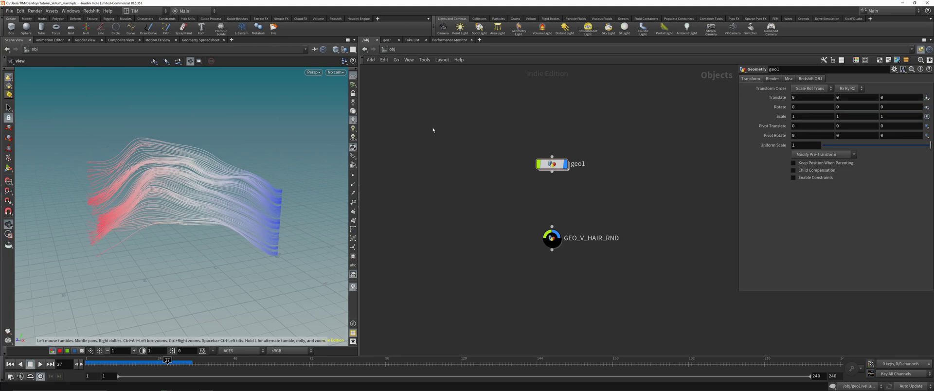
pyautogui.click(558, 160)
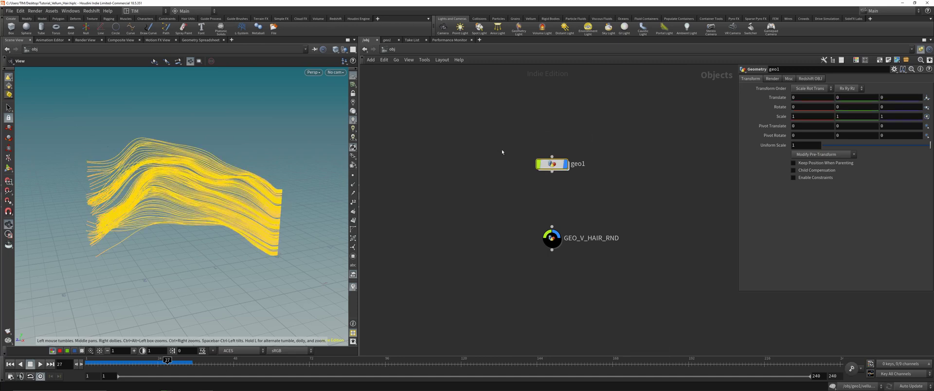
pyautogui.click(566, 164)
pyautogui.moveTo(603, 198); pyautogui.dragTo(567, 190, button='middle')
pyautogui.hotkey('ctrl', 's')
pyautogui.moveTo(517, 232)
pyautogui.mouseDown()
pyautogui.moveTo(500, 229)
pyautogui.moveTo(516, 231)
pyautogui.mouseUp()
pyautogui.press('l')
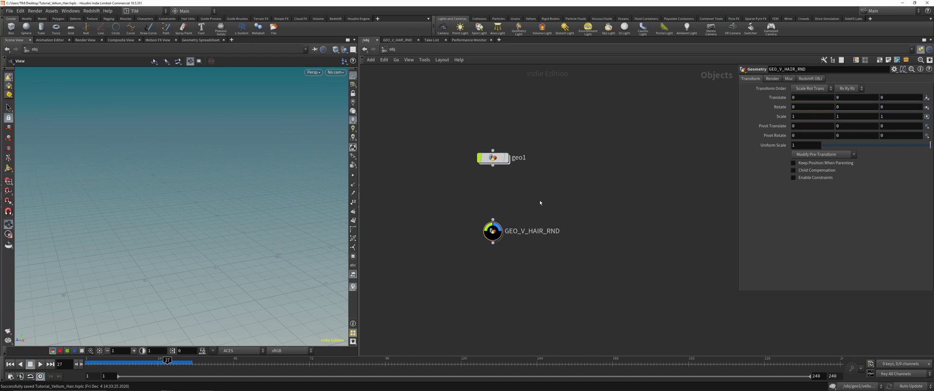
# Display geo1 again, go inside it and examine the finished hair simulation and its node network
pyautogui.click(506, 158)
pyautogui.doubleClick(493, 157)
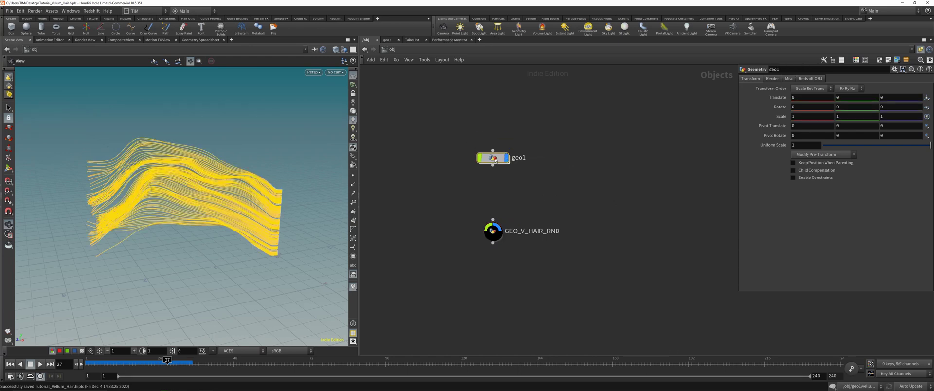
pyautogui.click(351, 177)
pyautogui.moveTo(179, 182); pyautogui.dragTo(157, 174)
pyautogui.moveTo(157, 174); pyautogui.dragTo(204, 167, button='right')
pyautogui.moveTo(204, 167); pyautogui.dragTo(220, 178)
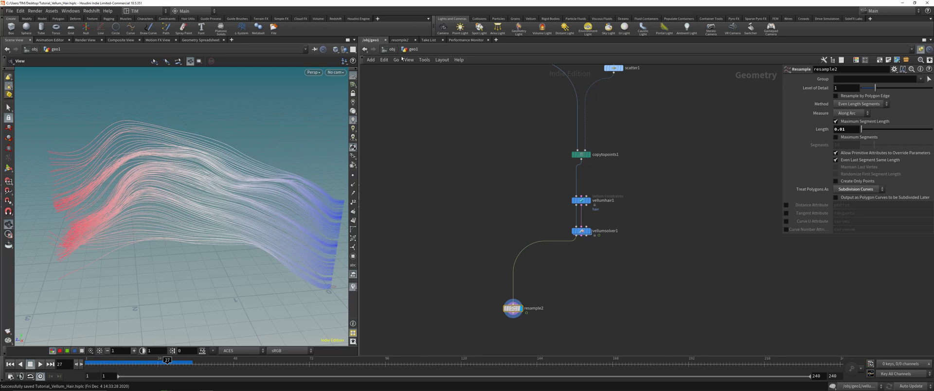
pyautogui.moveTo(463, 175); pyautogui.dragTo(447, 187, button='middle')
pyautogui.scroll(-2, 443, 212)
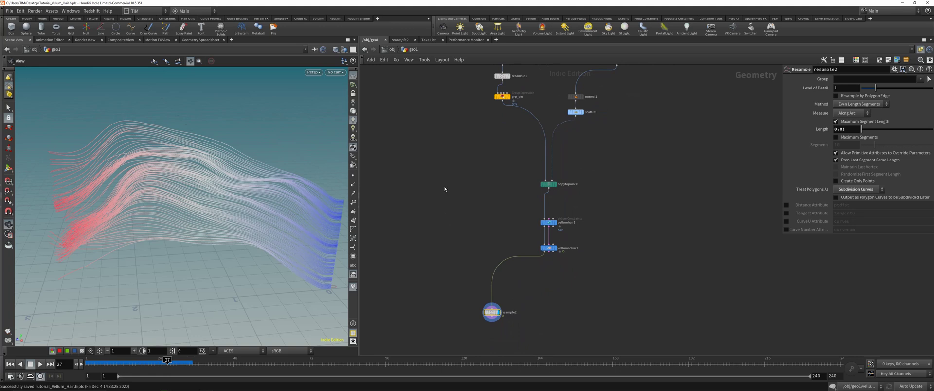
pyautogui.moveTo(73, 132); pyautogui.dragTo(163, 144)
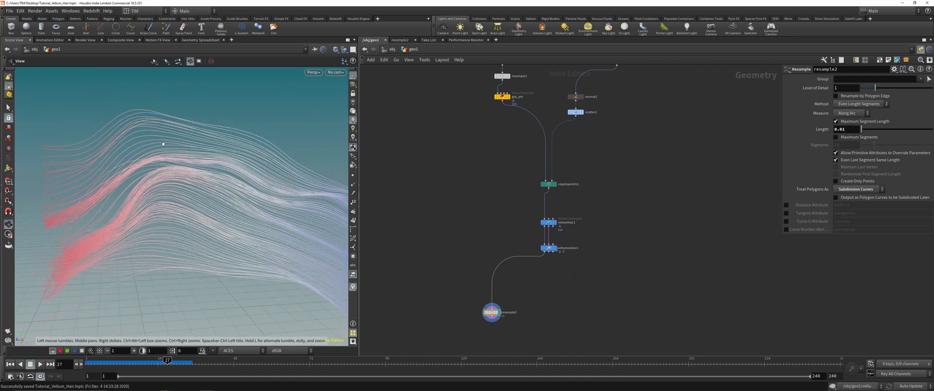
pyautogui.moveTo(236, 173); pyautogui.dragTo(199, 203, button='right')
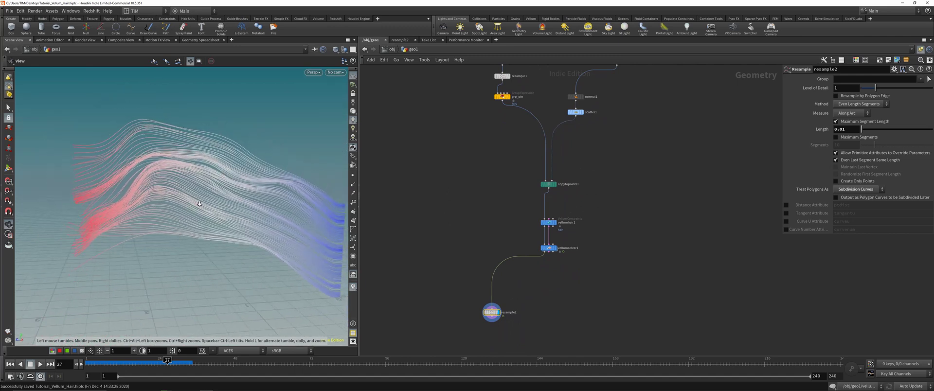
pyautogui.moveTo(200, 203); pyautogui.dragTo(179, 204, button='middle')
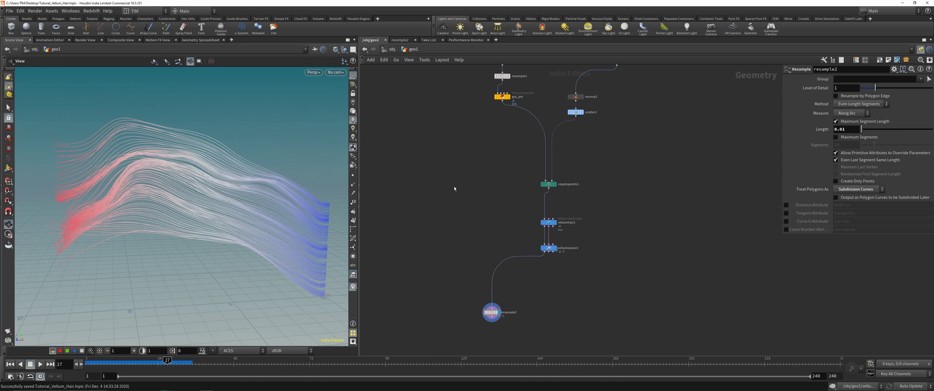
# Hide geo1 at object level, delete the GEO_V_HAIR_RND object and save the scene
pyautogui.press('u')
pyautogui.click(494, 231)
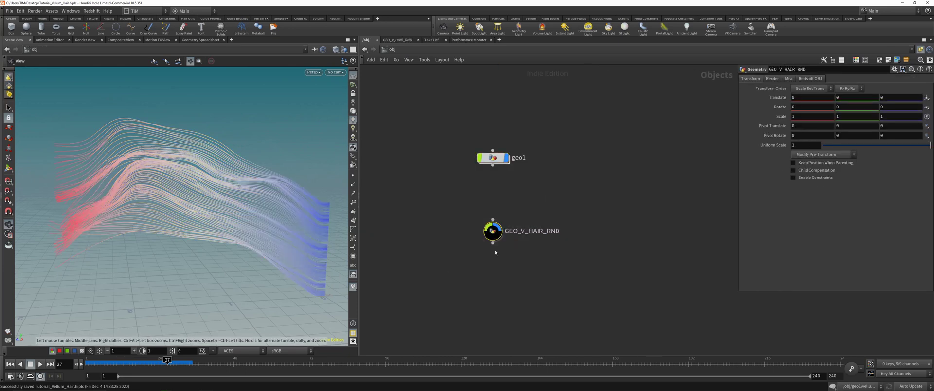
pyautogui.click(507, 157)
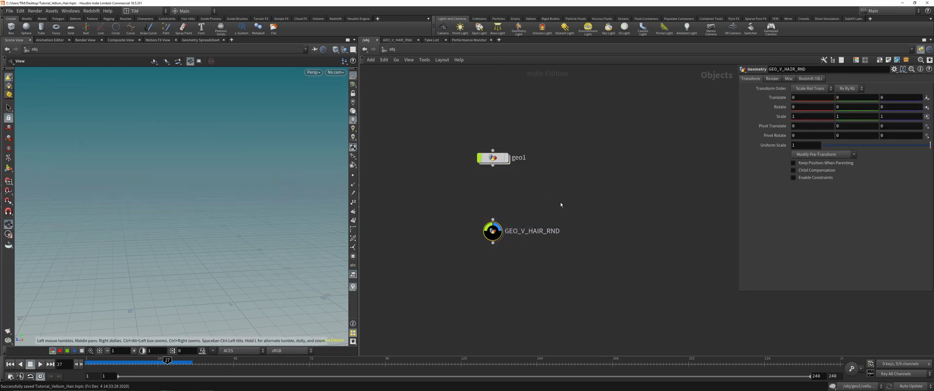
pyautogui.press('Delete')
pyautogui.hotkey('ctrl', 's')
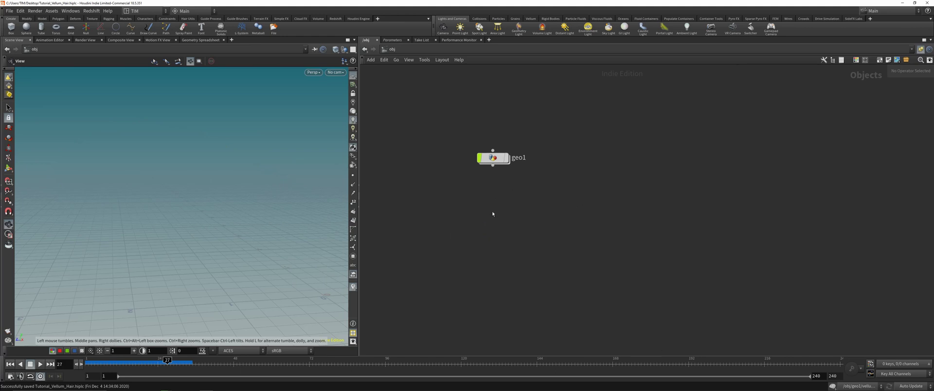
# Add a new Geometry object below geo1 in the object network
pyautogui.press('Tab')
pyautogui.write('geo')
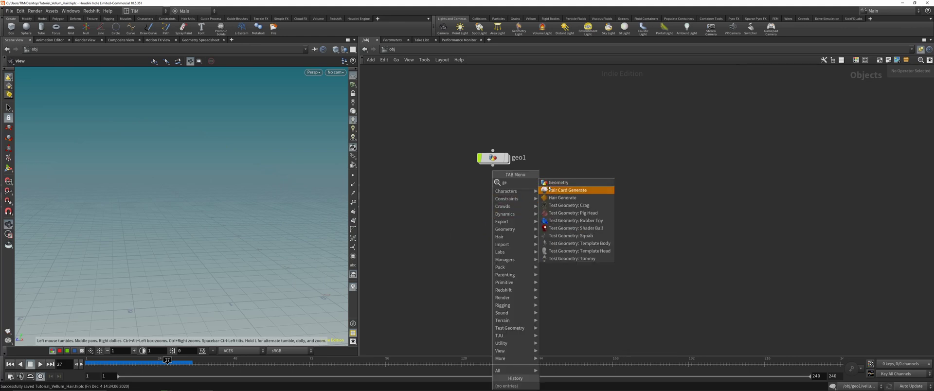
pyautogui.press('Return')
pyautogui.click(494, 234)
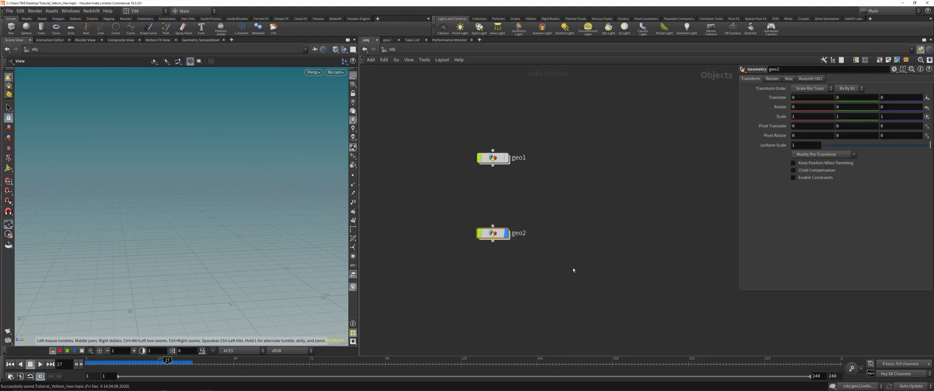
# Give the new geometry node a black colour and a circular node shape
pyautogui.press('c')
pyautogui.click(894, 350)
pyautogui.press('c')
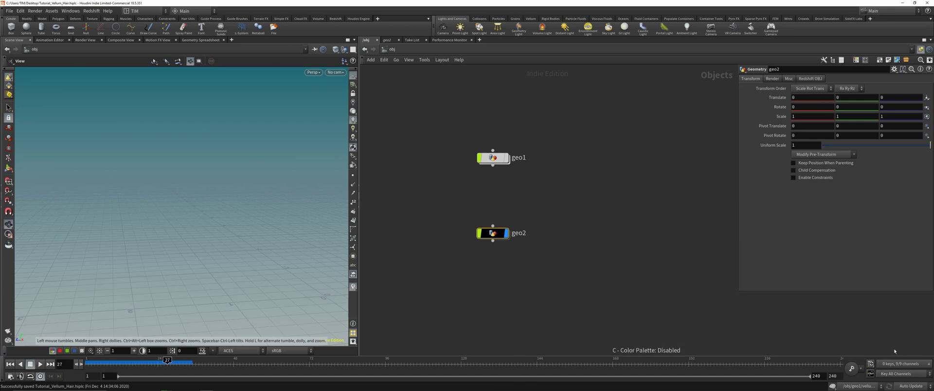
pyautogui.press('z')
pyautogui.click(926, 325)
pyautogui.press('z')
# Rename the new geometry object GEO_VELLUM_RND
pyautogui.doubleClick(513, 233)
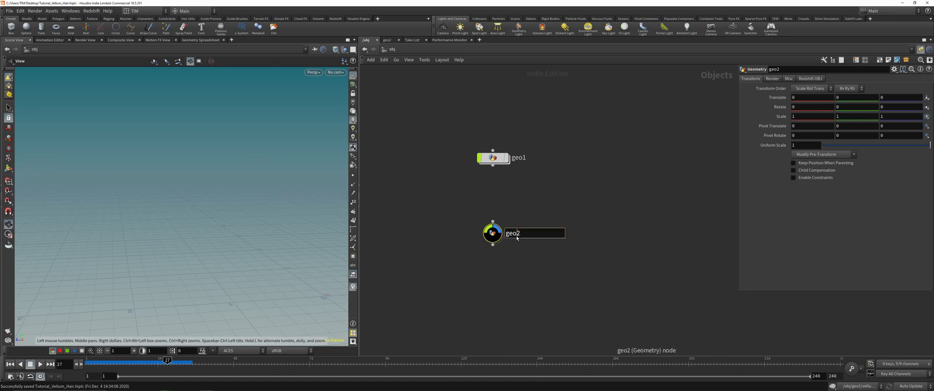
pyautogui.write('GEO_')
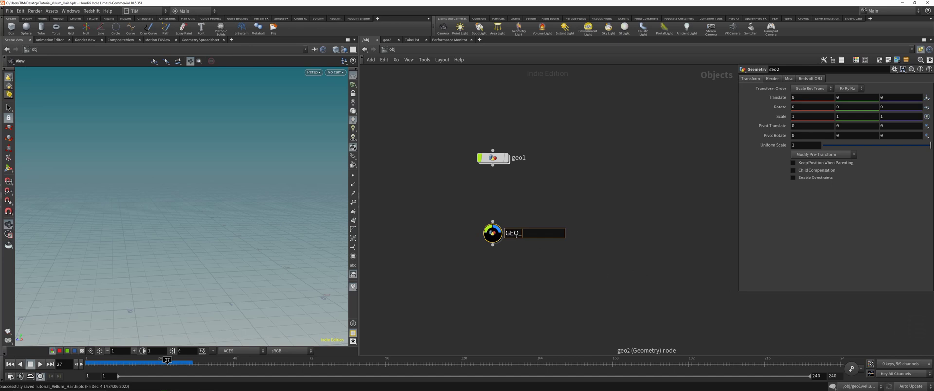
pyautogui.write('VELLUM_RND')
pyautogui.press('Return')
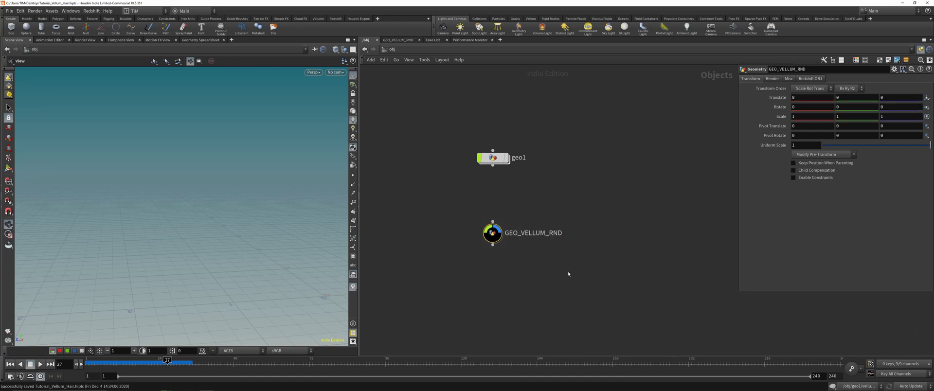
# Go inside GEO_VELLUM_RND and place a Sphere node in its empty network
pyautogui.doubleClick(493, 233)
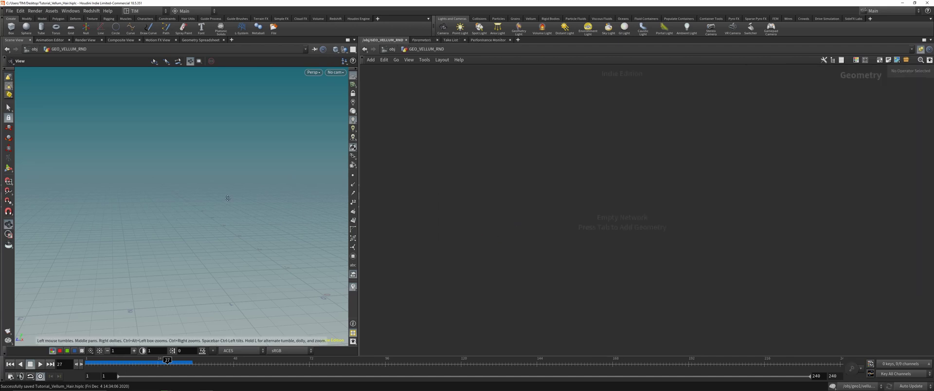
pyautogui.moveTo(228, 198); pyautogui.dragTo(210, 214)
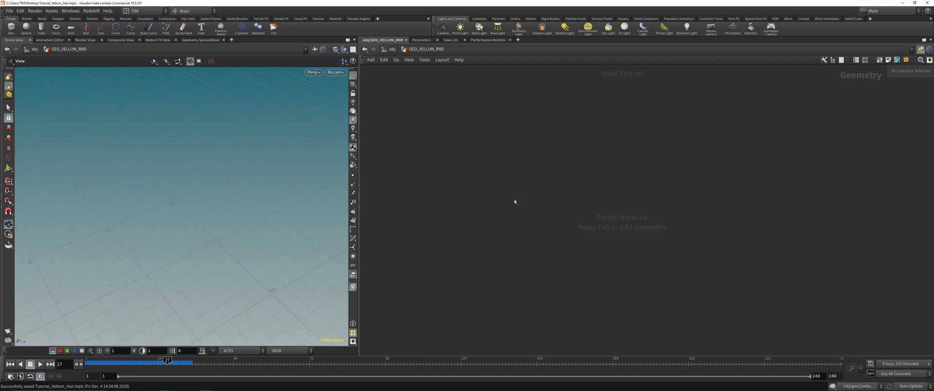
pyautogui.press('Tab')
pyautogui.write('s')
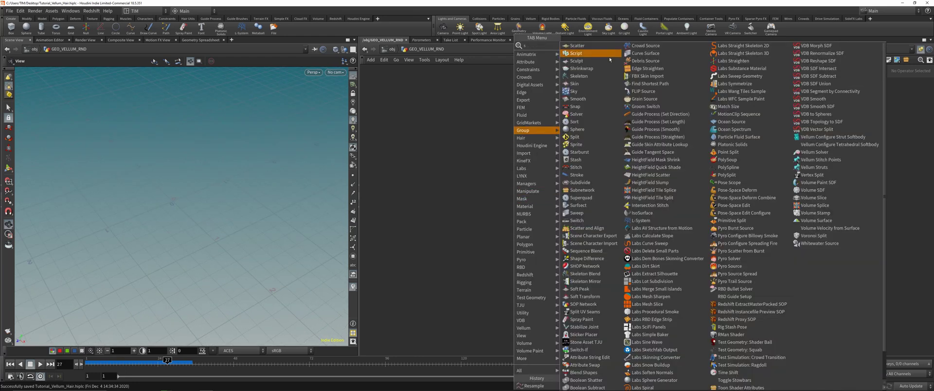
pyautogui.click(583, 129)
pyautogui.click(520, 161)
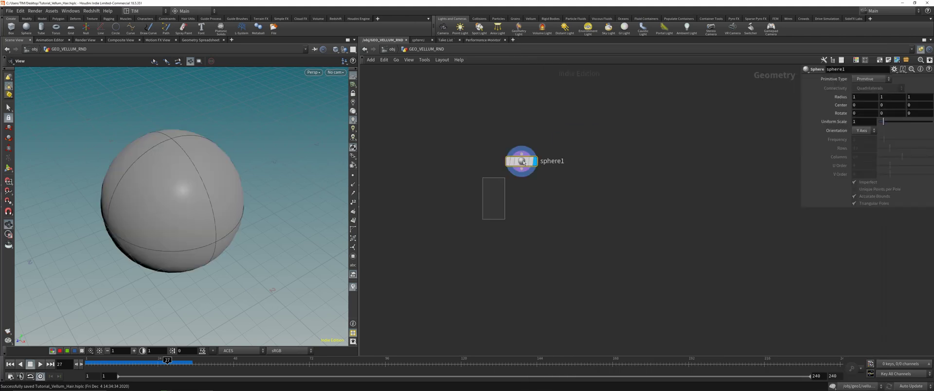
# Set the sphere's primitive type to Polygon with a frequency of 25, save the scene and widen the parameter overlay
pyautogui.click(865, 79)
pyautogui.click(862, 94)
pyautogui.doubleClick(861, 139)
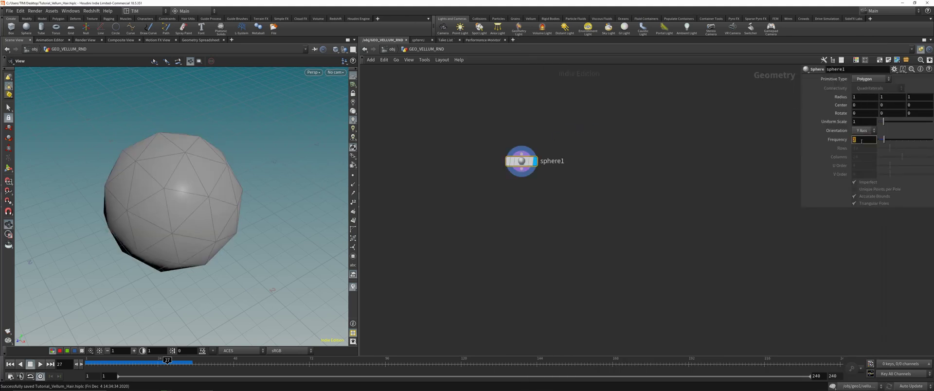
pyautogui.write('25')
pyautogui.press('Return')
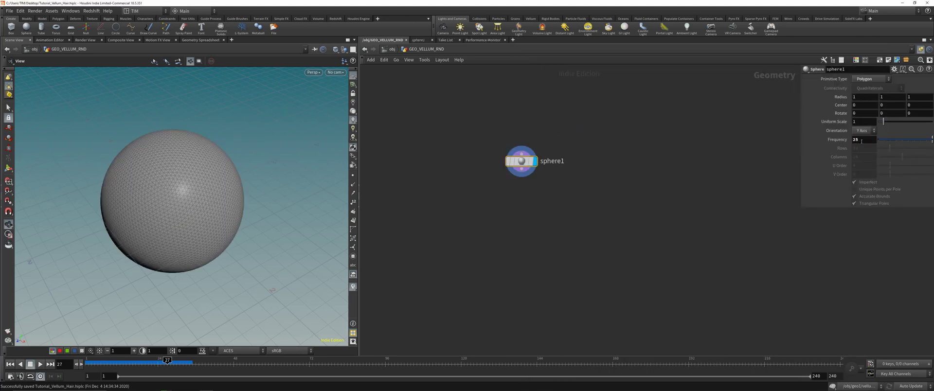
pyautogui.moveTo(165, 199); pyautogui.dragTo(165, 188)
pyautogui.hotkey('ctrl', 's')
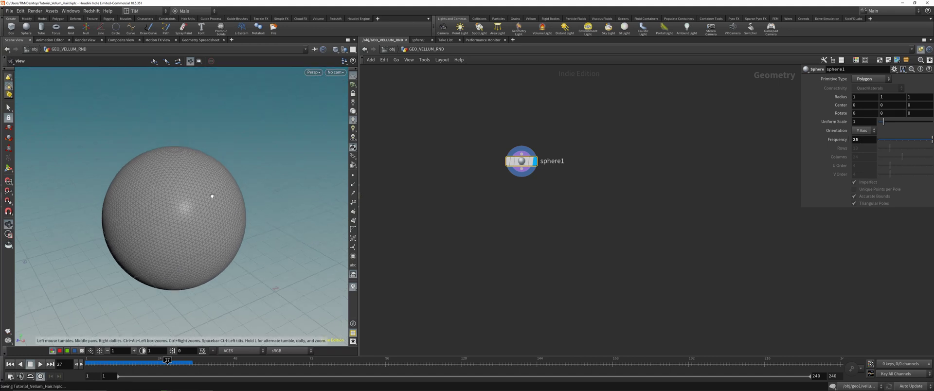
pyautogui.moveTo(802, 206); pyautogui.dragTo(753, 237)
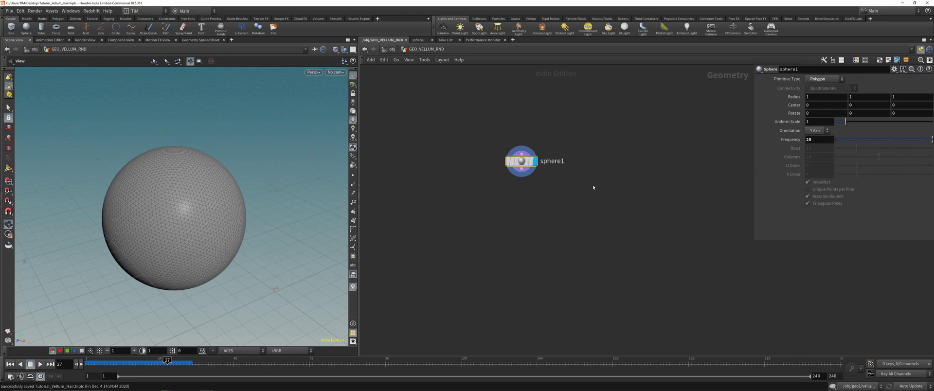
# Add a Scatter node fed by sphere1 and set its Force Total Count to 150
pyautogui.press('Tab')
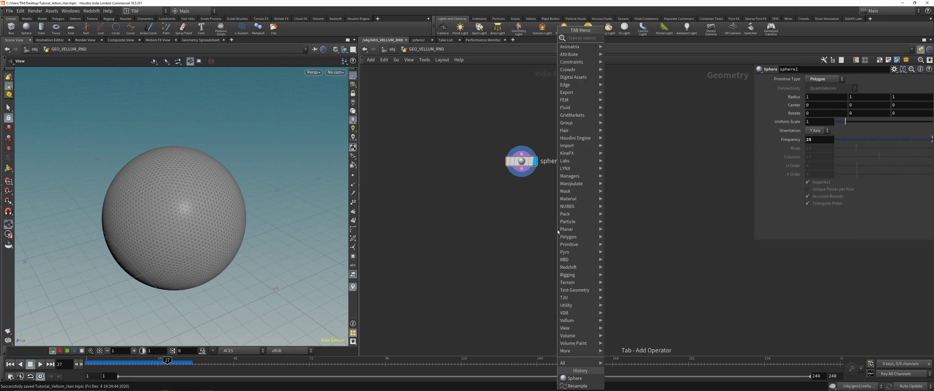
pyautogui.write('sca')
pyautogui.click(623, 37)
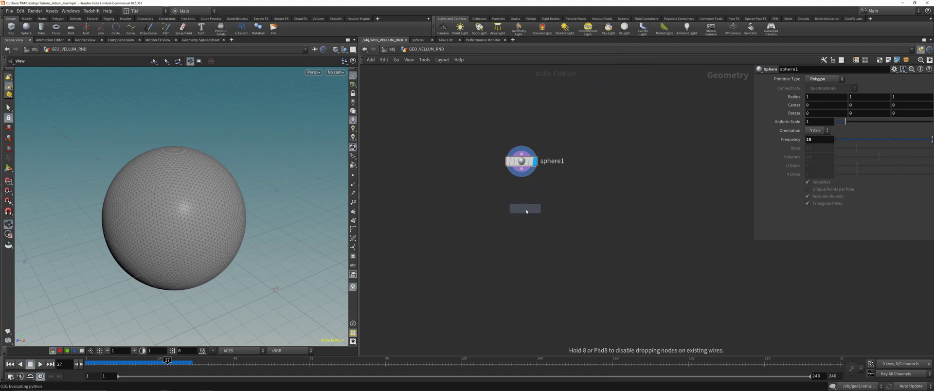
pyautogui.click(521, 211)
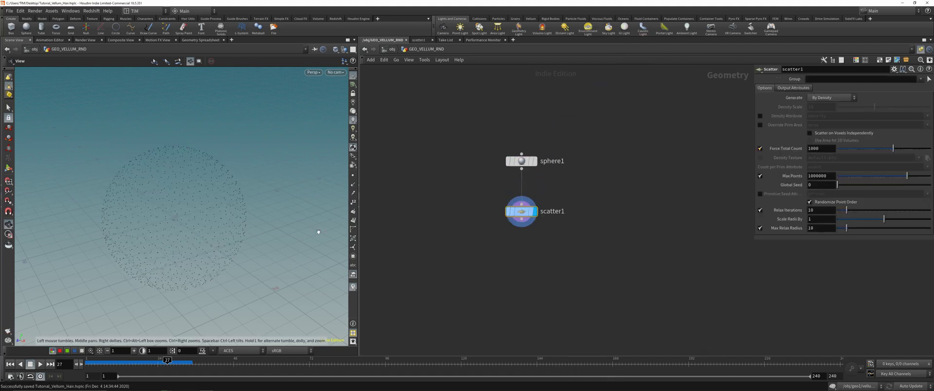
pyautogui.doubleClick(824, 149)
pyautogui.write('1')
pyautogui.press('Return')
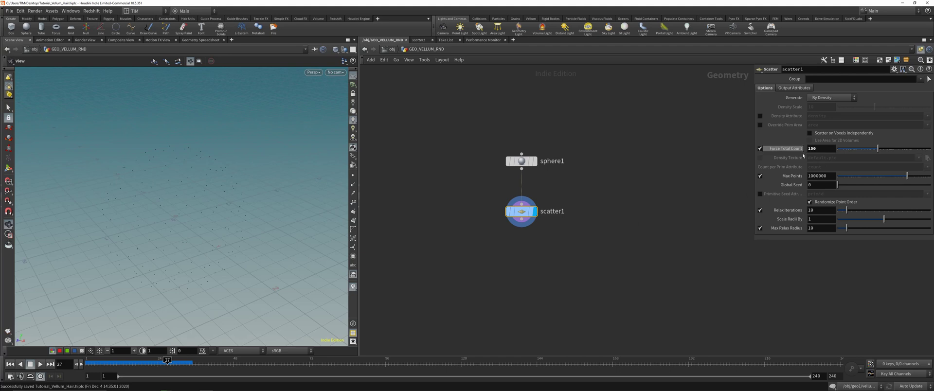
pyautogui.moveTo(525, 211); pyautogui.dragTo(525, 202)
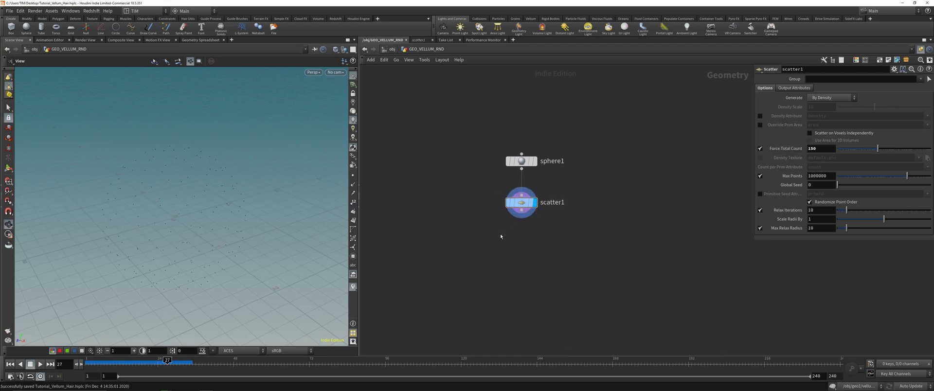
# Insert a Normal node between sphere1 and scatter1, add the normals to Points, and display scatter1
pyautogui.press('Tab')
pyautogui.write('no')
pyautogui.click(560, 30)
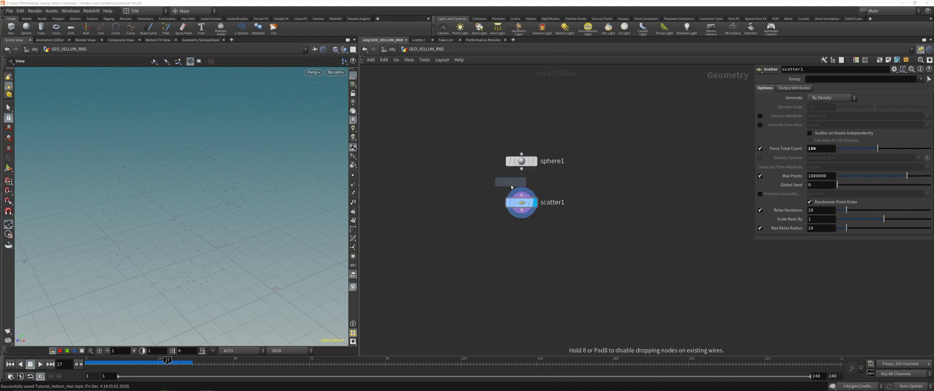
pyautogui.click(521, 192)
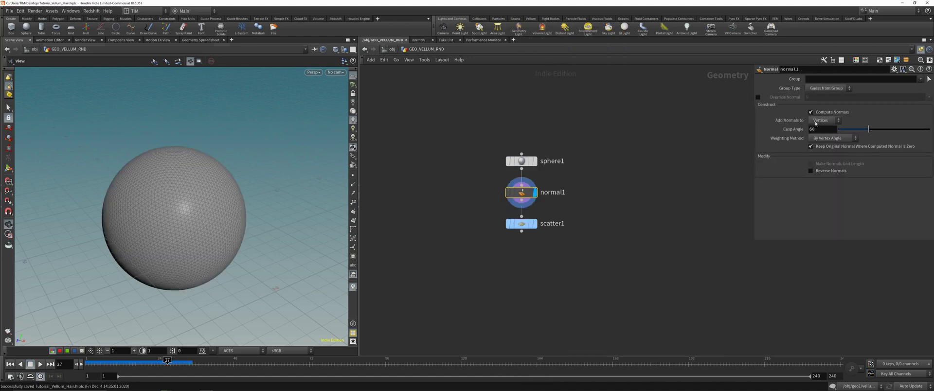
pyautogui.click(815, 122)
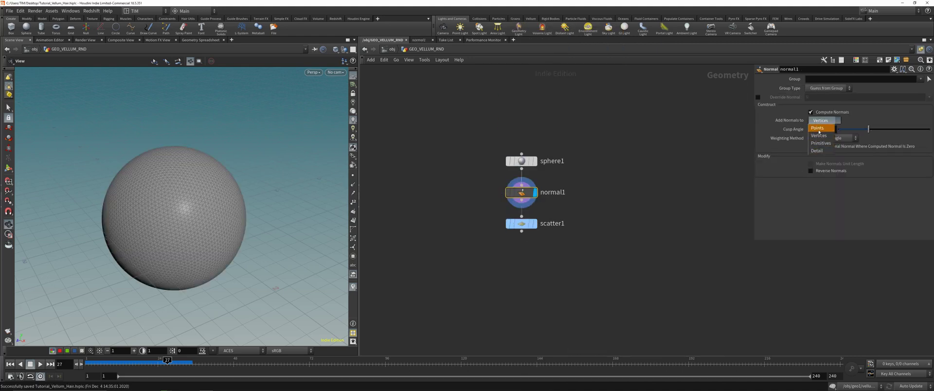
pyautogui.click(818, 130)
pyautogui.click(534, 223)
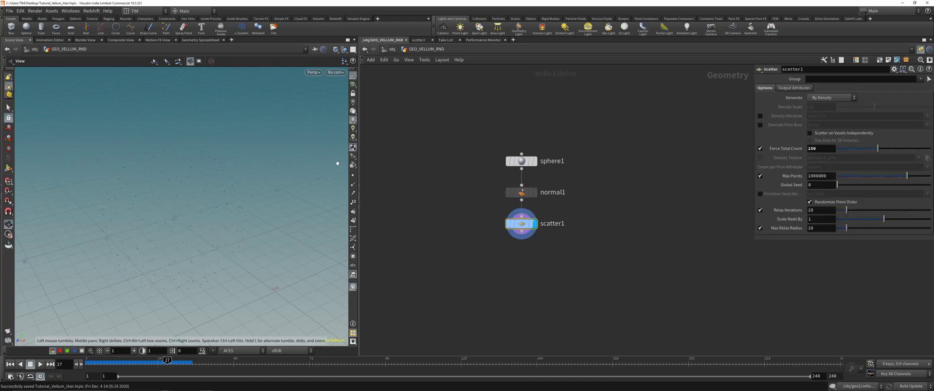
# Show the normals of the scattered points in the viewport
pyautogui.click(353, 184)
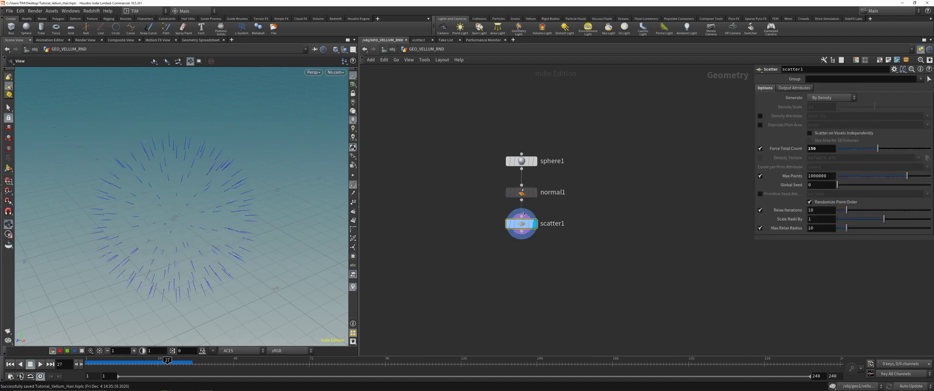
pyautogui.moveTo(207, 223); pyautogui.dragTo(237, 207)
pyautogui.scroll(3, 237, 207)
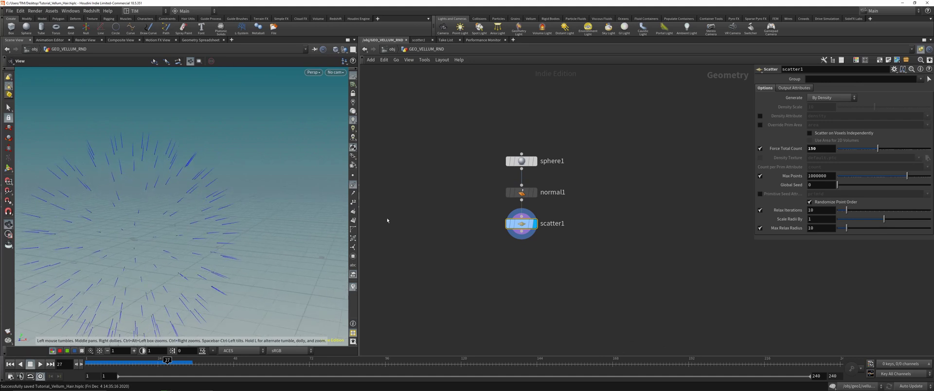
# Bypass normal1 and re-enable it to compare the scattered points with and without normals
pyautogui.click(524, 192)
pyautogui.press('b')
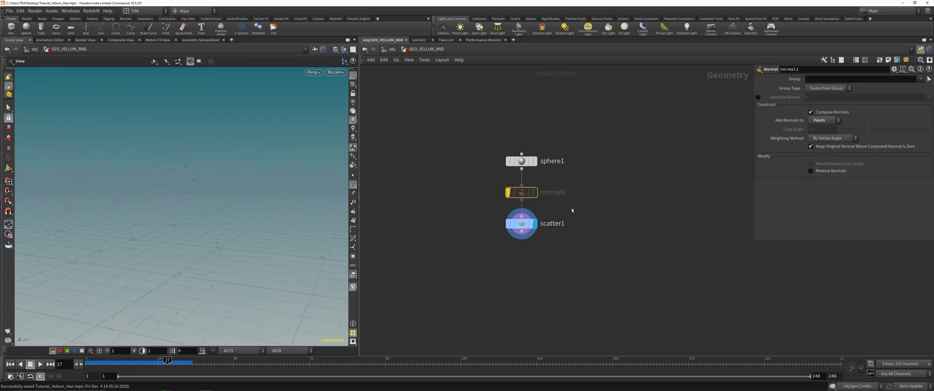
pyautogui.press('b')
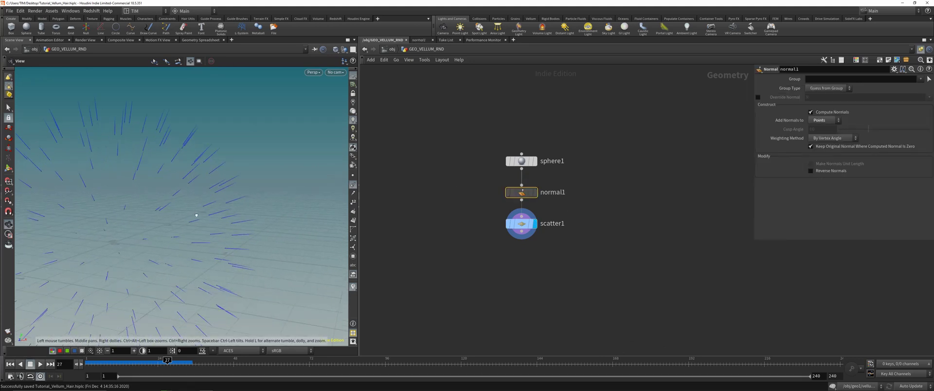
pyautogui.moveTo(150, 221); pyautogui.dragTo(142, 212)
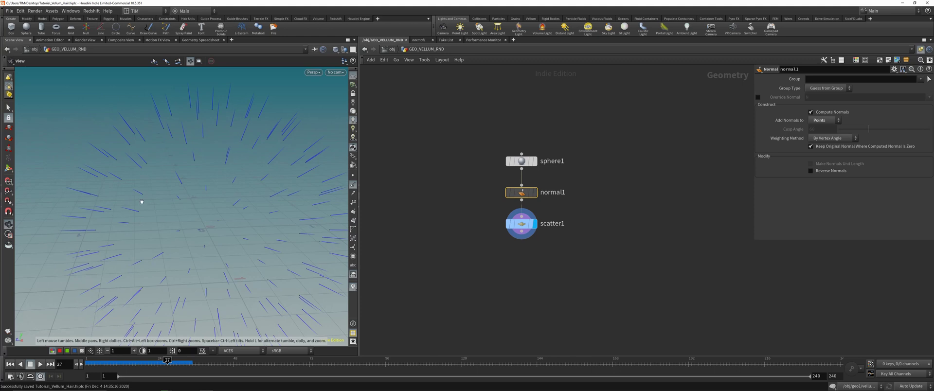
pyautogui.scroll(-10, 193, 193)
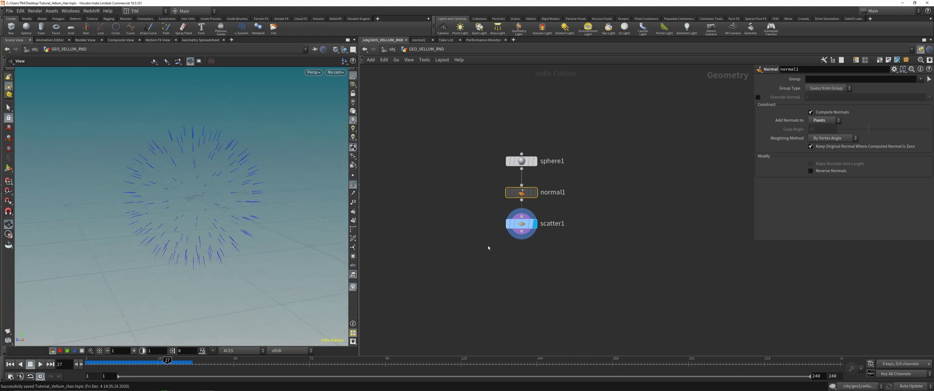
# Save the scene and add a Null node below scatter1, fed by scatter1's output
pyautogui.click(520, 224)
pyautogui.moveTo(485, 301); pyautogui.dragTo(466, 248, button='middle')
pyautogui.hotkey('ctrl', 's')
pyautogui.press('Tab')
pyautogui.write('nu')
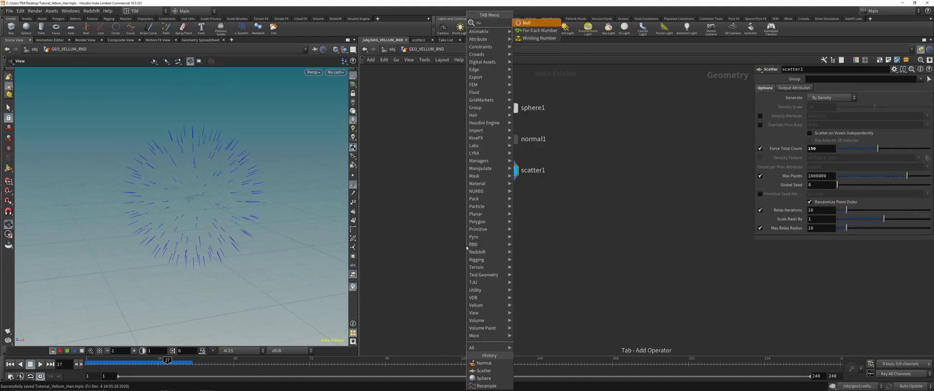
pyautogui.press('Return')
pyautogui.click(502, 221)
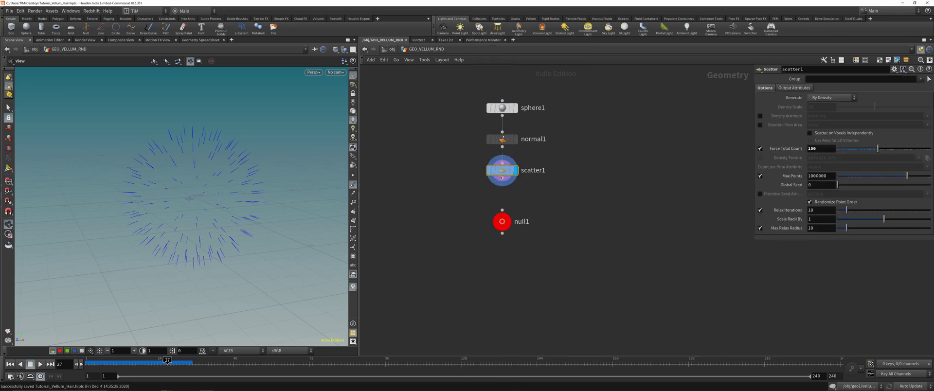
pyautogui.click(502, 178)
pyautogui.click(501, 211)
# Display the new null and rename it IN_PTS_HAIR
pyautogui.click(507, 217)
pyautogui.click(528, 221)
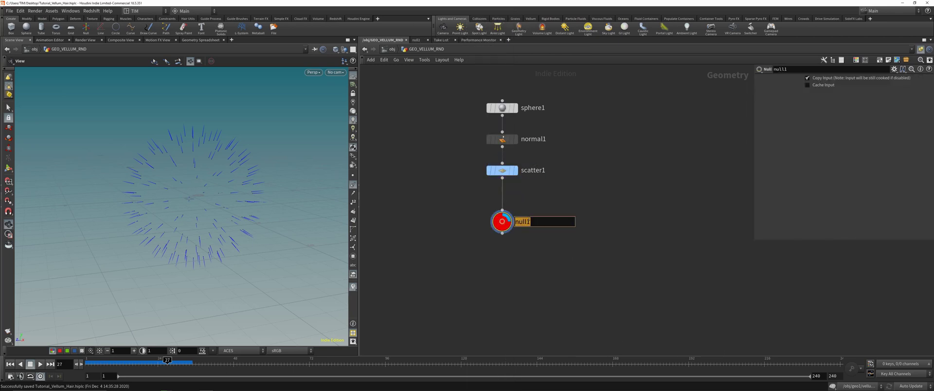
pyautogui.write('IN_PTS_HAIR')
pyautogui.press('Return')
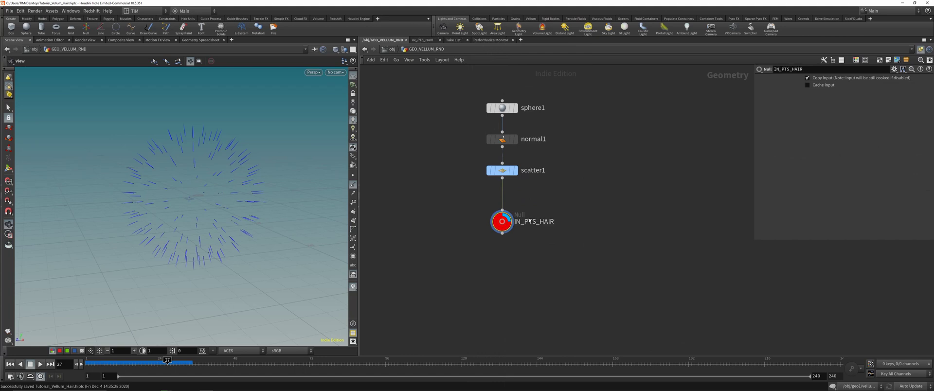
# Add a Copy to Points node with IN_PTS_HAIR wired as its target points, and hide the point normals in the viewport
pyautogui.moveTo(448, 281); pyautogui.dragTo(468, 239, button='middle')
pyautogui.press('Tab')
pyautogui.write('co')
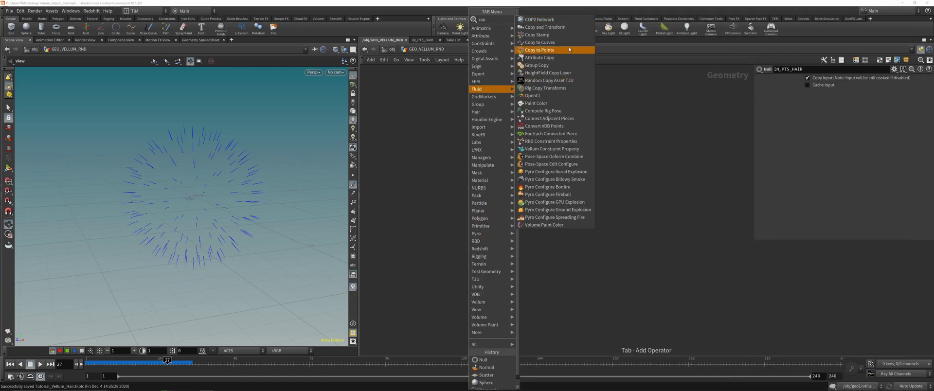
pyautogui.click(525, 50)
pyautogui.click(525, 261)
pyautogui.click(524, 191)
pyautogui.click(530, 252)
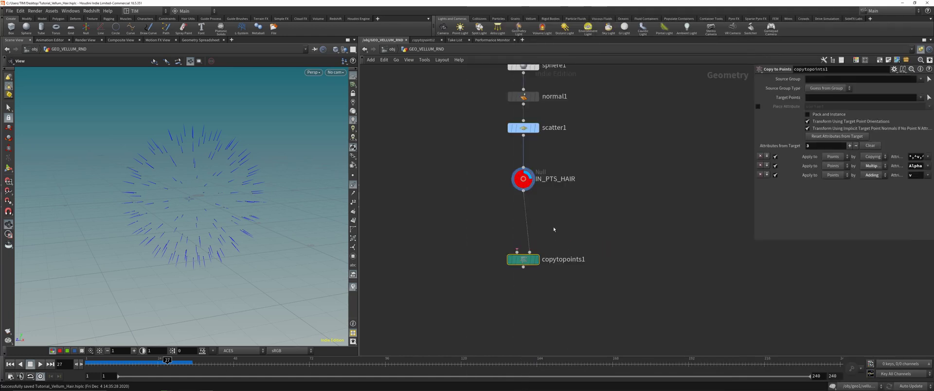
pyautogui.scroll(3, 243, 163)
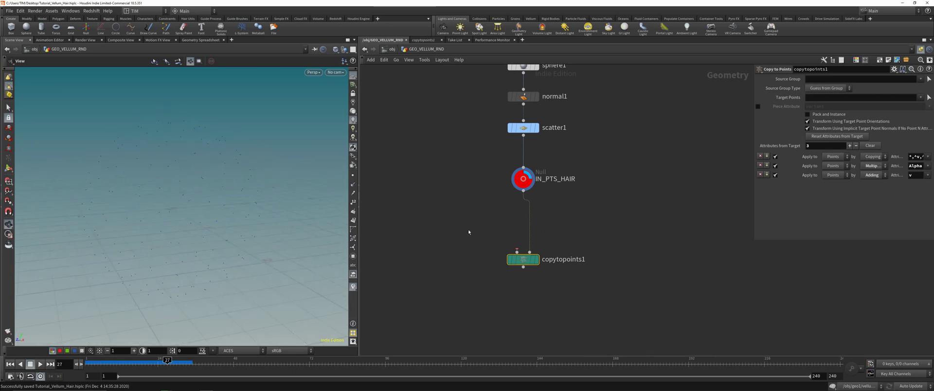
# Add a Line node, connect it as the source geometry of copytopoints1, and display copytopoints1
pyautogui.press('Tab')
pyautogui.write('li')
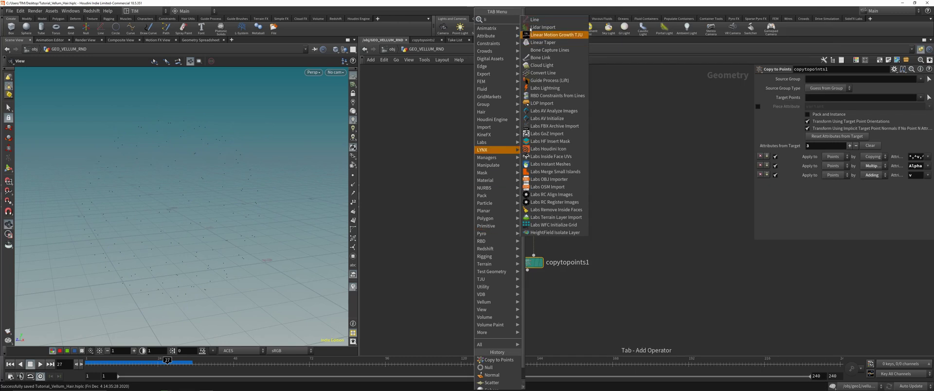
pyautogui.click(534, 20)
pyautogui.click(465, 192)
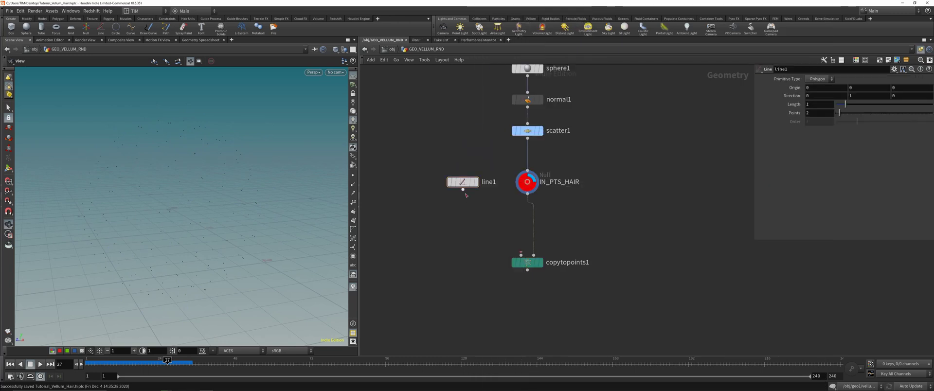
pyautogui.moveTo(462, 189); pyautogui.dragTo(521, 254)
pyautogui.click(539, 262)
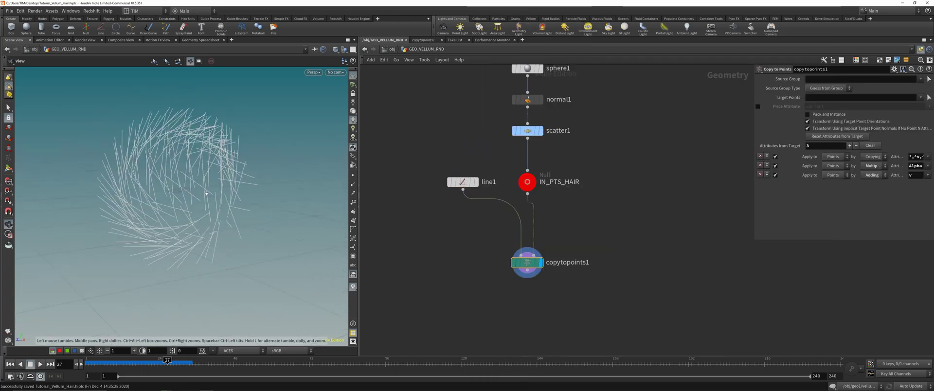
pyautogui.moveTo(207, 193)
pyautogui.mouseDown()
pyautogui.moveTo(262, 202)
pyautogui.moveTo(153, 220)
pyautogui.moveTo(187, 192)
pyautogui.moveTo(216, 185)
pyautogui.moveTo(207, 155)
pyautogui.moveTo(195, 209)
pyautogui.moveTo(150, 262)
pyautogui.moveTo(122, 267)
pyautogui.moveTo(170, 152)
pyautogui.moveTo(199, 222)
pyautogui.moveTo(166, 178)
pyautogui.moveTo(146, 194)
pyautogui.moveTo(156, 205)
pyautogui.moveTo(78, 184)
pyautogui.moveTo(194, 209)
pyautogui.moveTo(200, 187)
pyautogui.mouseUp()
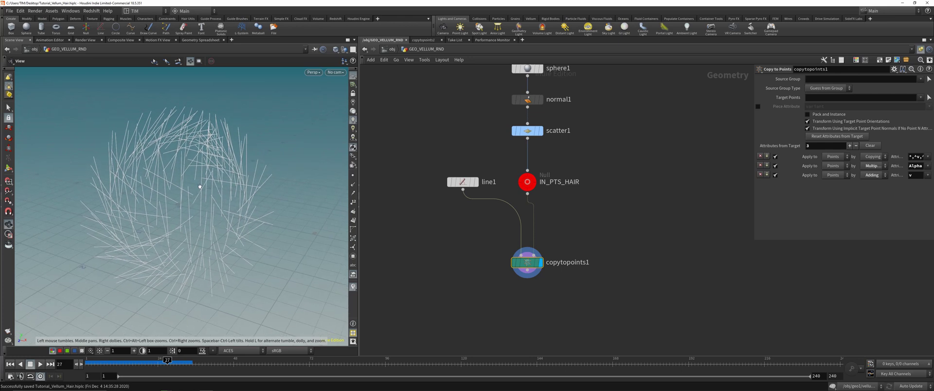
# Insert a Transform node between line1 and copytopoints1, align it below line1 and display it
pyautogui.moveTo(461, 182); pyautogui.dragTo(432, 182)
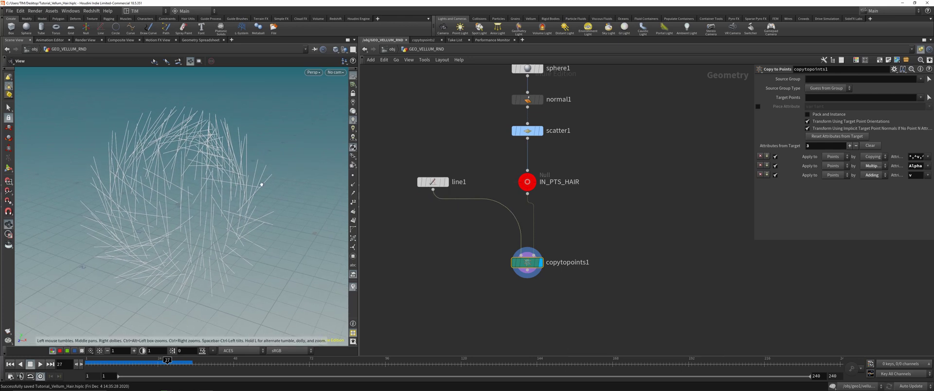
pyautogui.press('Tab')
pyautogui.moveTo(411, 219)
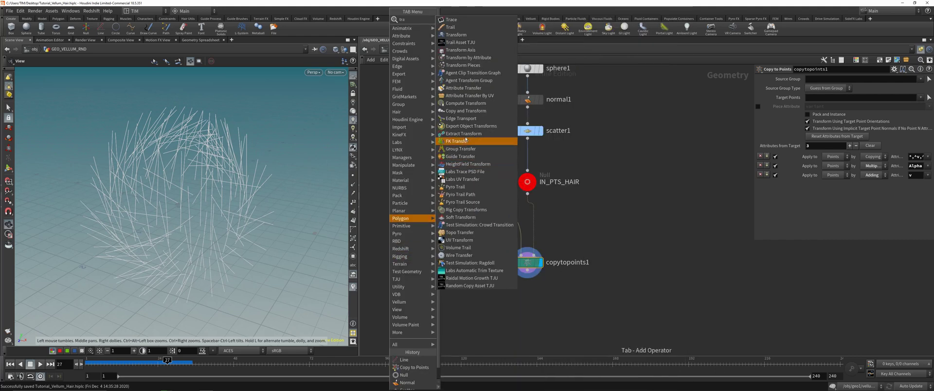
pyautogui.click(461, 35)
pyautogui.click(466, 202)
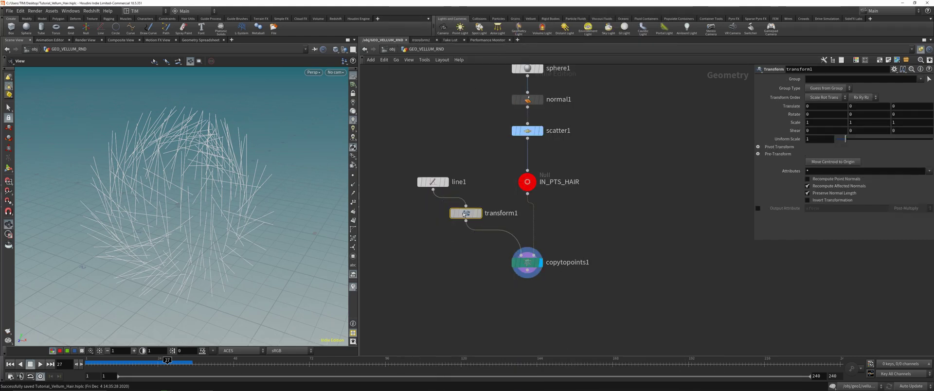
pyautogui.moveTo(467, 212); pyautogui.dragTo(434, 209)
pyautogui.click(445, 209)
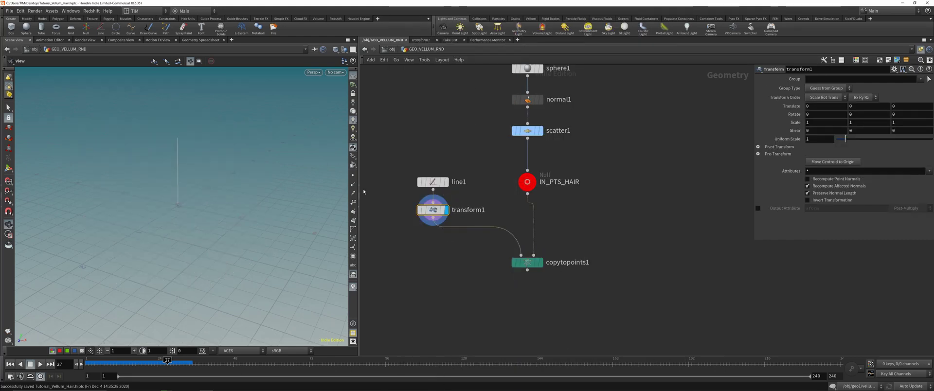
# Rotate the line in transform1 so its copies point outward from the sphere, display copytopoints1 and save the scene
pyautogui.click(10, 169)
pyautogui.keyDown('alt'); pyautogui.moveTo(145, 198); pyautogui.dragTo(207, 222); pyautogui.keyUp('alt')
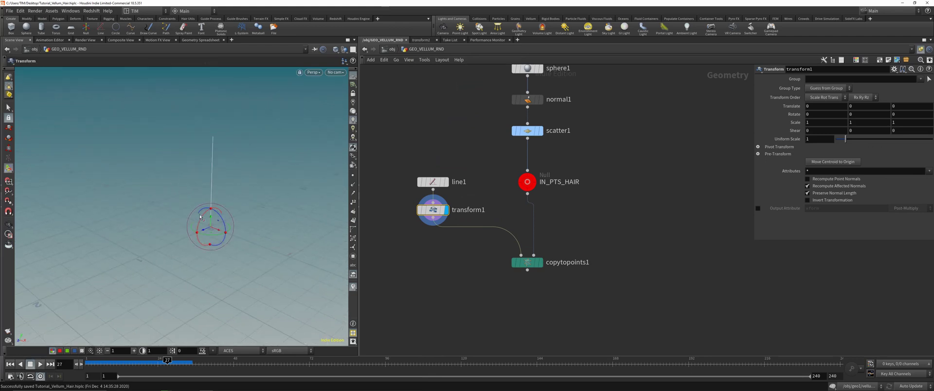
pyautogui.moveTo(201, 217); pyautogui.dragTo(197, 250)
pyautogui.click(541, 262)
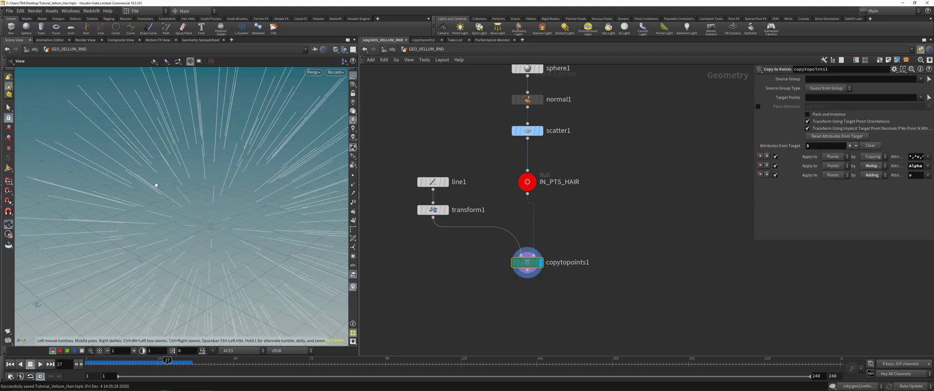
pyautogui.moveTo(156, 185); pyautogui.dragTo(155, 248, button='right')
pyautogui.hotkey('ctrl', 's')
pyautogui.moveTo(239, 182); pyautogui.dragTo(258, 179)
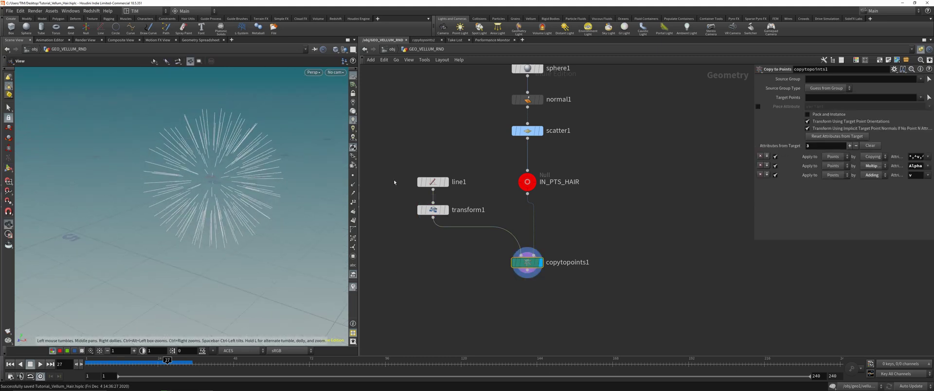
# Move line1 higher, display it and insert a Resample node between line1 and transform1
pyautogui.moveTo(422, 185); pyautogui.dragTo(420, 157)
pyautogui.click(443, 147)
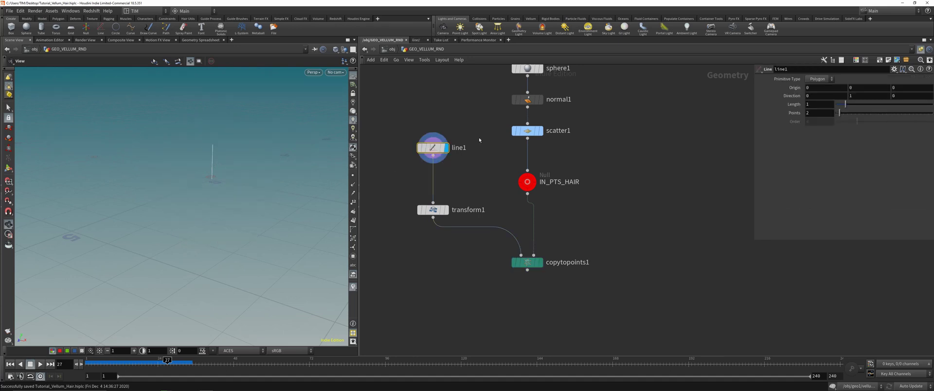
pyautogui.press('Tab')
pyautogui.write('res')
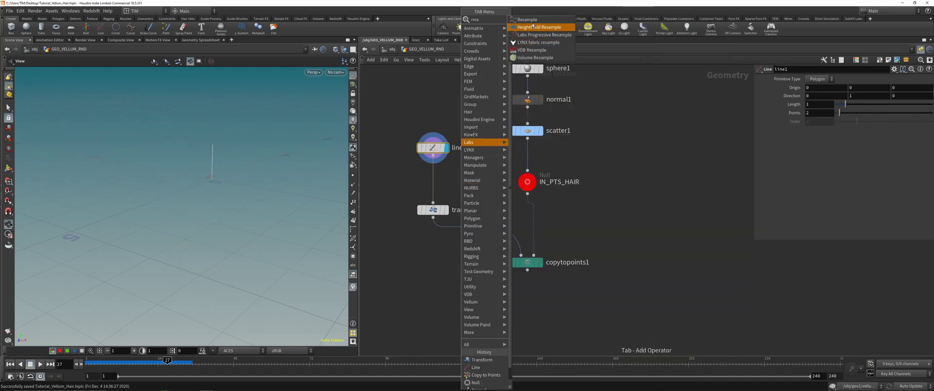
pyautogui.press('Return')
pyautogui.click(426, 176)
# Set line1's length to 2.5
pyautogui.click(421, 148)
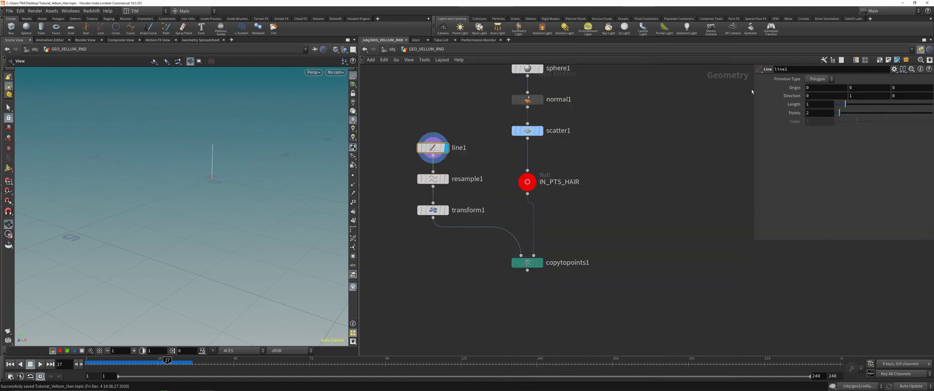
pyautogui.click(814, 104)
pyautogui.write('2.5')
pyautogui.press('Return')
# Display resample1 with its points shown, enable its Curve U Attribute as curveu, and save the scene
pyautogui.click(432, 178)
pyautogui.click(353, 175)
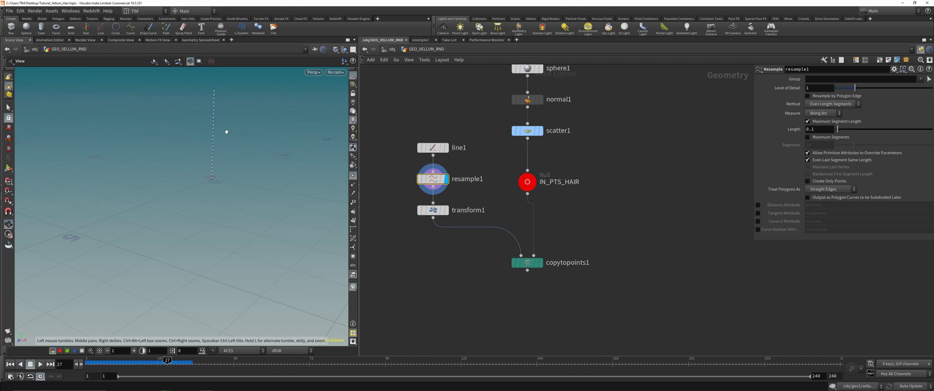
pyautogui.moveTo(225, 131); pyautogui.dragTo(211, 179, button='middle')
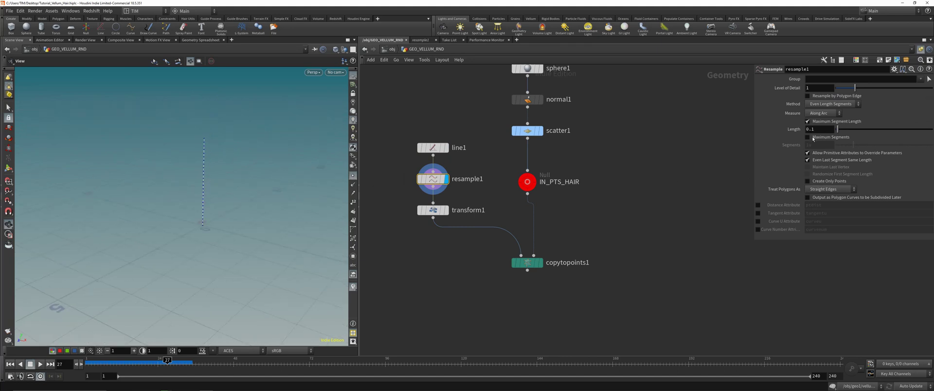
pyautogui.click(757, 221)
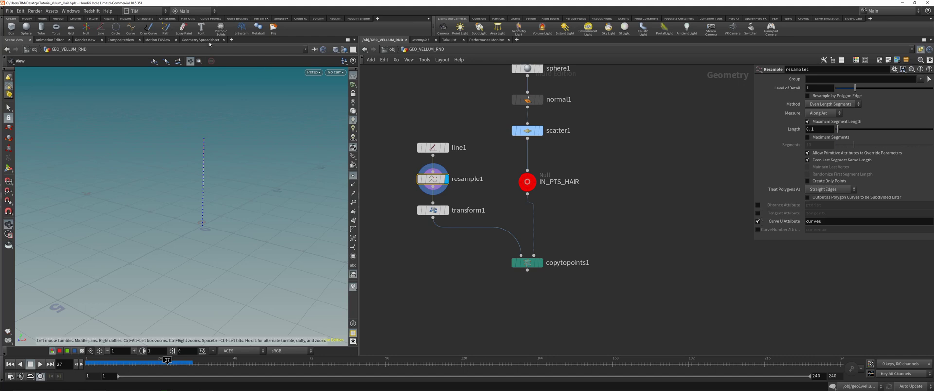
pyautogui.hotkey('ctrl', 's')
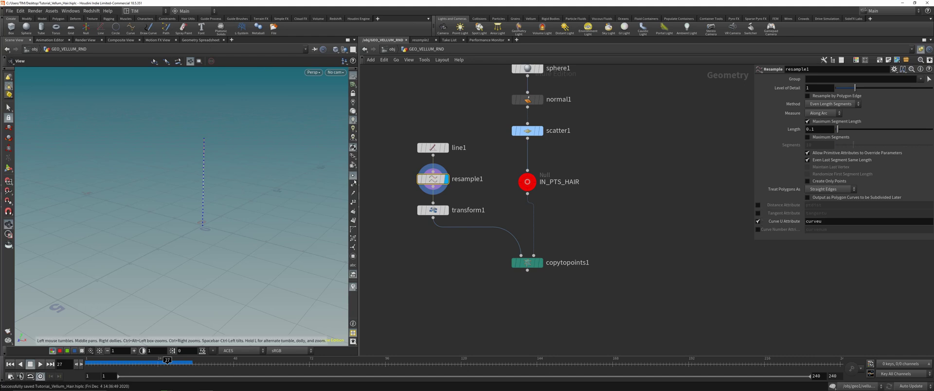
# Hide the point markers and examine the curveu values along the line in the Geometry Spreadsheet, returning to the scene view
pyautogui.click(353, 176)
pyautogui.moveTo(216, 177); pyautogui.dragTo(204, 176)
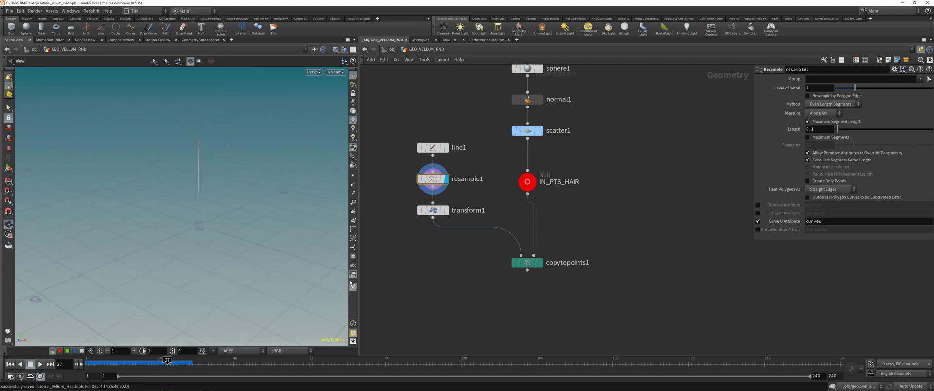
pyautogui.click(200, 40)
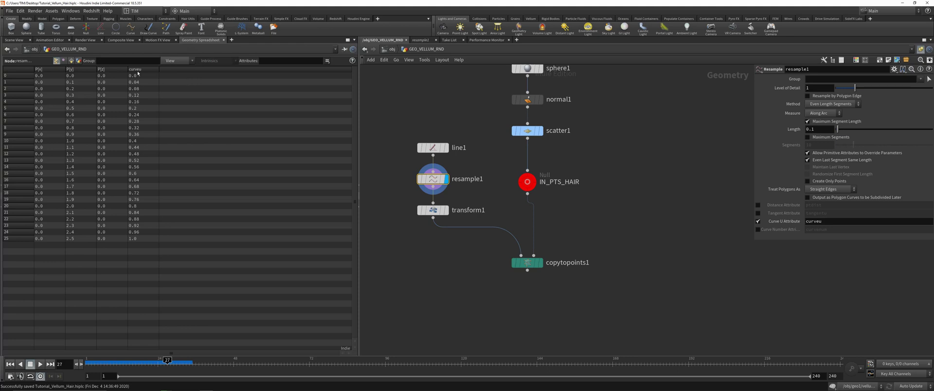
pyautogui.click(15, 40)
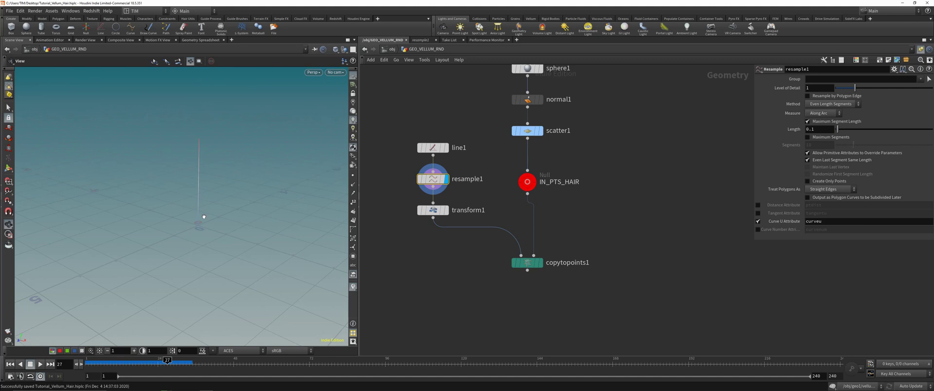
pyautogui.moveTo(223, 175); pyautogui.dragTo(218, 167)
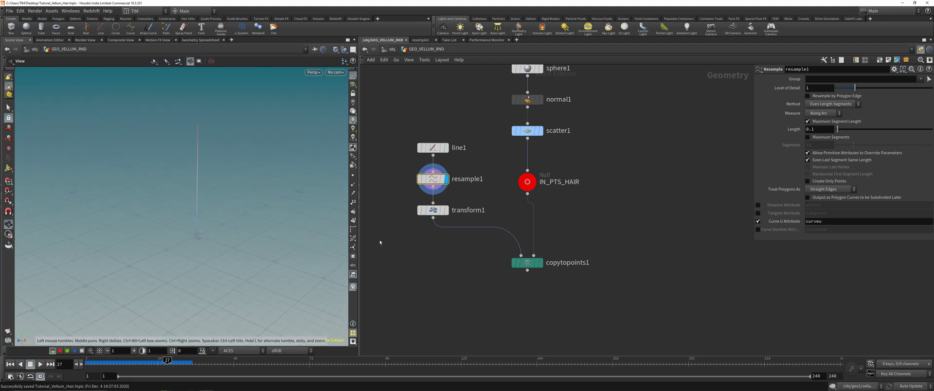
# Display transform1 and then copytopoints1, turn off the viewport visualizers and save the scene
pyautogui.click(444, 210)
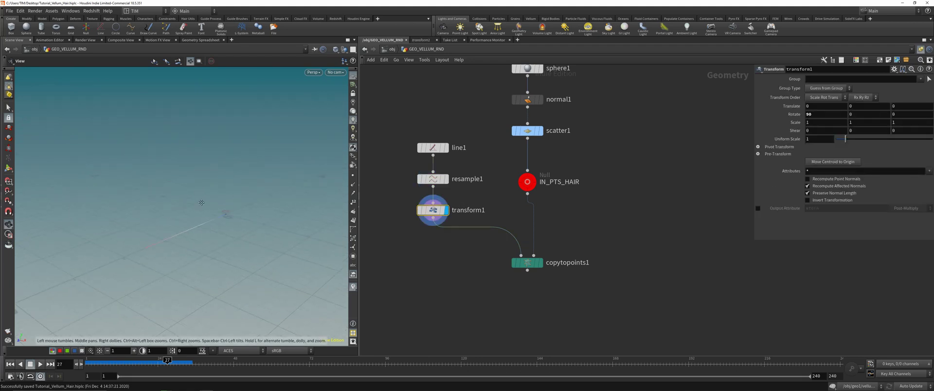
pyautogui.moveTo(437, 231); pyautogui.dragTo(591, 303)
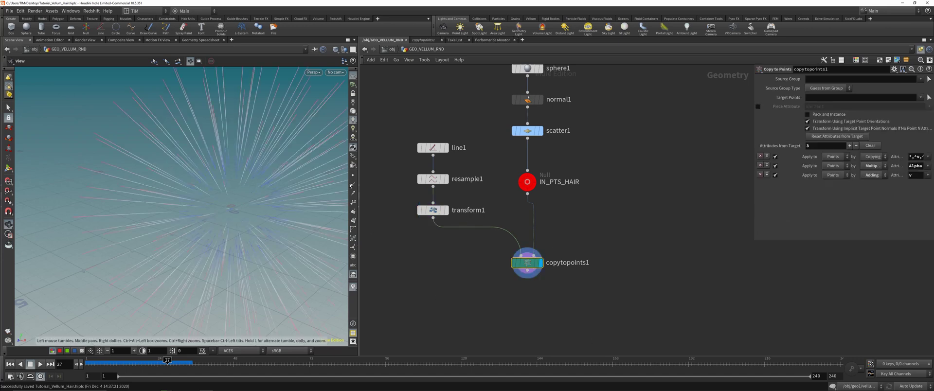
pyautogui.scroll(-5, 213, 193)
pyautogui.rightClick(354, 288)
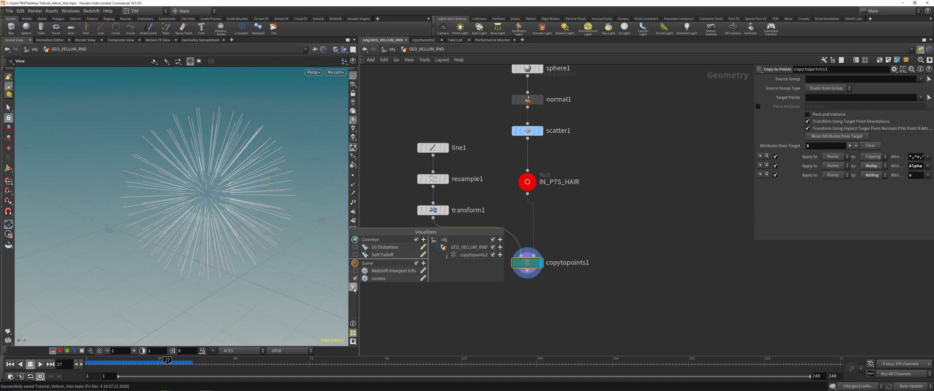
pyautogui.click(353, 290)
pyautogui.moveTo(288, 212); pyautogui.dragTo(311, 204)
pyautogui.hotkey('ctrl', 's')
pyautogui.moveTo(457, 263); pyautogui.dragTo(429, 207, button='middle')
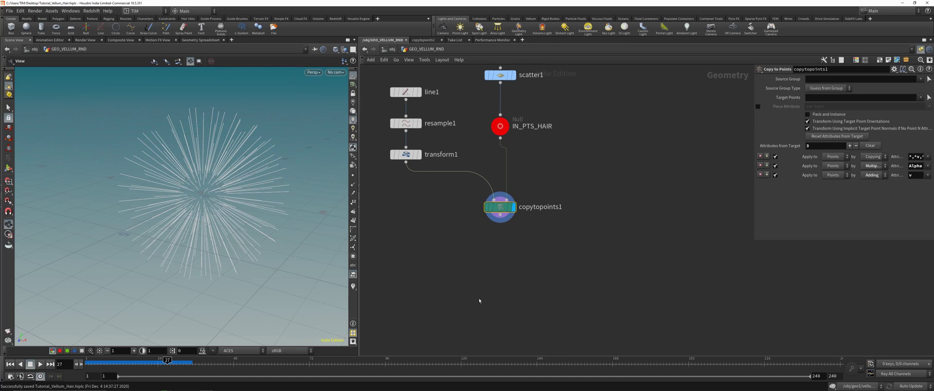
# Add a Group Expression node, move copytopoints1 lower and insert the new node between transform1 and copytopoints1
pyautogui.press('Tab')
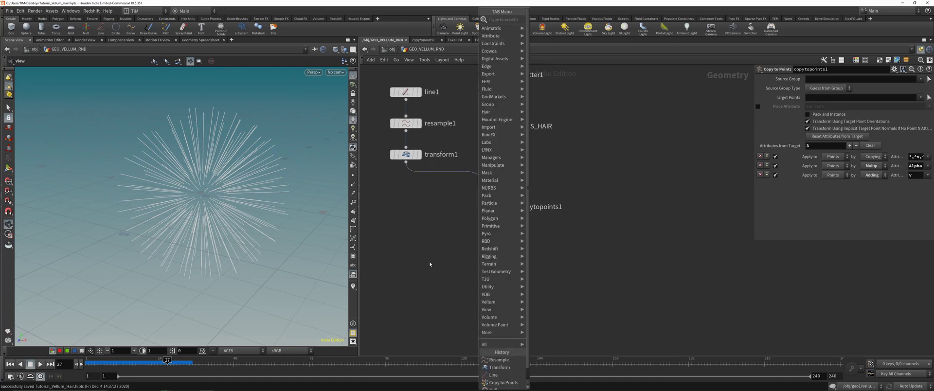
pyautogui.press('Escape')
pyautogui.moveTo(411, 235); pyautogui.dragTo(423, 252, button='middle')
pyautogui.press('Tab')
pyautogui.write('g')
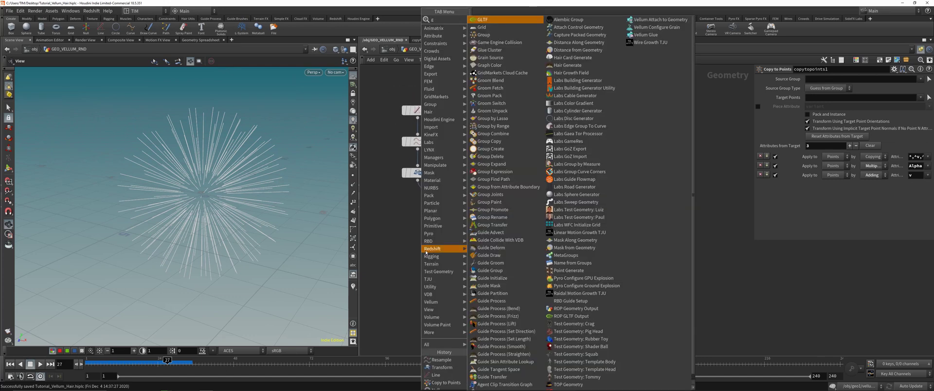
pyautogui.write('e')
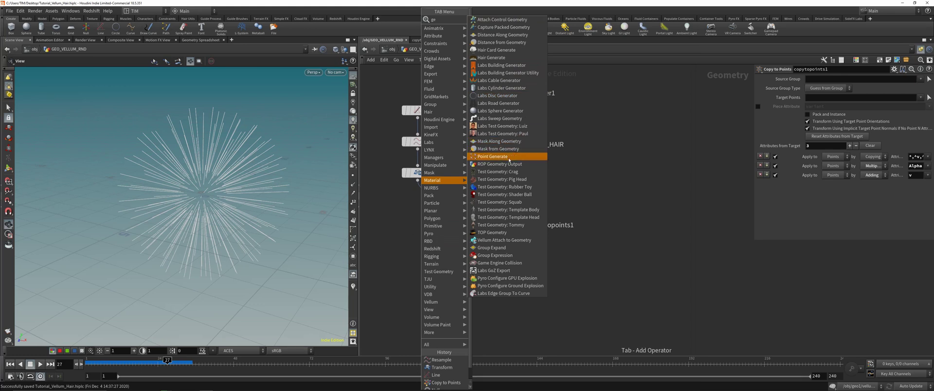
pyautogui.click(500, 255)
pyautogui.click(417, 230)
pyautogui.scroll(2, 192, 195)
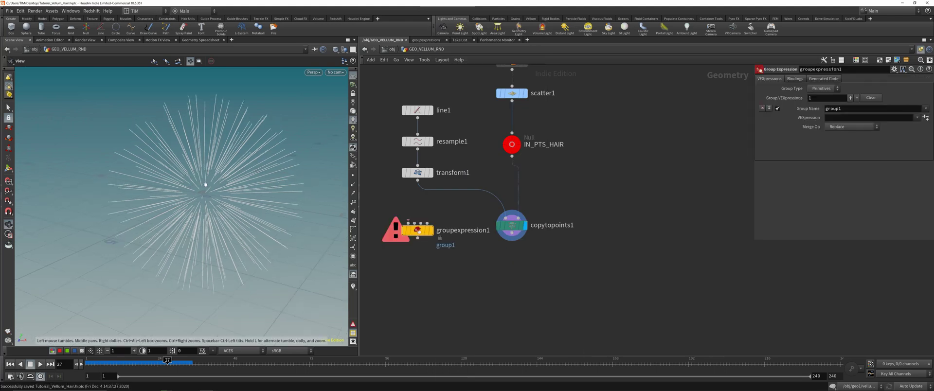
pyautogui.moveTo(515, 229); pyautogui.dragTo(515, 287)
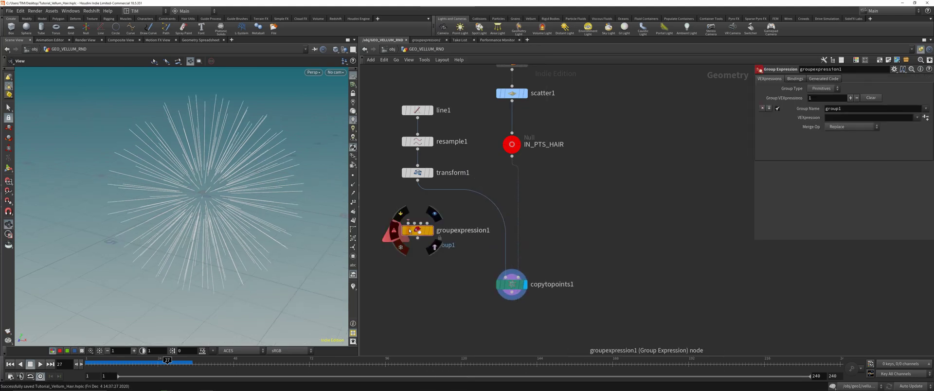
pyautogui.moveTo(414, 230); pyautogui.dragTo(414, 208)
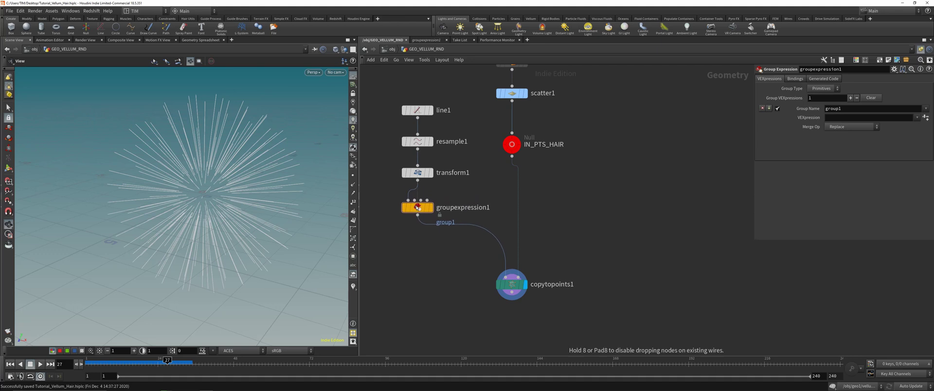
# Display the Group Expression node, set its group name to $OS and rename the node to grp_pin
pyautogui.click(431, 207)
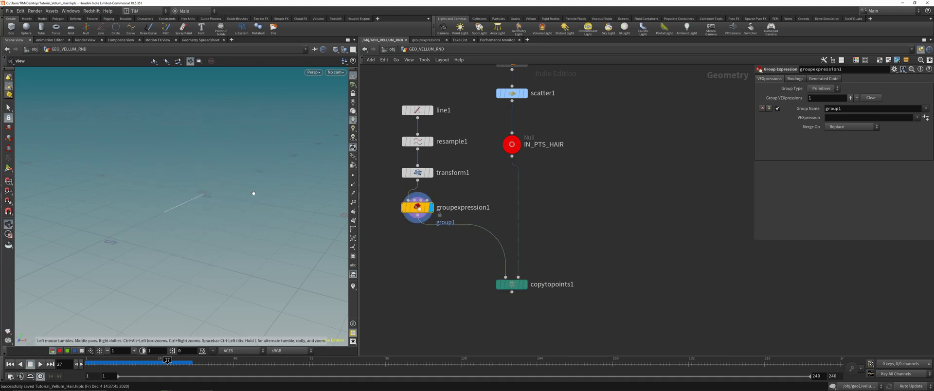
pyautogui.doubleClick(864, 109)
pyautogui.write('$OS')
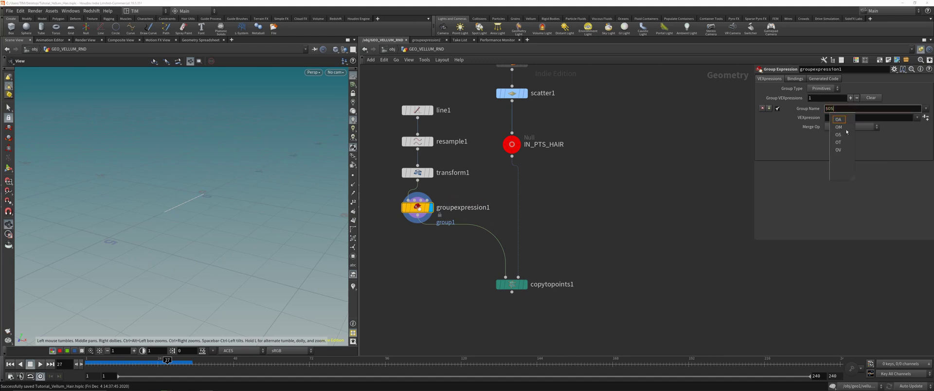
pyautogui.press('Return')
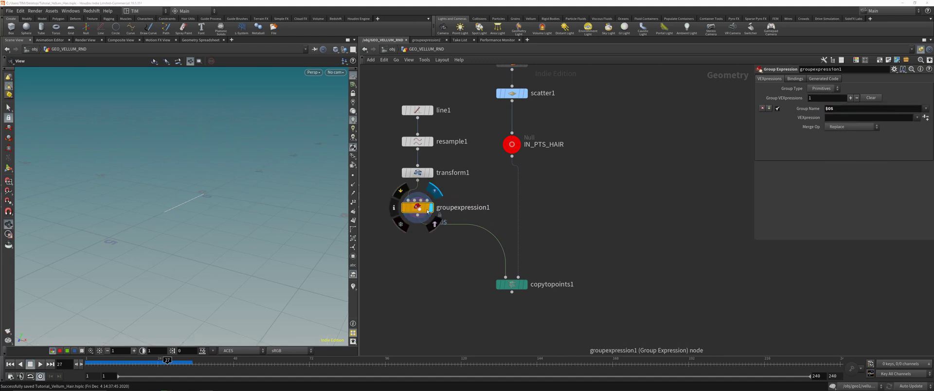
pyautogui.middleClick(451, 210)
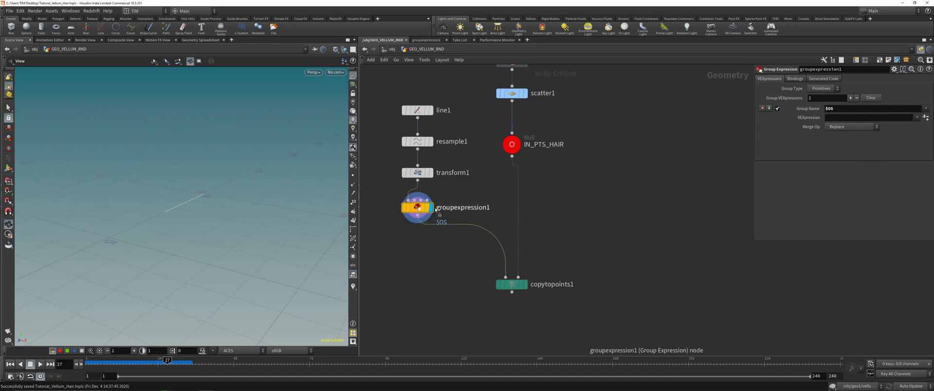
pyautogui.doubleClick(438, 208)
pyautogui.press('BackSpace')
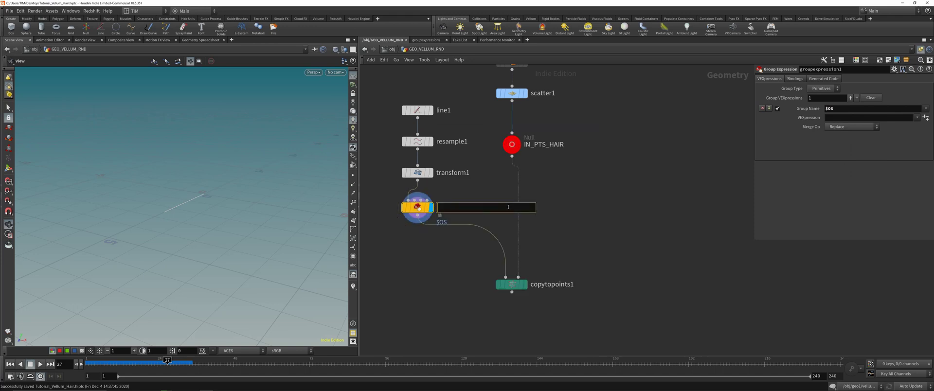
pyautogui.write('grp_pin')
pyautogui.press('Return')
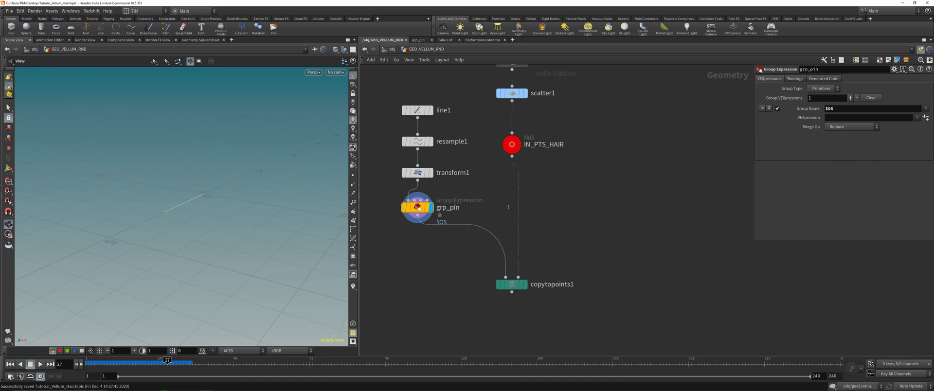
pyautogui.click(815, 90)
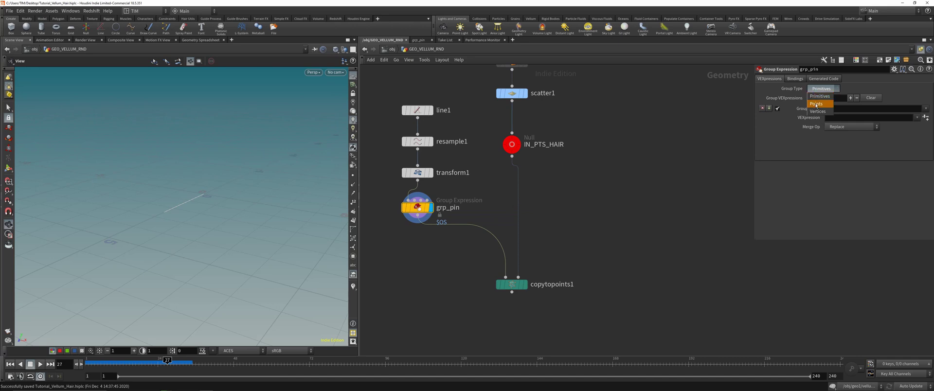
pyautogui.click(816, 104)
pyautogui.click(844, 118)
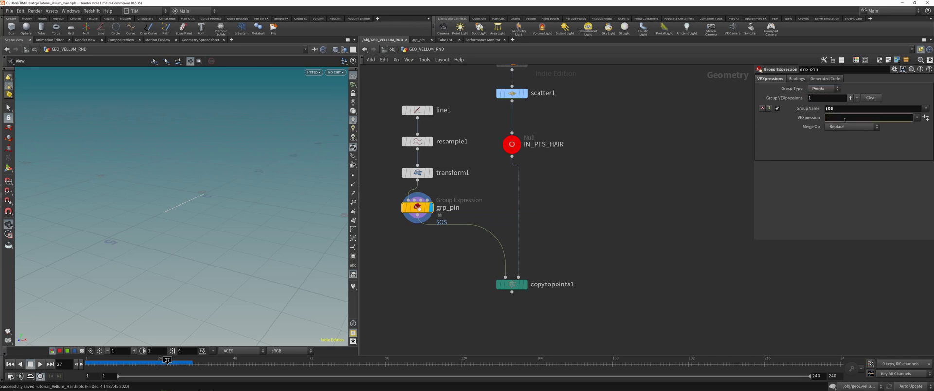
pyautogui.write('@curveu == 1')
pyautogui.press('Return')
pyautogui.moveTo(177, 190); pyautogui.dragTo(161, 222)
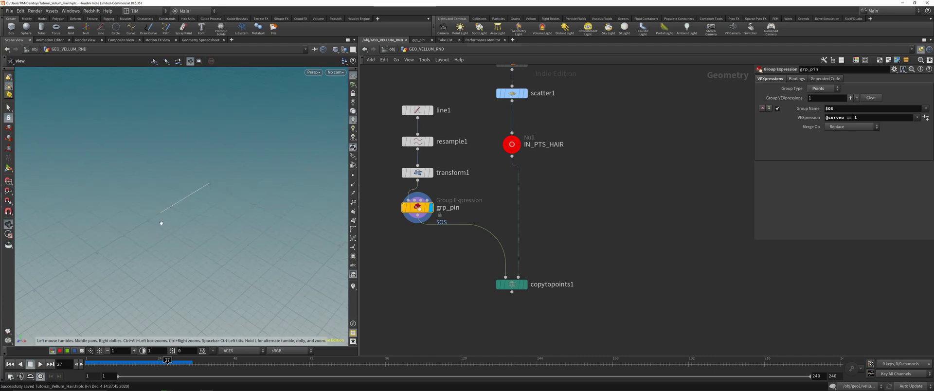
pyautogui.scroll(4, 161, 218)
# Display copytopoints1 and place a Vellum Configure Hair node below it
pyautogui.click(511, 284)
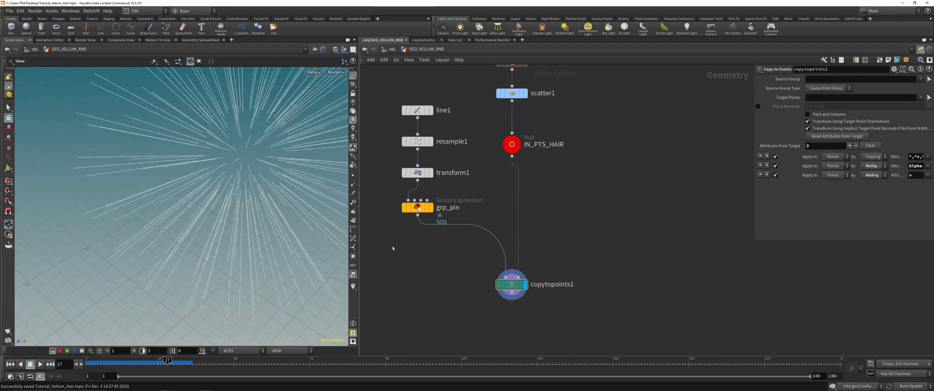
pyautogui.moveTo(405, 247); pyautogui.dragTo(390, 256, button='middle')
pyautogui.scroll(-5, 178, 204)
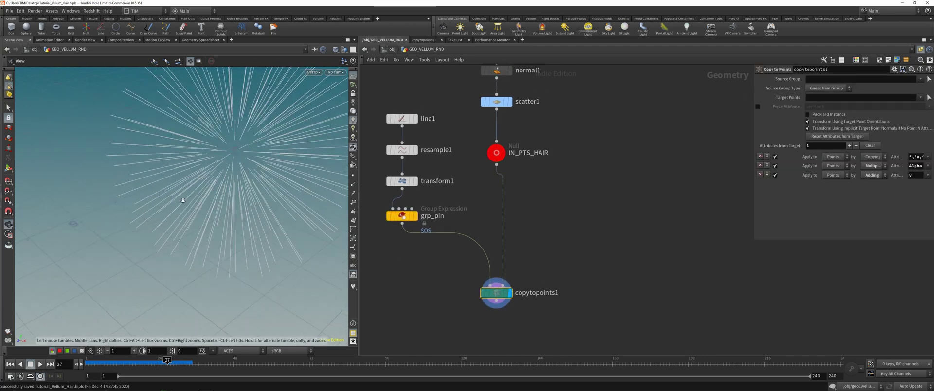
pyautogui.moveTo(612, 231); pyautogui.dragTo(612, 137, button='middle')
pyautogui.click(499, 281)
pyautogui.press('Tab')
pyautogui.write('ve')
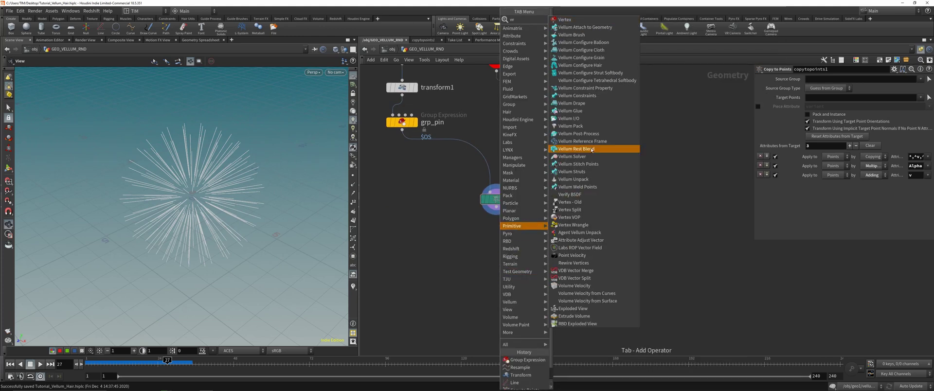
pyautogui.click(581, 65)
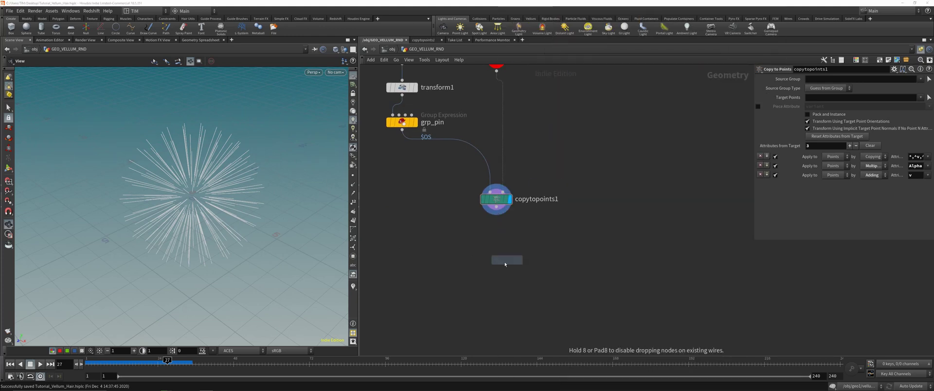
pyautogui.click(496, 266)
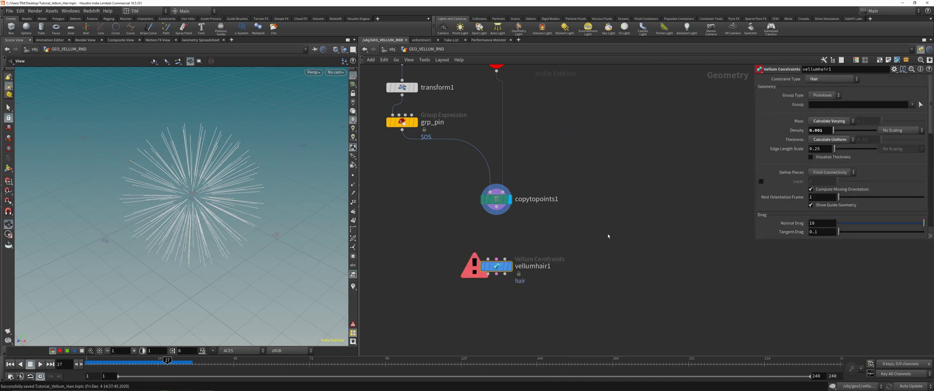
# Enlarge vellumhair1's parameter area and set its Pin Points to the grp_pin group
pyautogui.moveTo(769, 242); pyautogui.dragTo(770, 343)
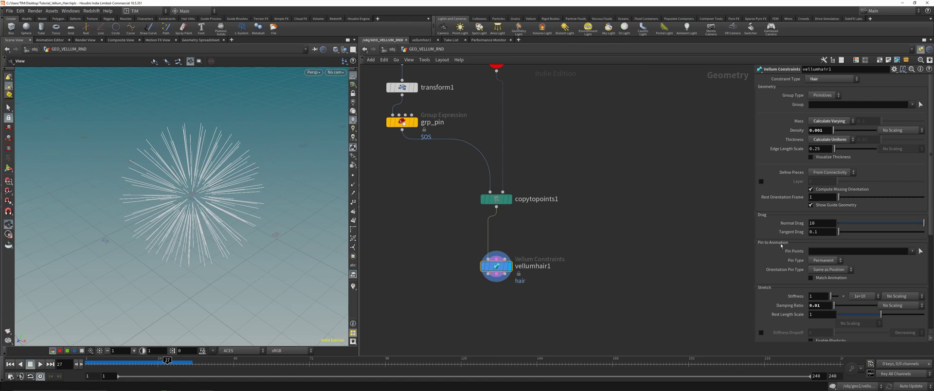
pyautogui.click(912, 251)
pyautogui.click(917, 256)
pyautogui.scroll(3, 158, 160)
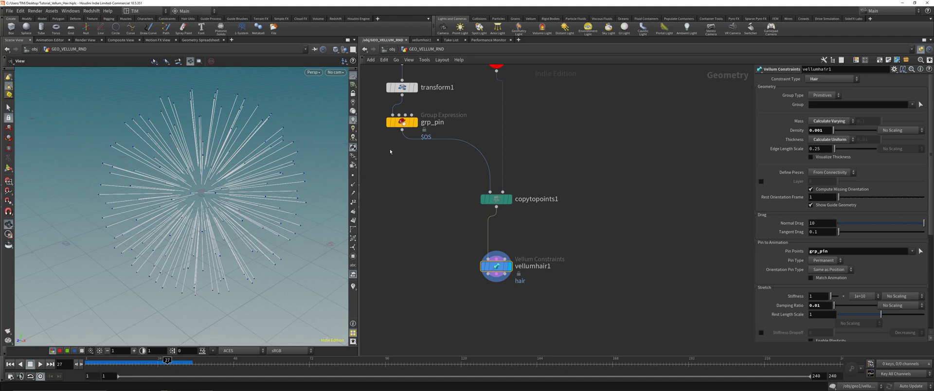
pyautogui.moveTo(390, 149); pyautogui.dragTo(393, 169, button='middle')
pyautogui.click(404, 143)
pyautogui.click(863, 117)
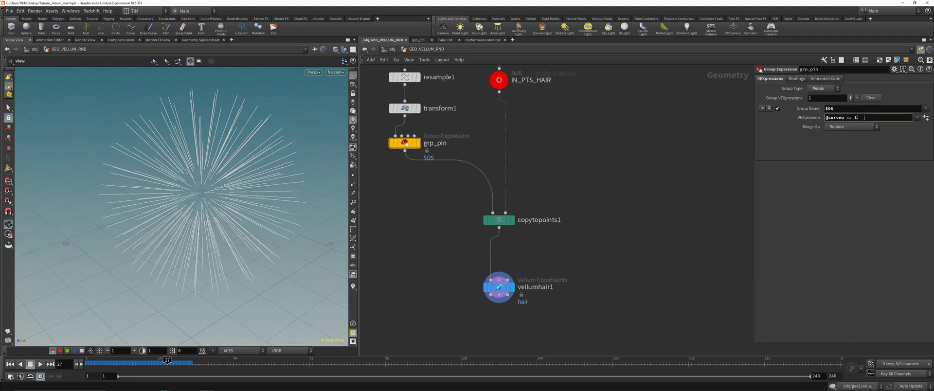
pyautogui.press('BackSpace')
pyautogui.write('0')
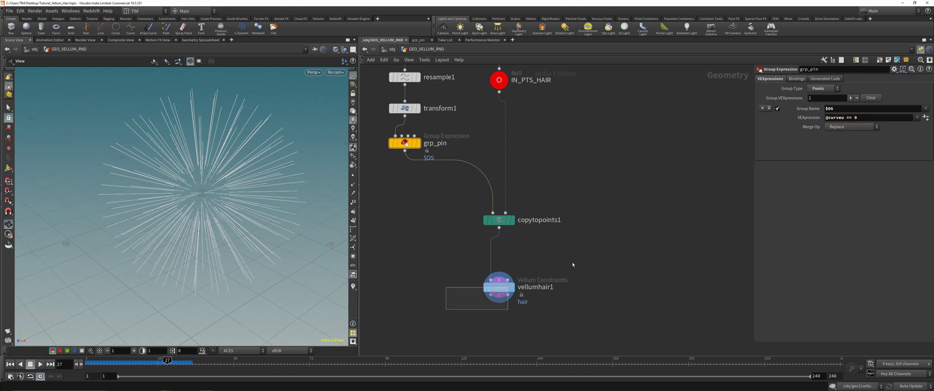
pyautogui.click(498, 287)
pyautogui.hotkey('ctrl', 's')
# Examine the pinned points at the hair roots from several angles
pyautogui.moveTo(187, 200); pyautogui.dragTo(209, 194, button='right')
pyautogui.moveTo(209, 195); pyautogui.dragTo(216, 159)
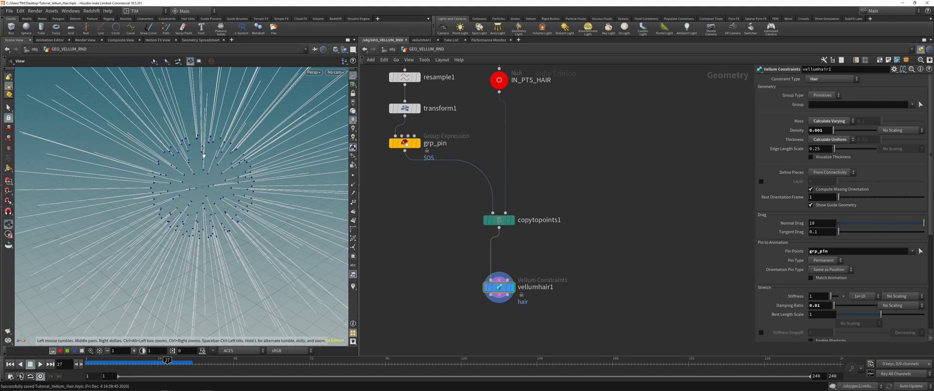
pyautogui.moveTo(202, 156); pyautogui.dragTo(195, 190)
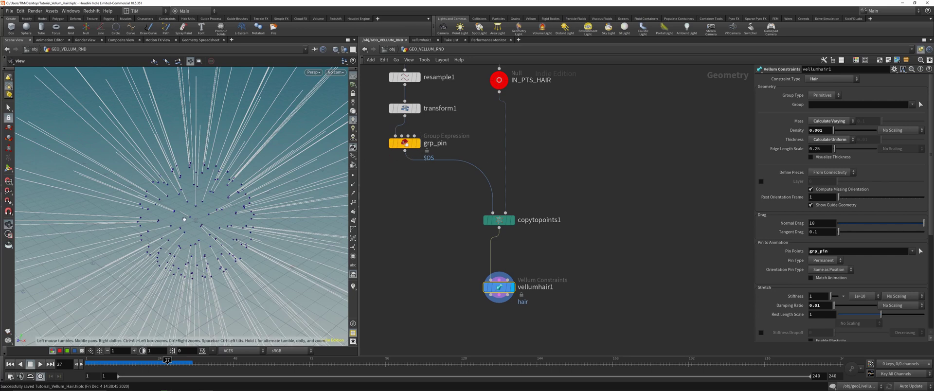
pyautogui.moveTo(184, 217); pyautogui.dragTo(215, 100)
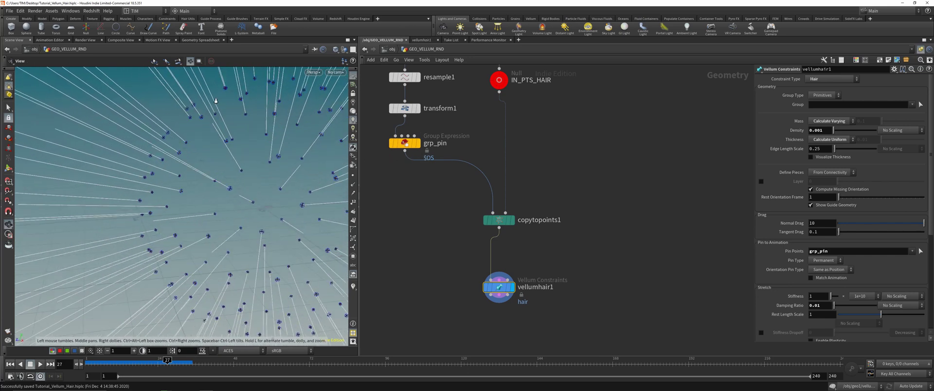
pyautogui.moveTo(210, 216); pyautogui.dragTo(277, 229)
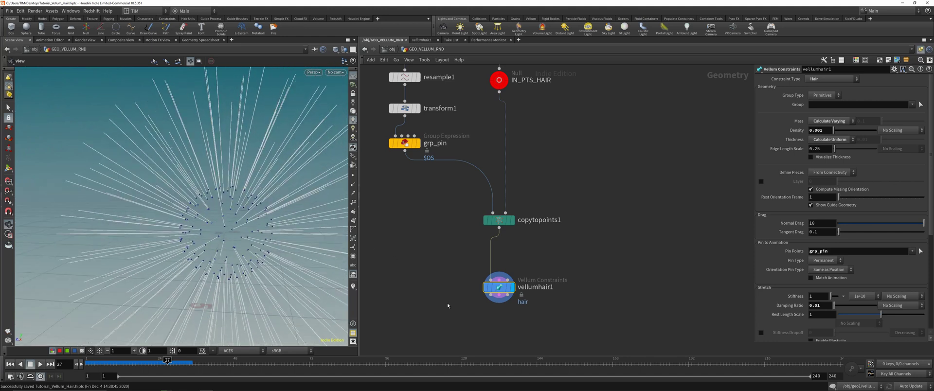
# Place a Vellum Solver below vellumhair1, wire the hair's geometry and constraint outputs into it, and display the solver
pyautogui.moveTo(447, 302); pyautogui.dragTo(450, 215, button='middle')
pyautogui.press('Tab')
pyautogui.write('ves')
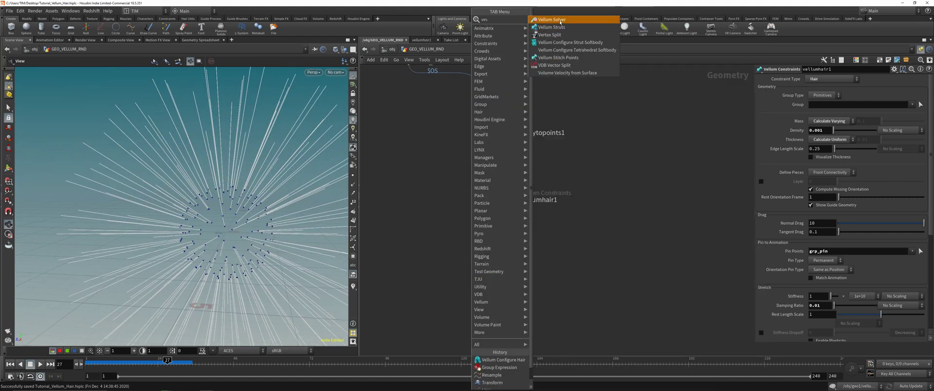
pyautogui.click(546, 20)
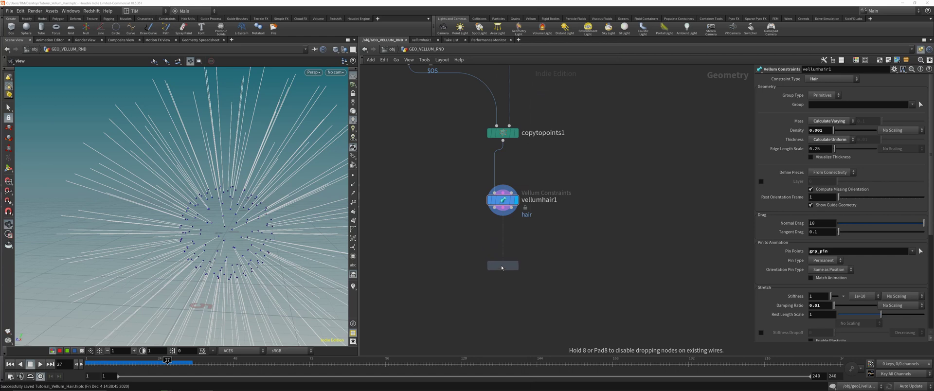
pyautogui.click(501, 273)
pyautogui.click(494, 214)
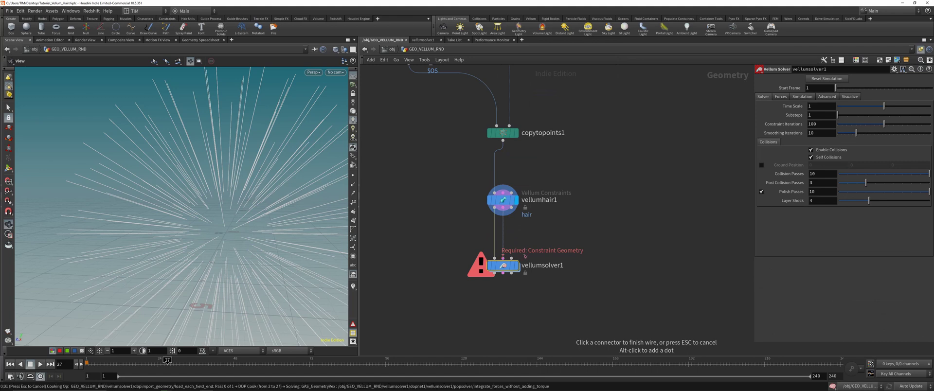
pyautogui.click(503, 258)
pyautogui.click(515, 265)
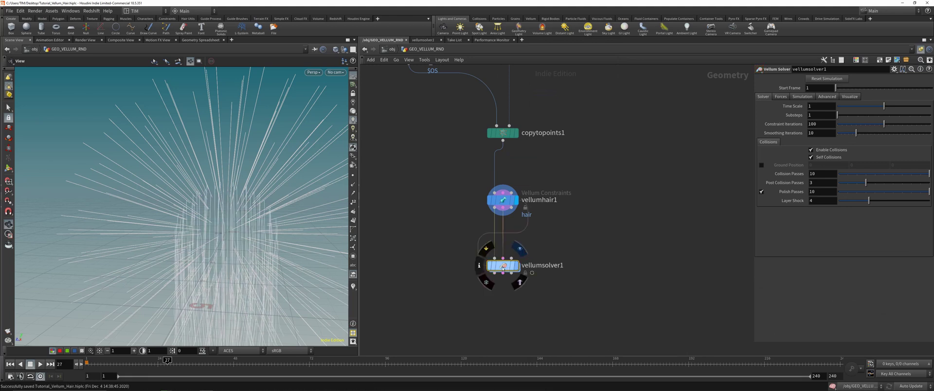
# Play the hair simulation from the first frame, scrub through it and examine the falling strands from several angles
pyautogui.click(10, 364)
pyautogui.click(39, 364)
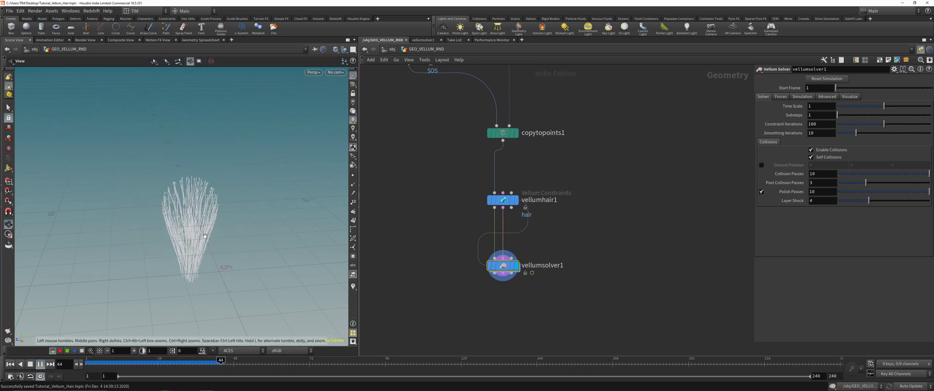
pyautogui.moveTo(216, 225); pyautogui.dragTo(201, 214)
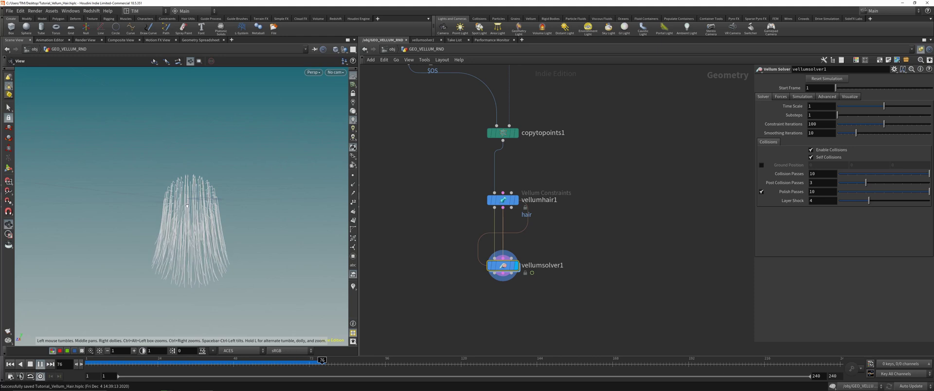
pyautogui.moveTo(201, 214); pyautogui.dragTo(200, 256, button='right')
pyautogui.moveTo(201, 256); pyautogui.dragTo(213, 253, button='middle')
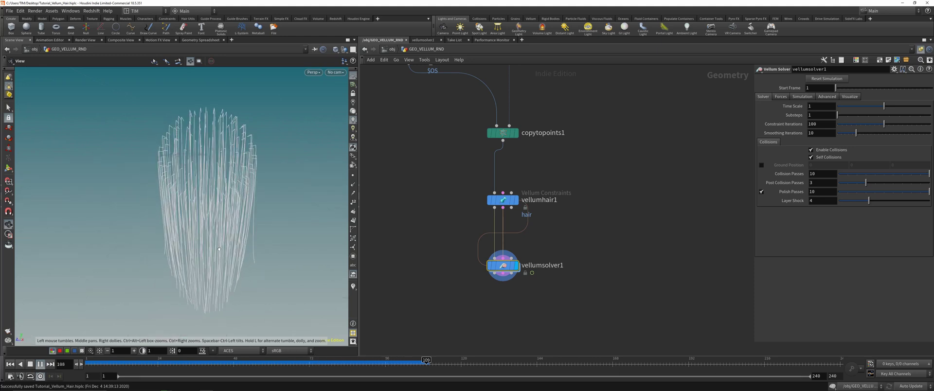
pyautogui.moveTo(219, 248); pyautogui.dragTo(257, 247)
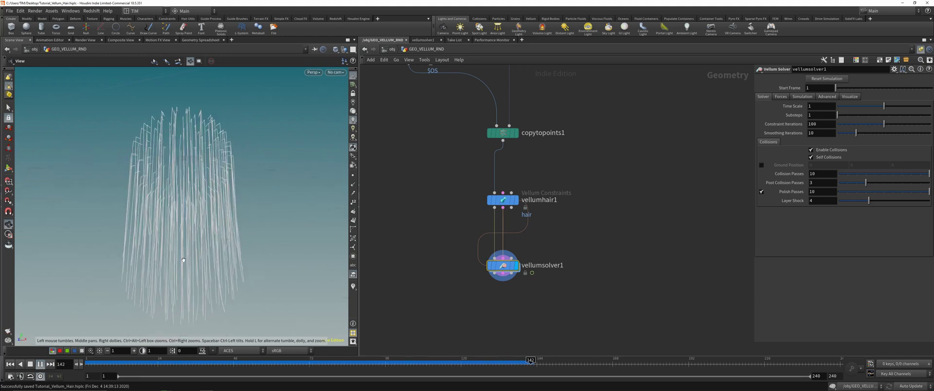
pyautogui.moveTo(220, 222); pyautogui.dragTo(185, 122, button='right')
pyautogui.moveTo(166, 363); pyautogui.dragTo(335, 363)
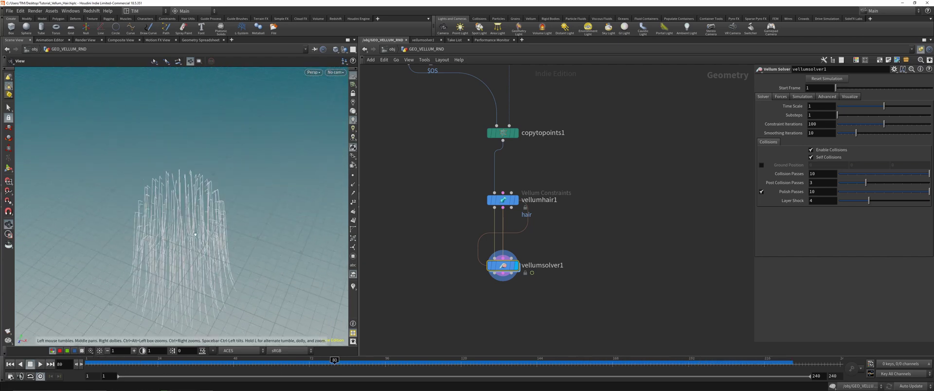
pyautogui.moveTo(272, 239); pyautogui.dragTo(244, 226)
# Set the Vellum Solver's vertical gravity to 0 and return to the first frame
pyautogui.moveTo(429, 170); pyautogui.dragTo(429, 178, button='middle')
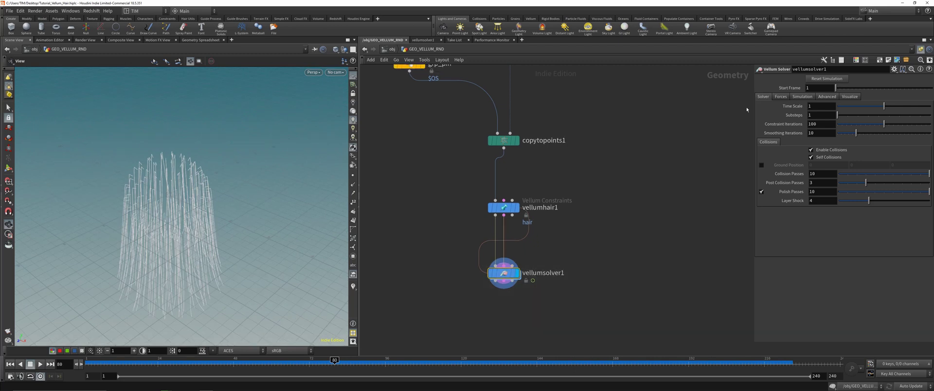
pyautogui.click(780, 96)
pyautogui.doubleClick(866, 106)
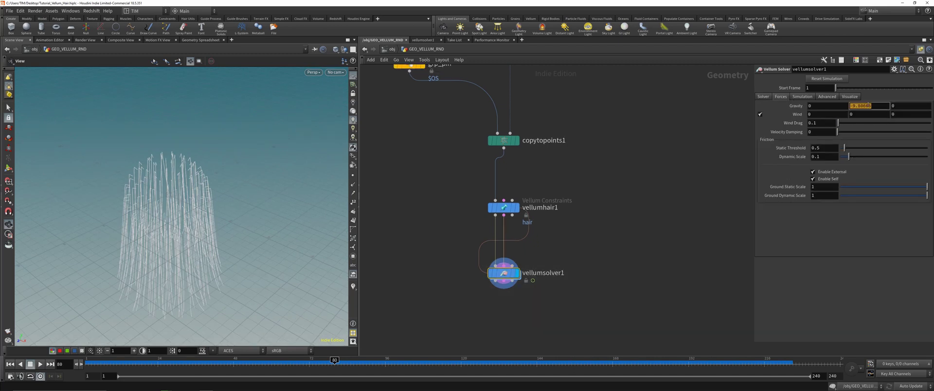
pyautogui.write('0')
pyautogui.press('Return')
pyautogui.hotkey('ctrl', 'Up')
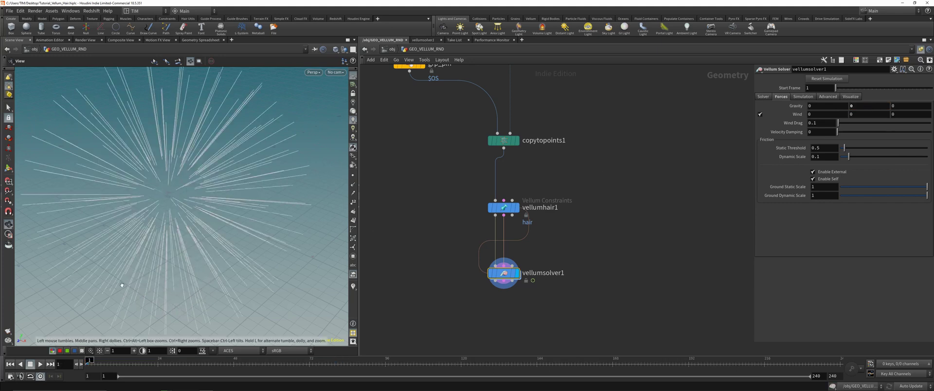
# Play the simulation without gravity, return to the first frame and save the scene
pyautogui.moveTo(160, 287); pyautogui.dragTo(168, 265)
pyautogui.scroll(-3, 167, 265)
pyautogui.click(40, 364)
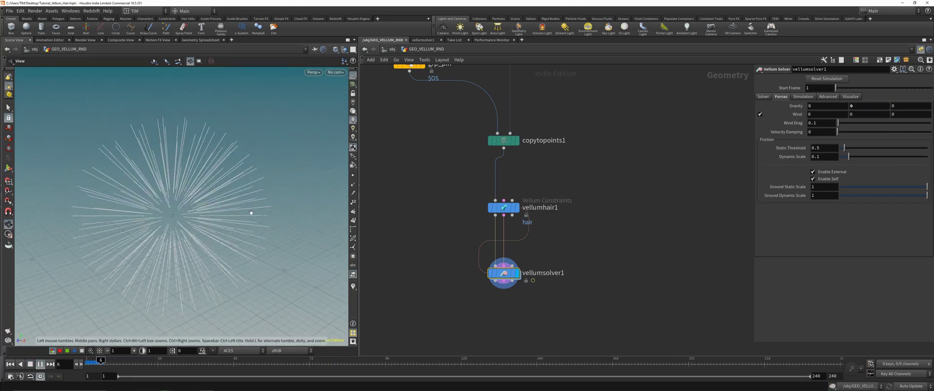
pyautogui.click(100, 360)
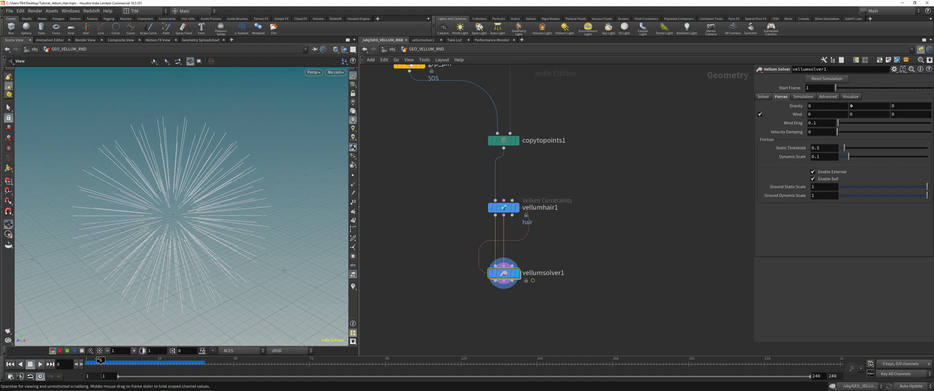
pyautogui.hotkey('ctrl', 'Up')
pyautogui.hotkey('ctrl', 's')
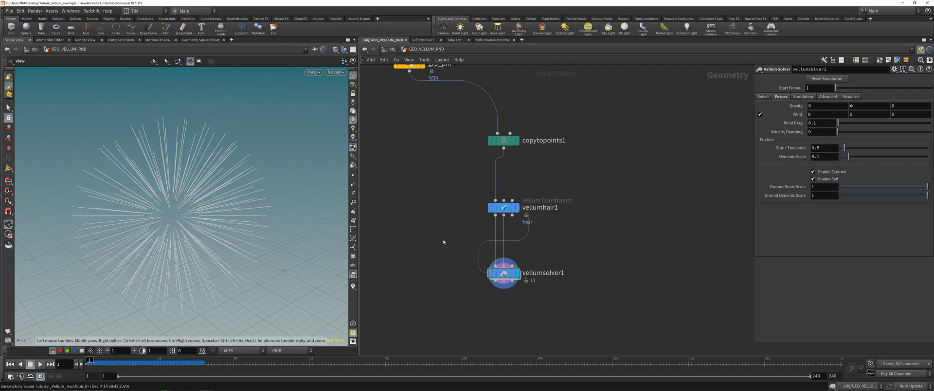
# Inside the solver's forces network, move force_output down and wire a new POP Axis Force into it
pyautogui.doubleClick(511, 240)
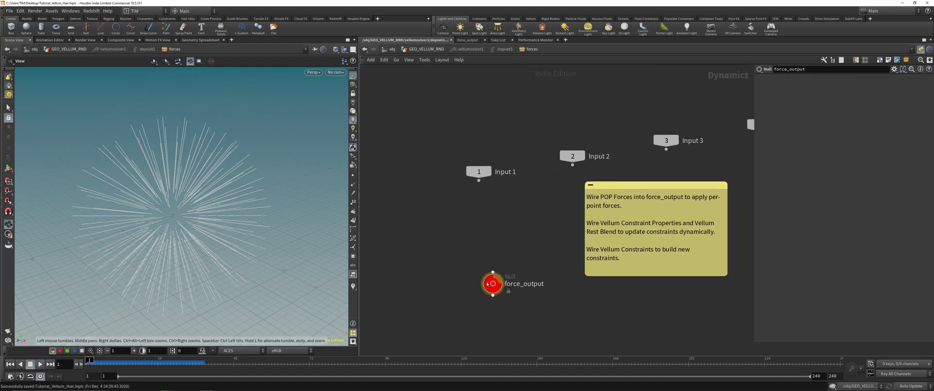
pyautogui.moveTo(488, 284); pyautogui.dragTo(428, 323)
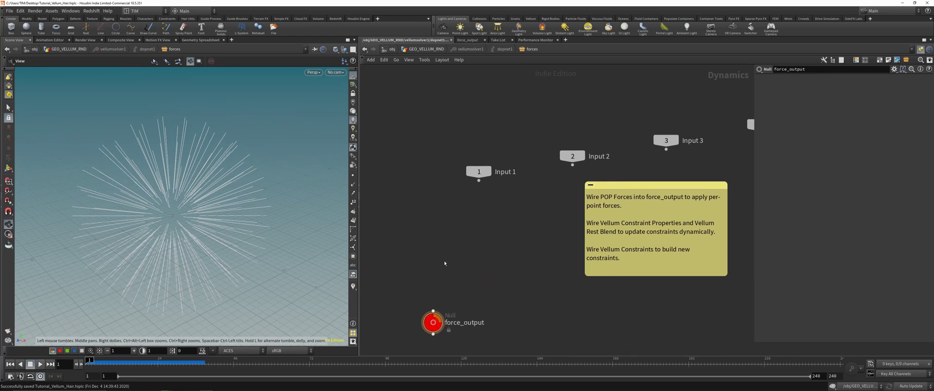
pyautogui.press('Tab')
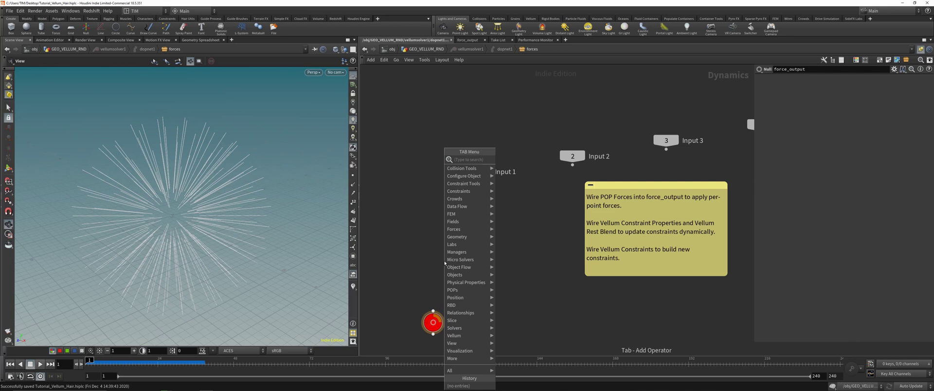
pyautogui.write('po')
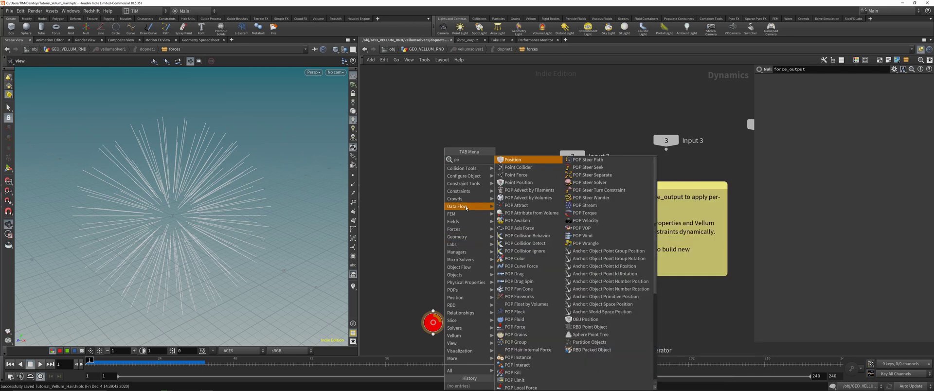
pyautogui.click(518, 228)
pyautogui.click(428, 271)
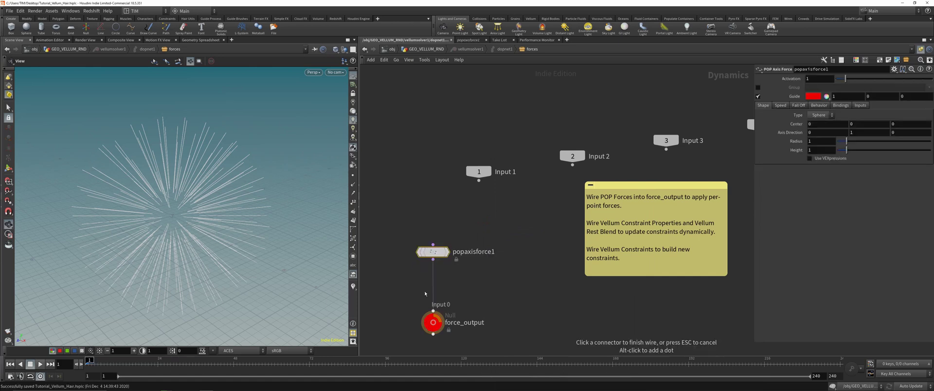
pyautogui.click(425, 294)
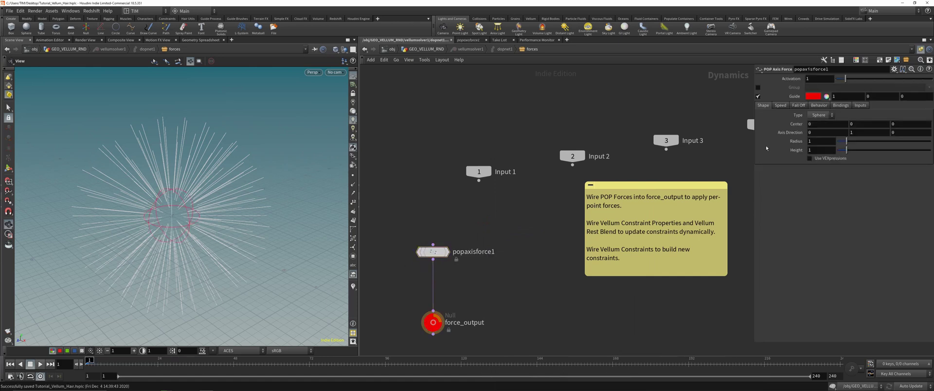
# Set popaxisforce1's sphere radius and height to 3.8 and return to the GEO_VELLUM_RND network
pyautogui.moveTo(817, 142); pyautogui.dragTo(901, 145, button='middle')
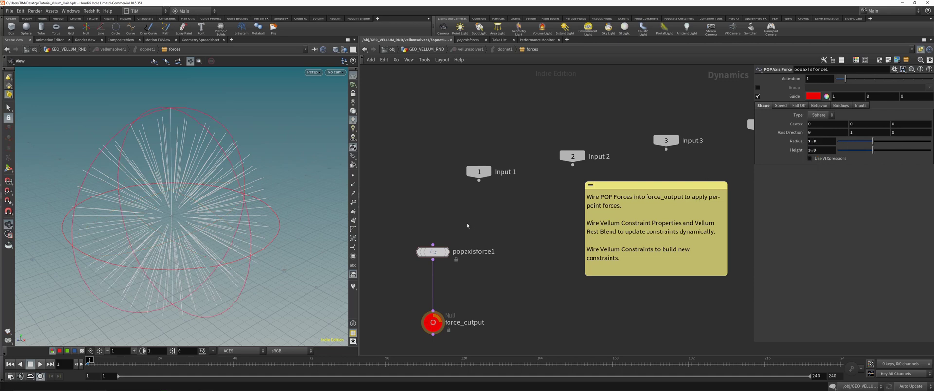
pyautogui.press('u')
pyautogui.press('u')
pyautogui.press('u')
# Play the hair simulation with the axis force, inspect the swirling strands at frame 60 and save the scene
pyautogui.press('Up')
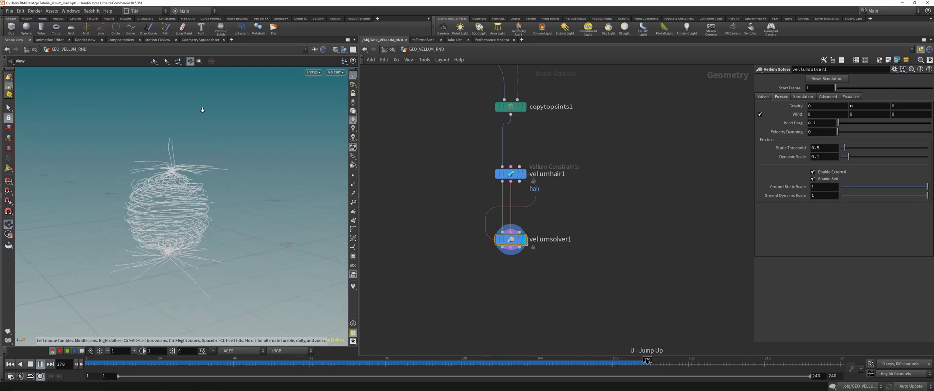
pyautogui.moveTo(203, 108); pyautogui.dragTo(201, 141, button='right')
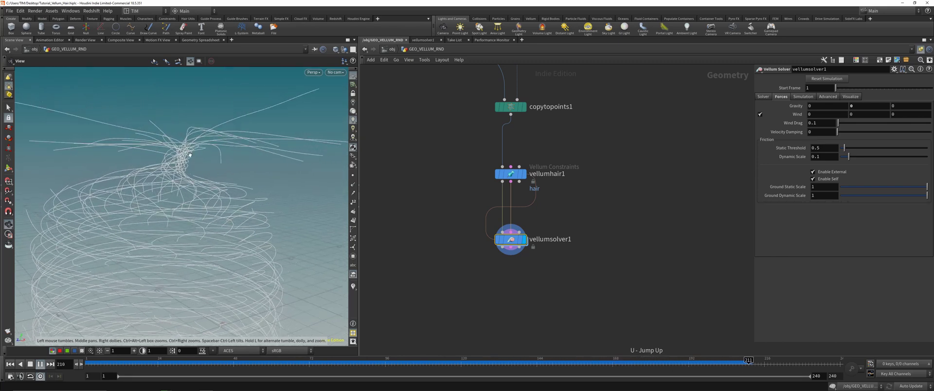
pyautogui.moveTo(235, 361); pyautogui.dragTo(148, 355)
pyautogui.moveTo(171, 260); pyautogui.dragTo(198, 146, button='right')
pyautogui.hotkey('ctrl', 's')
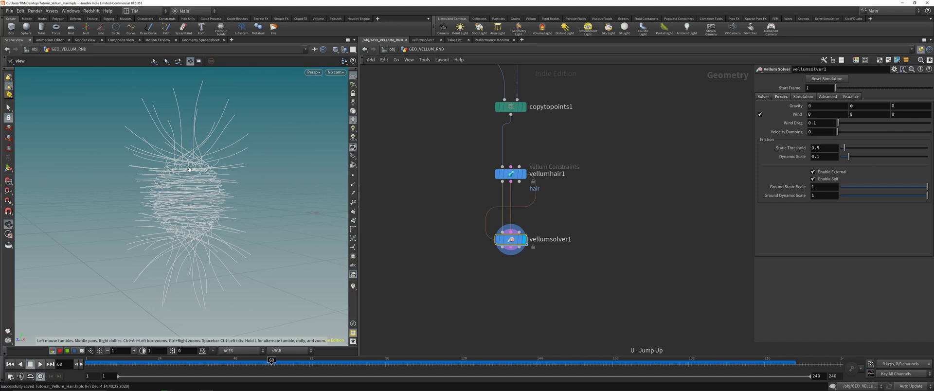
# Set scatter1's Force Total Count to 5000 to create a denser set of hairs
pyautogui.moveTo(189, 169); pyautogui.dragTo(206, 180)
pyautogui.moveTo(206, 180); pyautogui.dragTo(192, 182, button='middle')
pyautogui.moveTo(426, 148); pyautogui.dragTo(436, 279, button='middle')
pyautogui.scroll(-1, 436, 279)
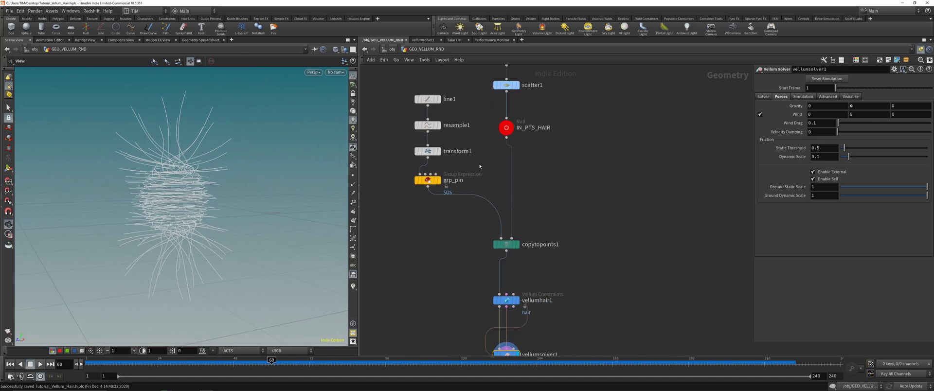
pyautogui.moveTo(480, 166); pyautogui.dragTo(490, 198, button='middle')
pyautogui.click(516, 117)
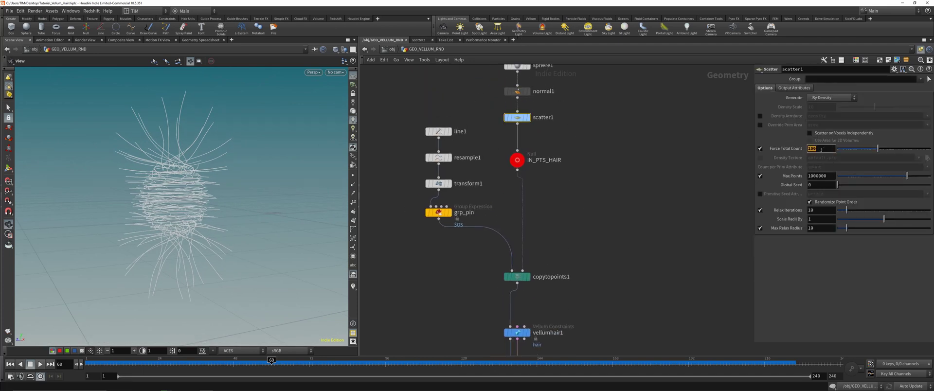
pyautogui.click(821, 149)
pyautogui.write('5000')
pyautogui.press('Return')
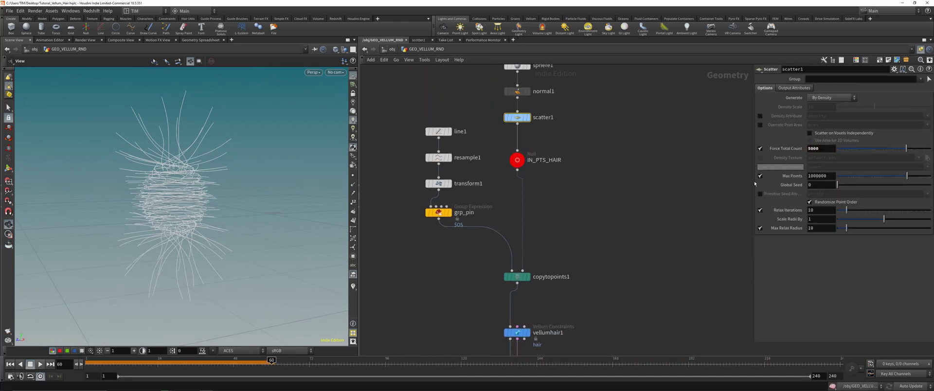
# Reselect vellumsolver1 and rerun the dense hair simulation from the first frame
pyautogui.moveTo(485, 311); pyautogui.dragTo(495, 177, button='middle')
pyautogui.click(526, 253)
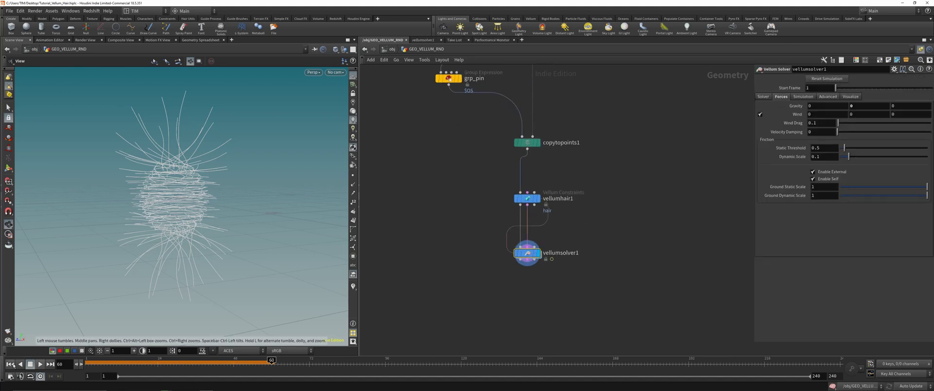
pyautogui.click(10, 364)
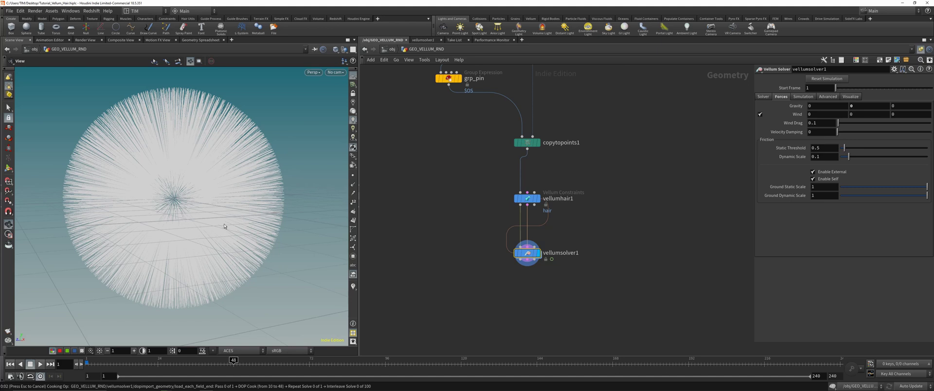
pyautogui.press('Escape')
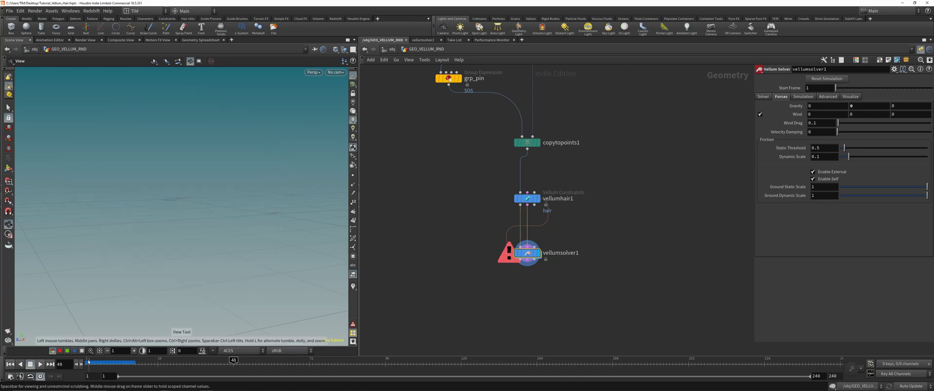
pyautogui.click(10, 364)
pyautogui.click(40, 364)
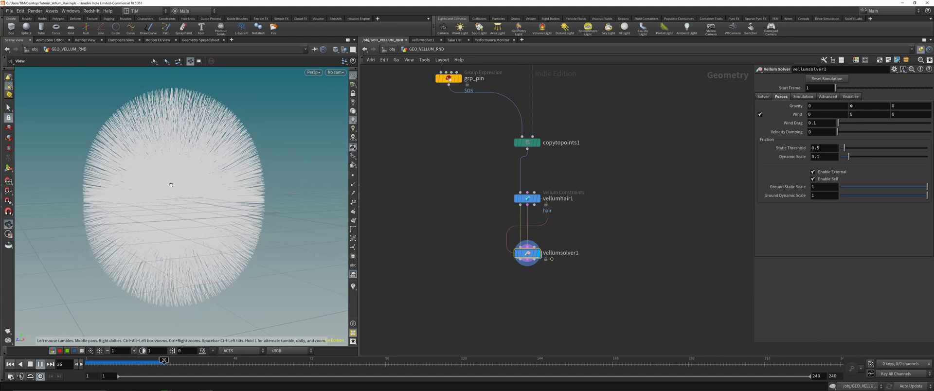
# Scrub back to frame 26 and examine the dense simulated hair ball up close and from several angles
pyautogui.moveTo(170, 178); pyautogui.dragTo(220, 218)
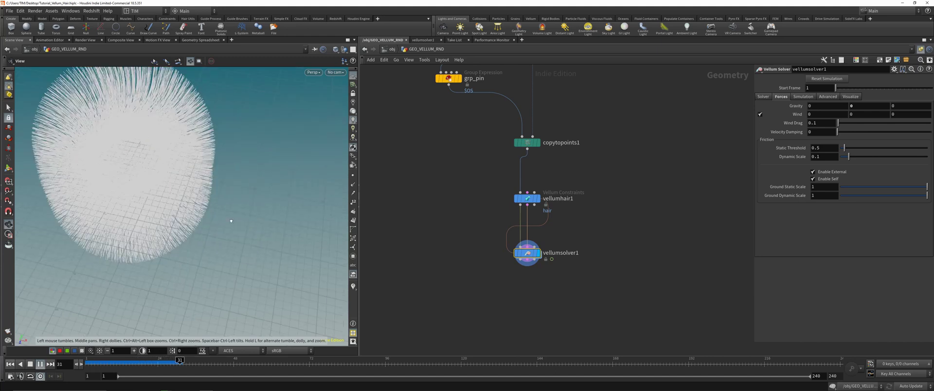
pyautogui.moveTo(152, 363)
pyautogui.mouseDown()
pyautogui.moveTo(92, 359)
pyautogui.moveTo(170, 356)
pyautogui.moveTo(97, 351)
pyautogui.moveTo(163, 348)
pyautogui.mouseUp()
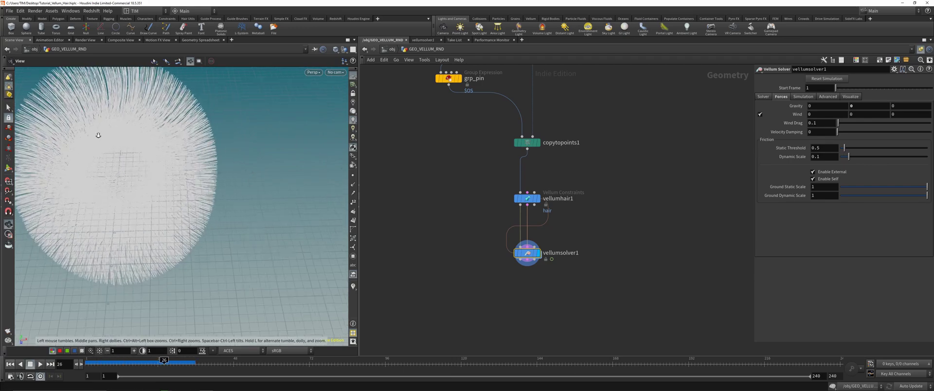
pyautogui.scroll(10, 166, 225)
pyautogui.moveTo(166, 224); pyautogui.dragTo(119, 182)
pyautogui.scroll(-10, 116, 247)
pyautogui.scroll(2, 120, 182)
pyautogui.moveTo(122, 185); pyautogui.dragTo(158, 214, button='middle')
pyautogui.moveTo(157, 215); pyautogui.dragTo(174, 224)
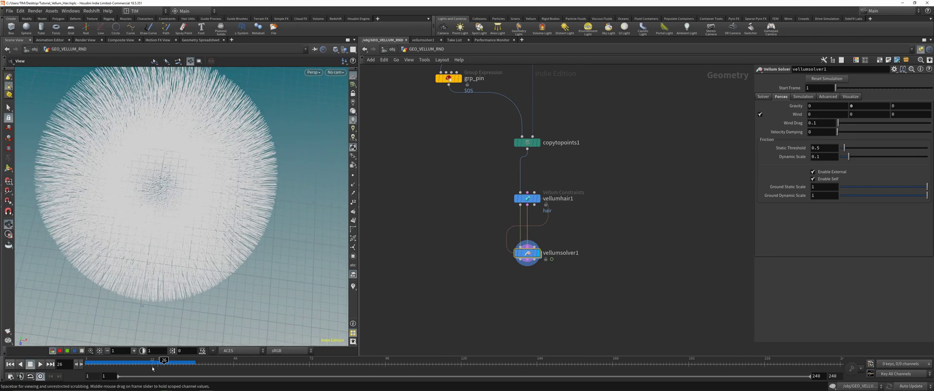
# Reduce the hair density by setting scatter1's Force Total Count to 500
pyautogui.moveTo(156, 363); pyautogui.dragTo(187, 362)
pyautogui.moveTo(517, 92); pyautogui.dragTo(466, 251, button='middle')
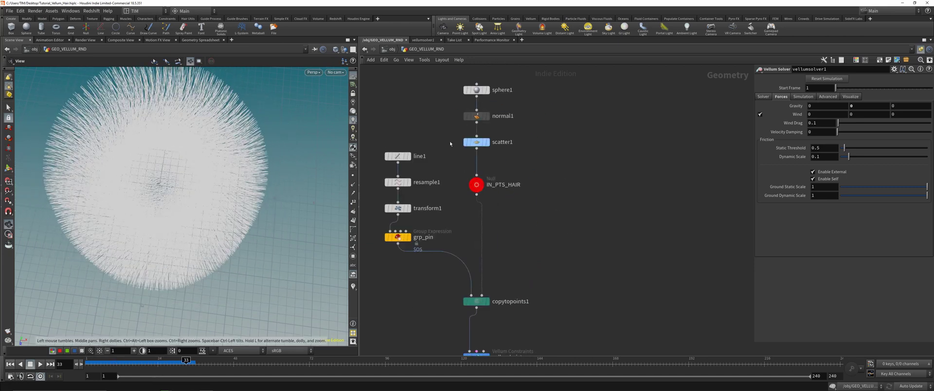
pyautogui.click(476, 142)
pyautogui.doubleClick(822, 148)
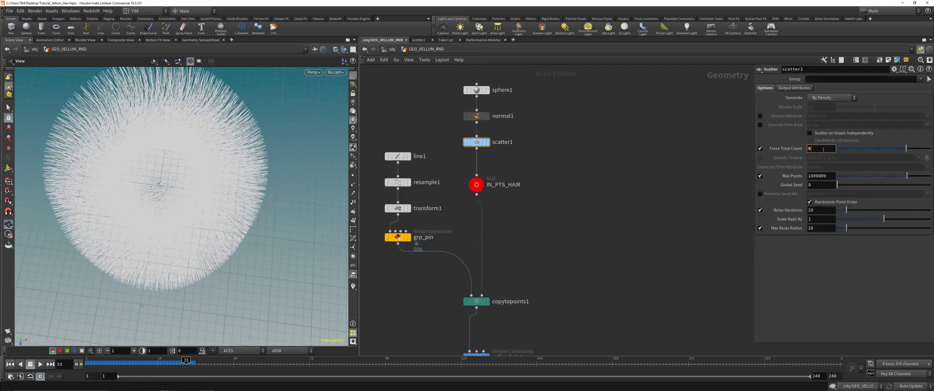
pyautogui.write('500')
pyautogui.press('Return')
# Run the sparser hair simulation from the first frame, scrub back to frame 75 and examine the hair ball up close
pyautogui.hotkey('ctrl', 'Left')
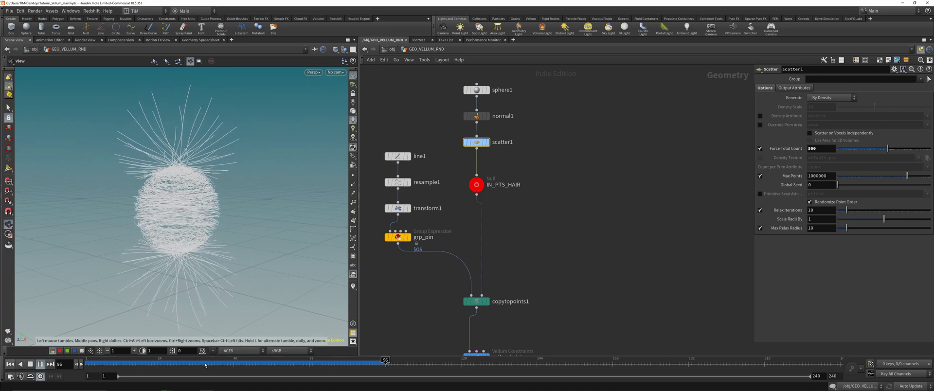
pyautogui.moveTo(205, 366); pyautogui.dragTo(226, 341)
pyautogui.moveTo(354, 362); pyautogui.dragTo(313, 341)
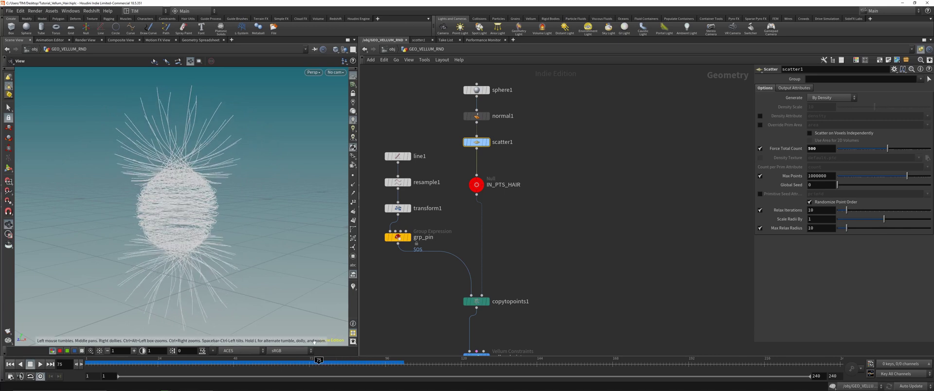
pyautogui.moveTo(148, 199); pyautogui.dragTo(185, 208, button='right')
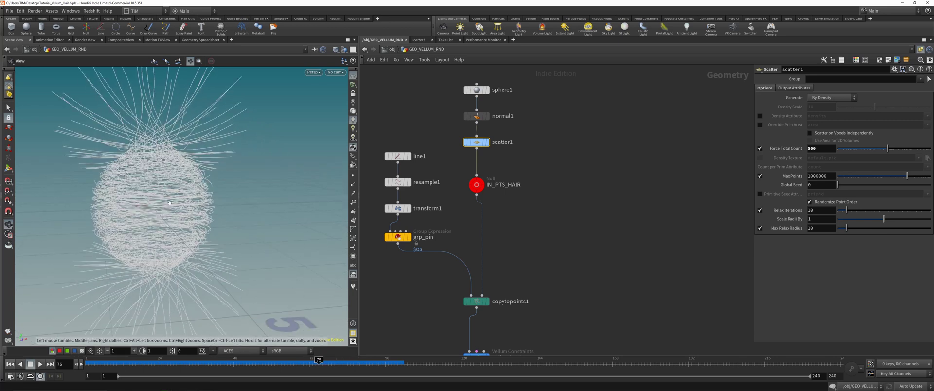
pyautogui.moveTo(165, 206)
pyautogui.mouseDown()
pyautogui.moveTo(185, 220)
pyautogui.moveTo(159, 197)
pyautogui.mouseUp()
# Inside vellumsolver1's forces network, move popaxisforce1 aside, switch the wiring style to rounded and disconnect the node from force_output
pyautogui.moveTo(478, 343); pyautogui.dragTo(457, 267, button='middle')
pyautogui.scroll(2, 455, 321)
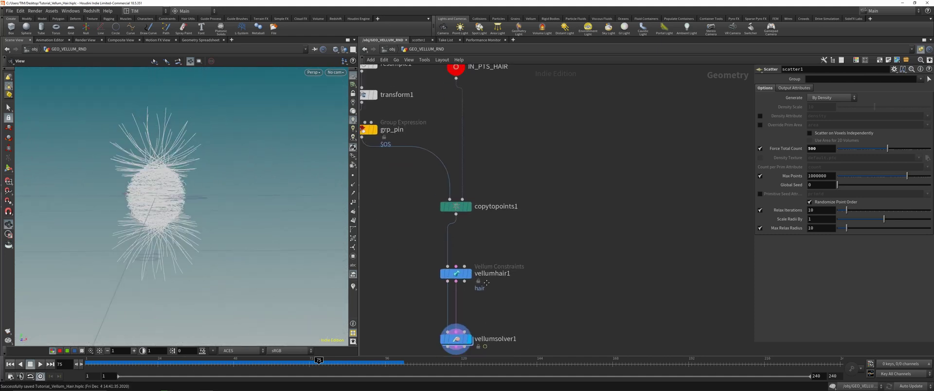
pyautogui.moveTo(457, 353); pyautogui.dragTo(463, 300, button='middle')
pyautogui.doubleClick(462, 298)
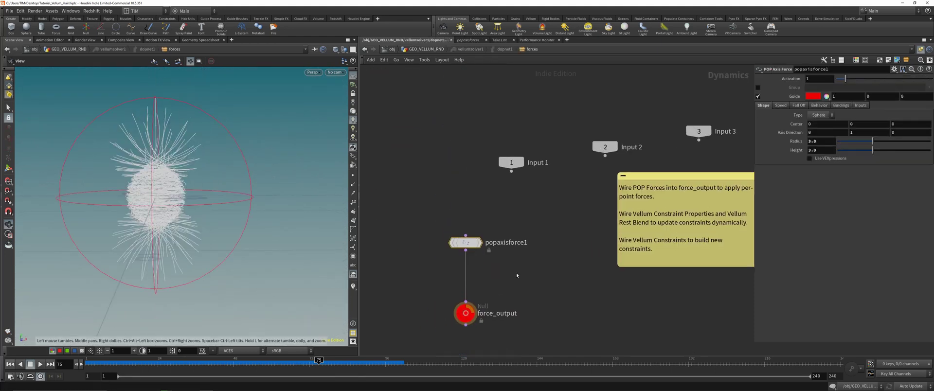
pyautogui.moveTo(452, 245); pyautogui.dragTo(385, 244)
pyautogui.moveTo(468, 252); pyautogui.dragTo(526, 230, button='middle')
pyautogui.hotkey('shift', 's')
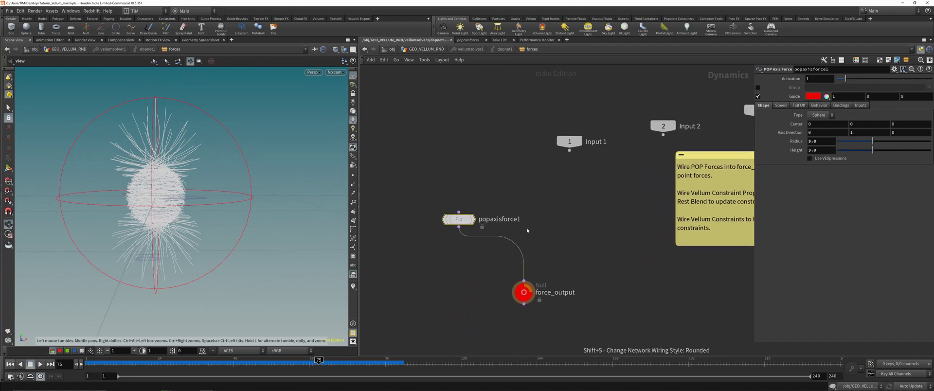
pyautogui.press('y')
pyautogui.moveTo(552, 221); pyautogui.dragTo(487, 260)
pyautogui.moveTo(458, 220); pyautogui.dragTo(438, 220)
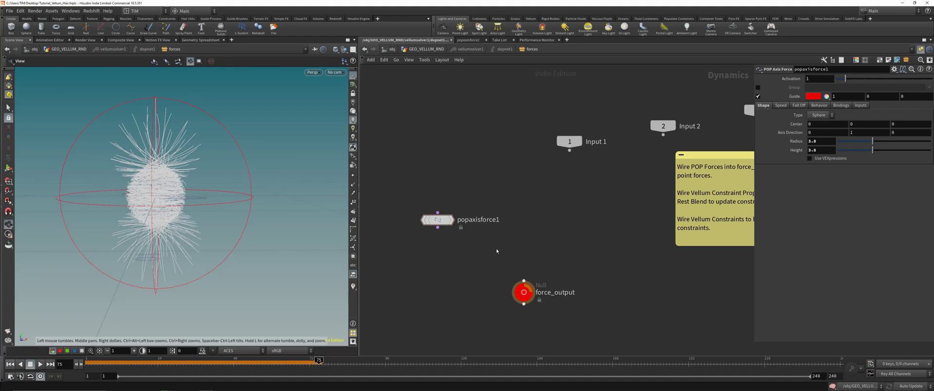
pyautogui.press('Tab')
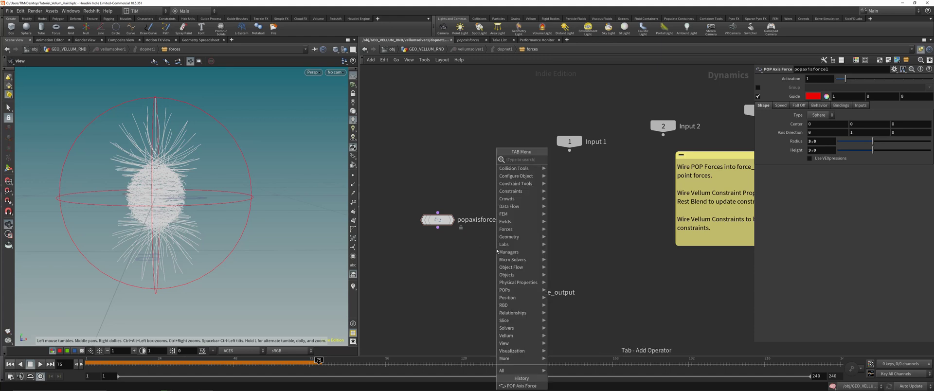
pyautogui.press('Escape')
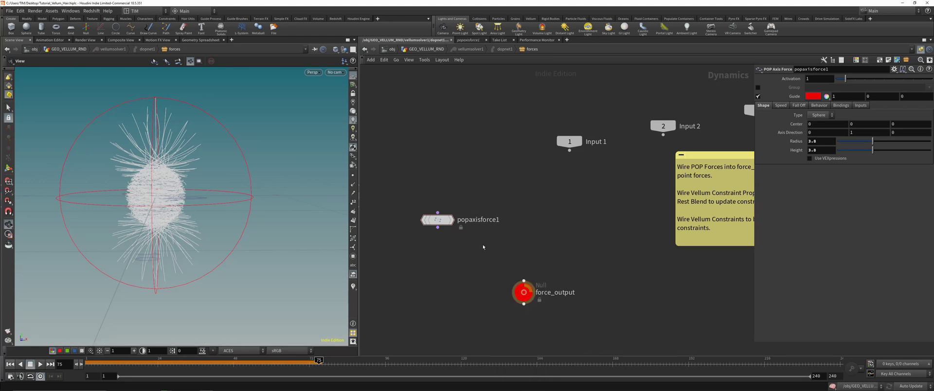
# Return to the GEO_VELLUM_RND network and display scatter1's points on the sphere
pyautogui.press('u')
pyautogui.press('u')
pyautogui.scroll(3, 518, 179)
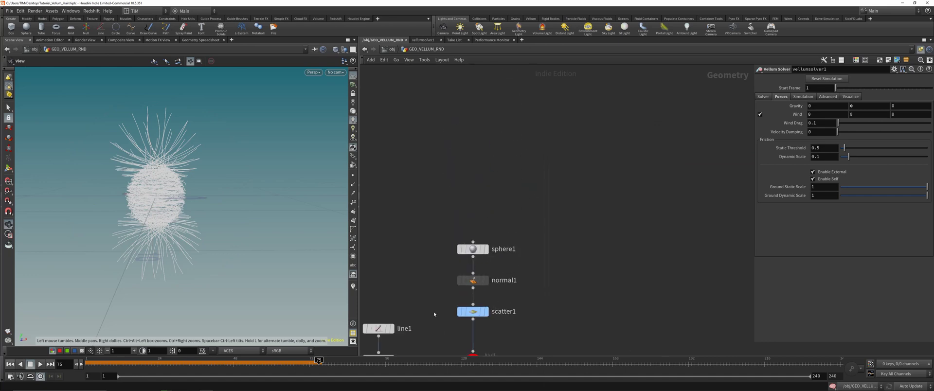
pyautogui.click(486, 311)
pyautogui.moveTo(529, 300); pyautogui.dragTo(540, 211, button='middle')
pyautogui.moveTo(223, 188); pyautogui.dragTo(200, 197)
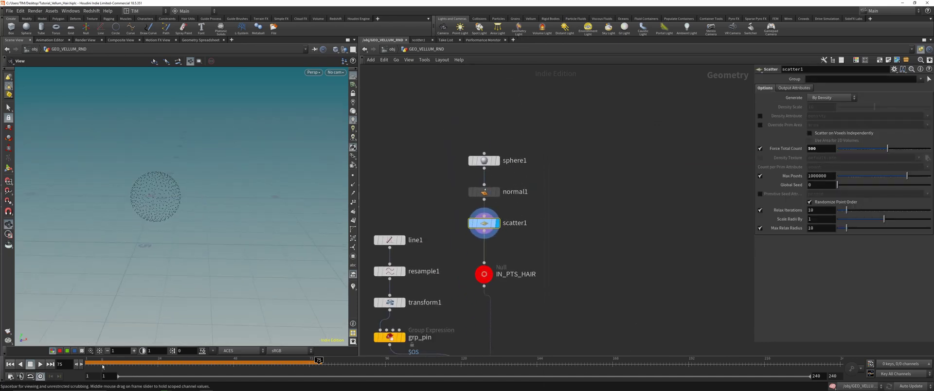
# Move sphere1 aside, add a Grid node wired into normal1 in its place and display the grid
pyautogui.click(483, 192)
pyautogui.moveTo(493, 159)
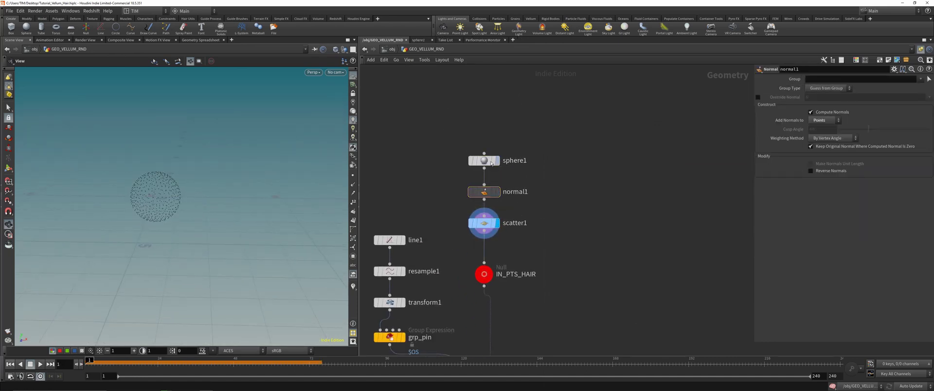
pyautogui.moveTo(494, 159); pyautogui.dragTo(625, 145)
pyautogui.moveTo(487, 127); pyautogui.dragTo(510, 161, button='middle')
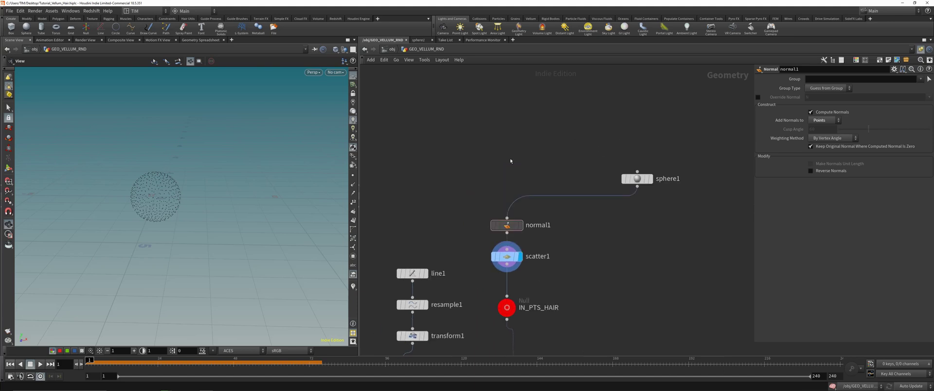
pyautogui.press('Tab')
pyautogui.write('gr')
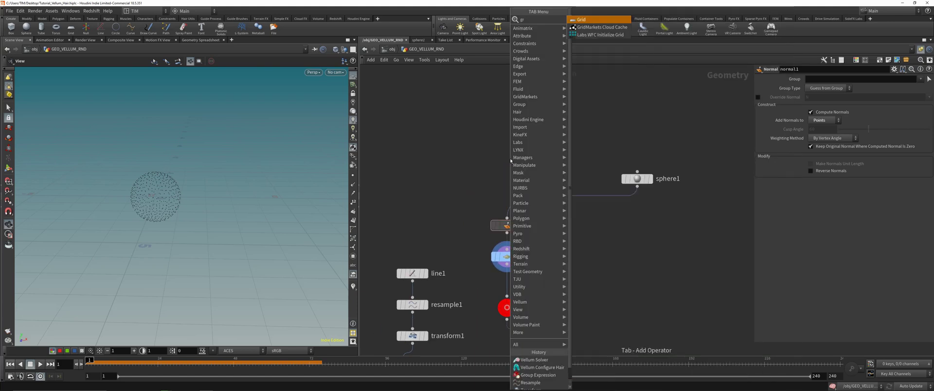
pyautogui.press('Return')
pyautogui.click(510, 159)
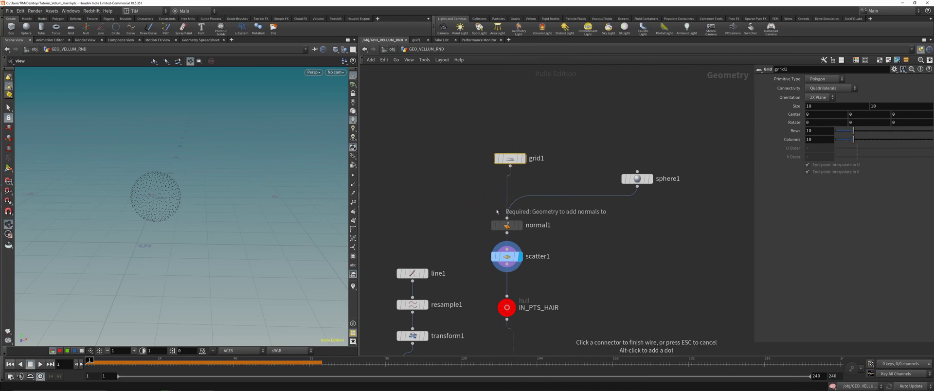
pyautogui.click(524, 158)
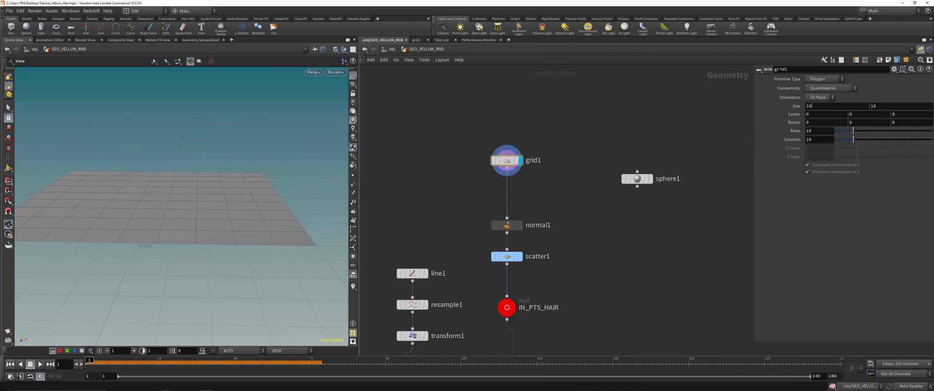
# Set grid1's size to 2 by 2
pyautogui.click(815, 106)
pyautogui.press('Return')
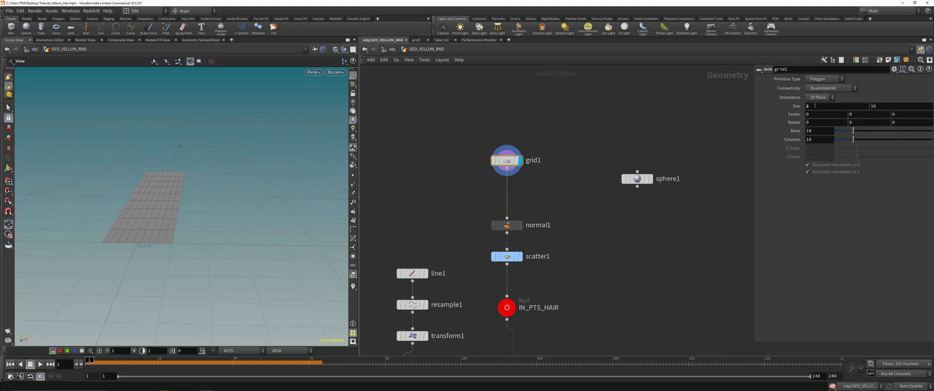
pyautogui.click(879, 106)
pyautogui.write('2')
pyautogui.press('Return')
# Display scatter1's points on the grid and the hairs copied by copytopoints1, framing each in the viewport
pyautogui.click(507, 256)
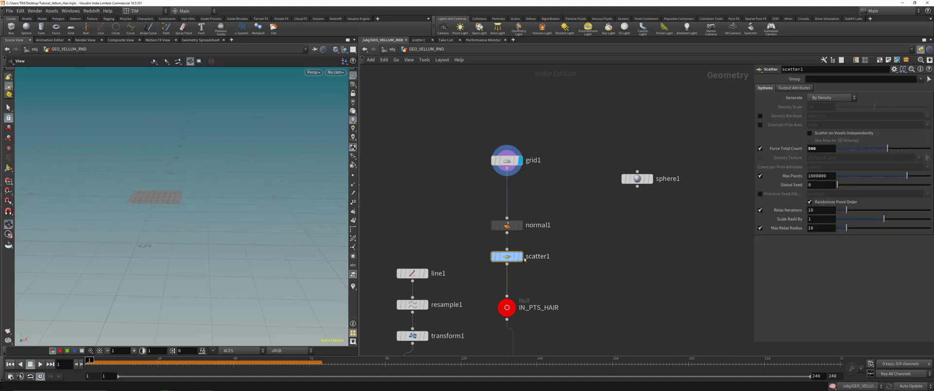
pyautogui.click(519, 256)
pyautogui.hotkey('space', 'g')
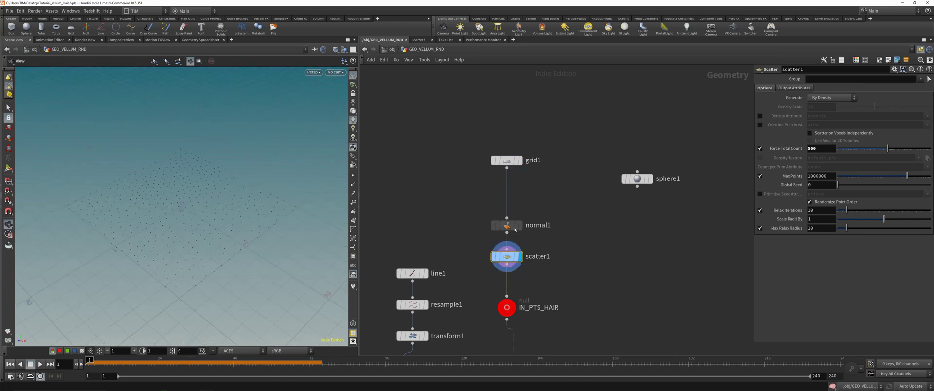
pyautogui.scroll(-3, 564, 287)
pyautogui.moveTo(568, 331); pyautogui.dragTo(548, 194, button='middle')
pyautogui.click(500, 252)
pyautogui.click(509, 251)
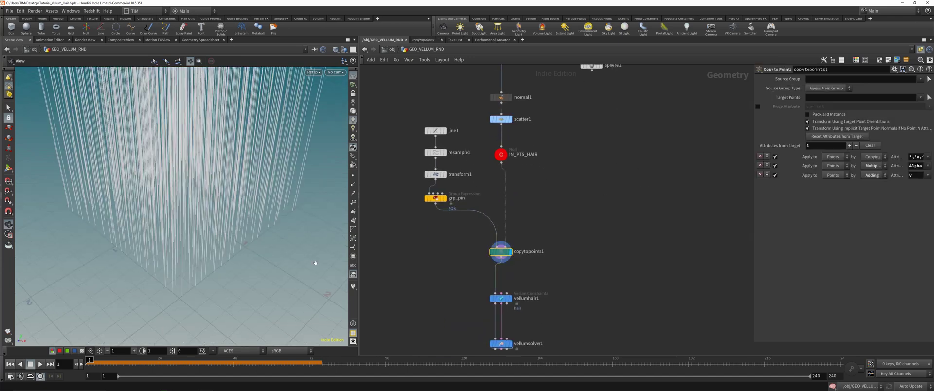
pyautogui.hotkey('space', 'g')
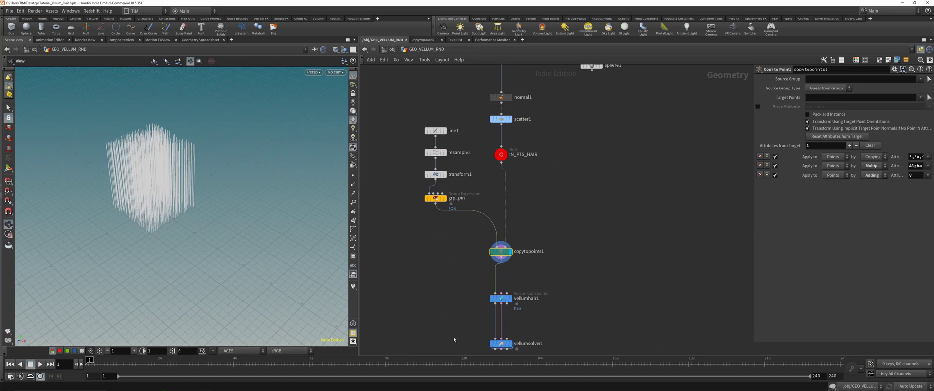
# Open vellumsolver1's forces network and reconnect popaxisforce1 to force_output
pyautogui.moveTo(474, 337); pyautogui.dragTo(468, 295, button='middle')
pyautogui.doubleClick(495, 301)
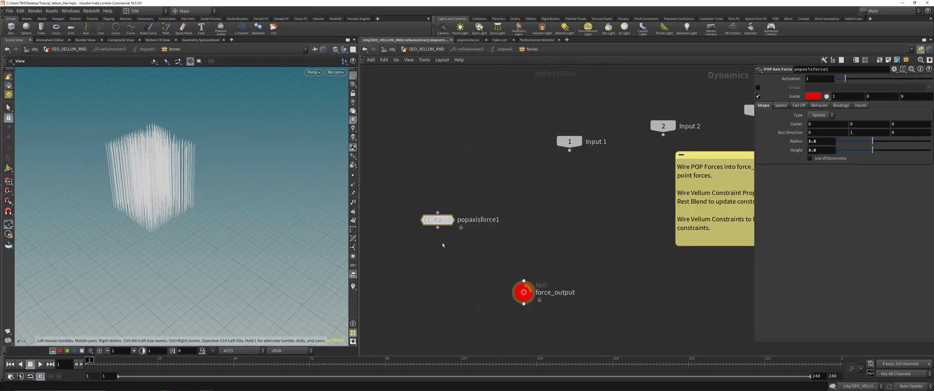
pyautogui.moveTo(505, 258); pyautogui.dragTo(523, 281)
# Play the grid hair simulation with the axis force and watch the strands from several angles and up close
pyautogui.press('Up')
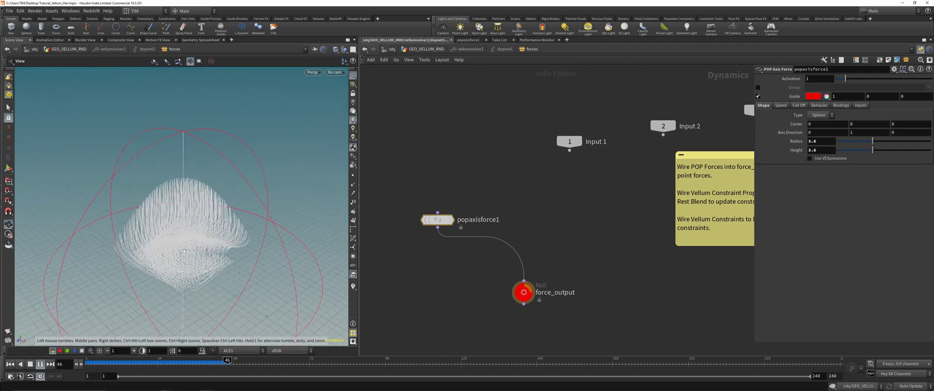
pyautogui.moveTo(184, 251); pyautogui.dragTo(224, 212)
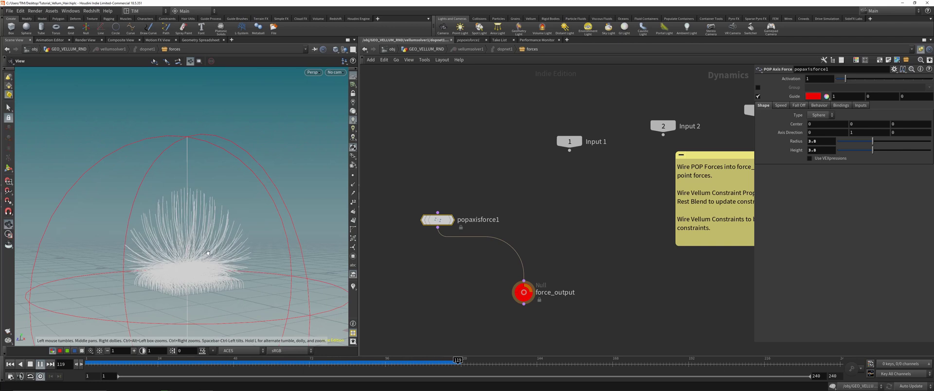
pyautogui.moveTo(208, 252); pyautogui.dragTo(201, 252)
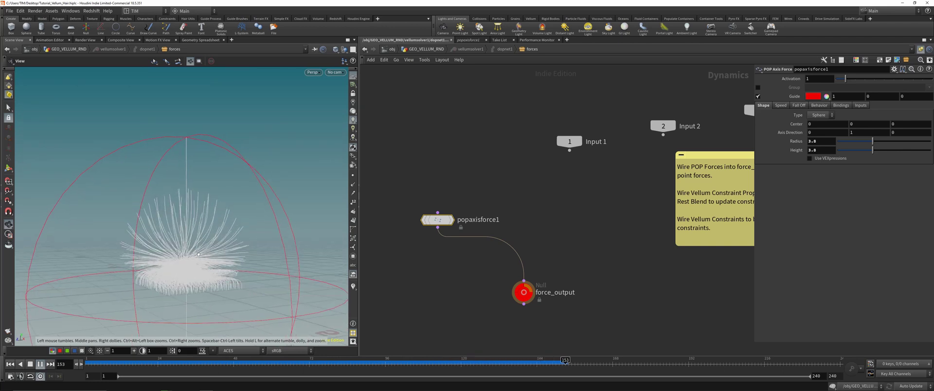
pyautogui.moveTo(199, 254); pyautogui.dragTo(243, 146, button='right')
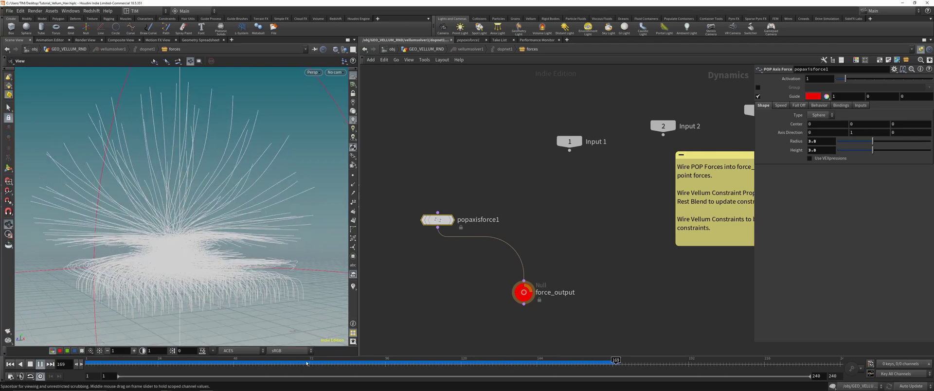
# Scrub the cached simulation to frames 93 and 110 and examine the swirling grid hairs from different angles
pyautogui.moveTo(303, 364); pyautogui.dragTo(375, 363)
pyautogui.moveTo(239, 221); pyautogui.dragTo(188, 229)
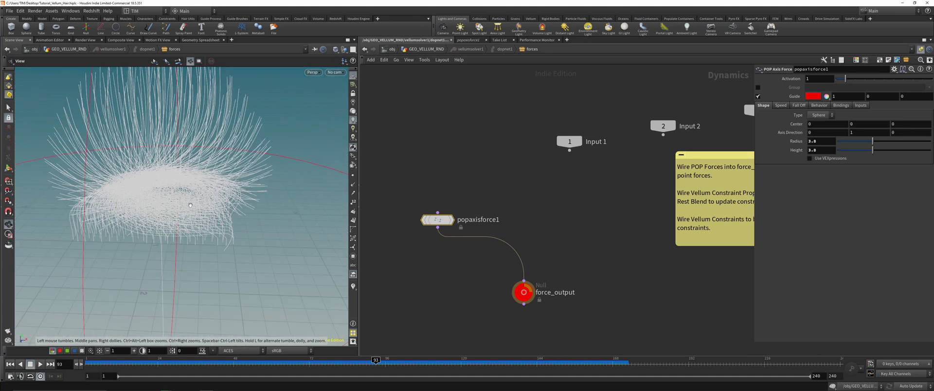
pyautogui.moveTo(190, 205); pyautogui.dragTo(182, 231)
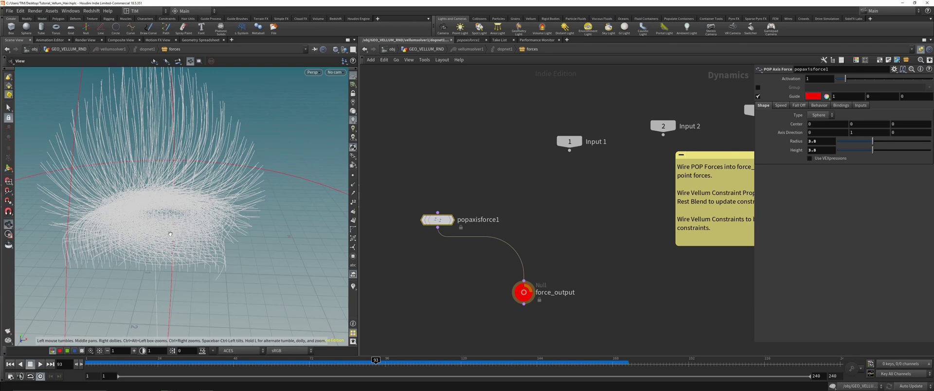
pyautogui.moveTo(273, 362); pyautogui.dragTo(433, 351)
pyautogui.moveTo(225, 163); pyautogui.dragTo(181, 166)
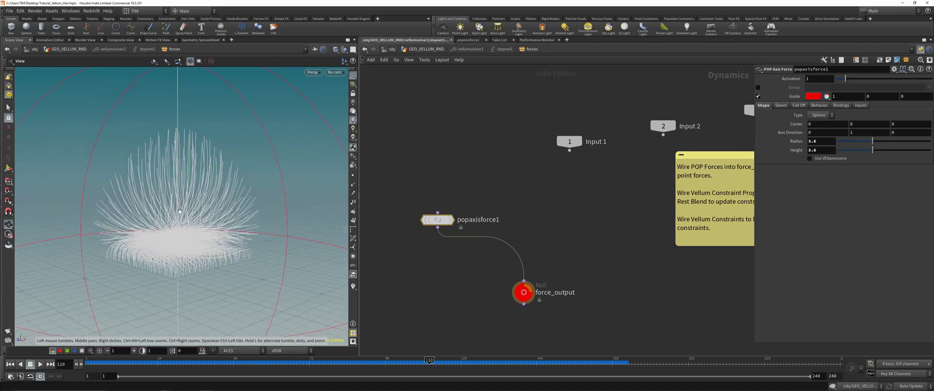
pyautogui.moveTo(180, 211); pyautogui.dragTo(164, 230)
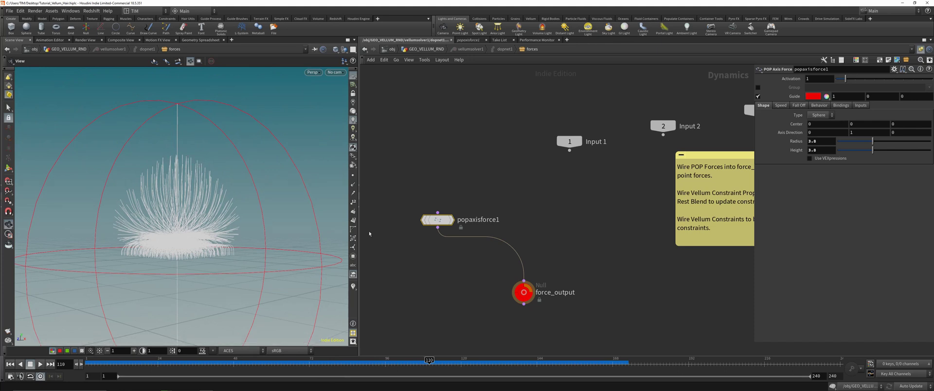
# Disconnect popaxisforce1 from force_output and return to the first frame
pyautogui.moveTo(538, 226); pyautogui.dragTo(466, 246)
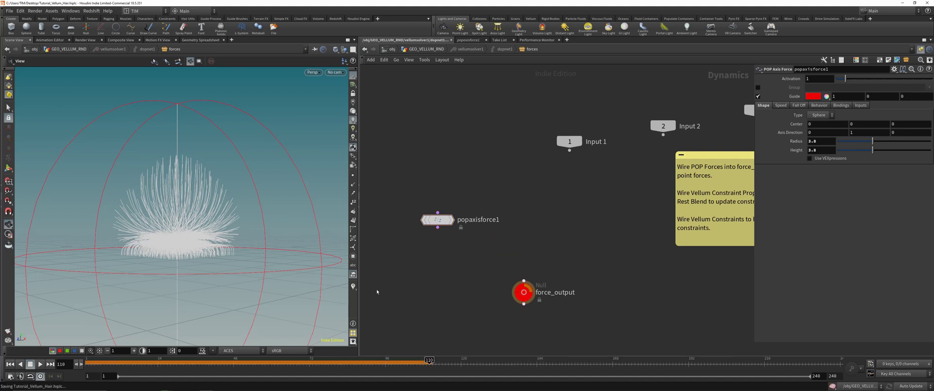
pyautogui.hotkey('ctrl', 'Up')
# Add a POP Wind node wired into force_output, with wind velocity 1 in Y and noise amplitude 0.5
pyautogui.press('Tab')
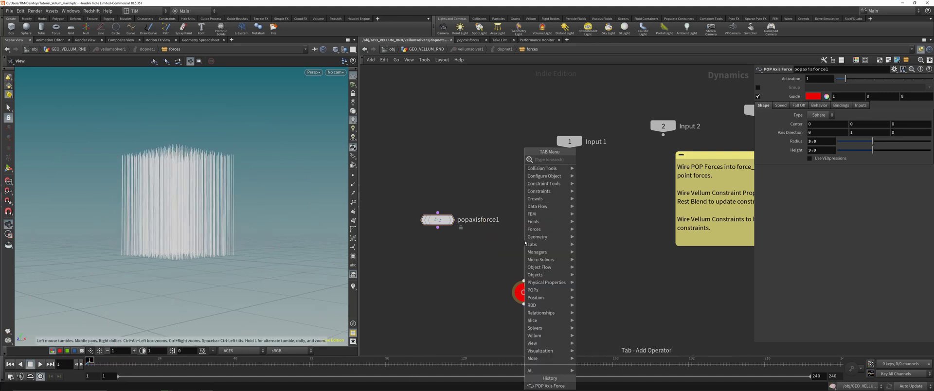
pyautogui.write('p')
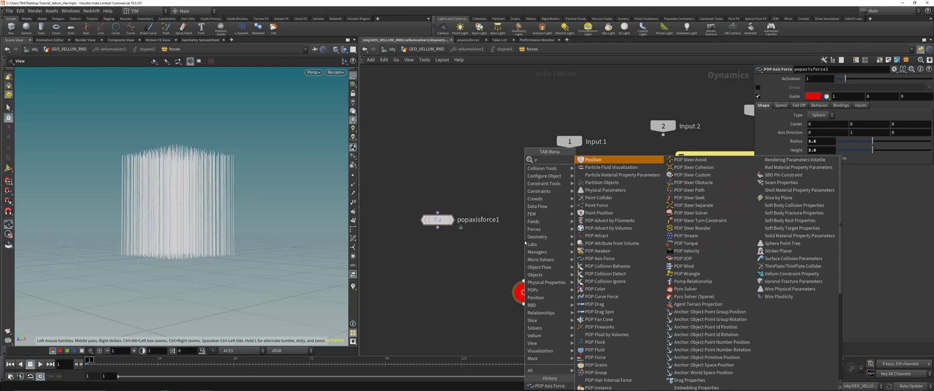
pyautogui.write('w')
pyautogui.press('Return')
pyautogui.click(525, 242)
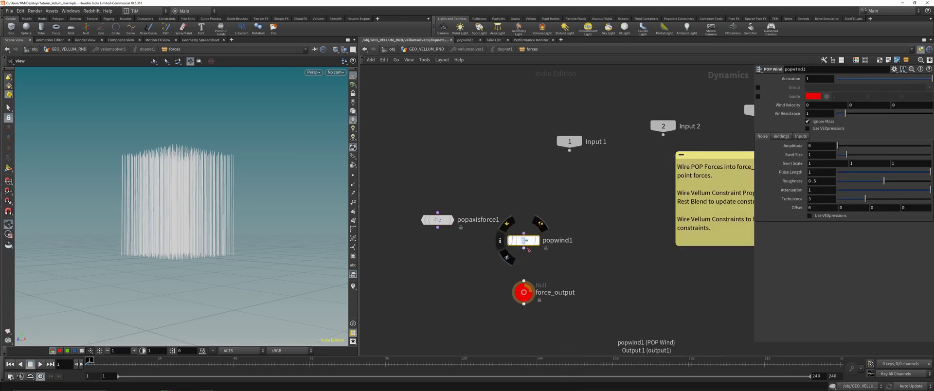
pyautogui.moveTo(524, 248); pyautogui.dragTo(523, 281)
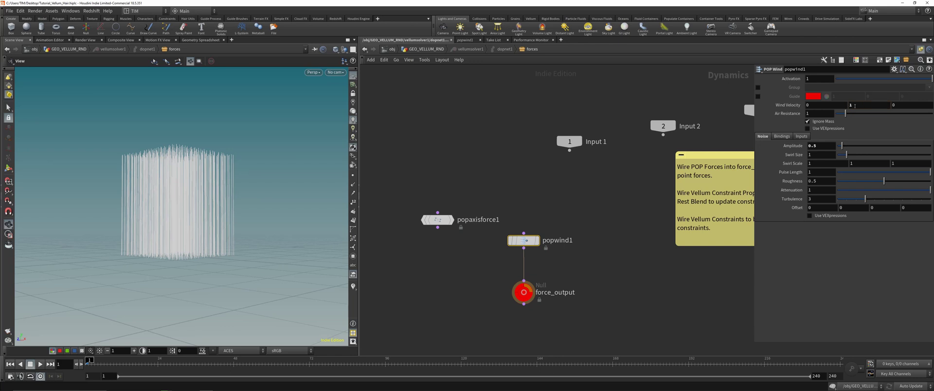
# Play the grid hair simulation with the wind force and scrub the result to frame 59
pyautogui.press('Up')
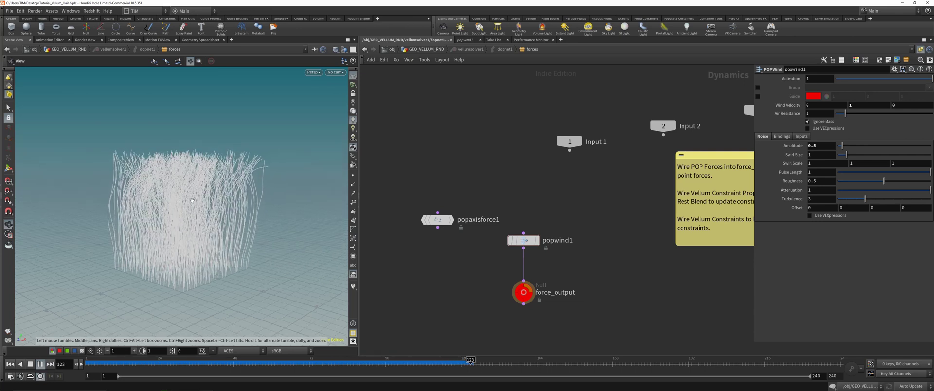
pyautogui.click(126, 360)
pyautogui.moveTo(126, 360); pyautogui.dragTo(268, 359)
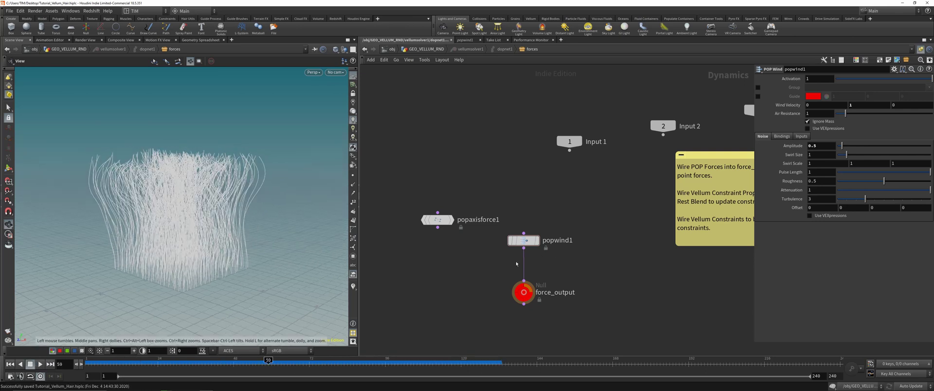
# Add a POP VOP node above force_output and wire it in place of popwind1, moving the wind node aside
pyautogui.moveTo(523, 292); pyautogui.dragTo(523, 317)
pyautogui.press('Tab')
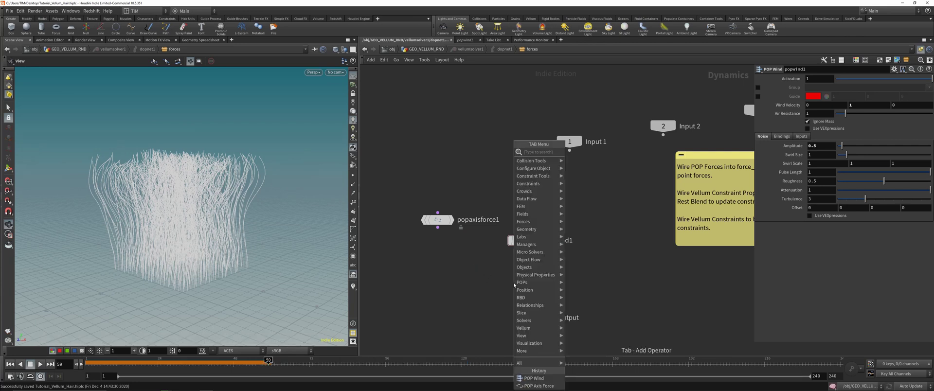
pyautogui.write('vop')
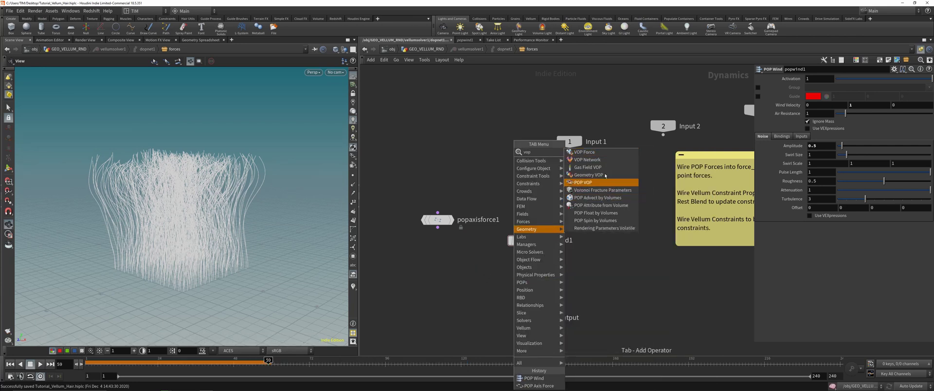
pyautogui.click(587, 183)
pyautogui.click(528, 269)
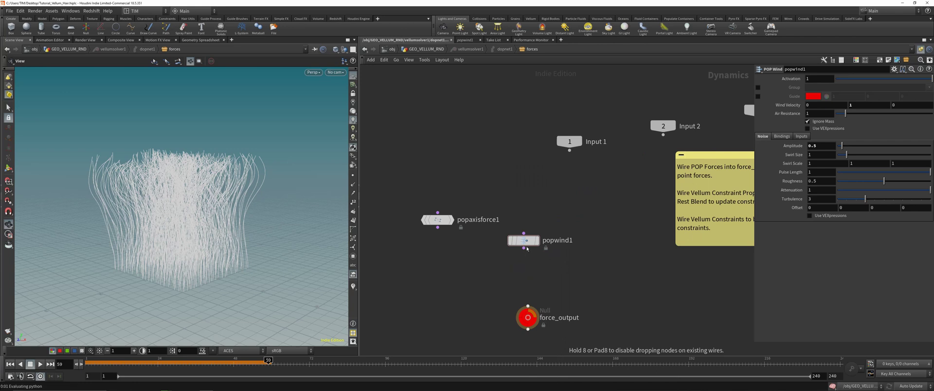
pyautogui.moveTo(526, 241); pyautogui.dragTo(537, 211)
pyautogui.moveTo(589, 272); pyautogui.dragTo(579, 230, button='middle')
pyautogui.moveTo(517, 236); pyautogui.dragTo(517, 264)
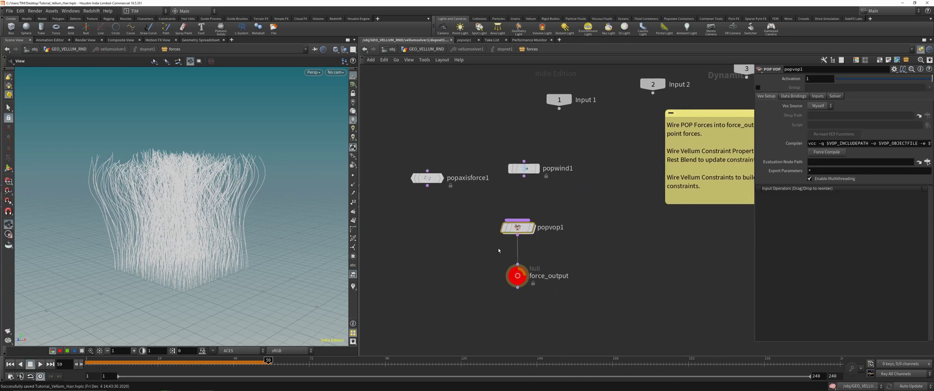
# Return to the first frame, open popvop1's network and spread its global and output nodes apart
pyautogui.click(10, 364)
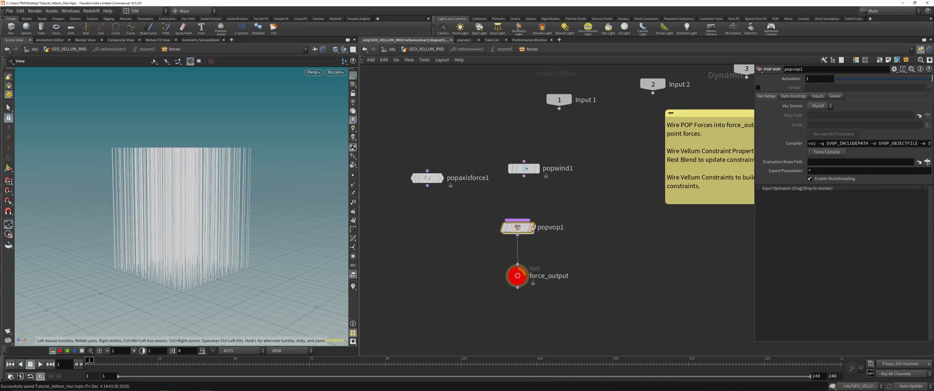
pyautogui.doubleClick(525, 227)
pyautogui.moveTo(649, 236); pyautogui.dragTo(475, 236, button='middle')
pyautogui.moveTo(555, 126); pyautogui.dragTo(648, 176)
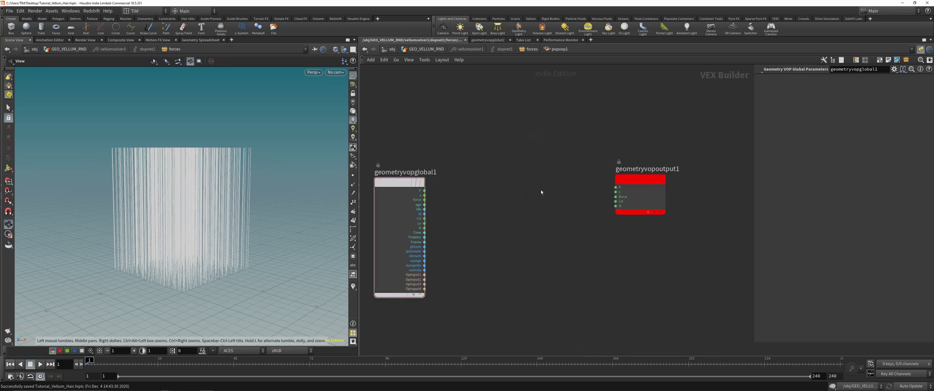
# Add a 3 Floats (vector) Constant with value 1, 0, 0 and connect it to the v input of geometryvopoutput1
pyautogui.moveTo(489, 198); pyautogui.dragTo(492, 210, button='middle')
pyautogui.press('Tab')
pyautogui.write('con')
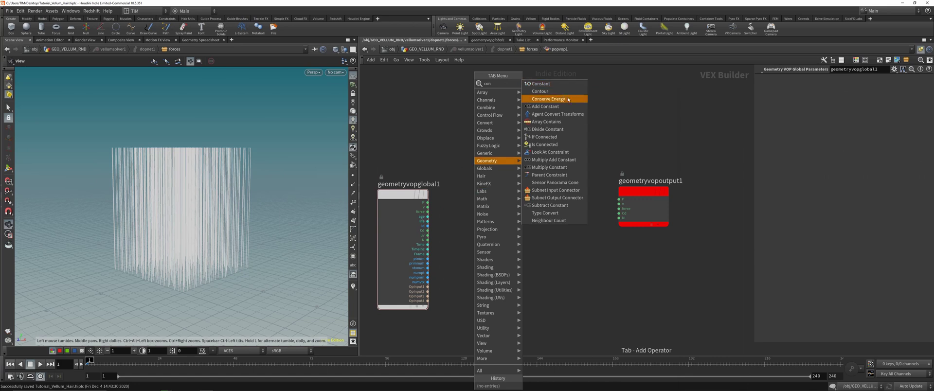
pyautogui.click(540, 84)
pyautogui.click(506, 202)
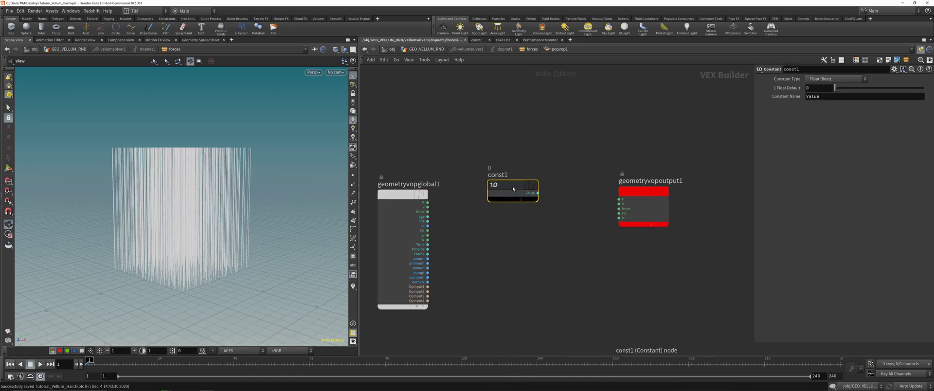
pyautogui.click(821, 79)
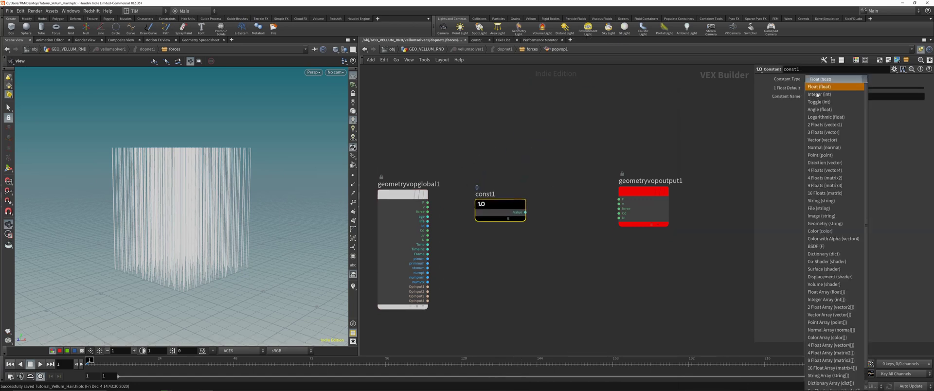
pyautogui.click(836, 129)
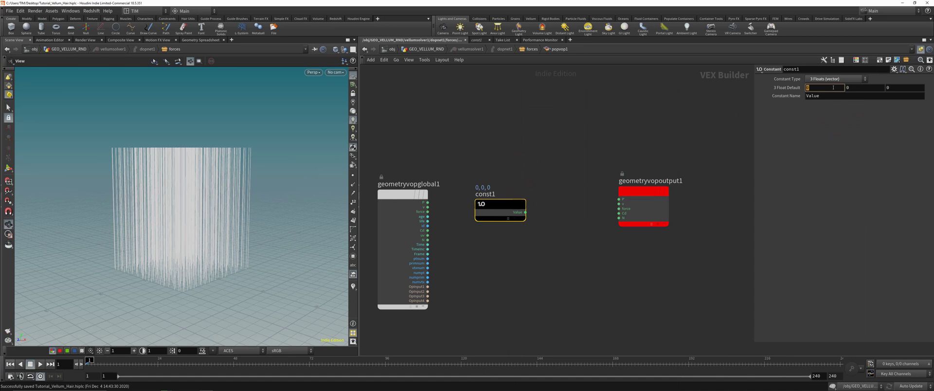
pyautogui.click(526, 213)
pyautogui.click(618, 203)
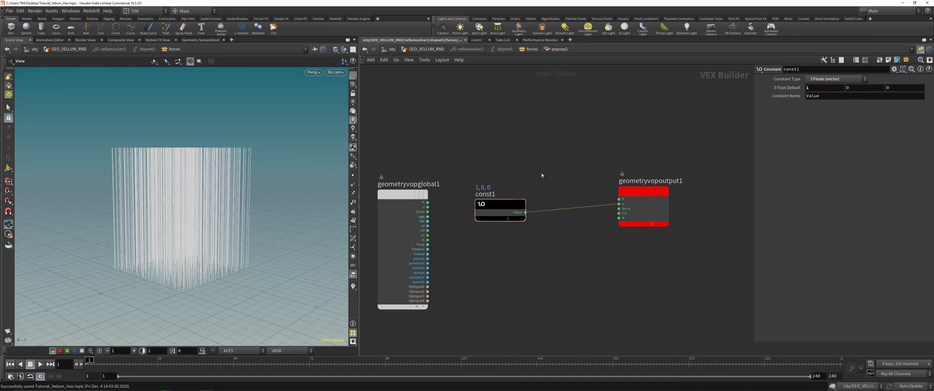
# Go up to the GEO_VELLUM_RND network and play the constant-velocity hair simulation, watching it from several angles
pyautogui.press('u')
pyautogui.press('u')
pyautogui.press('u')
pyautogui.press('u')
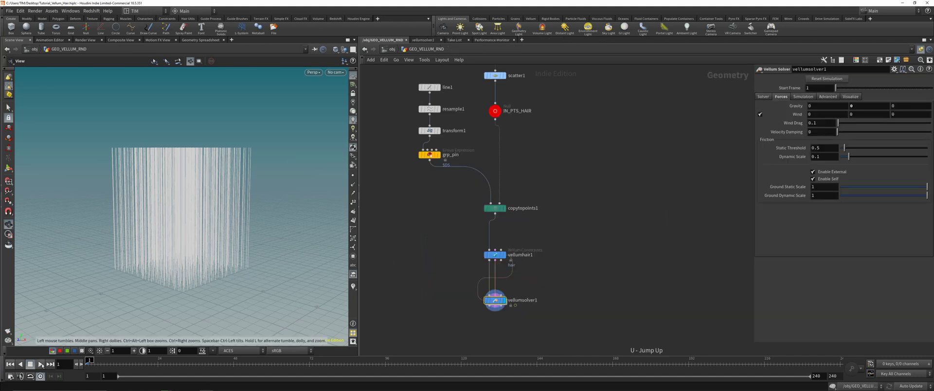
pyautogui.press('Up')
pyautogui.moveTo(180, 229); pyautogui.dragTo(211, 227)
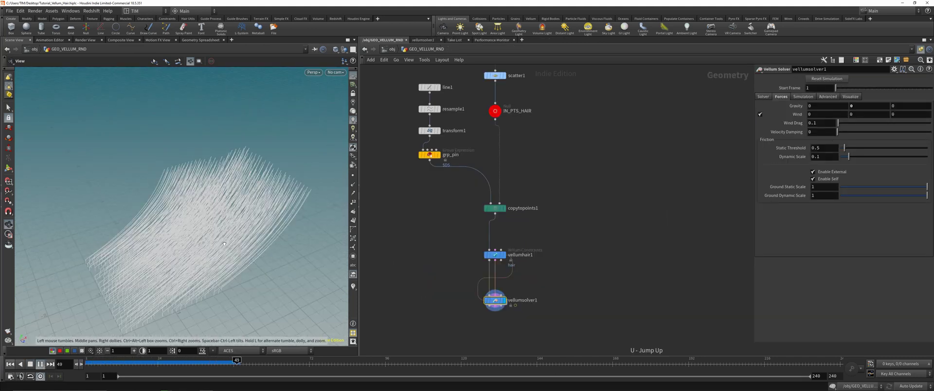
pyautogui.moveTo(256, 254); pyautogui.dragTo(228, 236)
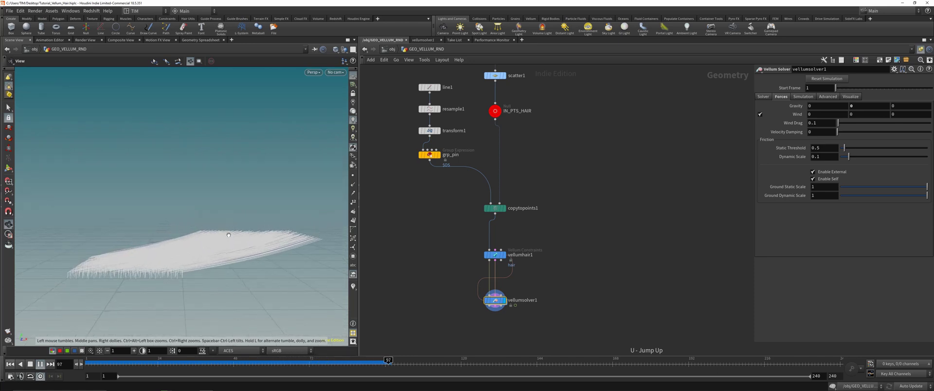
pyautogui.moveTo(228, 231); pyautogui.dragTo(227, 225)
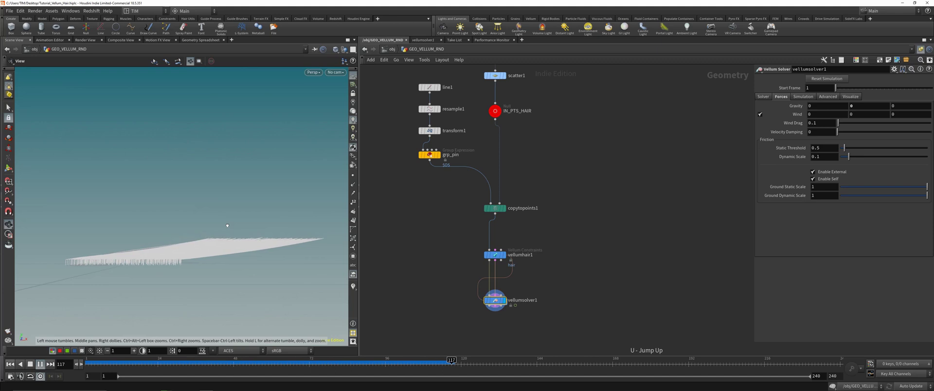
pyautogui.moveTo(227, 226); pyautogui.dragTo(235, 251)
# Scrub back to the start of the timeline, reopen popvop1's network inside vellumsolver1 and move const1 up
pyautogui.moveTo(155, 364); pyautogui.dragTo(89, 363)
pyautogui.doubleClick(495, 301)
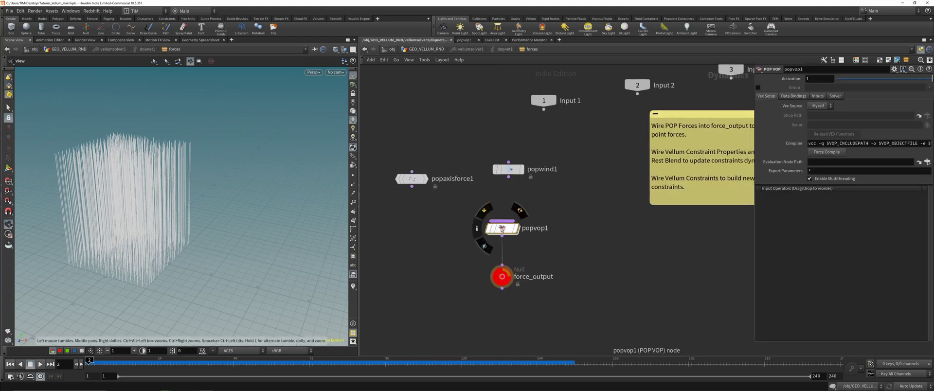
pyautogui.doubleClick(501, 216)
pyautogui.moveTo(496, 206); pyautogui.dragTo(485, 196)
pyautogui.click(518, 275)
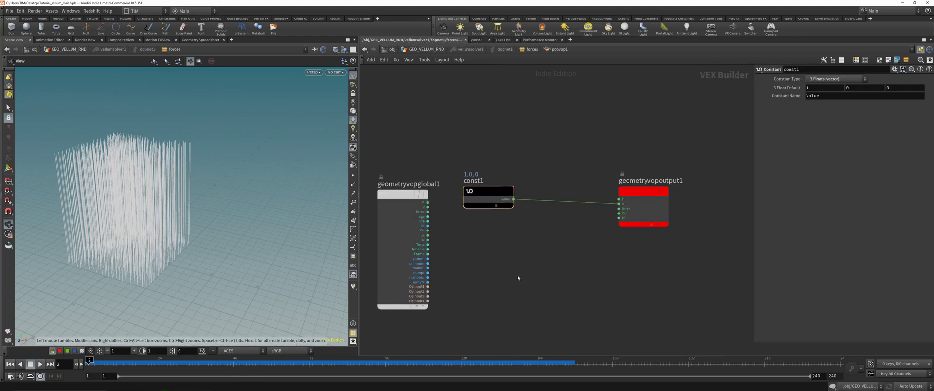
# Add an Anti-Aliased Noise node, feed it the global P, and wire its noise into the output's v instead of const1
pyautogui.press('Tab')
pyautogui.write('aa')
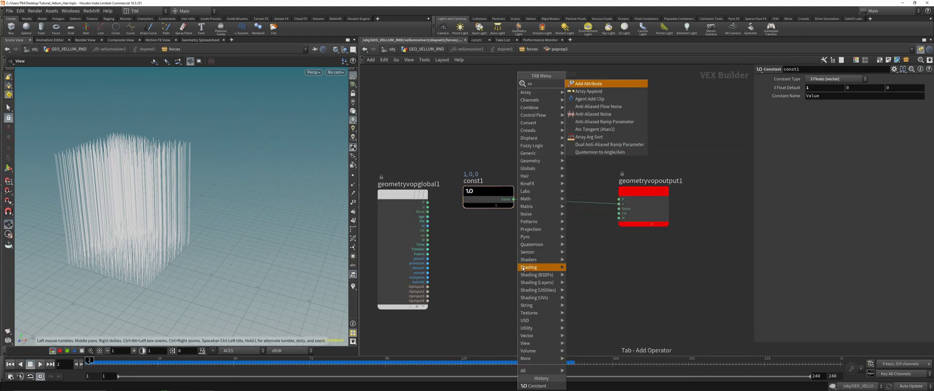
pyautogui.click(603, 114)
pyautogui.click(534, 269)
pyautogui.click(427, 202)
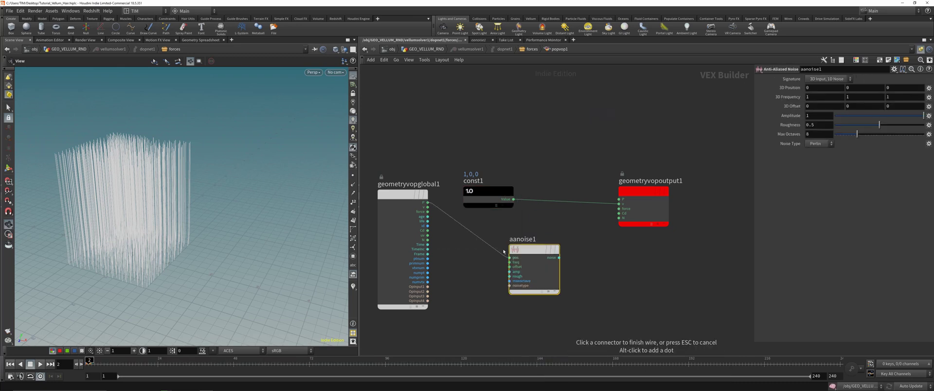
pyautogui.click(509, 258)
pyautogui.click(558, 257)
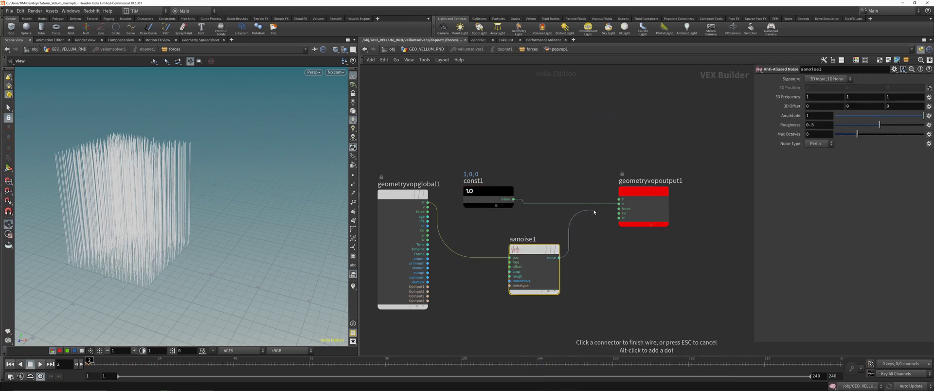
pyautogui.click(615, 204)
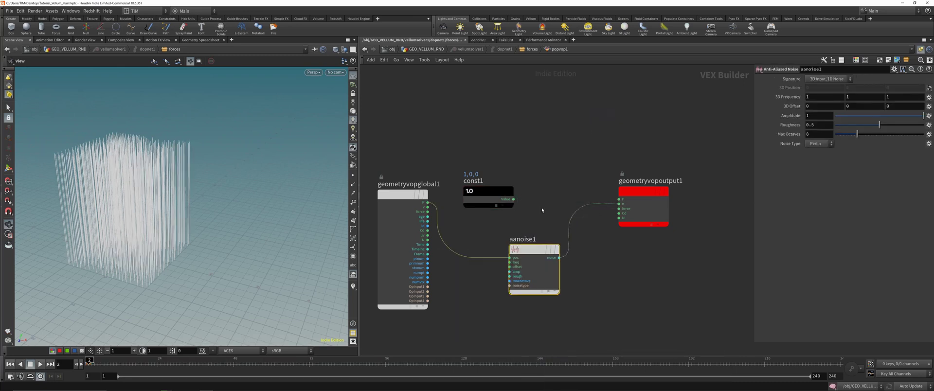
# Set the Anti-Aliased Noise signature to 3D Input, 3D Noise
pyautogui.click(828, 79)
pyautogui.click(827, 94)
pyautogui.click(611, 118)
pyautogui.hotkey('shift', 's')
pyautogui.hotkey('shift', 's')
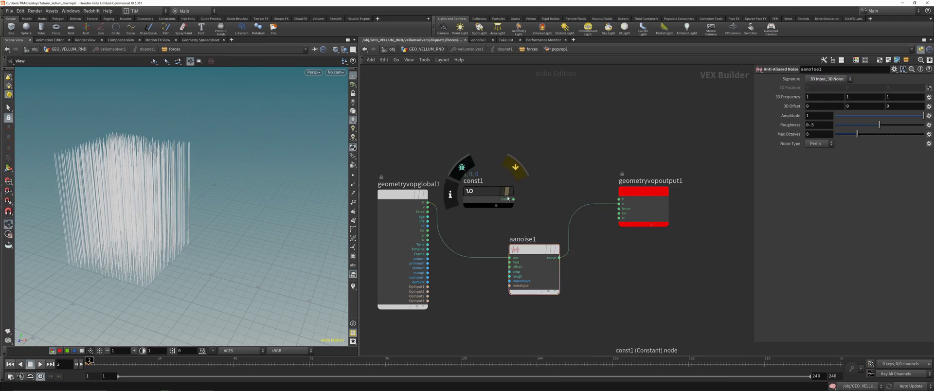
# Insert a Multiply node before geometryvopoutput1 that multiplies the noise by const1 and feeds the v input
pyautogui.moveTo(642, 192); pyautogui.dragTo(684, 192)
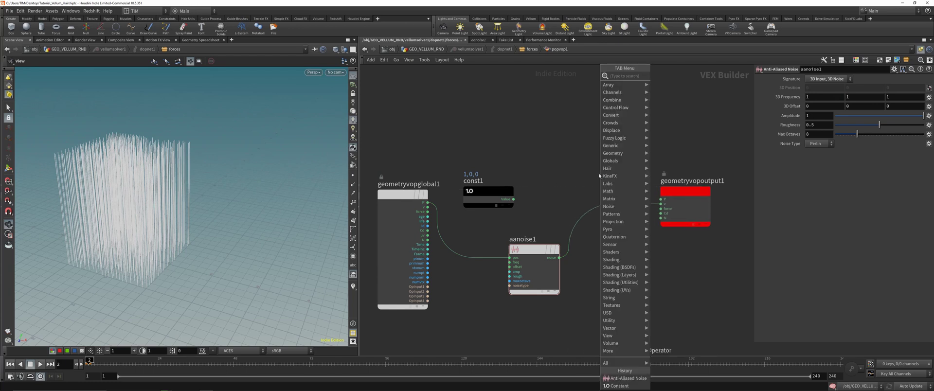
pyautogui.press('Tab')
pyautogui.write('mu')
pyautogui.click(675, 77)
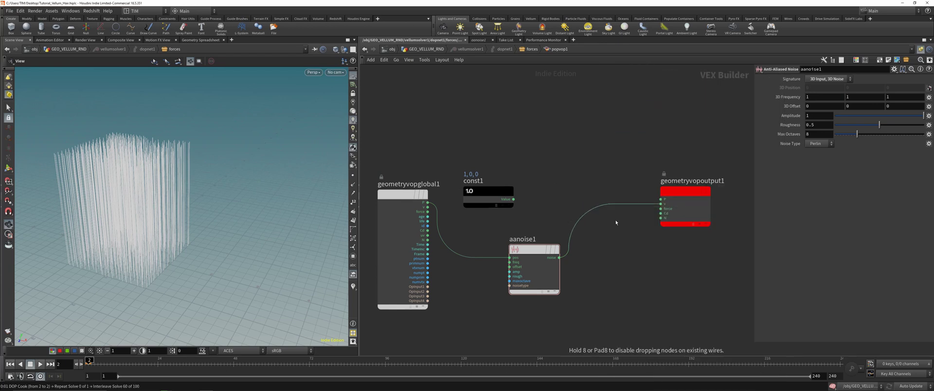
pyautogui.click(605, 213)
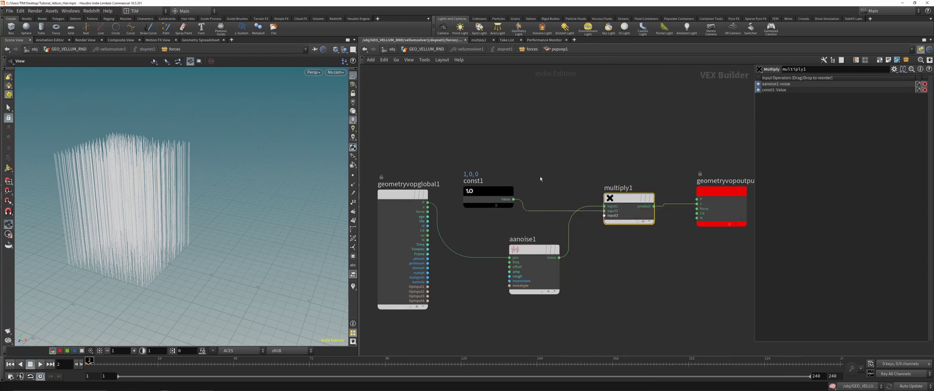
# Go back up to GEO_VELLUM_RND, play the noise-driven hair simulation, and replay it from the start while viewing different angles
pyautogui.press('u')
pyautogui.press('u')
pyautogui.press('u')
pyautogui.press('u')
pyautogui.click(39, 364)
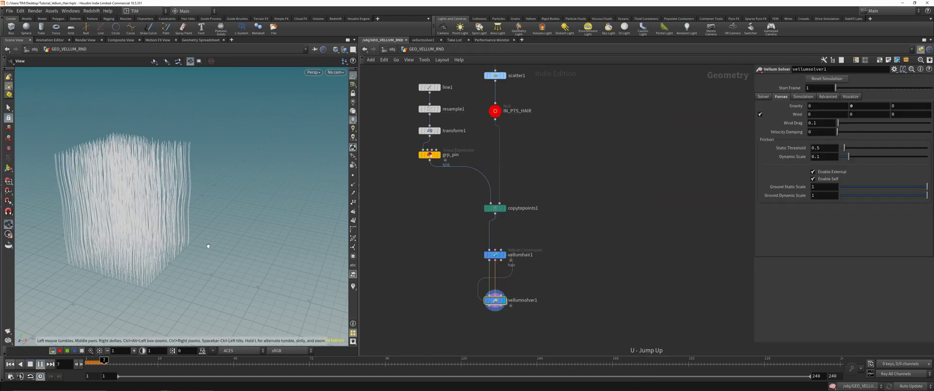
pyautogui.moveTo(220, 203); pyautogui.dragTo(197, 218)
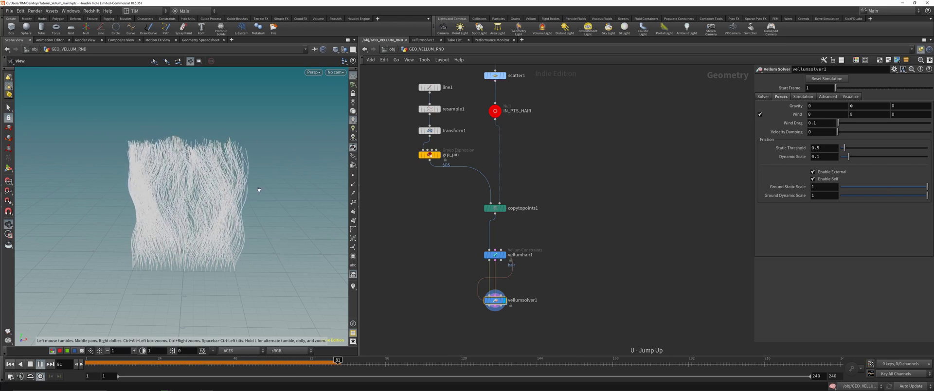
pyautogui.moveTo(231, 195); pyautogui.dragTo(202, 205)
pyautogui.moveTo(168, 362); pyautogui.dragTo(139, 360)
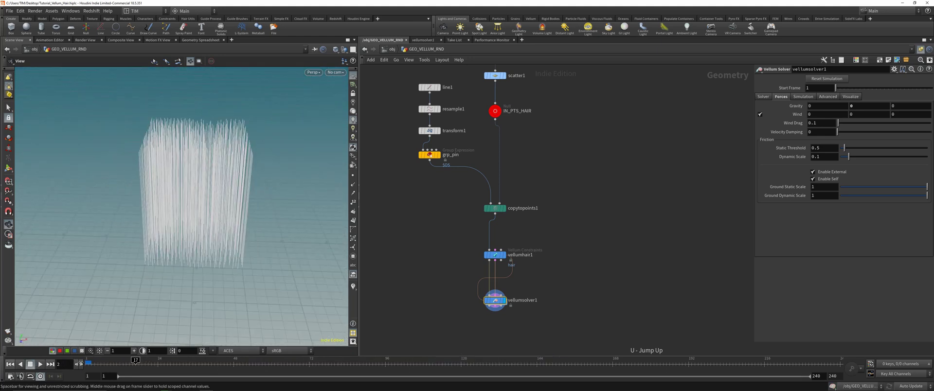
pyautogui.click(40, 364)
pyautogui.moveTo(187, 225); pyautogui.dragTo(188, 196)
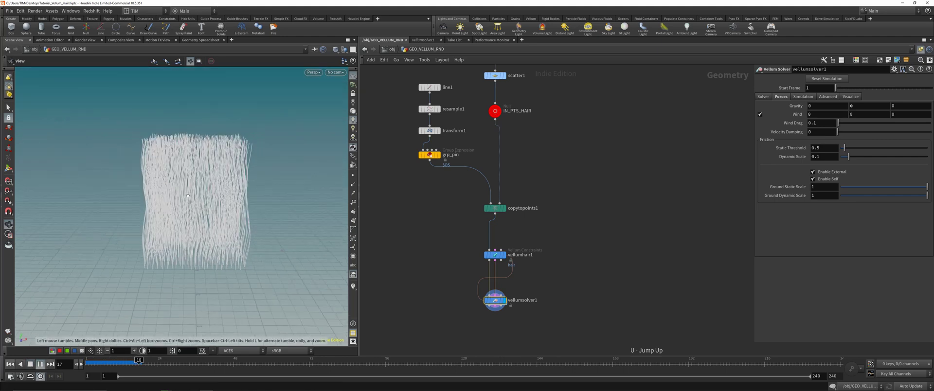
# Inside popvop1, delete const1 and multiply1 so the Anti-Aliased Noise feeds the output's v directly, and align aanoise1 between the remaining nodes
pyautogui.moveTo(168, 362); pyautogui.dragTo(126, 362)
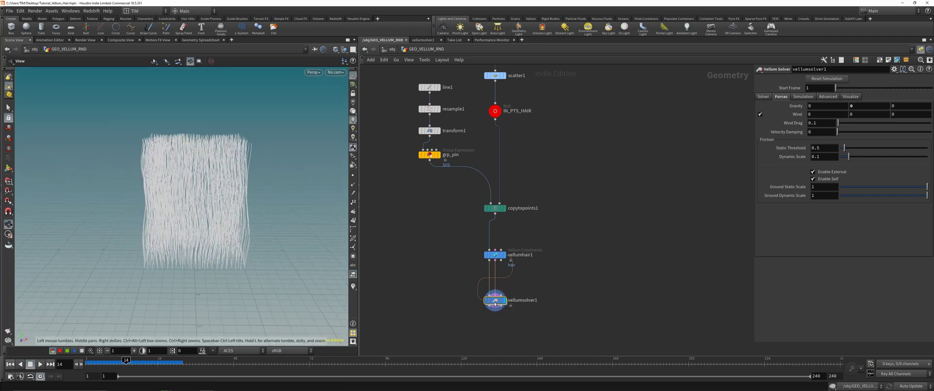
pyautogui.doubleClick(495, 301)
pyautogui.doubleClick(501, 232)
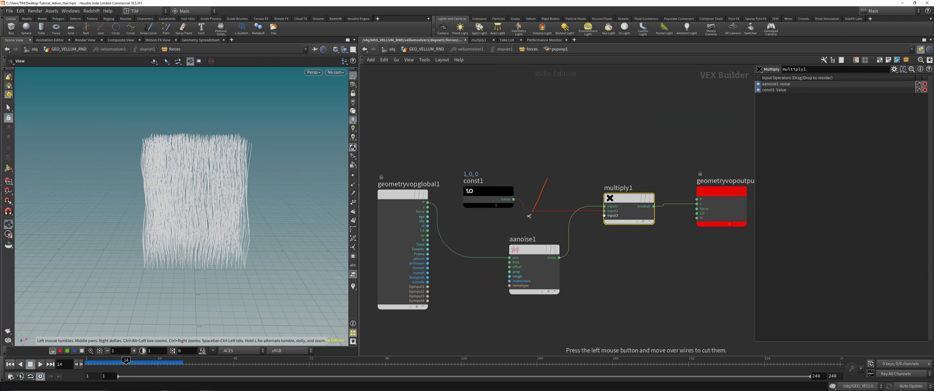
pyautogui.click(489, 198)
pyautogui.press('Delete')
pyautogui.moveTo(622, 119); pyautogui.dragTo(618, 238)
pyautogui.press('Delete')
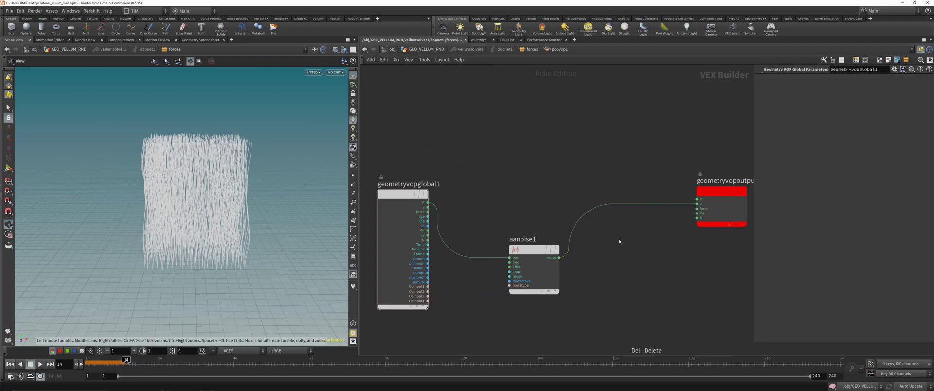
pyautogui.moveTo(531, 247); pyautogui.dragTo(534, 192)
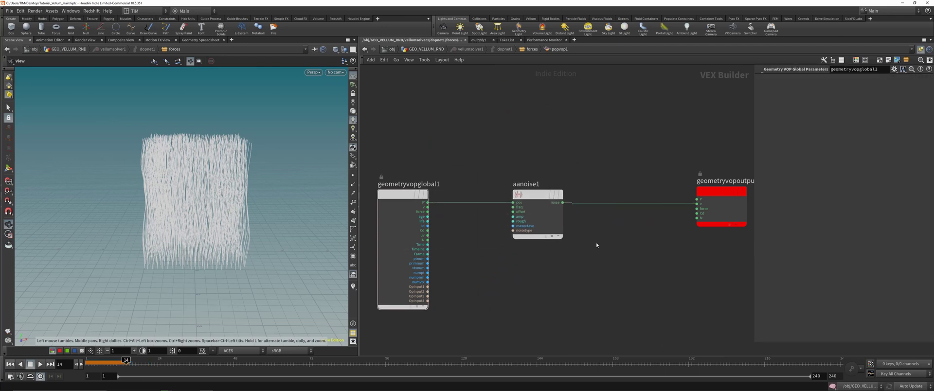
# Go up to the forces network and insert popwind1 between popvop1 and force_output
pyautogui.press('u')
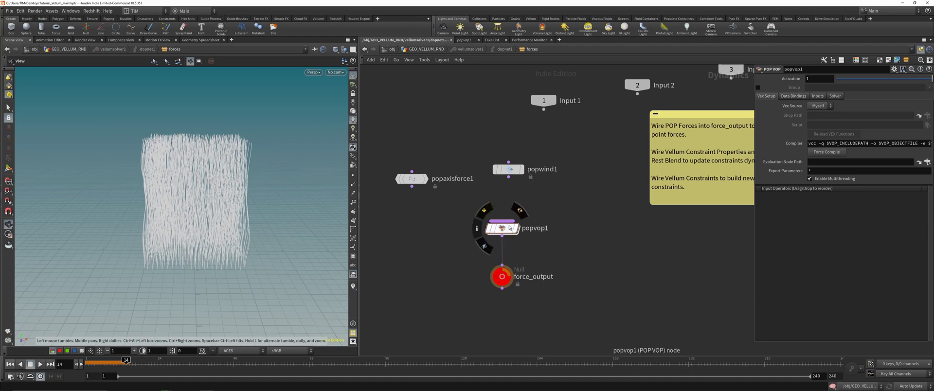
pyautogui.moveTo(502, 227); pyautogui.dragTo(502, 209)
pyautogui.moveTo(508, 169); pyautogui.dragTo(514, 249)
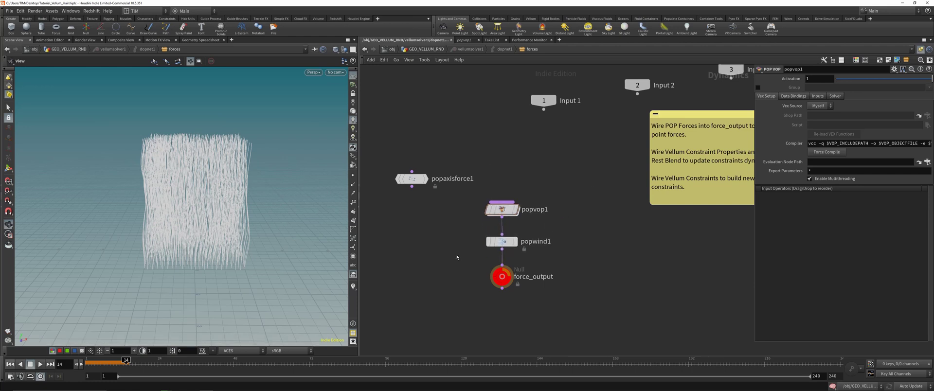
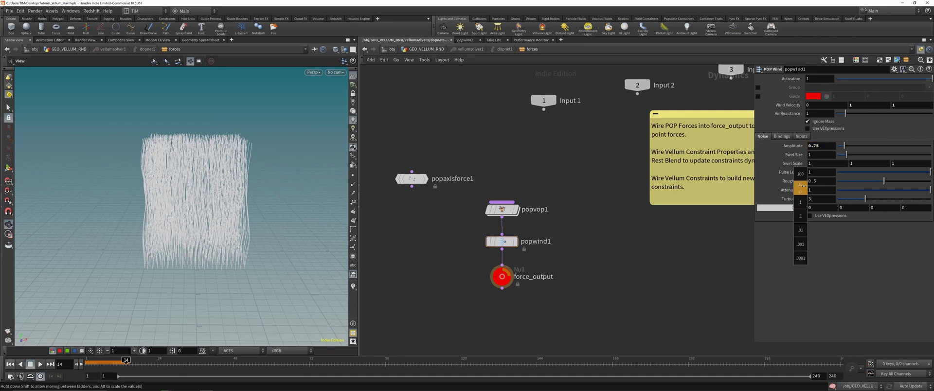
# Go back up to GEO_VELLUM_RND and replay the combined noise and wind simulation from the first frame, viewing it from different angles
pyautogui.press('u')
pyautogui.press('u')
pyautogui.press('u')
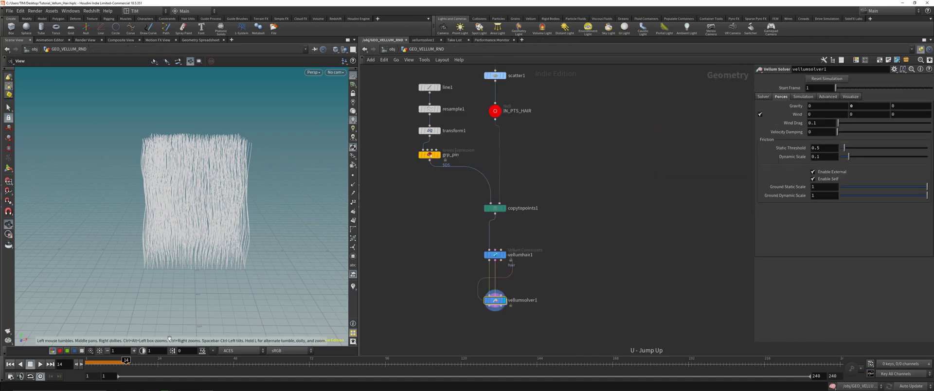
pyautogui.click(11, 364)
pyautogui.click(40, 365)
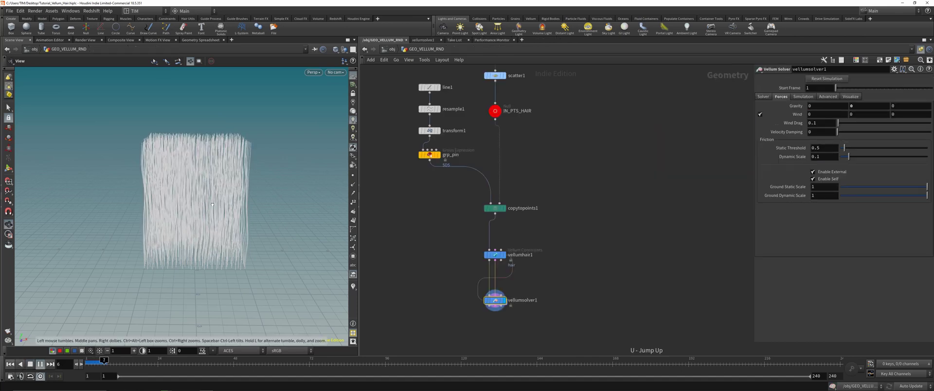
pyautogui.moveTo(292, 203); pyautogui.dragTo(231, 204)
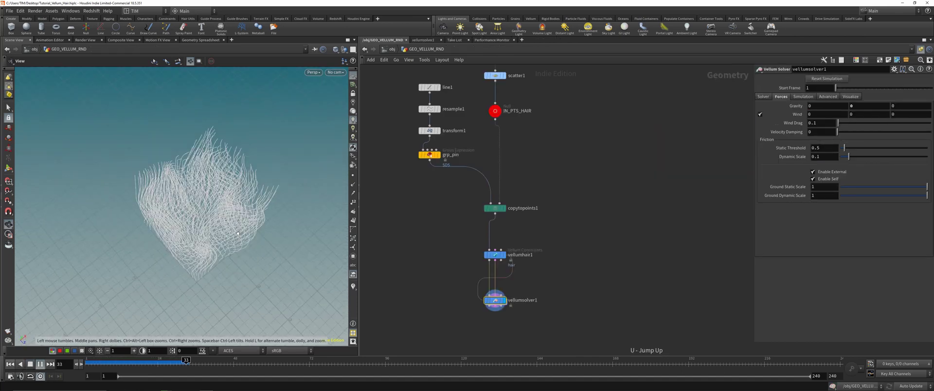
pyautogui.moveTo(238, 233); pyautogui.dragTo(116, 186)
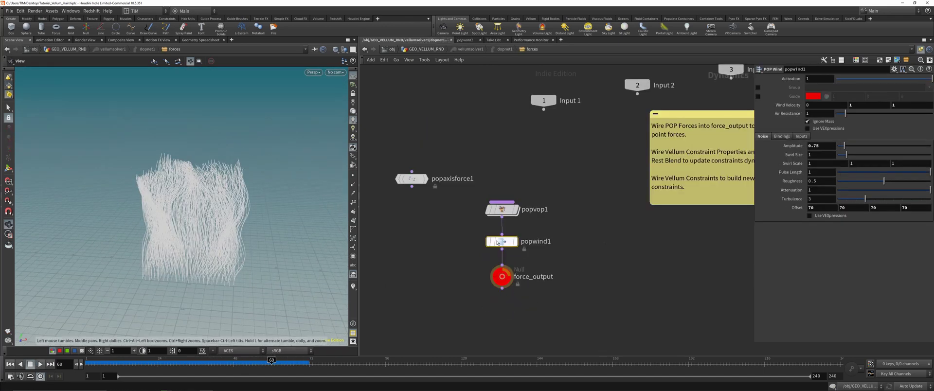
# Set popwind1's Z wind velocity to 3 in the forces network and check the simulation by playing and scrubbing it
pyautogui.moveTo(504, 241)
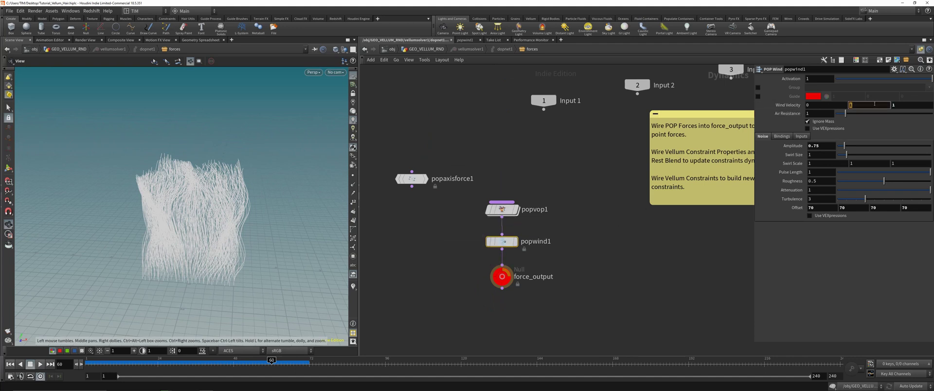
pyautogui.write('3')
pyautogui.press('Return')
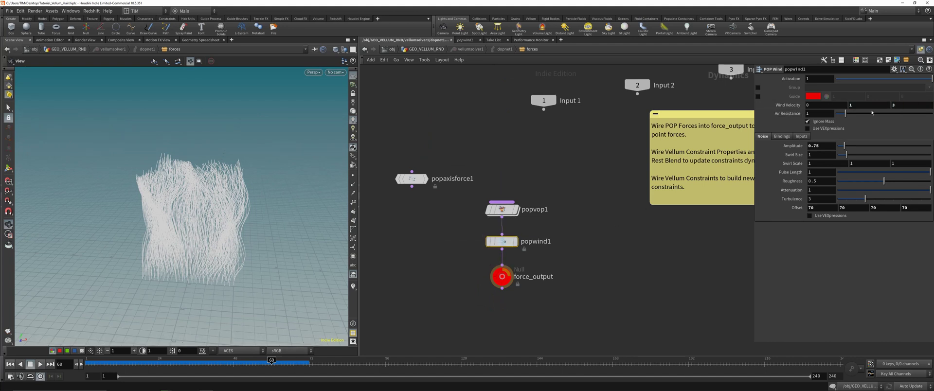
pyautogui.click(10, 364)
pyautogui.click(40, 366)
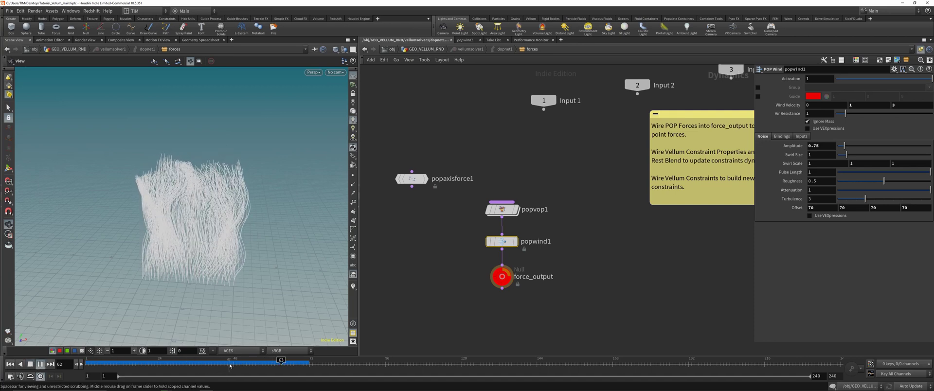
pyautogui.click(212, 364)
# Inside popvop1, reposition the Anti-Aliased Noise node and adjust its 3D Offset, and return to the forces network
pyautogui.click(509, 208)
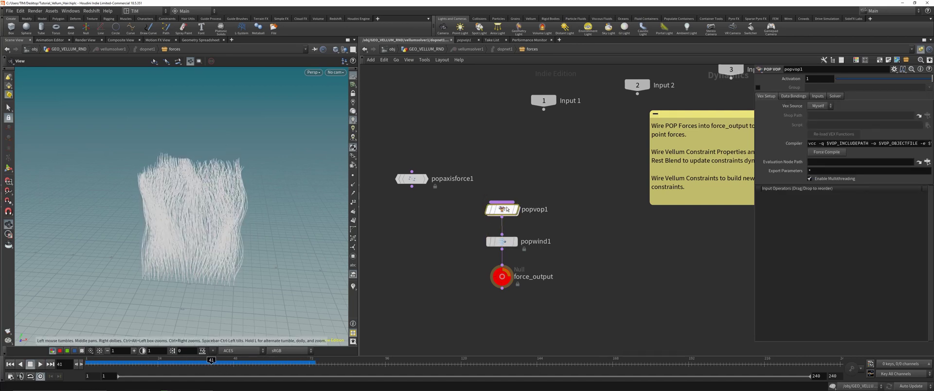
pyautogui.doubleClick(508, 209)
pyautogui.moveTo(533, 195); pyautogui.dragTo(529, 217)
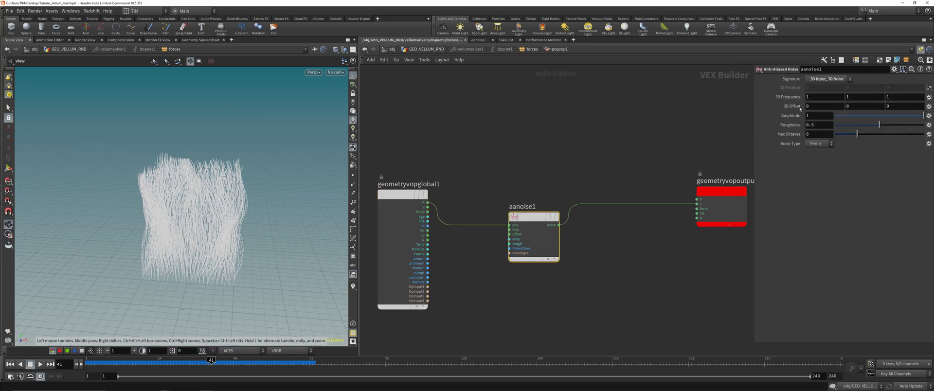
pyautogui.moveTo(808, 107); pyautogui.dragTo(819, 107, button='middle')
pyautogui.press('u')
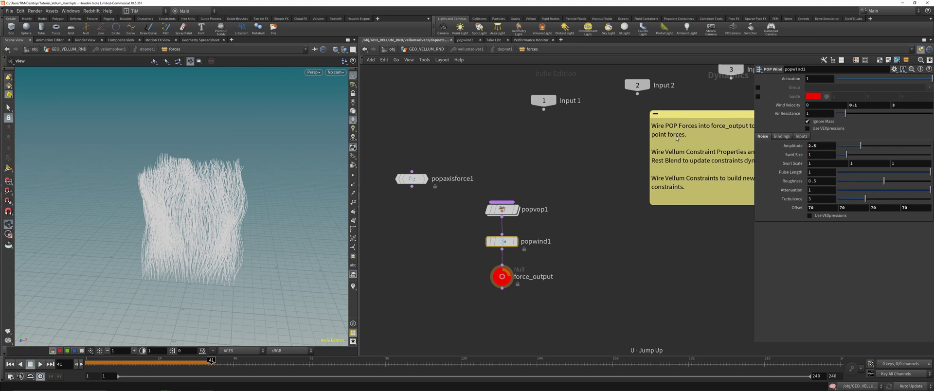
# Replay the simulation from the start, and cut the wires linking popvop1, popwind1 and force_output
pyautogui.click(10, 364)
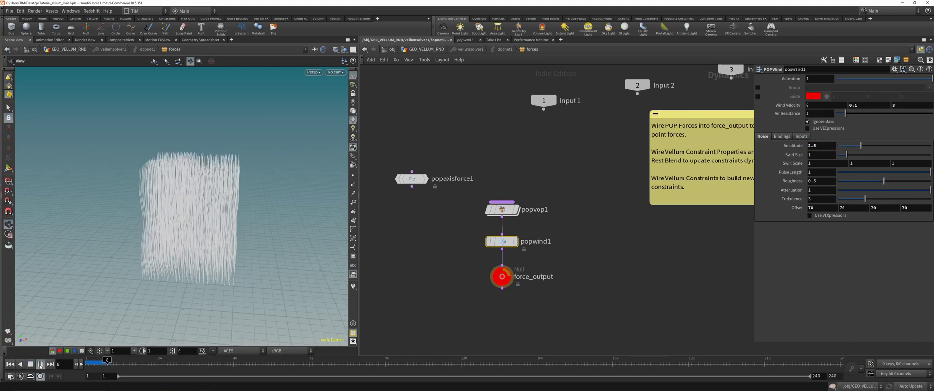
pyautogui.click(502, 209)
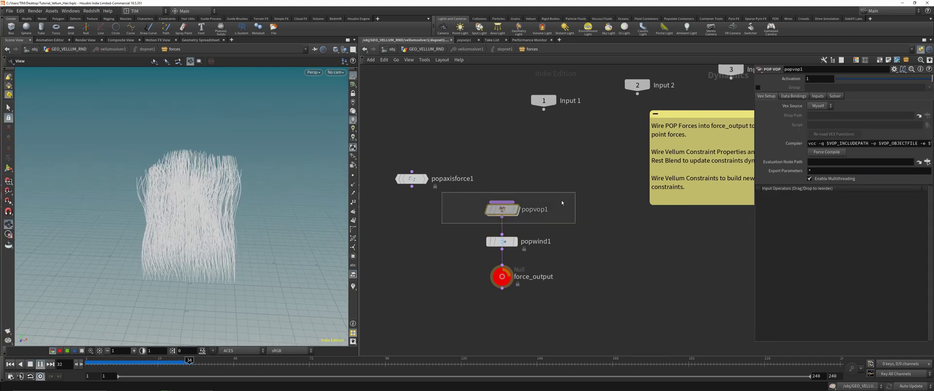
pyautogui.click(30, 364)
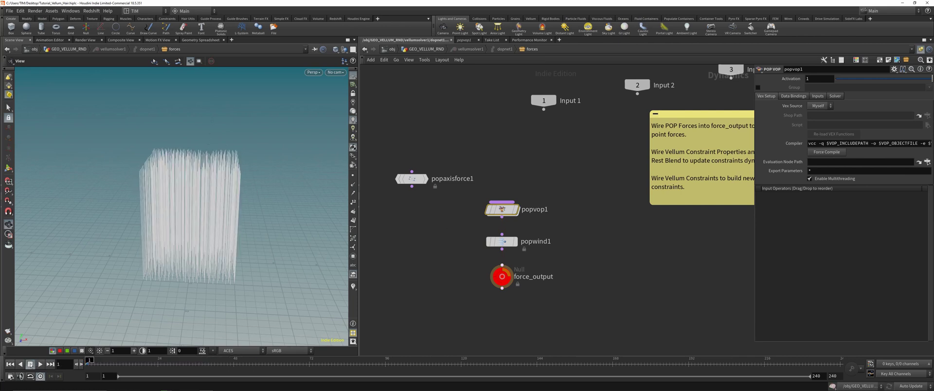
pyautogui.click(30, 364)
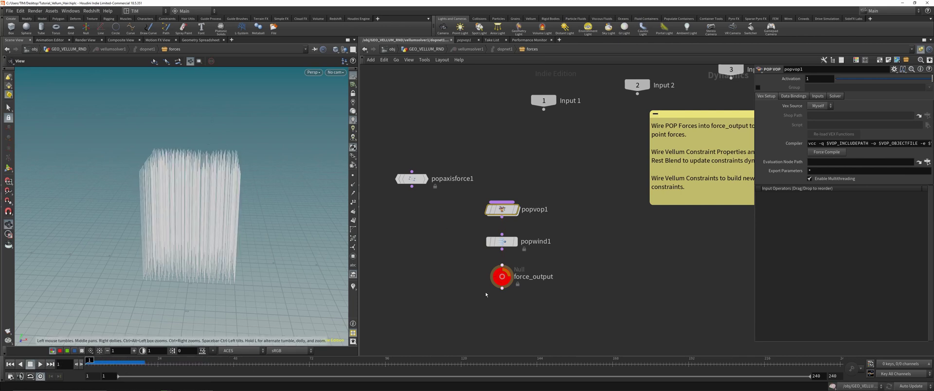
# Wire popwind1 alone into force_output and play the wind-only simulation
pyautogui.moveTo(506, 250); pyautogui.dragTo(502, 265)
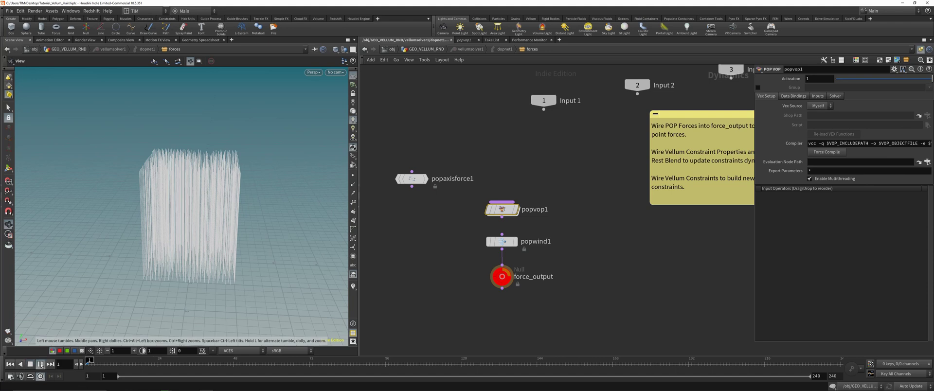
pyautogui.click(41, 363)
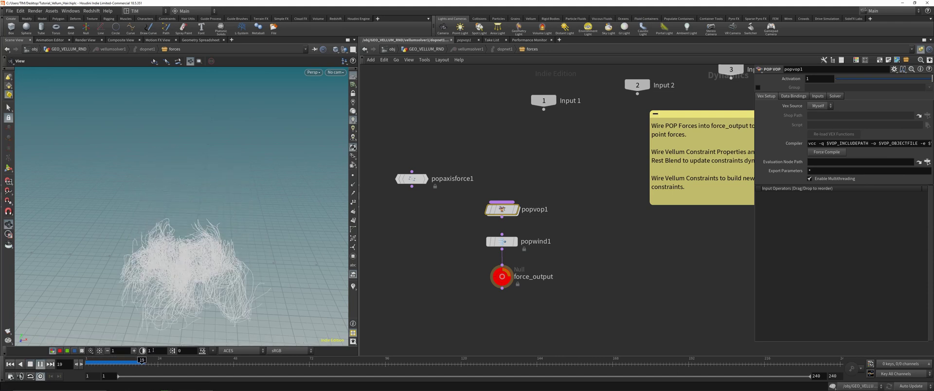
pyautogui.click(90, 364)
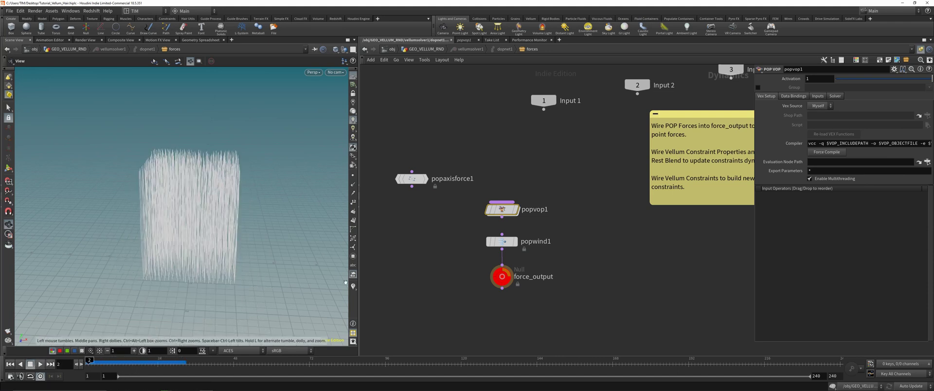
# Set popwind1's noise amplitude to 0.65 and play the simulation while viewing the hairs from several angles
pyautogui.click(501, 241)
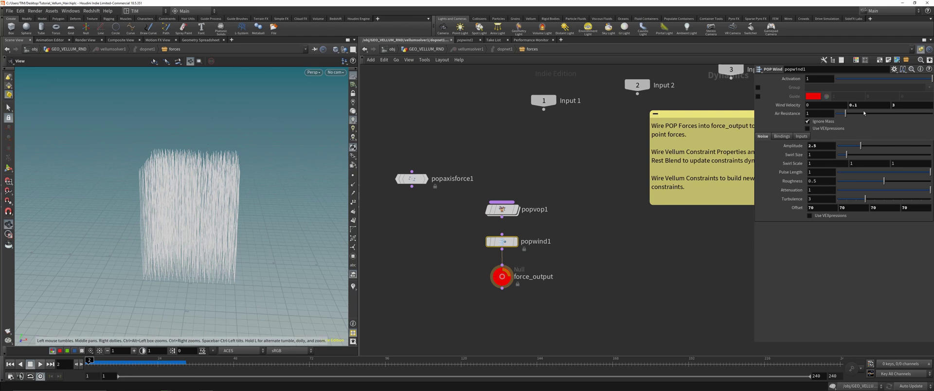
pyautogui.click(821, 146)
pyautogui.write('0.65')
pyautogui.press('Return')
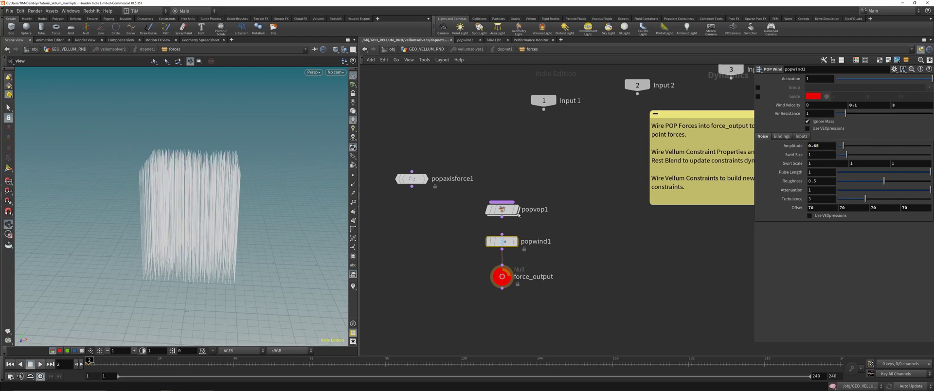
pyautogui.click(39, 364)
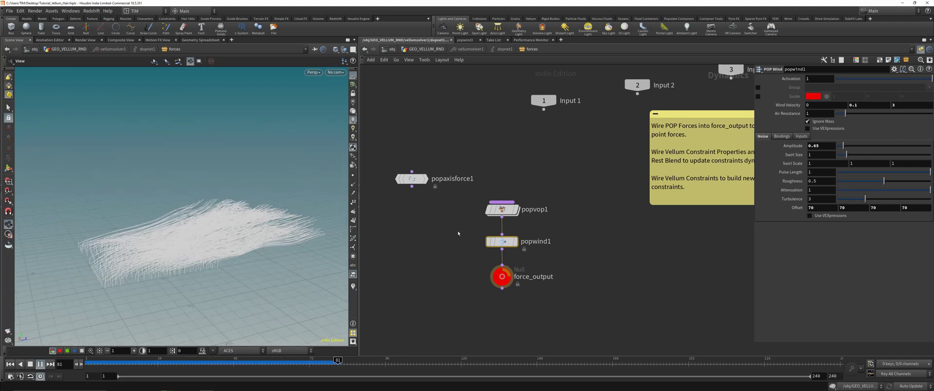
pyautogui.moveTo(209, 238); pyautogui.dragTo(256, 281)
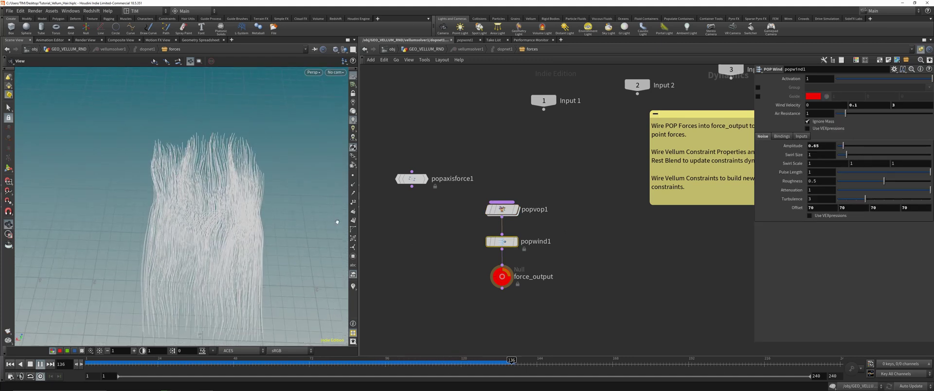
pyautogui.moveTo(214, 229); pyautogui.dragTo(225, 197)
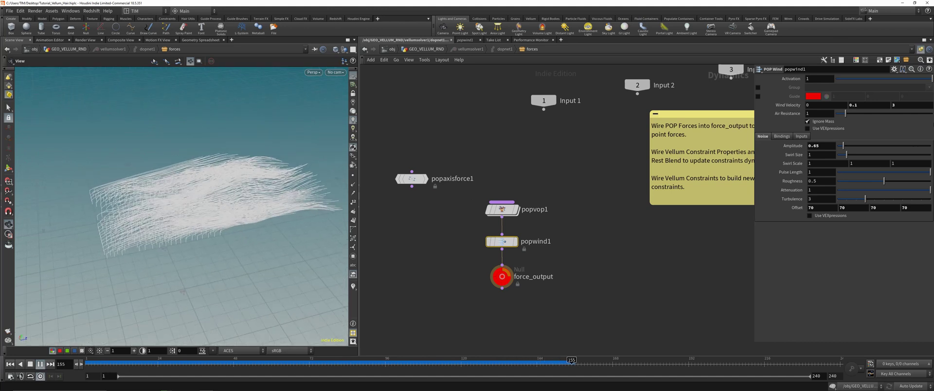
# Set popwind1's Y wind velocity to 2 and replay the simulation, inspecting the hairs from another angle
pyautogui.click(862, 105)
pyautogui.write('2')
pyautogui.press('Return')
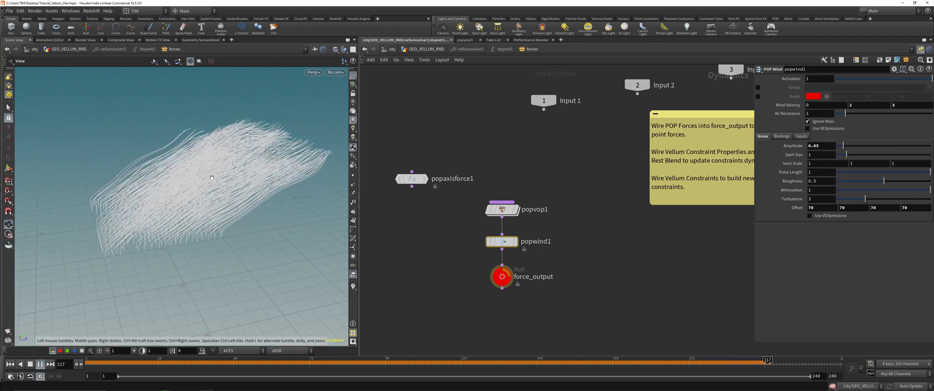
pyautogui.moveTo(213, 177); pyautogui.dragTo(202, 165)
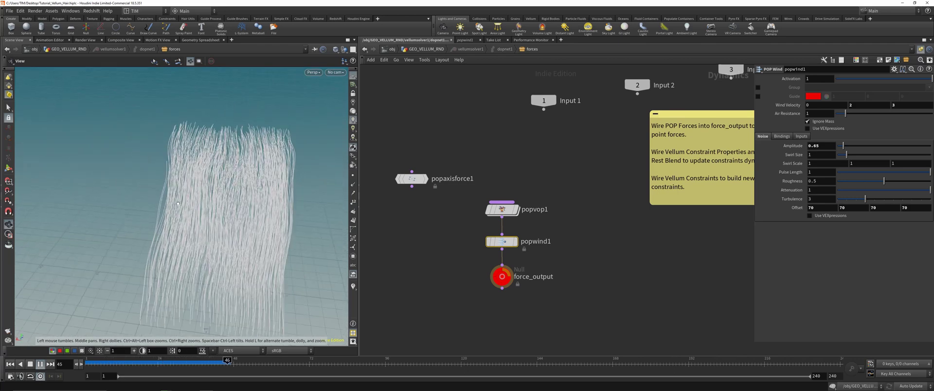
pyautogui.moveTo(229, 367); pyautogui.dragTo(239, 366)
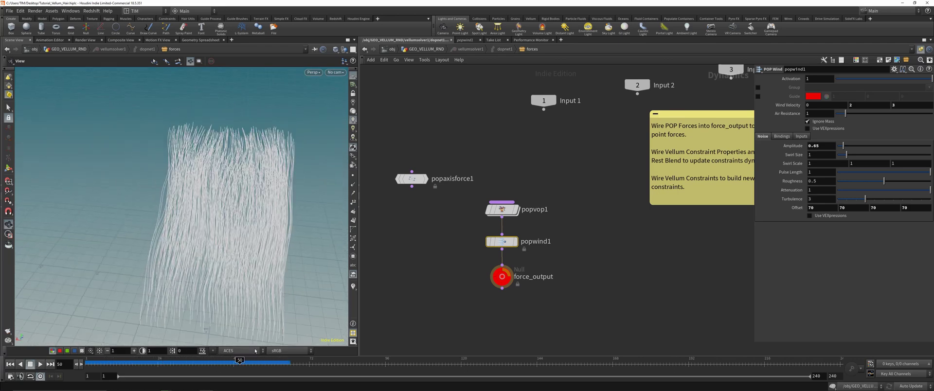
# Save the scene, and display the IN_PTS_HAIR points in the GEO_VELLUM_RND network
pyautogui.hotkey('ctrl', 's')
pyautogui.press('u')
pyautogui.moveTo(435, 233); pyautogui.dragTo(440, 263, button='middle')
pyautogui.scroll(2, 485, 177)
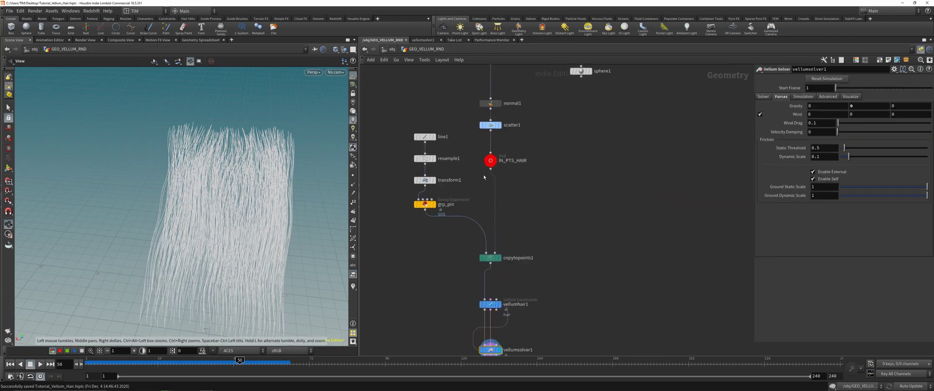
pyautogui.click(491, 159)
pyautogui.press('r')
pyautogui.moveTo(192, 221); pyautogui.dragTo(164, 215)
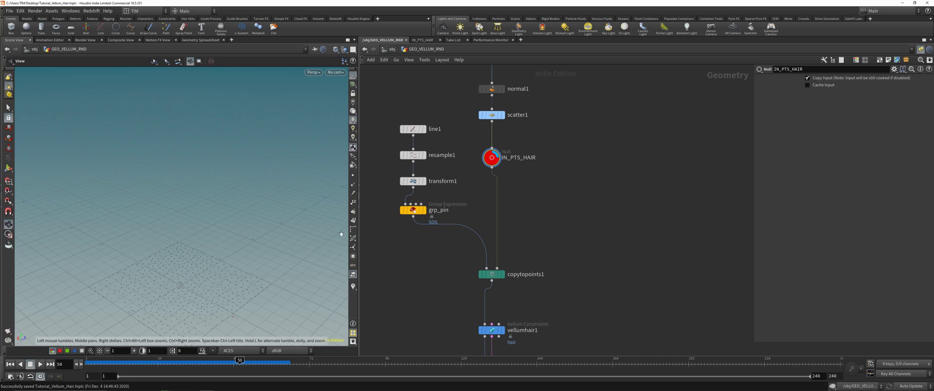
# Move the branch of line1, resample1, transform1 and grp_pin farther left, away from the IN_PTS_HAIR branch
pyautogui.scroll(2, 390, 234)
pyautogui.moveTo(390, 234); pyautogui.dragTo(425, 240, button='middle')
pyautogui.moveTo(414, 234); pyautogui.dragTo(469, 88)
pyautogui.moveTo(444, 210); pyautogui.dragTo(383, 209)
pyautogui.click(509, 187)
pyautogui.moveTo(497, 181); pyautogui.dragTo(501, 201, button='middle')
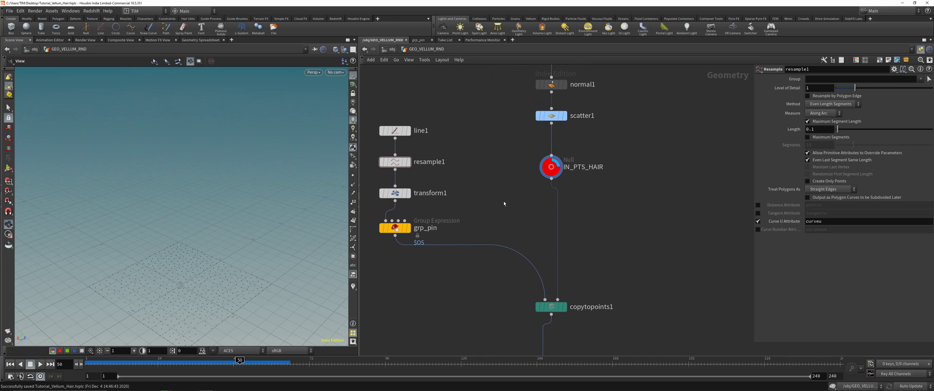
# Insert an Attribute VOP between IN_PTS_HAIR and copytopoints1 and open its inner network
pyautogui.press('Tab')
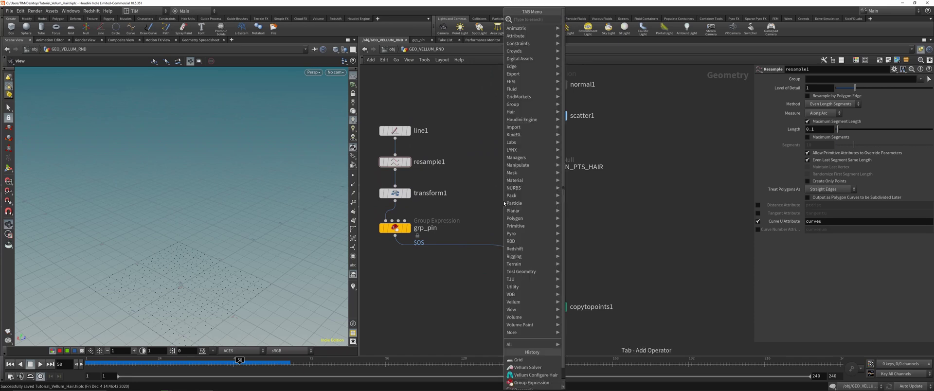
pyautogui.write('av')
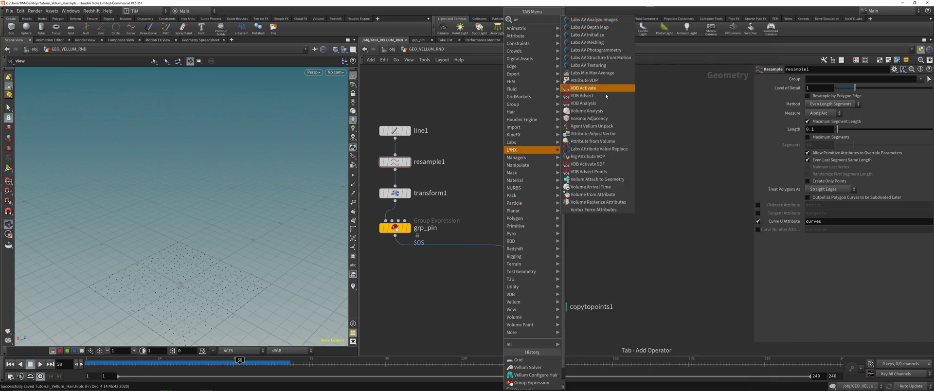
pyautogui.click(597, 82)
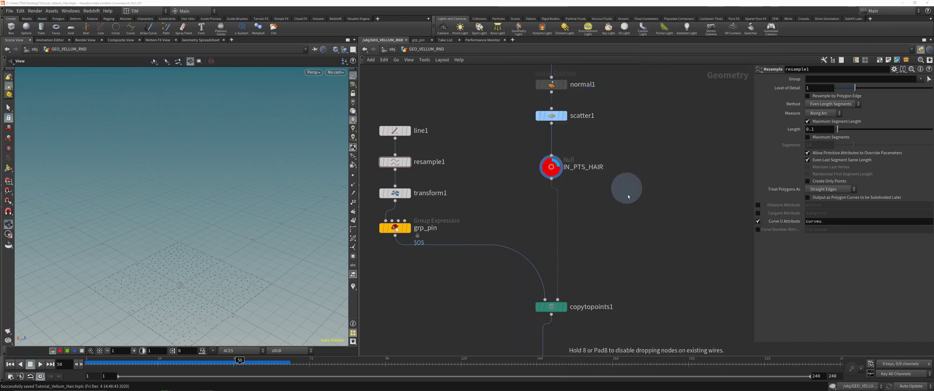
pyautogui.click(631, 213)
pyautogui.moveTo(631, 215); pyautogui.dragTo(553, 209)
pyautogui.doubleClick(553, 209)
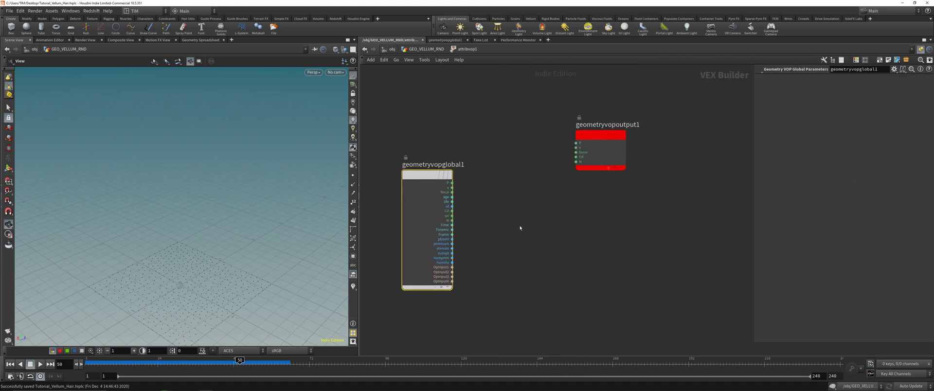
# Add a Random node driven by ptnum and connect its rand output to the Cd input of geometryvopoutput1
pyautogui.press('Tab')
pyautogui.write('ra')
pyautogui.click(588, 84)
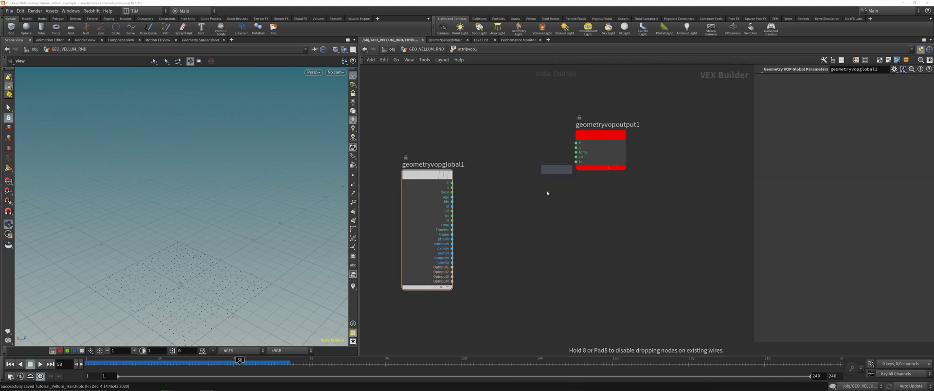
pyautogui.click(525, 232)
pyautogui.click(451, 239)
pyautogui.click(500, 239)
pyautogui.moveTo(524, 231)
pyautogui.mouseDown()
pyautogui.moveTo(529, 238)
pyautogui.moveTo(517, 243)
pyautogui.mouseUp()
pyautogui.moveTo(571, 249); pyautogui.dragTo(536, 246, button='middle')
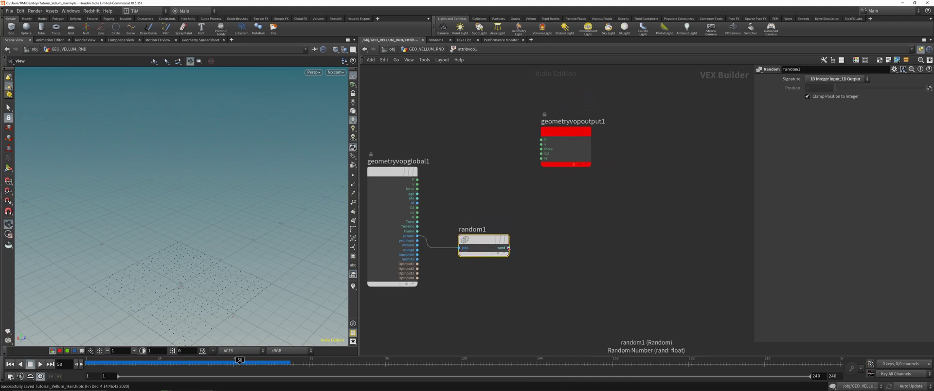
pyautogui.click(508, 247)
pyautogui.click(541, 153)
pyautogui.moveTo(178, 287); pyautogui.dragTo(259, 242)
# Insert a Fit Range node after random1 and set its destination minimum to 0.25
pyautogui.press('Tab')
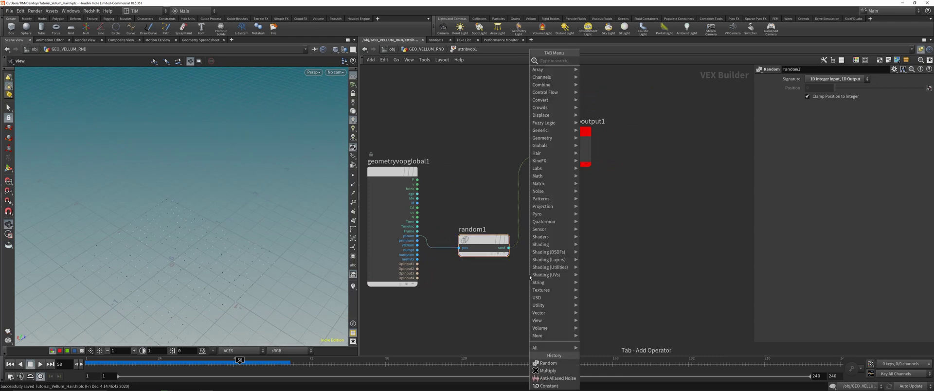
pyautogui.write('fit')
pyautogui.click(602, 61)
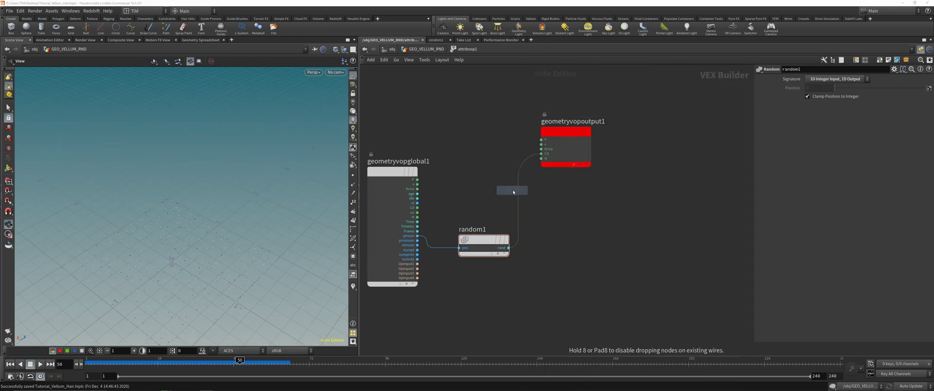
pyautogui.click(516, 192)
pyautogui.moveTo(569, 191); pyautogui.dragTo(555, 243)
pyautogui.click(811, 106)
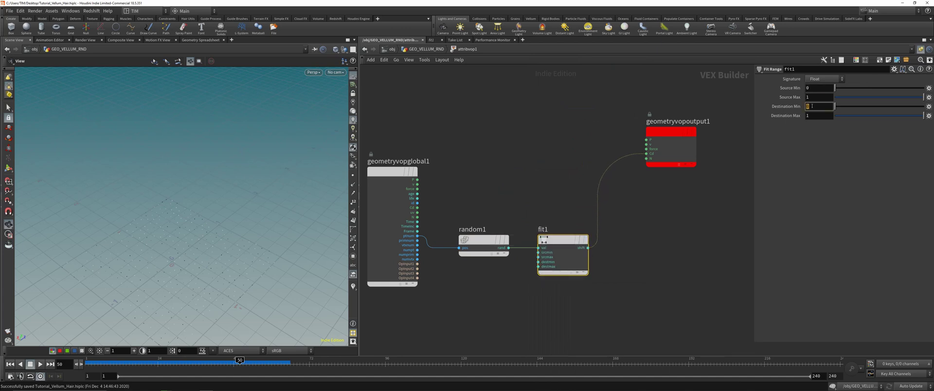
pyautogui.write('0.25')
pyautogui.press('Return')
# Add a Bind node named pscale fed by fit1, replacing the Cd connection, and line it up beside fit1
pyautogui.moveTo(602, 228); pyautogui.dragTo(551, 239, button='middle')
pyautogui.moveTo(534, 258); pyautogui.dragTo(639, 278)
pyautogui.press('Tab')
pyautogui.write('b')
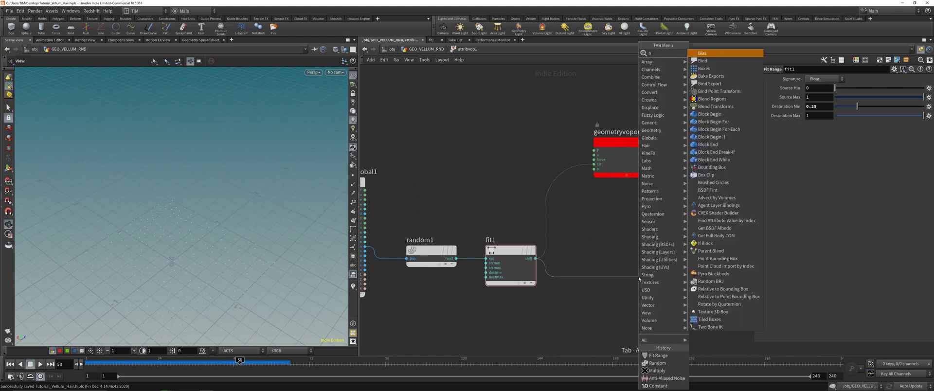
pyautogui.write('ind')
pyautogui.press('Return')
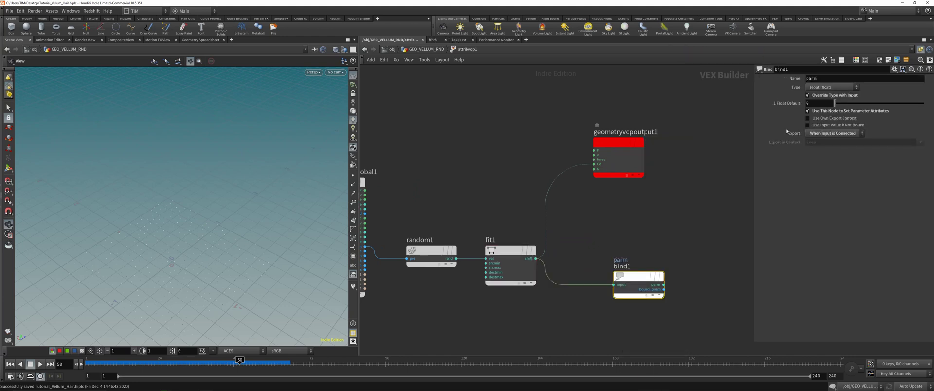
pyautogui.doubleClick(815, 78)
pyautogui.write('pscale')
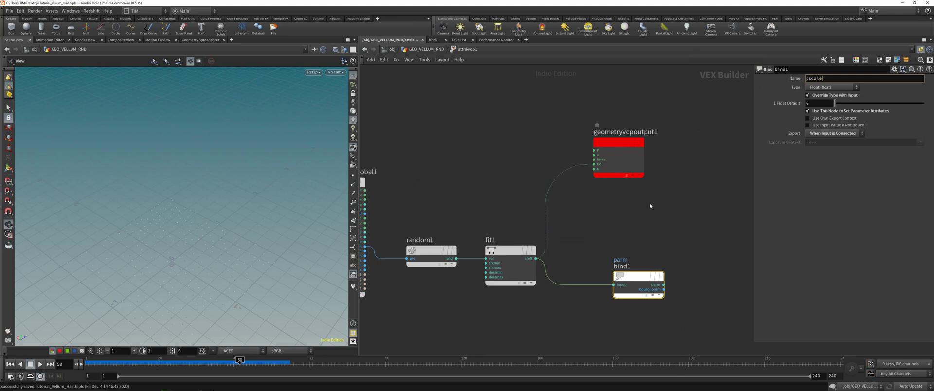
pyautogui.press('Return')
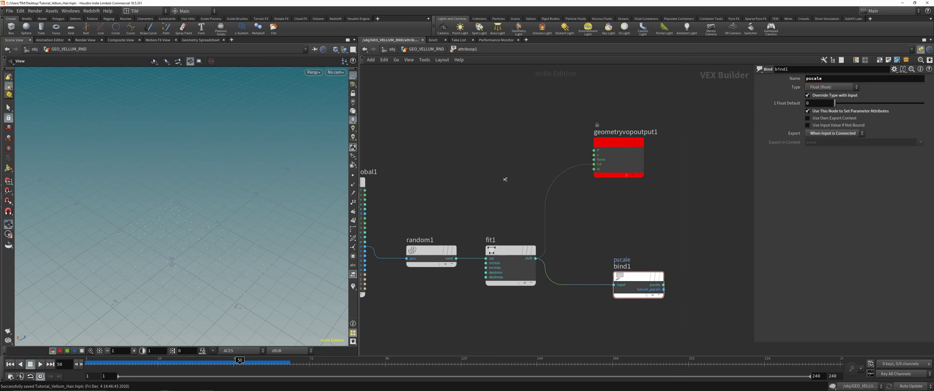
pyautogui.moveTo(638, 277); pyautogui.dragTo(617, 251)
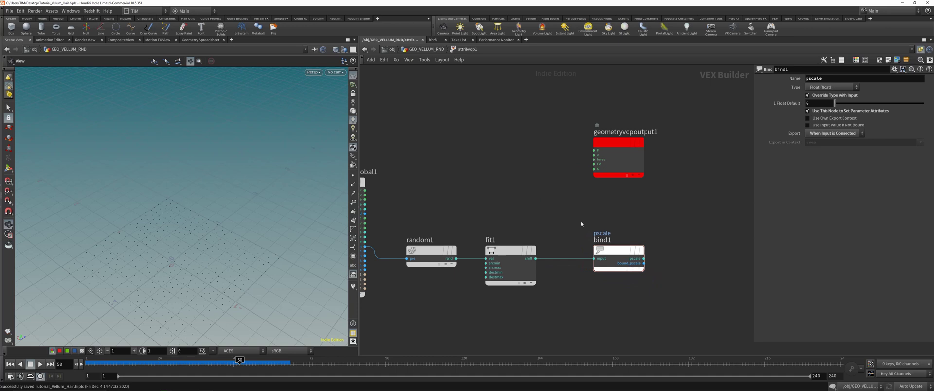
# Return to the GEO_VELLUM_RND network and examine attribvop1's points and its point attributes in the node info
pyautogui.press('u')
pyautogui.moveTo(613, 194); pyautogui.dragTo(560, 202, button='middle')
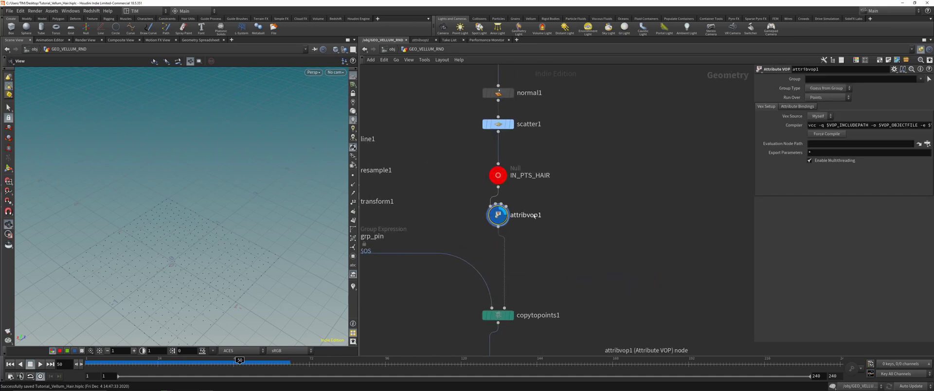
pyautogui.moveTo(211, 232)
pyautogui.mouseDown()
pyautogui.moveTo(206, 215)
pyautogui.moveTo(223, 233)
pyautogui.moveTo(220, 225)
pyautogui.mouseUp()
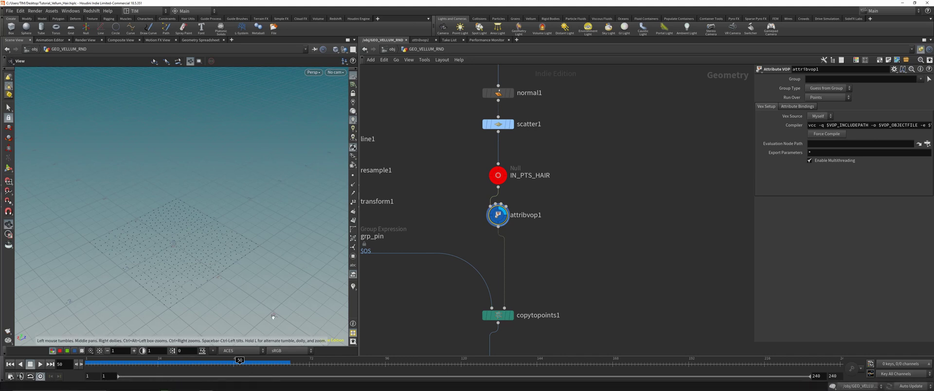
pyautogui.click(205, 386)
pyautogui.click(380, 196)
pyautogui.moveTo(206, 218)
pyautogui.mouseDown()
pyautogui.moveTo(164, 240)
pyautogui.moveTo(202, 247)
pyautogui.moveTo(204, 213)
pyautogui.moveTo(194, 212)
pyautogui.mouseUp()
pyautogui.middleClick(497, 216)
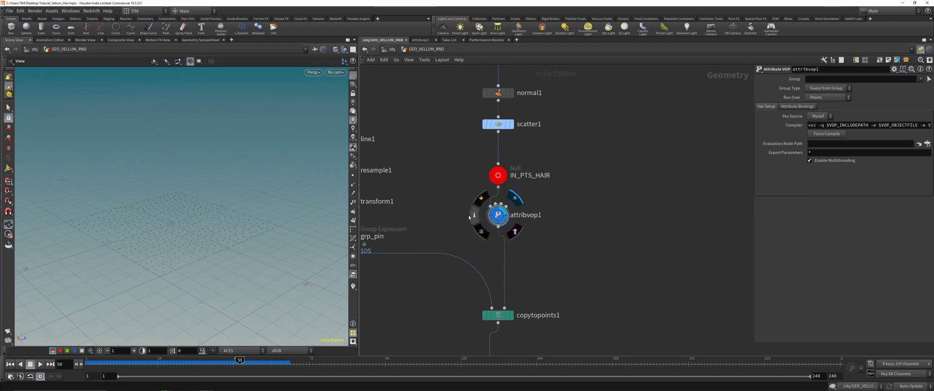
pyautogui.click(470, 217)
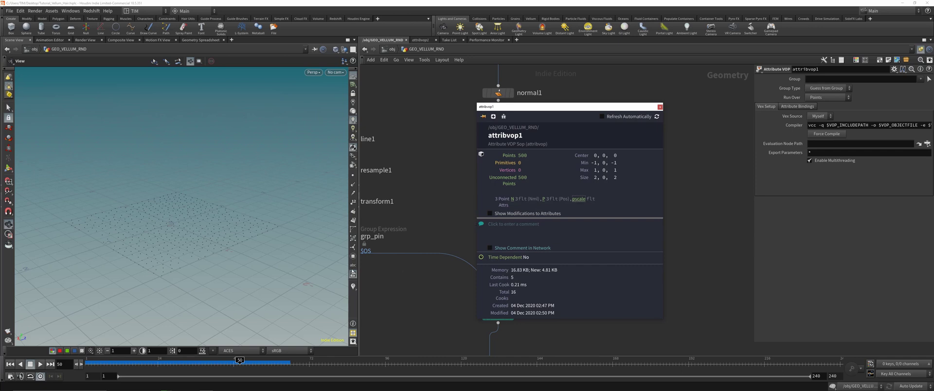
pyautogui.moveTo(176, 219); pyautogui.dragTo(176, 248)
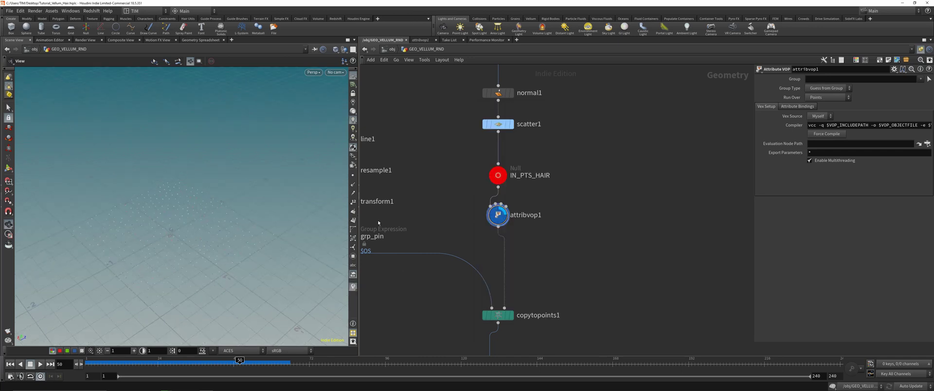
# Save the scene and display copytopoints1 to inspect the varied hair lengths
pyautogui.moveTo(400, 290); pyautogui.dragTo(410, 255, button='middle')
pyautogui.hotkey('ctrl', 's')
pyautogui.click(520, 279)
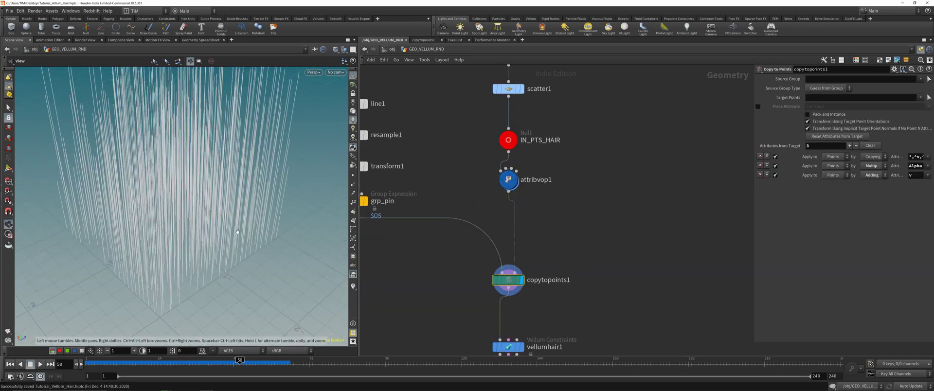
pyautogui.moveTo(157, 218); pyautogui.dragTo(212, 217)
pyautogui.scroll(-1, 419, 292)
# Display vellumsolver1, play the simulation from the first frame, and save the scene
pyautogui.moveTo(434, 353); pyautogui.dragTo(424, 263, button='middle')
pyautogui.click(480, 237)
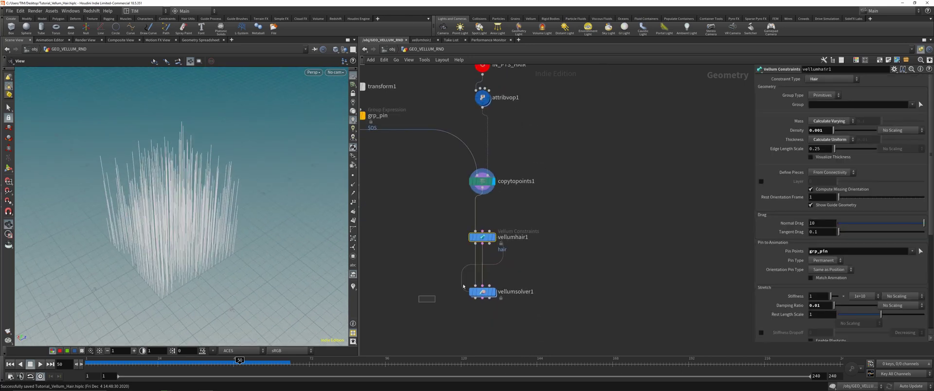
pyautogui.click(493, 292)
pyautogui.click(11, 364)
pyautogui.click(39, 364)
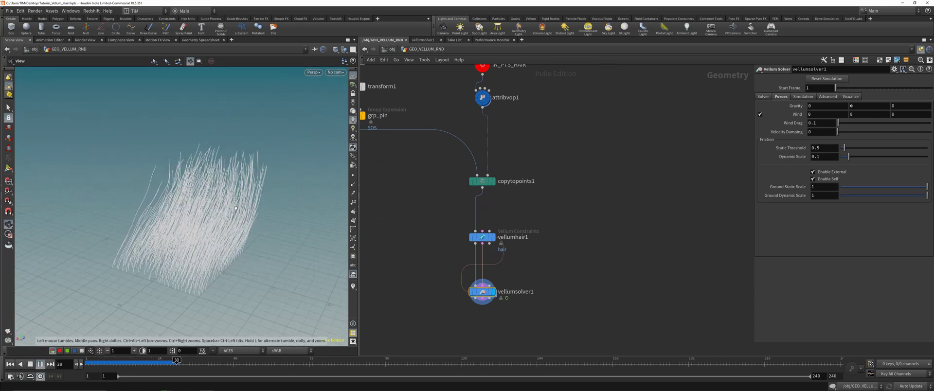
pyautogui.hotkey('ctrl', 's')
# Add an Attribute Wrangle beside attribvop1, feed it from IN_PTS_HAIR, and display it
pyautogui.moveTo(538, 106); pyautogui.dragTo(564, 211, button='middle')
pyautogui.moveTo(496, 211); pyautogui.dragTo(562, 187)
pyautogui.press('r')
pyautogui.moveTo(493, 198); pyautogui.dragTo(443, 210, button='middle')
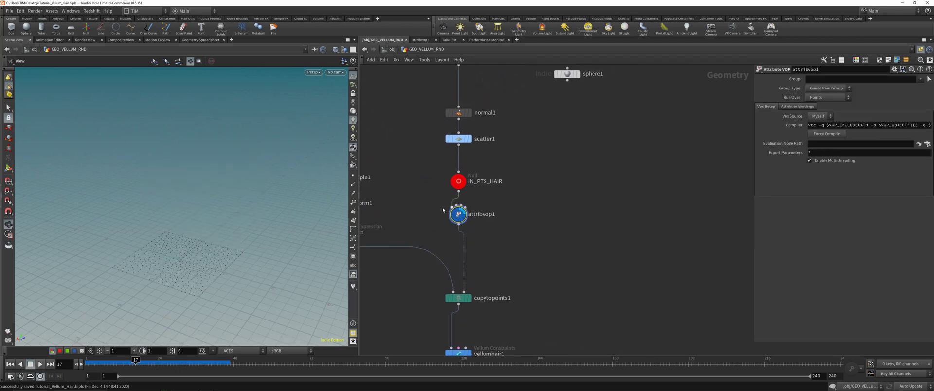
pyautogui.press('Tab')
pyautogui.write('aw')
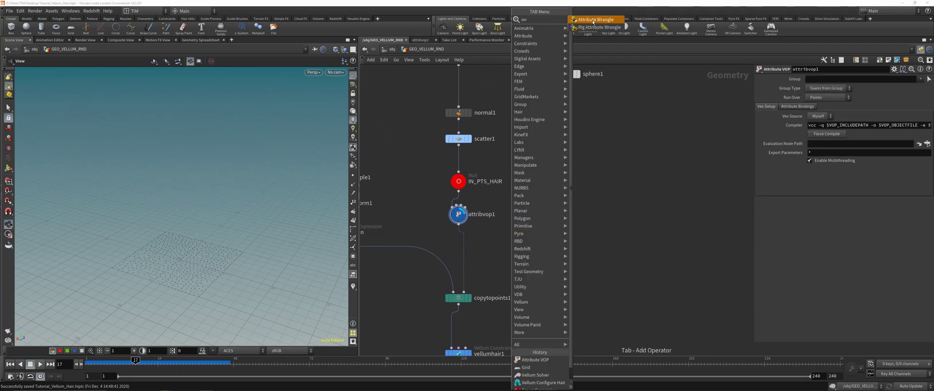
pyautogui.press('Return')
pyautogui.click(528, 214)
pyautogui.moveTo(458, 191); pyautogui.dragTo(521, 207)
pyautogui.moveTo(509, 238); pyautogui.dragTo(577, 194)
pyautogui.click(768, 132)
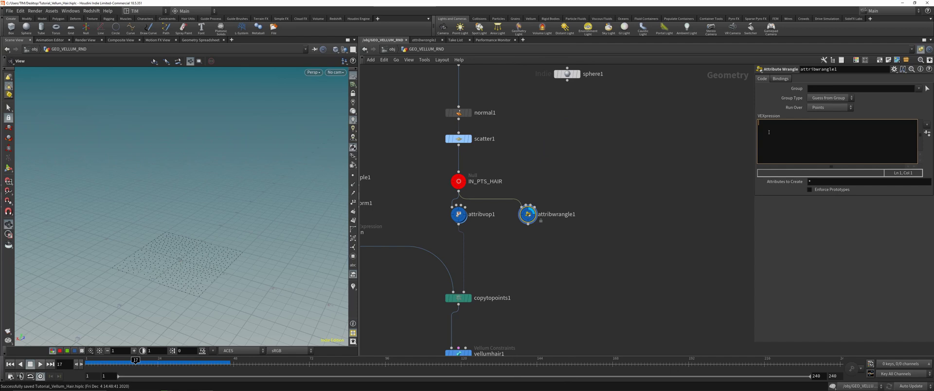
pyautogui.write('float ')
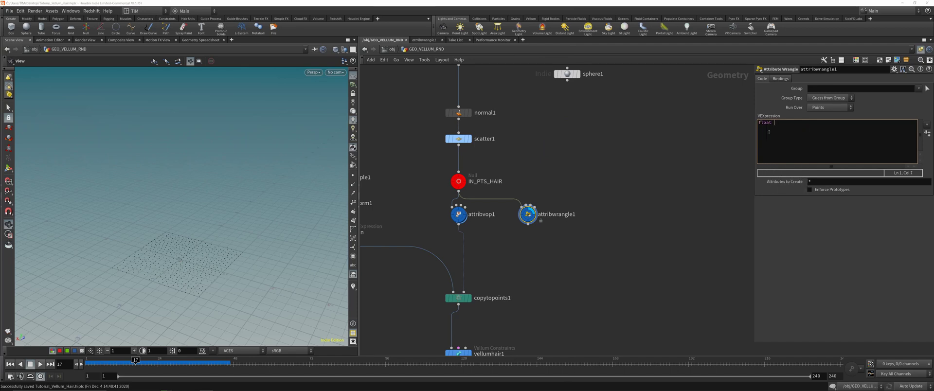
pyautogui.write('ra')
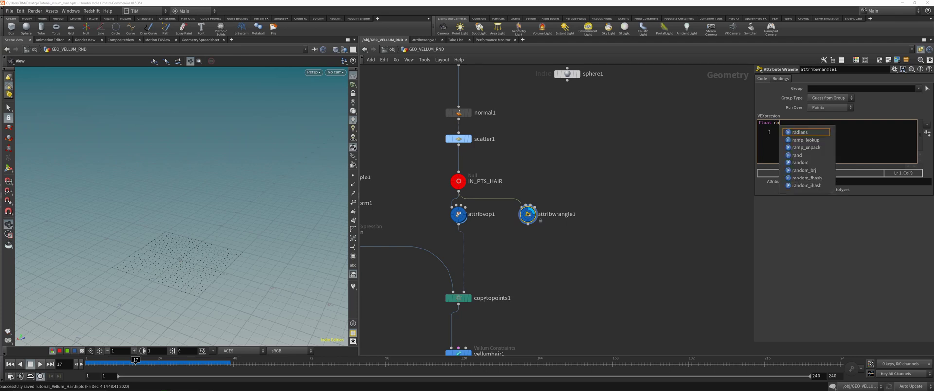
pyautogui.write('nd = r')
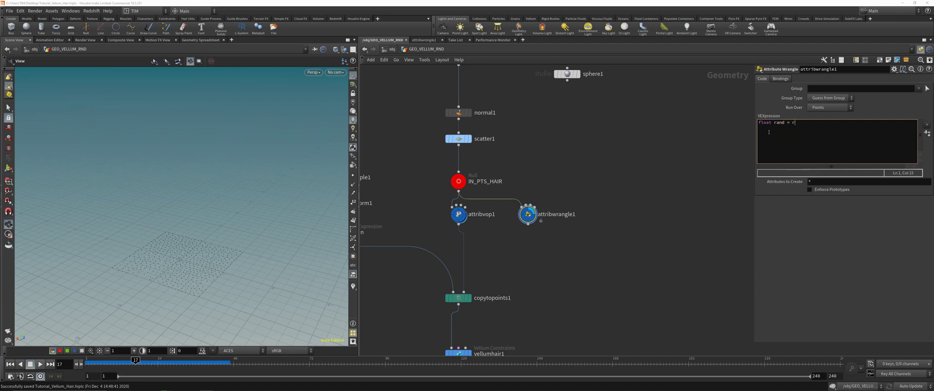
pyautogui.write('and')
pyautogui.write('(')
pyautogui.write('@ptnum ')
pyautogui.write('* chf()')
pyautogui.write('""')
pyautogui.write(';')
pyautogui.click(927, 133)
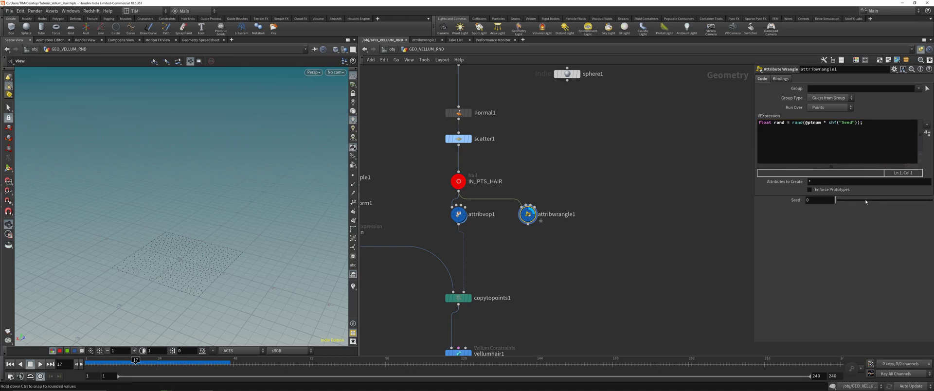
pyautogui.click(885, 120)
pyautogui.press('Return')
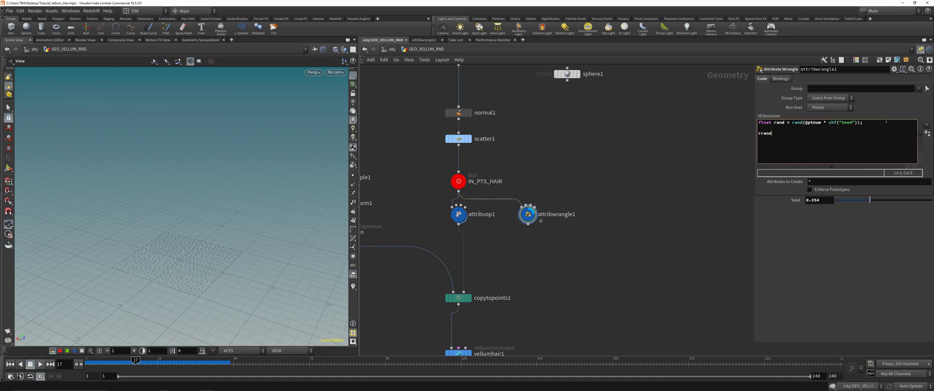
pyautogui.press('BackSpace')
pyautogui.press('BackSpace')
pyautogui.press('BackSpace')
pyautogui.press('BackSpace')
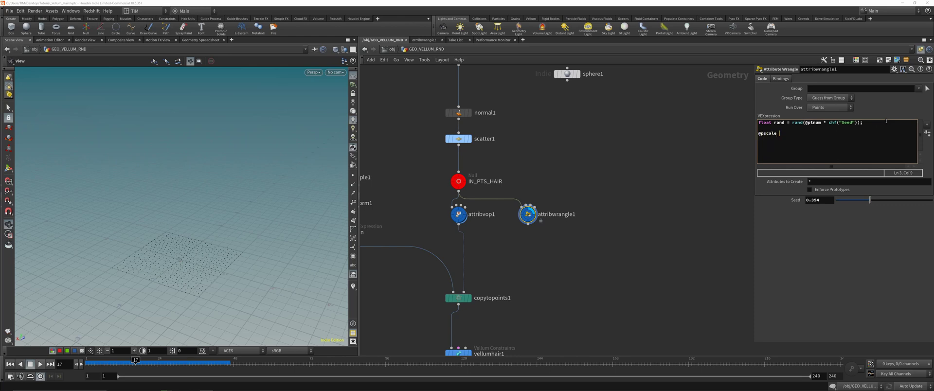
pyautogui.write('@pscale = fit01')
pyautogui.press('BackSpace')
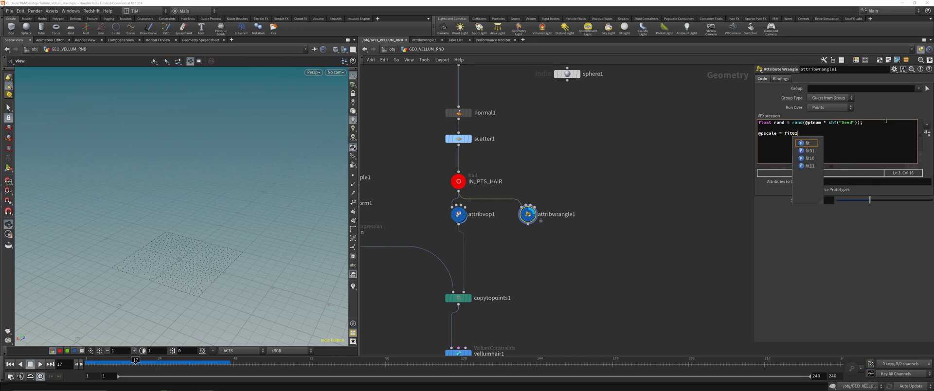
pyautogui.write('()')
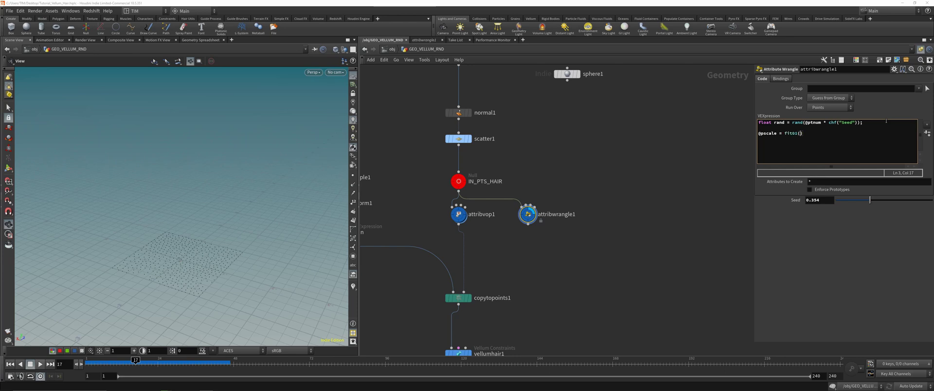
pyautogui.write('rand , chf()"')
pyautogui.press('Left')
pyautogui.press('Left')
pyautogui.press('Left')
pyautogui.press('Left')
pyautogui.press('Left')
pyautogui.press('Left')
pyautogui.press('Left')
pyautogui.press('Left')
pyautogui.press('Left')
pyautogui.press('Left')
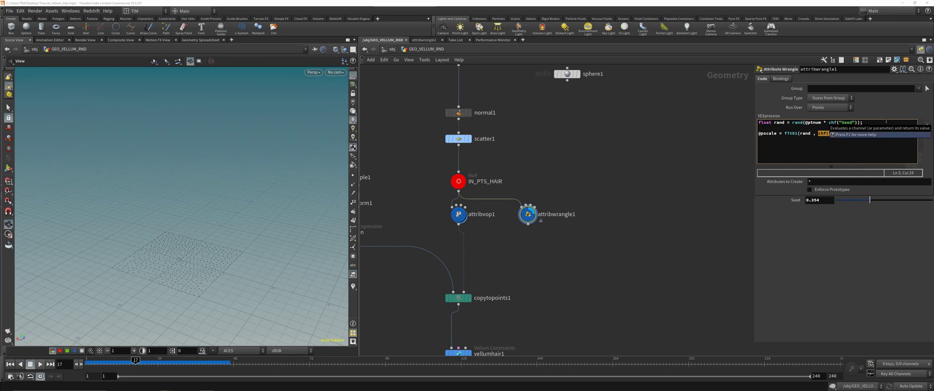
pyautogui.press('Right')
pyautogui.press('Right')
pyautogui.press('Right')
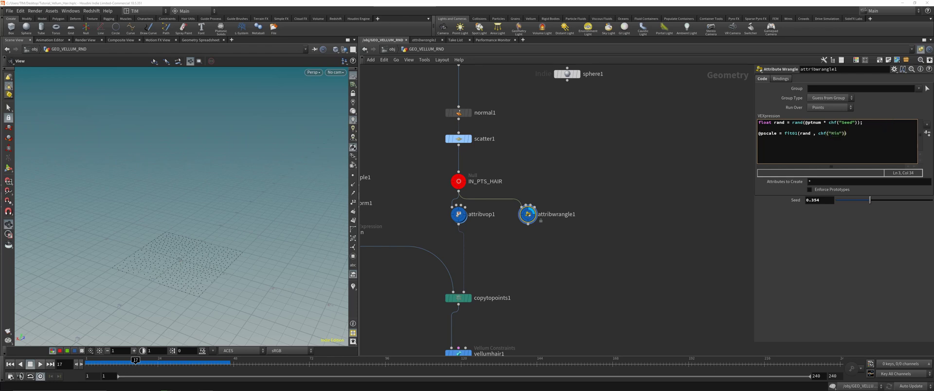
pyautogui.write('chf("Min")')
# Create the wrangle's Min and Max parameters from the code and set them to 0.129 and 0.89
pyautogui.click(927, 133)
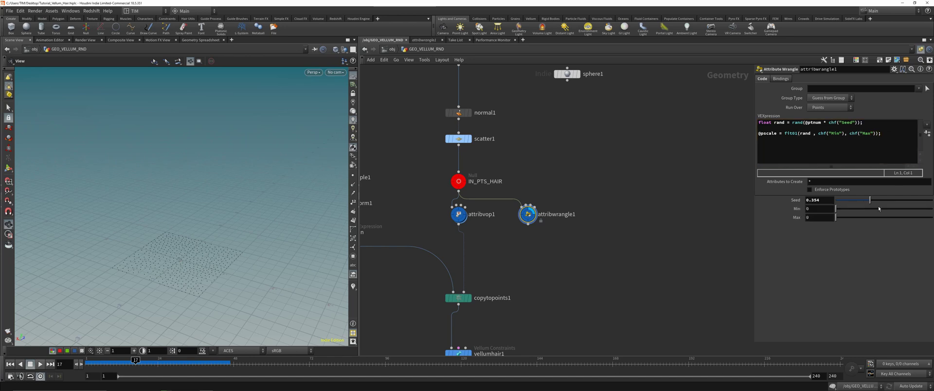
pyautogui.click(864, 209)
pyautogui.moveTo(864, 210); pyautogui.dragTo(921, 218)
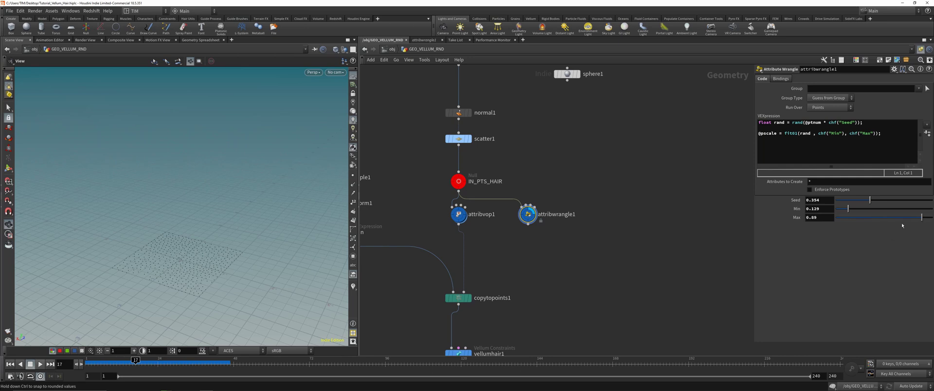
# Feed attribwrangle1 into the target points of copytopoints1, then set the wrangle's Min to 0.056 and Seed to 0.461
pyautogui.moveTo(528, 224); pyautogui.dragTo(464, 292)
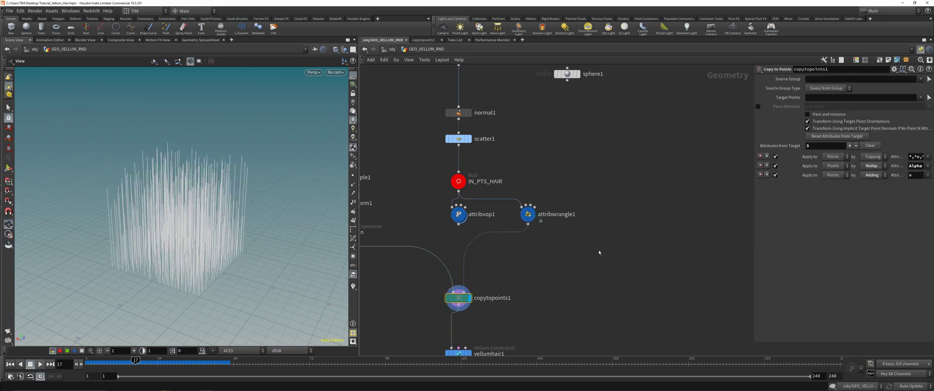
pyautogui.click(528, 214)
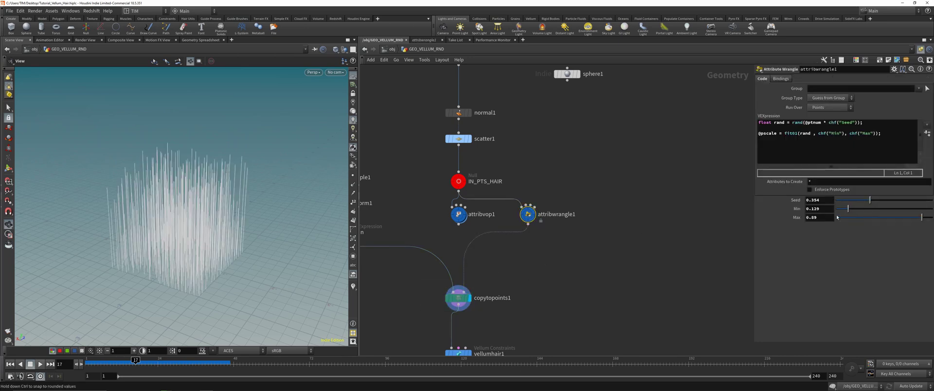
pyautogui.moveTo(848, 209); pyautogui.dragTo(880, 205)
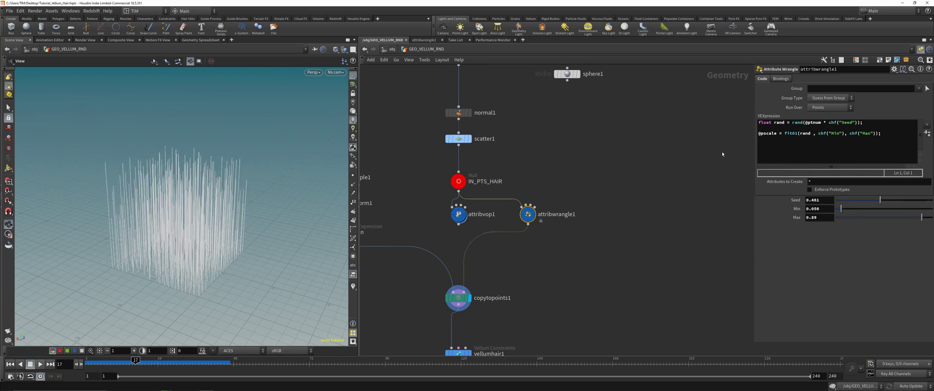
# Compare the pscale code in attribwrangle1 with the node network inside attribvop1
pyautogui.moveTo(898, 141); pyautogui.dragTo(767, 123)
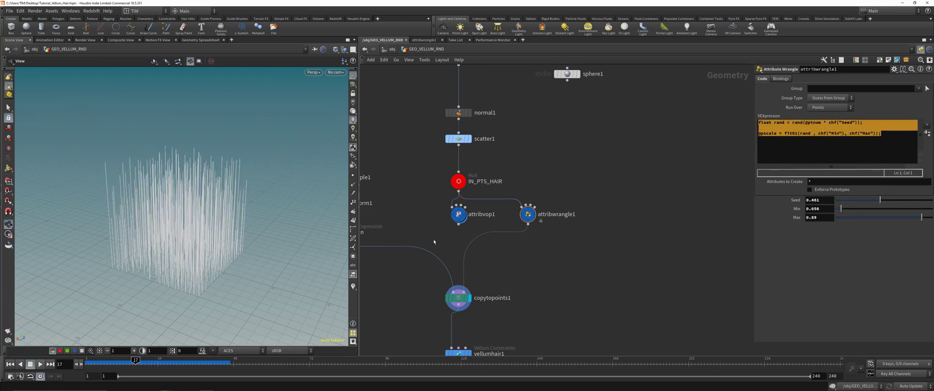
pyautogui.click(458, 214)
pyautogui.press('r')
pyautogui.doubleClick(460, 214)
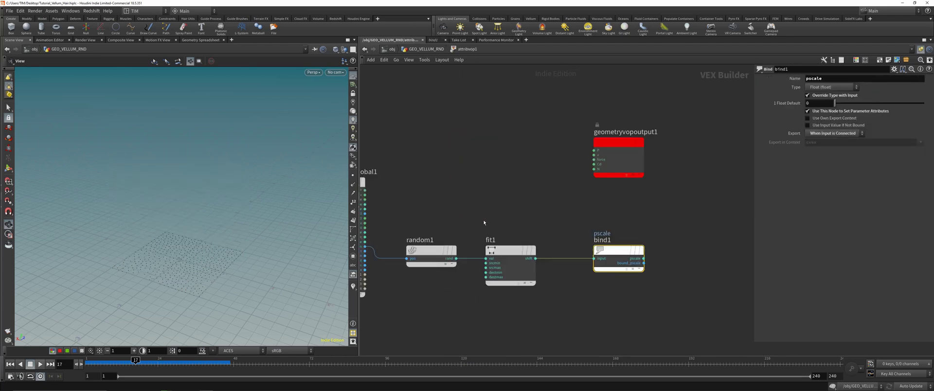
pyautogui.press('u')
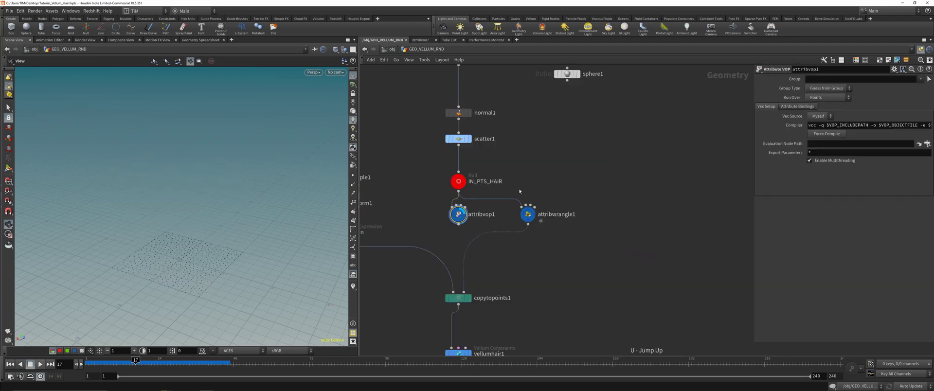
pyautogui.click(528, 214)
# Save the scene and display copytopoints1 to check the hair lengths driven by the wrangle
pyautogui.moveTo(535, 266); pyautogui.dragTo(568, 229, button='middle')
pyautogui.hotkey('ctrl', 's')
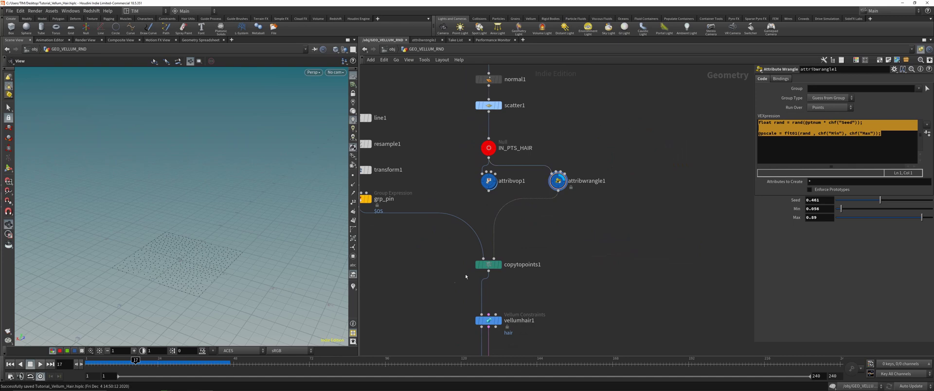
pyautogui.click(481, 265)
pyautogui.press('r')
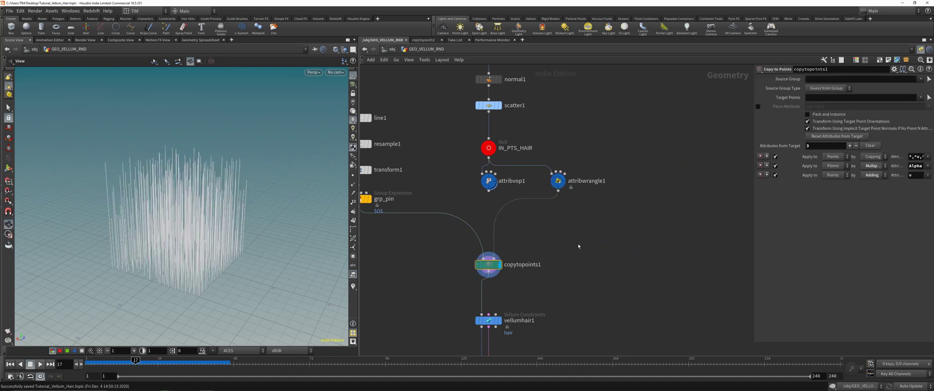
# Display vellumsolver1, play the simulation from the first frame, and examine the moving hairs from close up
pyautogui.moveTo(538, 258); pyautogui.dragTo(519, 153, button='middle')
pyautogui.scroll(-1, 519, 152)
pyautogui.moveTo(447, 270); pyautogui.dragTo(488, 241)
pyautogui.press('r')
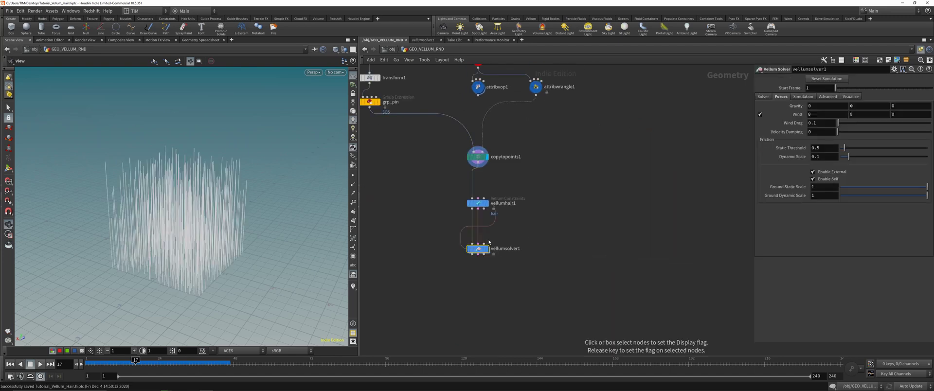
pyautogui.click(11, 364)
pyautogui.click(41, 364)
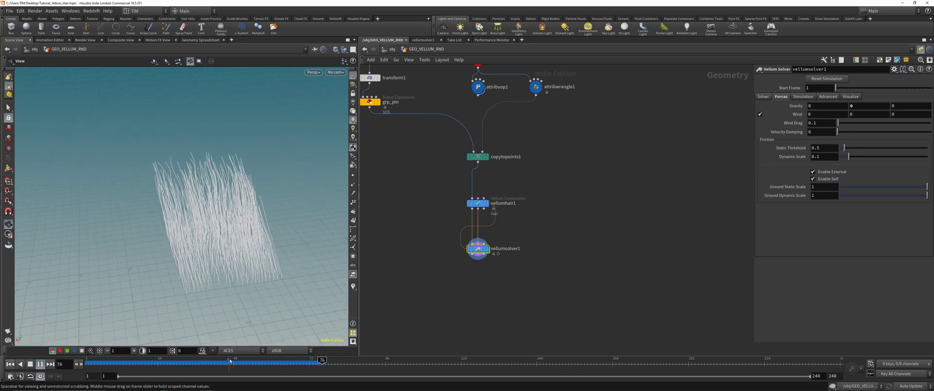
pyautogui.moveTo(253, 280); pyautogui.dragTo(286, 263)
pyautogui.moveTo(241, 286); pyautogui.dragTo(204, 335)
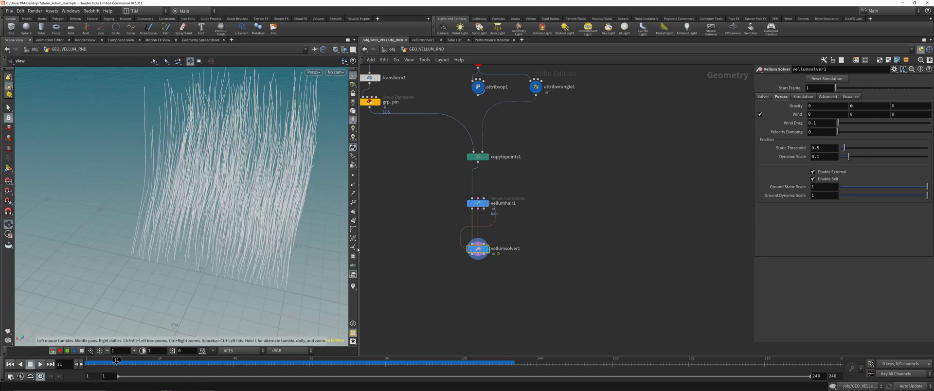
# Display grid1 and move it farther above normal1 to make room for another node between them
pyautogui.scroll(-5, 535, 134)
pyautogui.click(500, 149)
pyautogui.scroll(3, 505, 128)
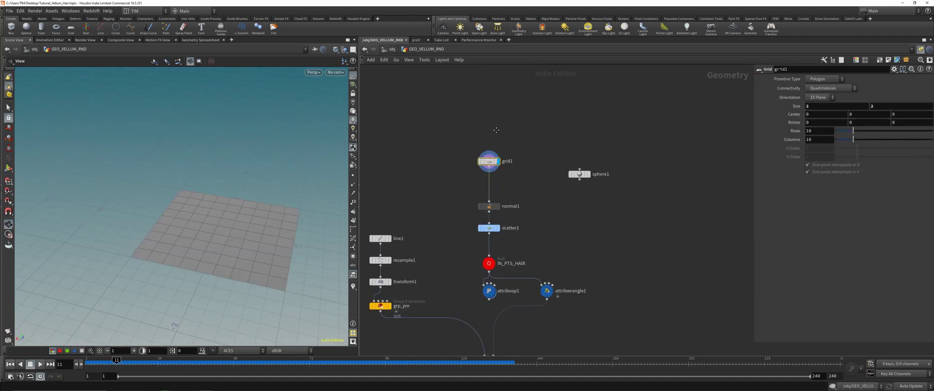
pyautogui.moveTo(497, 129); pyautogui.dragTo(484, 128, button='middle')
pyautogui.moveTo(472, 160); pyautogui.dragTo(472, 83)
pyautogui.moveTo(442, 97); pyautogui.dragTo(469, 139, button='middle')
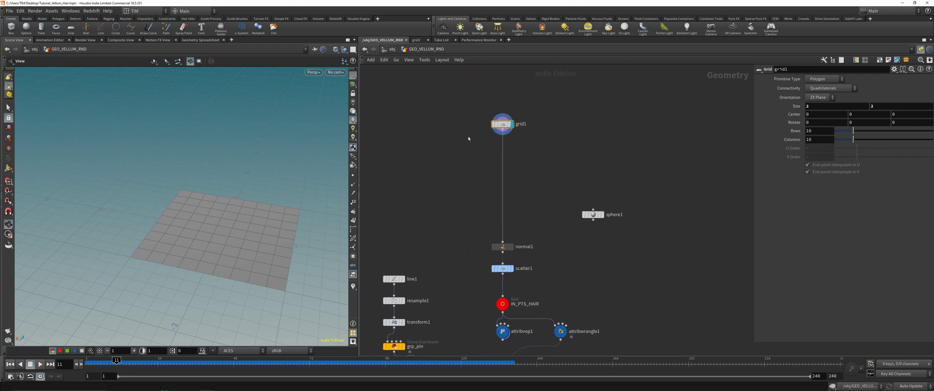
# Link grid1's Columns to its Rows with a relative channel reference
pyautogui.moveTo(822, 134); pyautogui.dragTo(794, 142)
pyautogui.click(806, 153)
pyautogui.moveTo(786, 142); pyautogui.dragTo(787, 143)
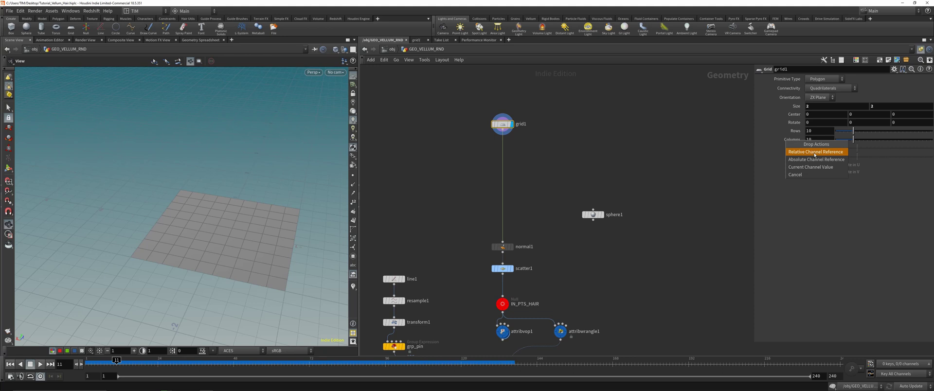
pyautogui.click(815, 152)
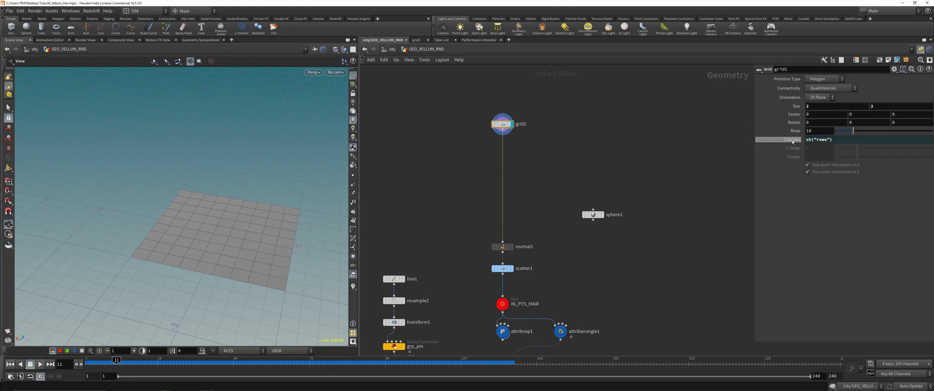
# Set grid1's Rows to 100 and save the scene
pyautogui.click(828, 130)
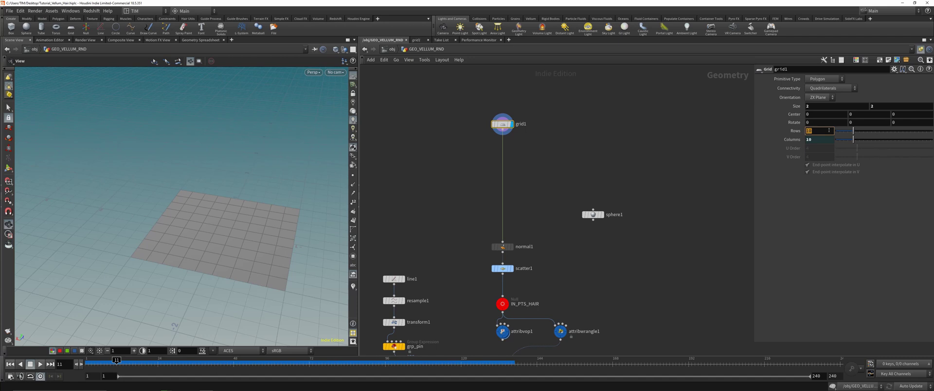
pyautogui.write('0')
pyautogui.press('Return')
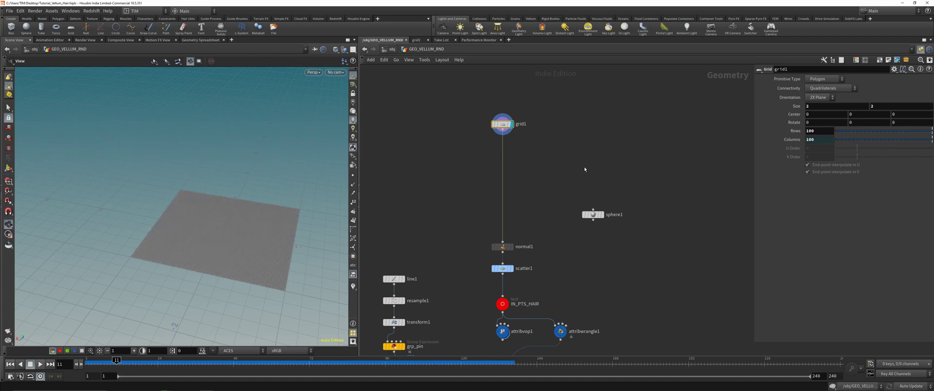
pyautogui.hotkey('ctrl', 's')
# Insert an Attribute VOP on the connection between grid1 and normal1
pyautogui.press('Tab')
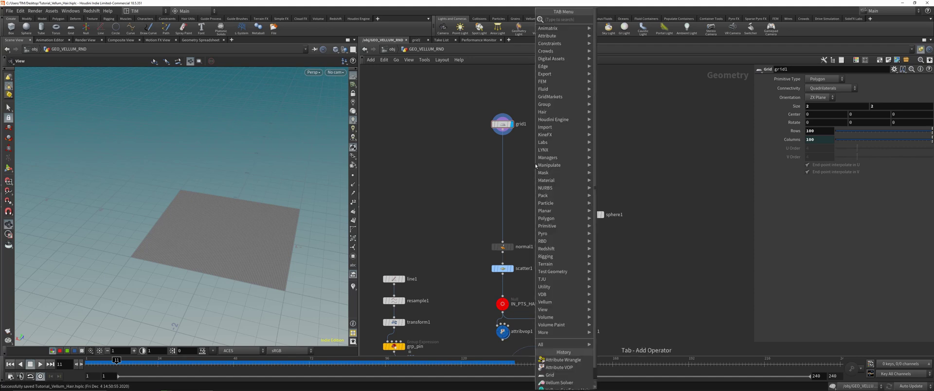
pyautogui.write('vop')
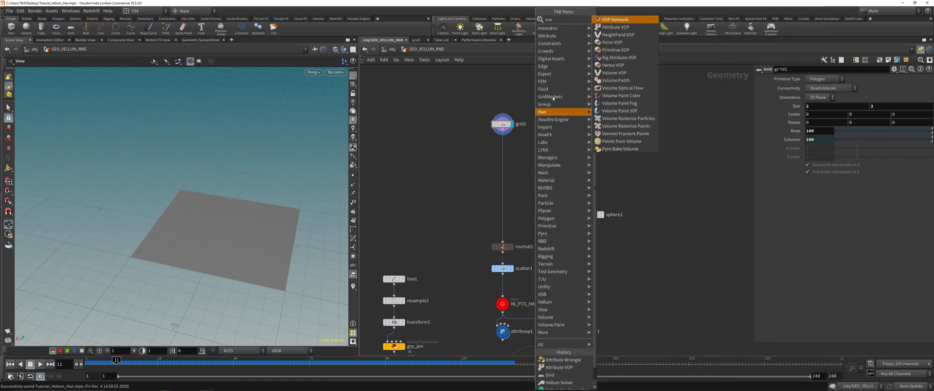
pyautogui.press('Down')
pyautogui.press('Return')
pyautogui.click(522, 149)
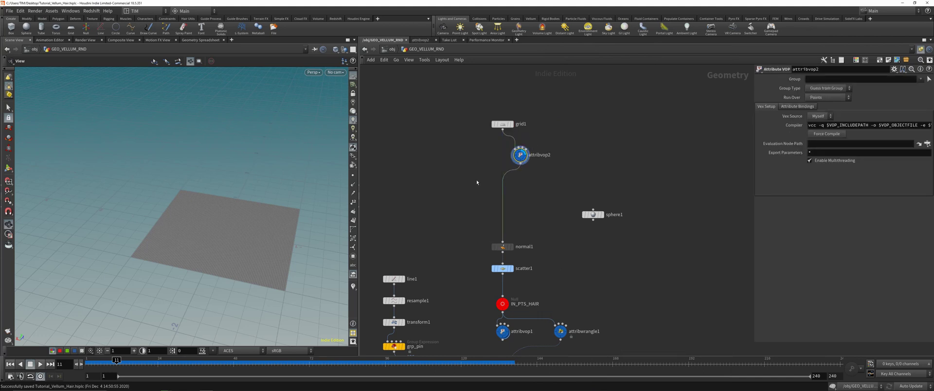
# Open attribvop2's network and space its global parameters and output nodes farther apart
pyautogui.doubleClick(519, 156)
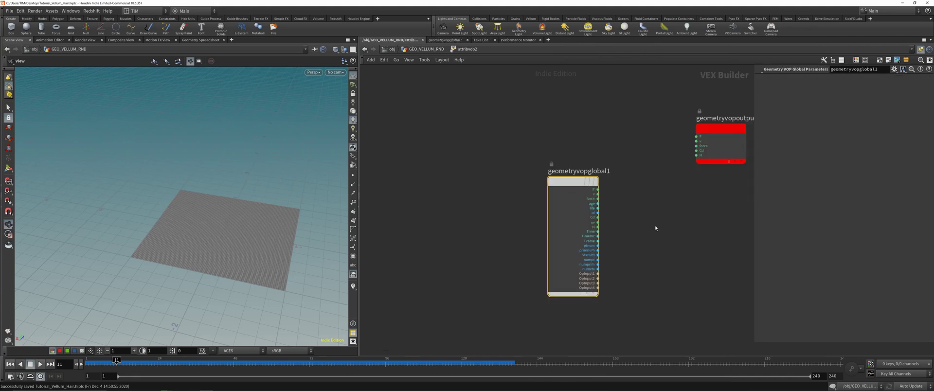
pyautogui.moveTo(530, 141); pyautogui.dragTo(640, 181)
pyautogui.moveTo(467, 201); pyautogui.dragTo(474, 215, button='middle')
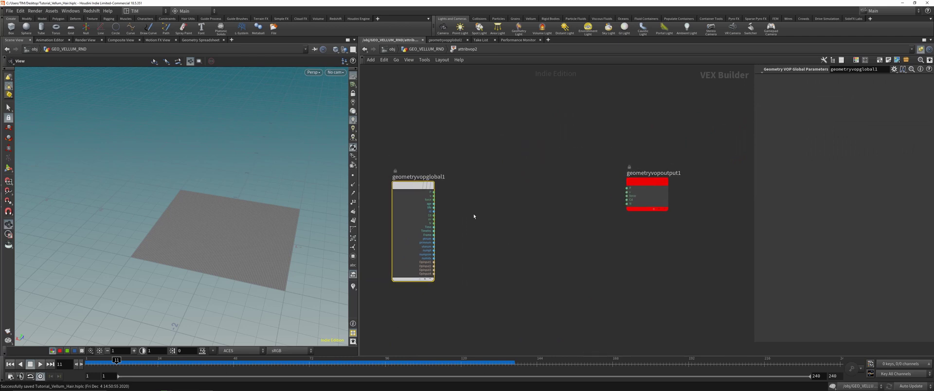
pyautogui.press('Tab')
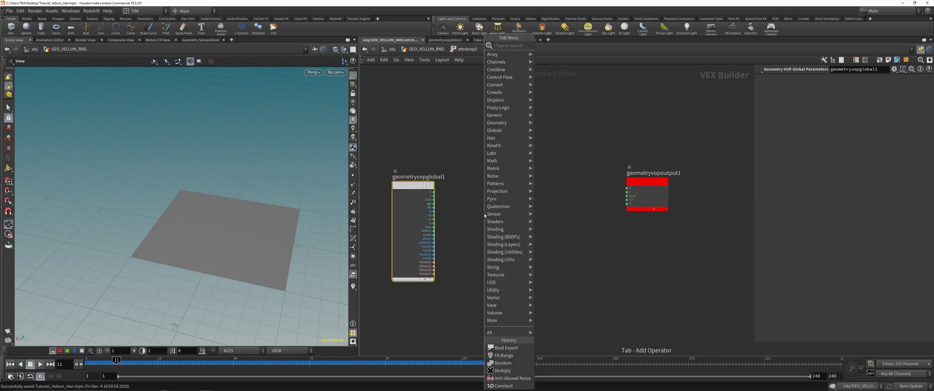
pyautogui.write('noi')
pyautogui.click(559, 82)
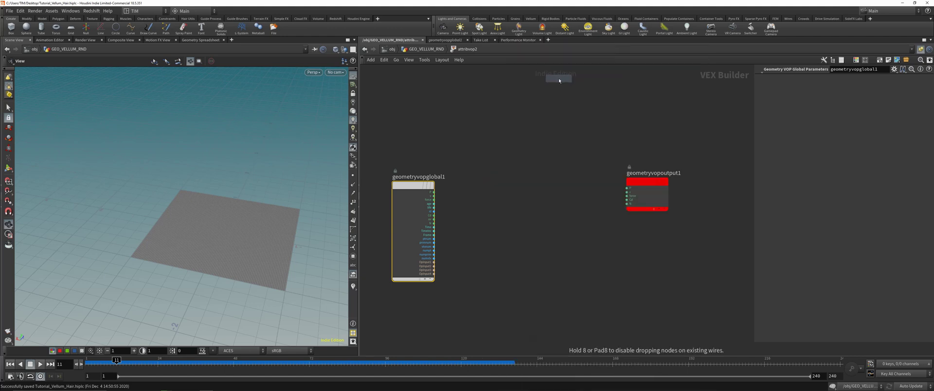
pyautogui.click(557, 97)
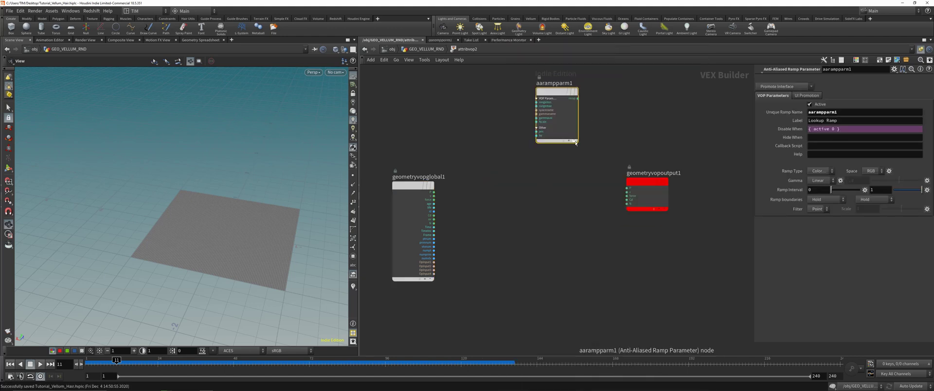
pyautogui.press('Delete')
# Add an Anti-Aliased Noise node fed by the global P output, and switch the network wires to rounded style
pyautogui.press('Tab')
pyautogui.write('a')
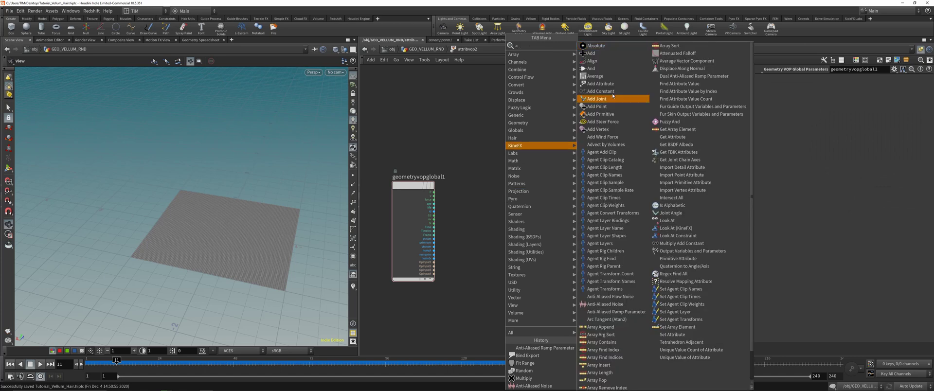
pyautogui.write('an')
pyautogui.press('Escape')
pyautogui.press('Tab')
pyautogui.write('aa')
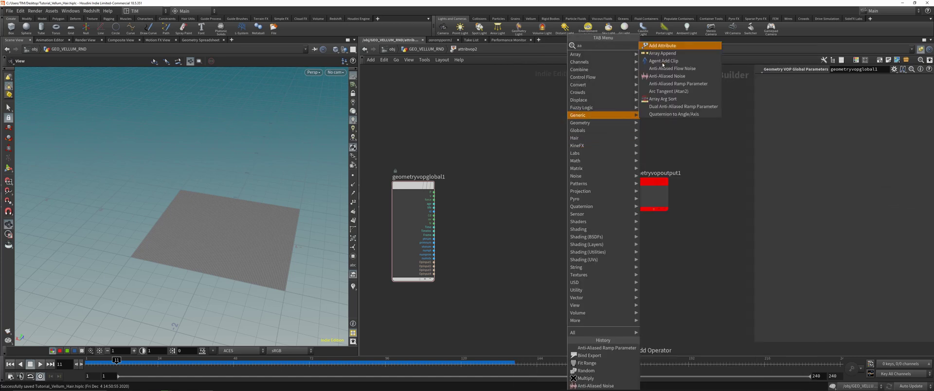
pyautogui.click(666, 76)
pyautogui.click(538, 217)
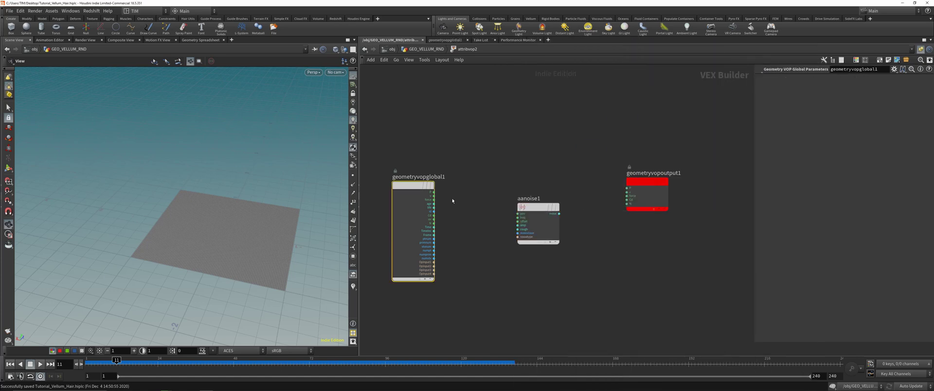
pyautogui.moveTo(434, 192); pyautogui.dragTo(522, 236)
pyautogui.hotkey('shift', 's')
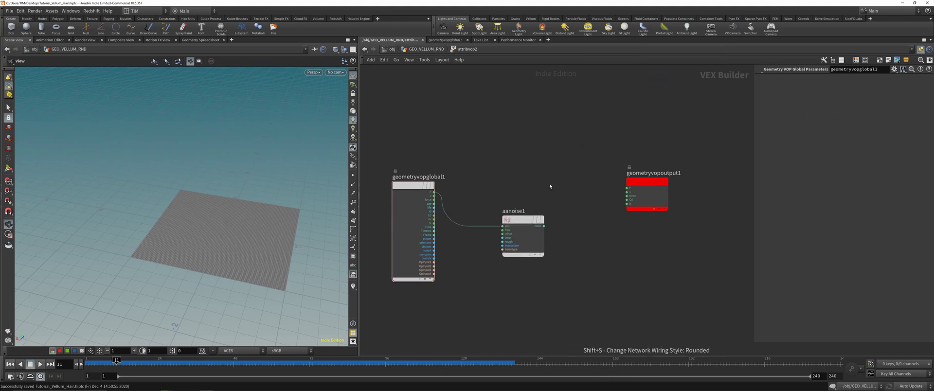
# Add a Displace Along Normal node and connect the noise output to its displacement amount input
pyautogui.moveTo(564, 179); pyautogui.dragTo(533, 194, button='middle')
pyautogui.press('Tab')
pyautogui.write('di')
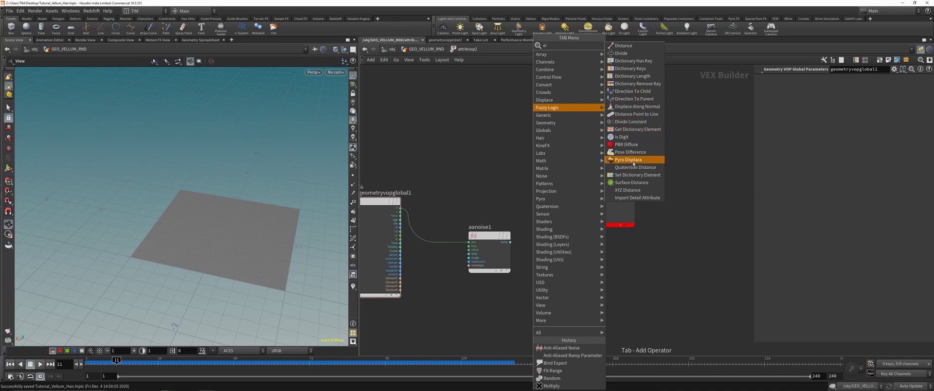
pyautogui.write('s')
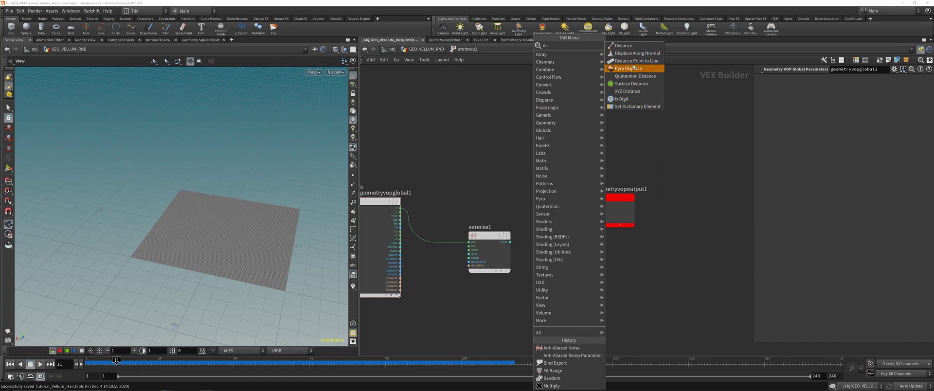
pyautogui.click(627, 54)
pyautogui.click(559, 199)
pyautogui.click(510, 242)
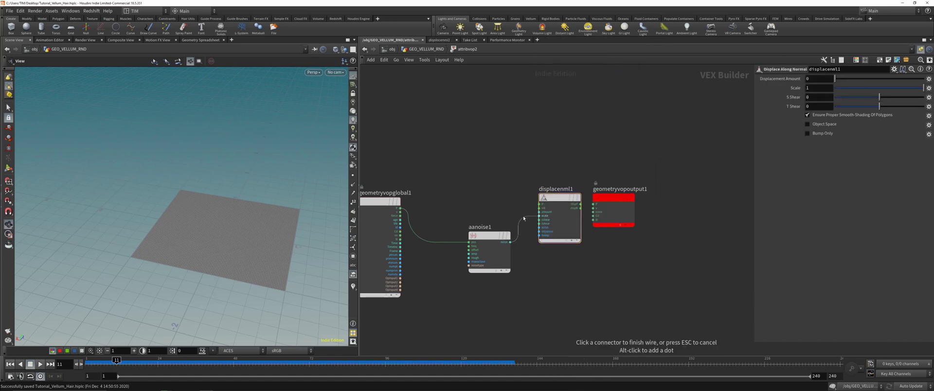
pyautogui.click(532, 214)
# Feed the global P into displacenml1 and connect its displaced position to the P input of the geometry output, spaced farther away
pyautogui.click(538, 204)
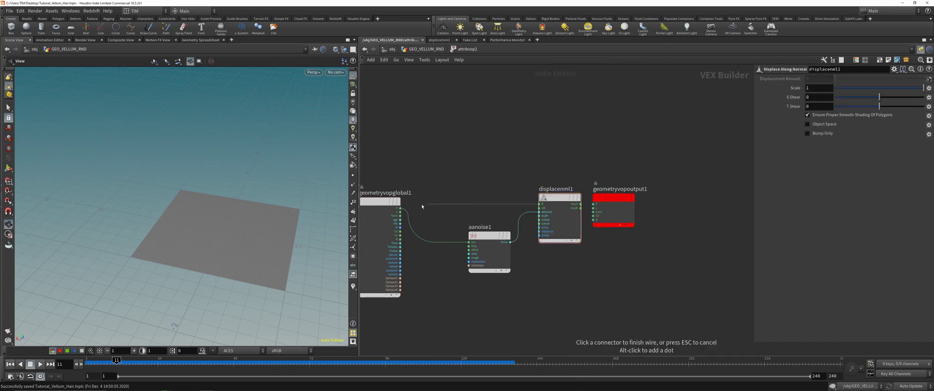
pyautogui.click(401, 208)
pyautogui.moveTo(628, 199); pyautogui.dragTo(711, 199)
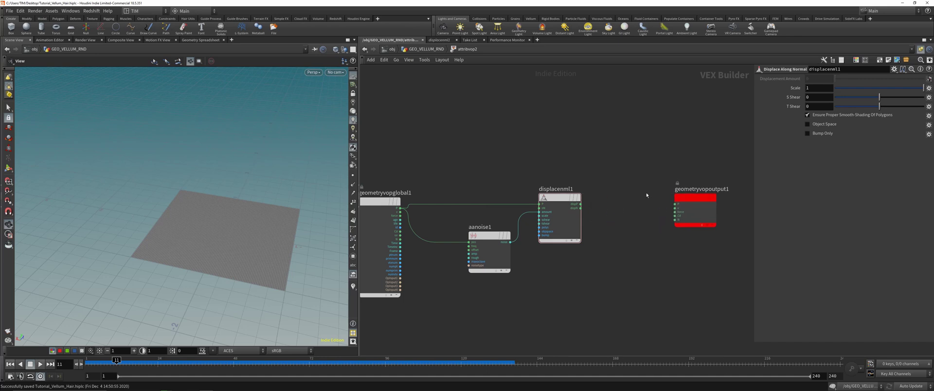
pyautogui.click(580, 204)
pyautogui.click(675, 203)
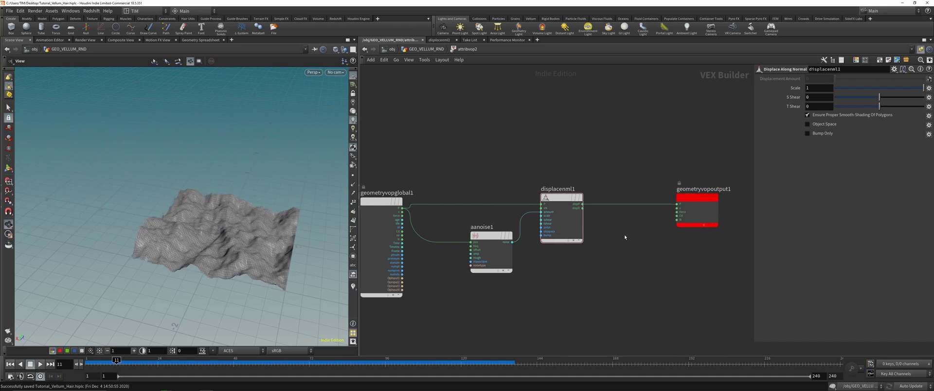
# Set aanoise1's 3D Offset to 3 on all axes and lower its Roughness to about 0.33
pyautogui.click(491, 251)
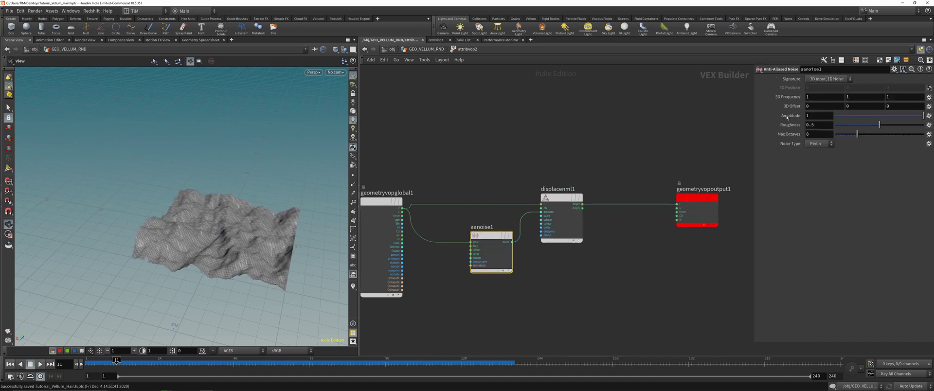
pyautogui.moveTo(791, 106); pyautogui.dragTo(890, 102, button='middle')
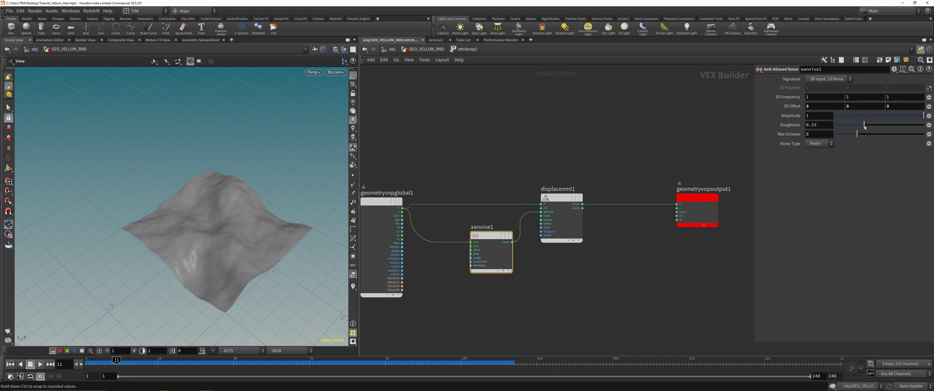
# Set displacenml1's Scale to 0.8 and return to the parent geometry network
pyautogui.click(549, 200)
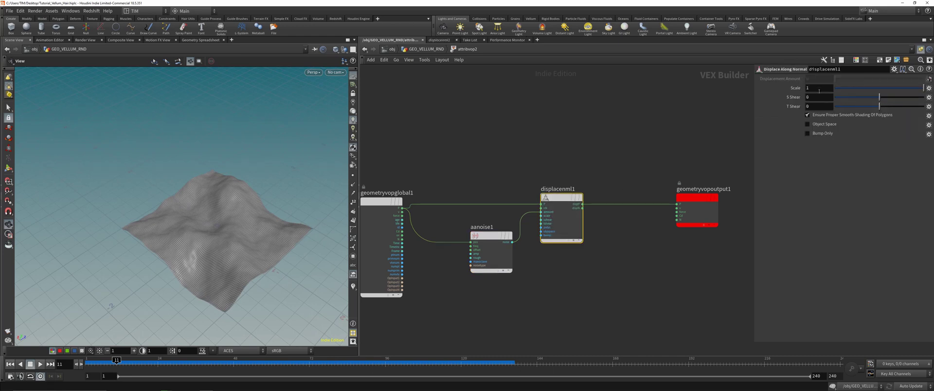
pyautogui.moveTo(795, 89); pyautogui.dragTo(567, 146, button='middle')
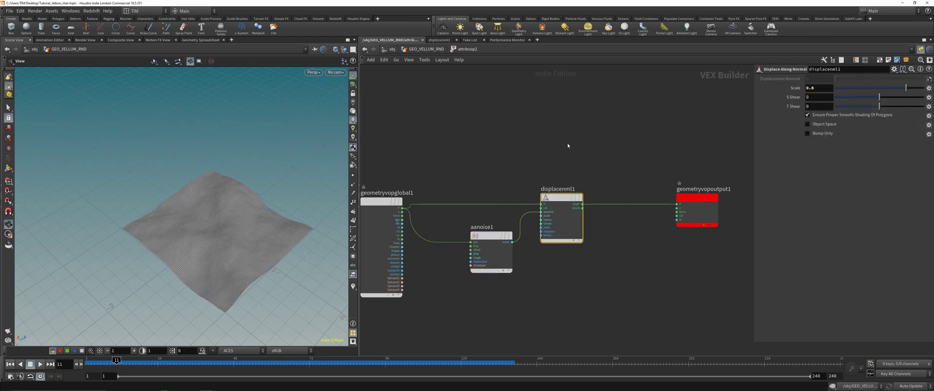
pyautogui.press('u')
# Display the scatter1 points and enter a larger Size for grid1
pyautogui.click(502, 267)
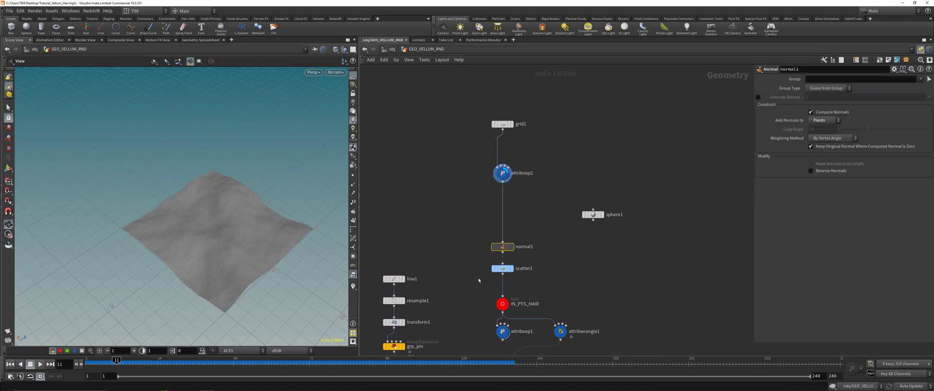
pyautogui.scroll(5, 219, 227)
pyautogui.moveTo(219, 227); pyautogui.dragTo(235, 237)
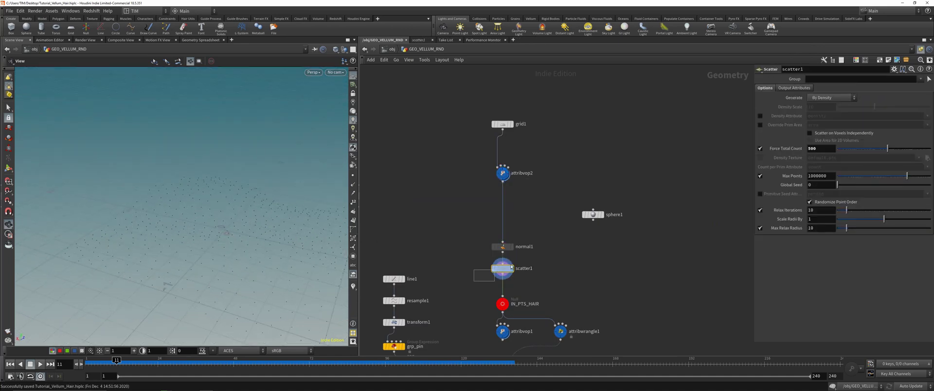
pyautogui.click(503, 124)
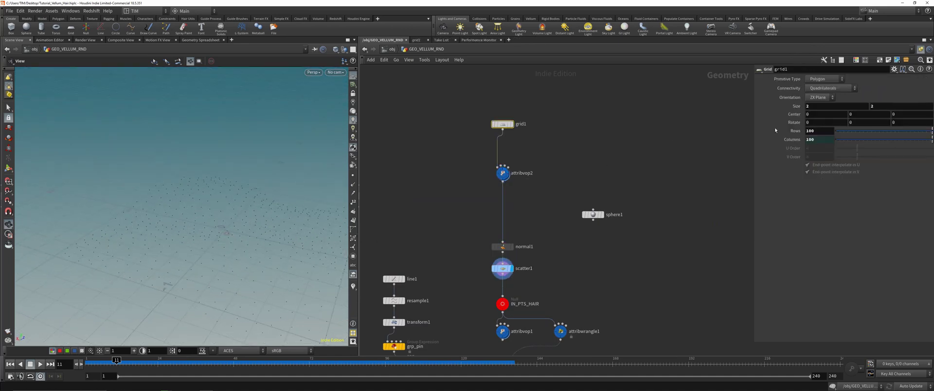
pyautogui.click(815, 107)
pyautogui.press('Return')
pyautogui.scroll(-5, 238, 193)
pyautogui.moveTo(240, 193)
pyautogui.mouseDown()
pyautogui.moveTo(251, 190)
pyautogui.moveTo(241, 191)
pyautogui.mouseUp()
pyautogui.moveTo(563, 264); pyautogui.dragTo(532, 175, button='middle')
# Display the vellumsolver1 result and rewind the timeline to frame 1 with scatter1 selected
pyautogui.click(535, 243)
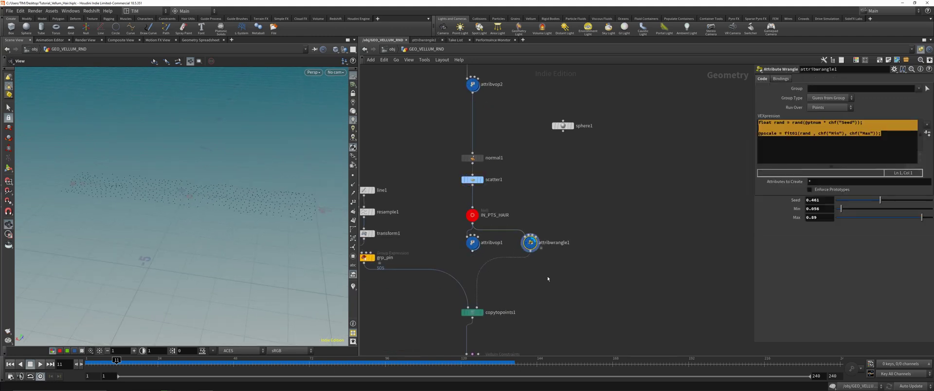
pyautogui.moveTo(548, 279); pyautogui.dragTo(552, 210, button='middle')
pyautogui.moveTo(510, 229); pyautogui.dragTo(442, 264)
pyautogui.moveTo(417, 344); pyautogui.dragTo(422, 307, button='middle')
pyautogui.moveTo(421, 308); pyautogui.dragTo(527, 275)
pyautogui.moveTo(553, 219); pyautogui.dragTo(561, 339, button='middle')
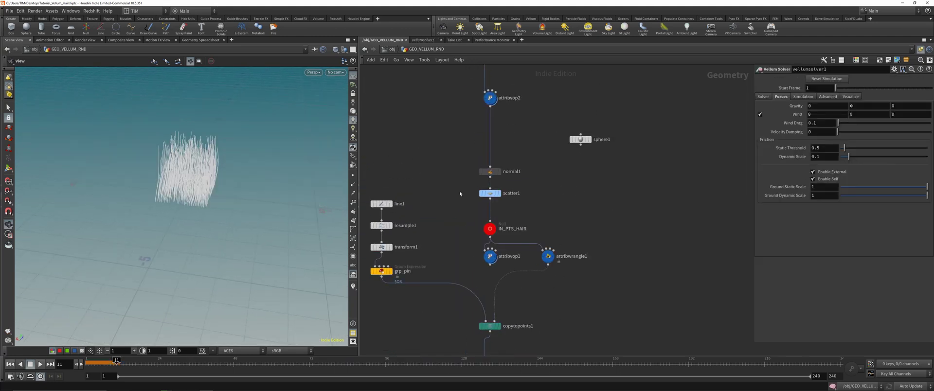
pyautogui.click(490, 193)
pyautogui.moveTo(552, 217); pyautogui.dragTo(542, 144, button='middle')
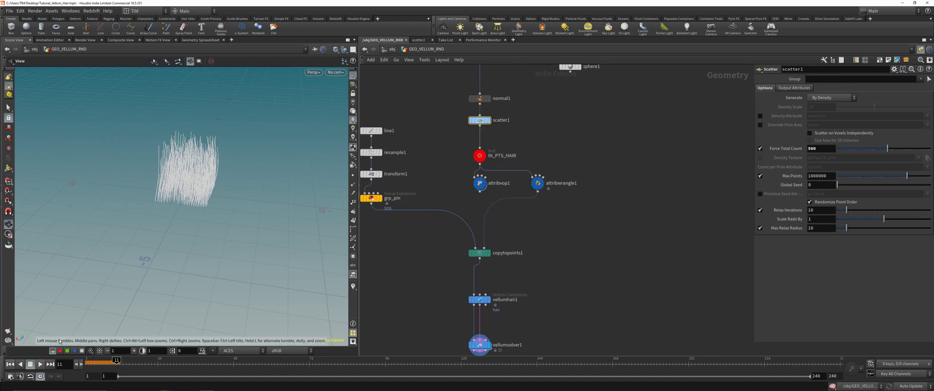
pyautogui.click(10, 364)
# Try a Force Total Count of 5000 on scatter1, play the simulation briefly and rewind it
pyautogui.moveTo(456, 125); pyautogui.dragTo(458, 224, button='middle')
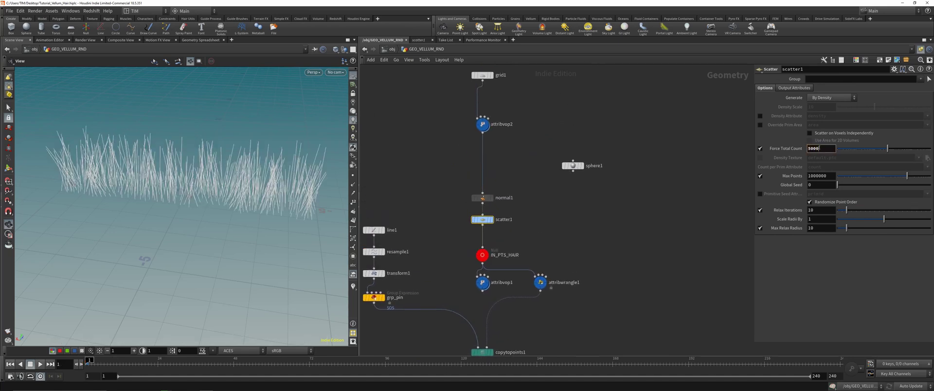
pyautogui.press('Return')
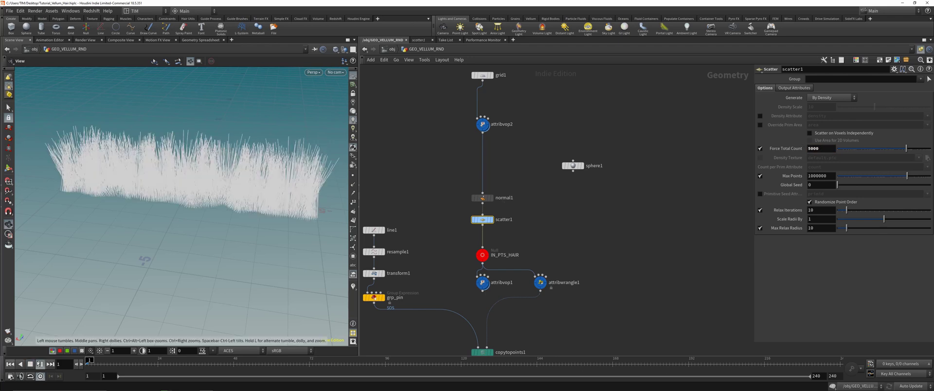
pyautogui.press('Up')
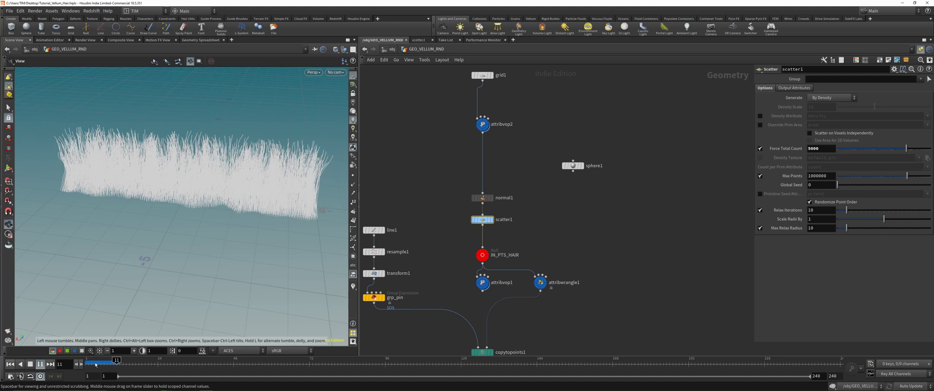
pyautogui.hotkey('ctrl', 'Up')
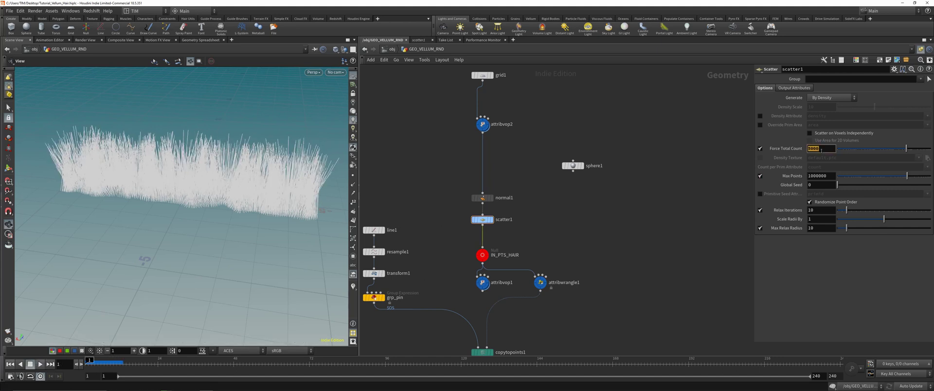
# Set scatter1's Force Total Count to 1000 and play the hair simulation
pyautogui.click(820, 150)
pyautogui.write('1000')
pyautogui.press('Return')
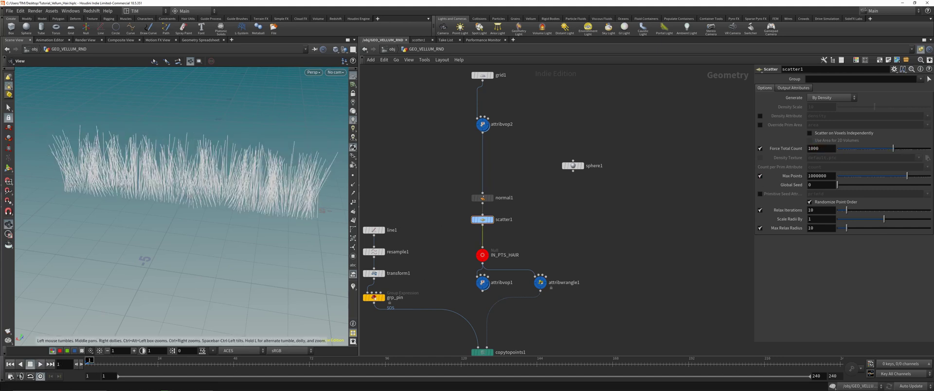
pyautogui.click(40, 364)
pyautogui.moveTo(73, 273); pyautogui.dragTo(160, 253)
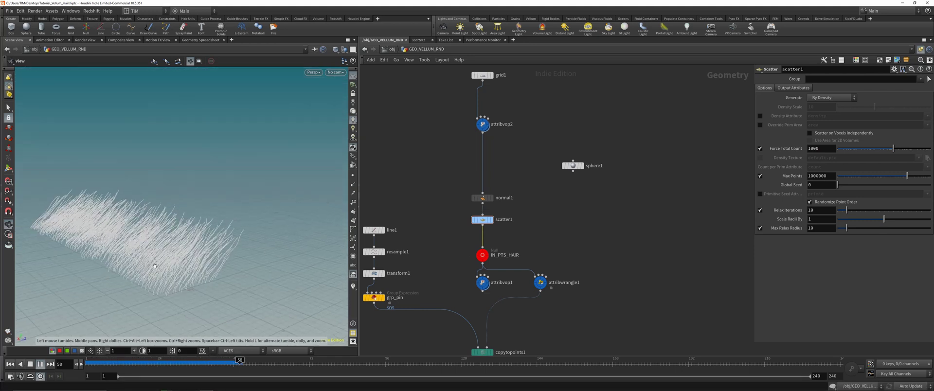
pyautogui.moveTo(146, 255); pyautogui.dragTo(156, 246, button='right')
pyautogui.moveTo(156, 245); pyautogui.dragTo(216, 232)
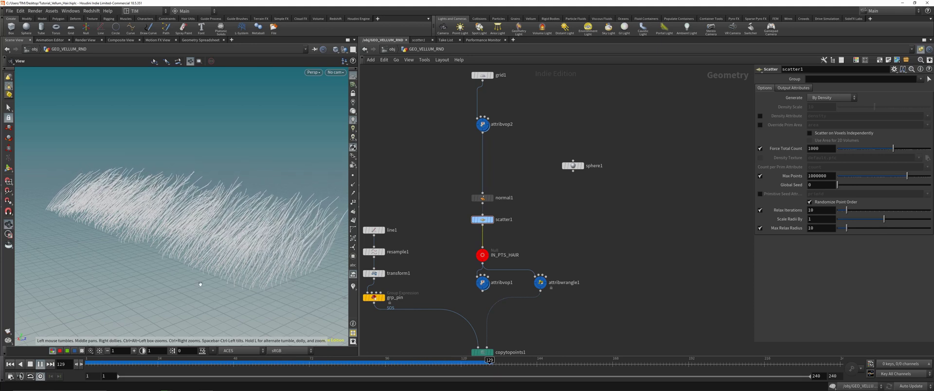
# Scrub the cached hair simulation to frame 92 and save the scene
pyautogui.moveTo(229, 363); pyautogui.dragTo(373, 364)
pyautogui.moveTo(277, 211); pyautogui.dragTo(287, 225)
pyautogui.hotkey('ctrl', 's')
pyautogui.moveTo(287, 225); pyautogui.dragTo(187, 266, button='right')
pyautogui.moveTo(187, 266); pyautogui.dragTo(211, 245, button='middle')
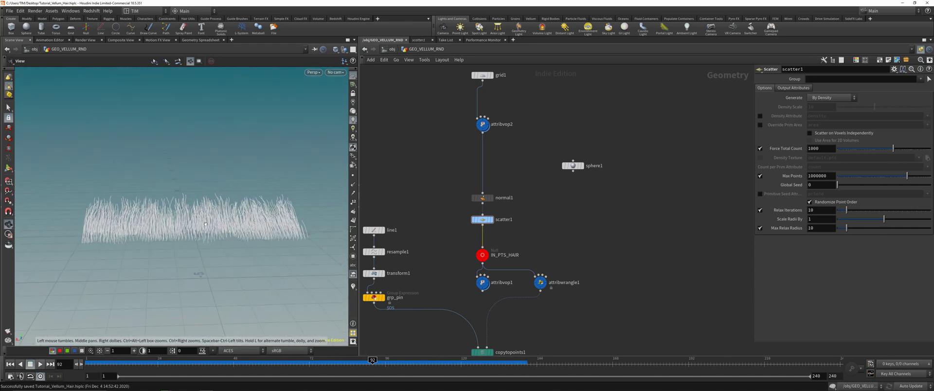
pyautogui.moveTo(205, 224); pyautogui.dragTo(205, 223)
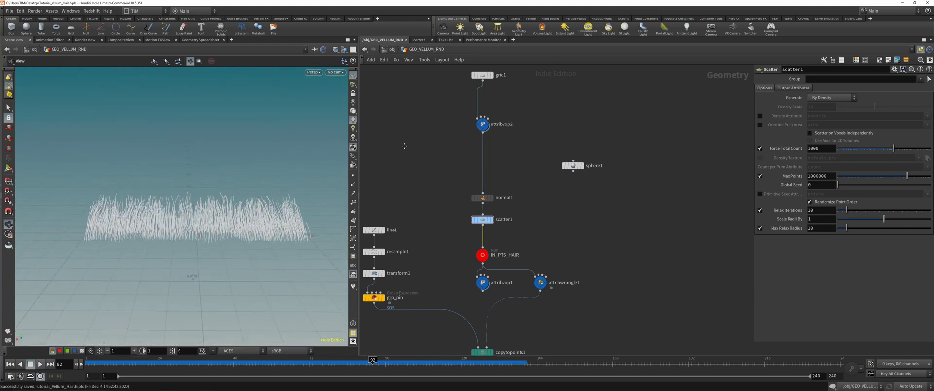
# Add a Circle node in the free area beside attribvop2
pyautogui.moveTo(422, 153); pyautogui.dragTo(424, 214, button='middle')
pyautogui.press('Tab')
pyautogui.write('ri')
pyautogui.press('BackSpace')
pyautogui.press('BackSpace')
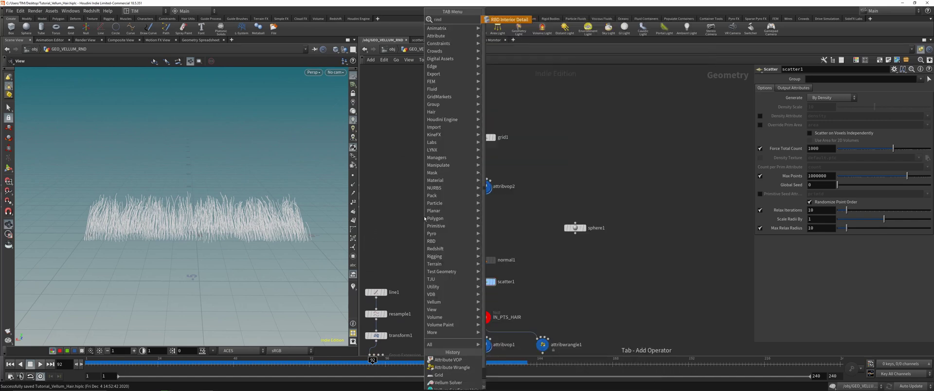
pyautogui.press('Escape')
pyautogui.press('Tab')
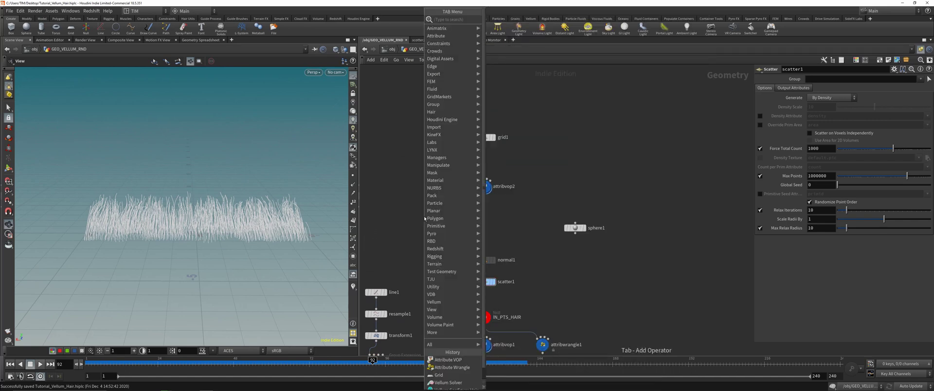
pyautogui.write('ci')
pyautogui.press('Return')
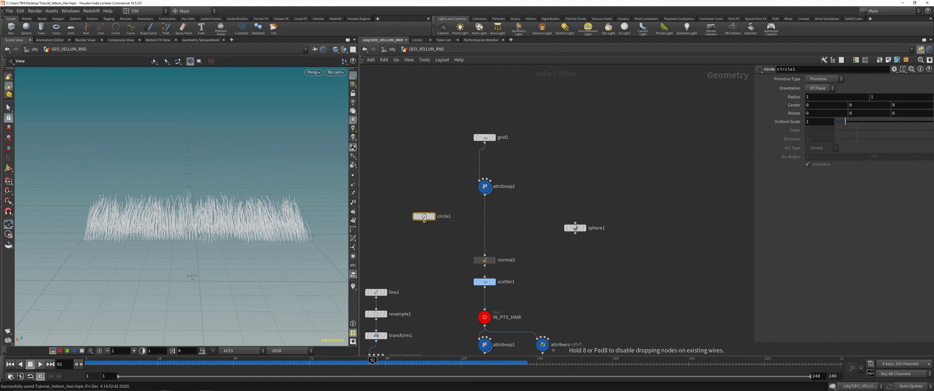
# Display circle1 in the viewport and move attribvop2 aside from the main node chain
pyautogui.moveTo(424, 218); pyautogui.dragTo(419, 200)
pyautogui.click(429, 199)
pyautogui.moveTo(275, 203); pyautogui.dragTo(195, 222)
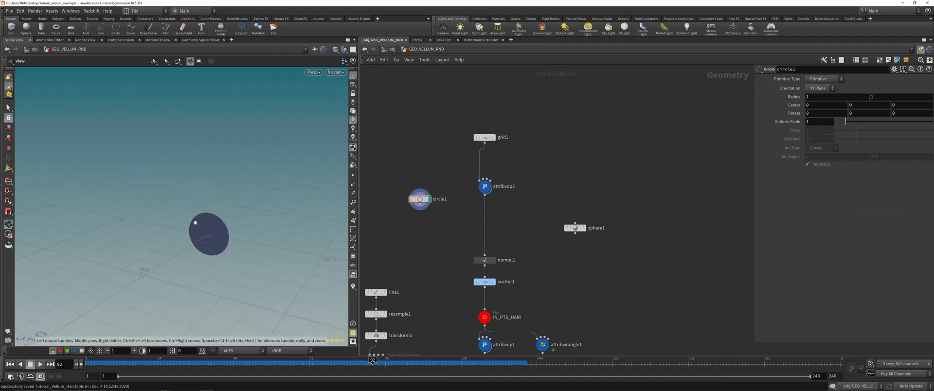
pyautogui.scroll(3, 195, 222)
pyautogui.moveTo(494, 191); pyautogui.dragTo(546, 188)
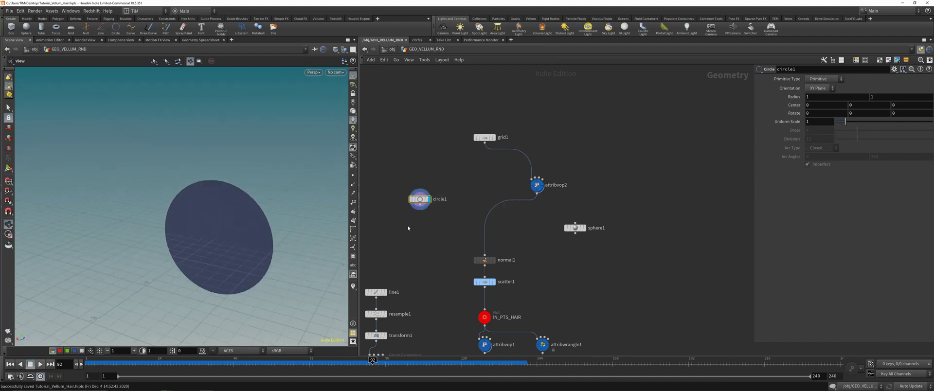
# Set circle1 to the Polygon primitive type with an Open Arc and 64 divisions
pyautogui.click(828, 81)
pyautogui.click(823, 88)
pyautogui.click(815, 149)
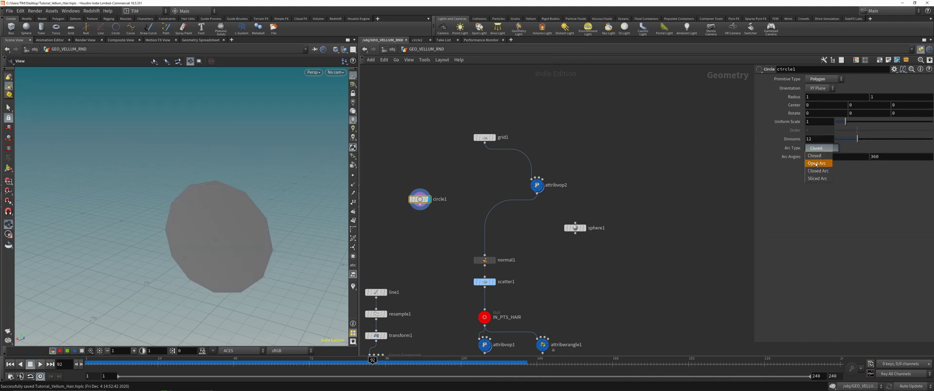
pyautogui.click(815, 165)
pyautogui.click(818, 138)
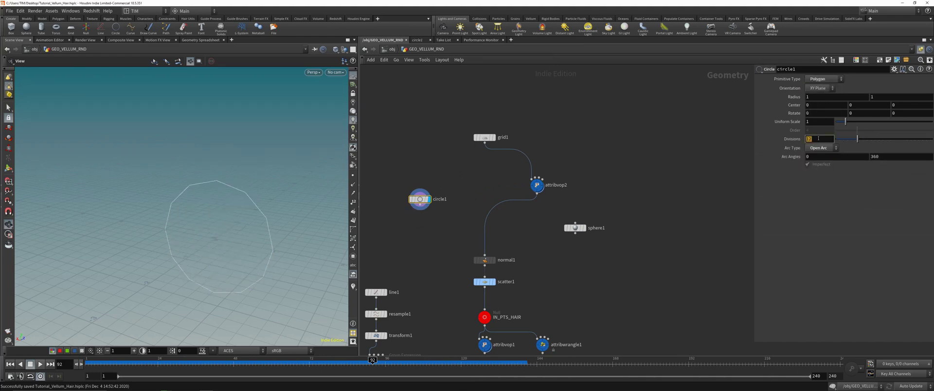
pyautogui.write('64')
pyautogui.press('Return')
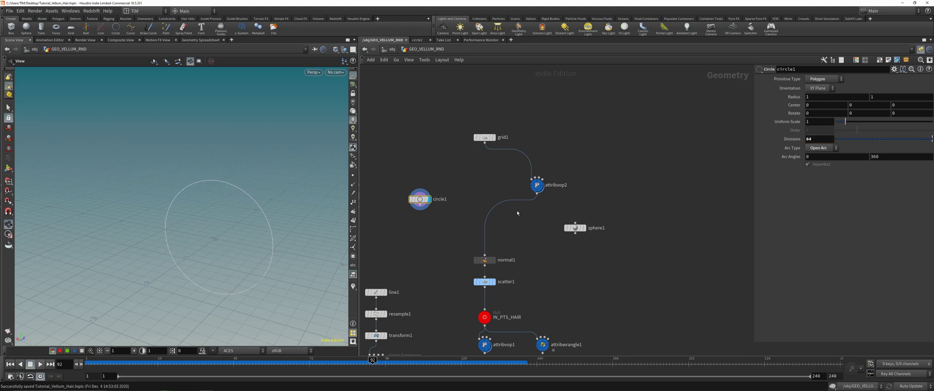
# Add a PolyFrame node below circle1 and display it in the viewport
pyautogui.moveTo(458, 238); pyautogui.dragTo(480, 199, button='middle')
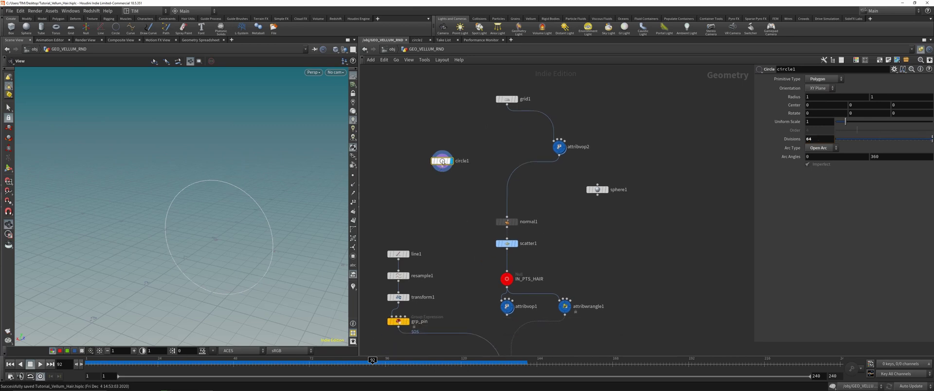
pyautogui.moveTo(442, 161); pyautogui.dragTo(437, 153)
pyautogui.press('Tab')
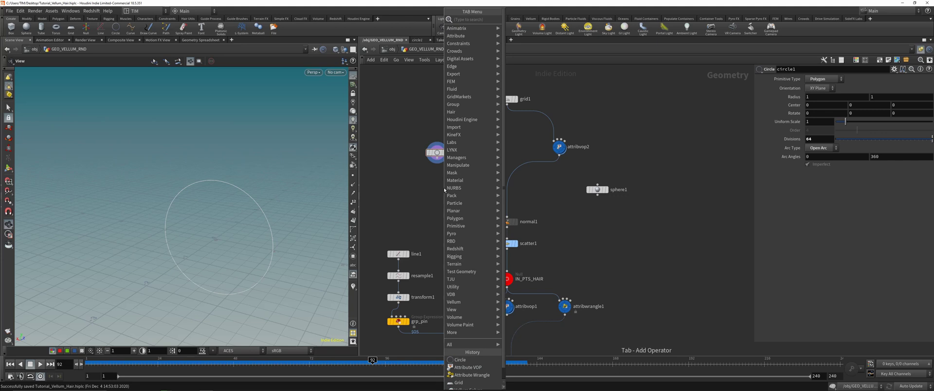
pyautogui.write('resa')
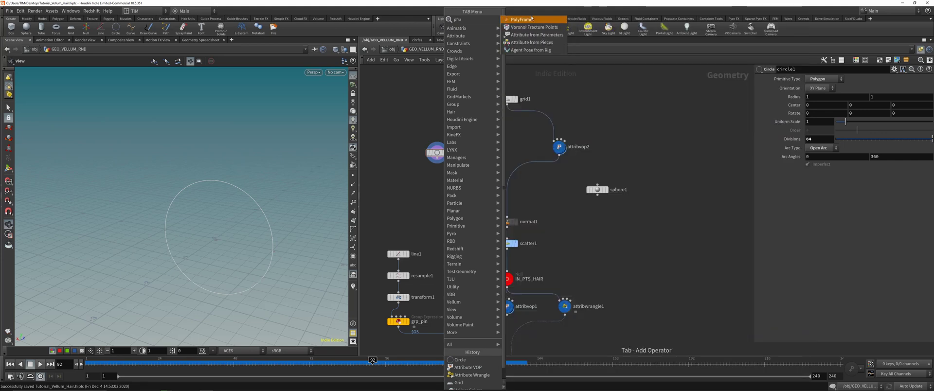
pyautogui.press('Return')
pyautogui.click(437, 181)
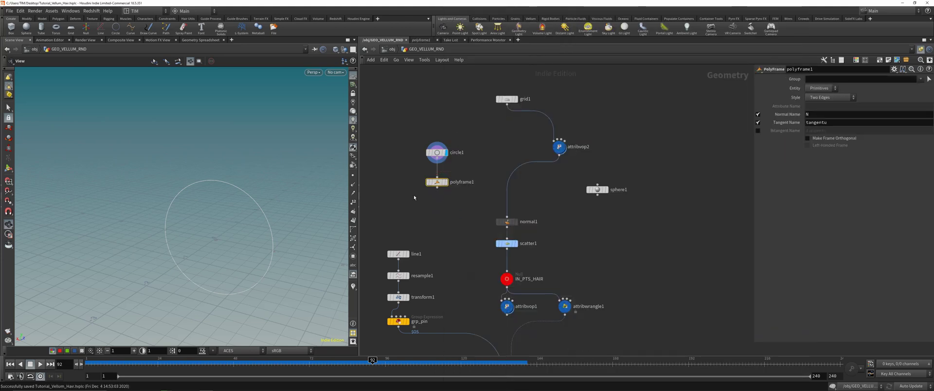
pyautogui.click(445, 182)
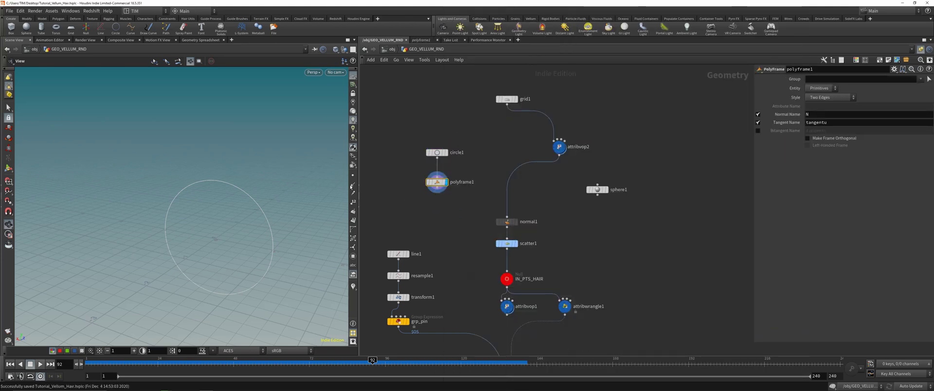
# Disable polyframe1's Normal Name output and set its Tangent Name to N
pyautogui.click(757, 113)
pyautogui.click(834, 122)
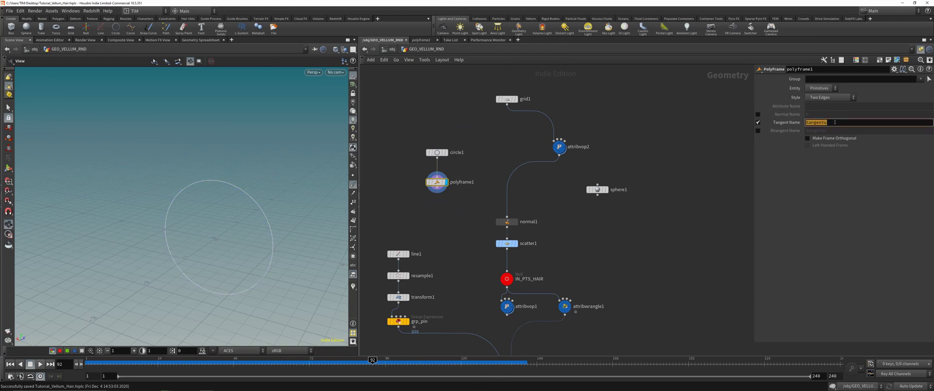
pyautogui.write('N')
pyautogui.press('Return')
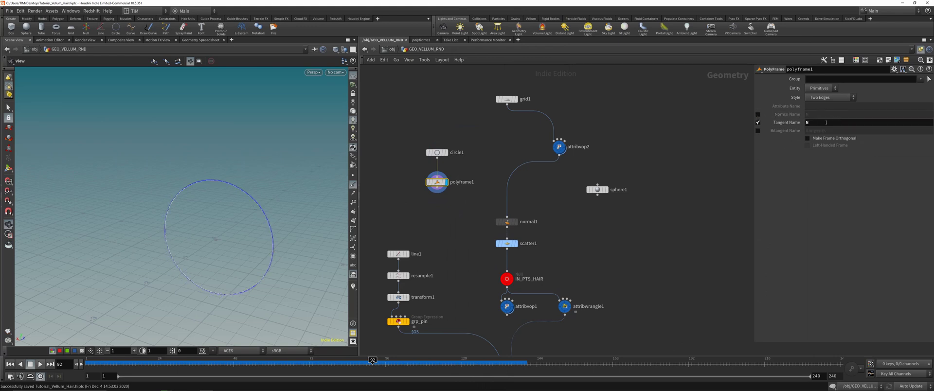
# Replace polyframe1's tangent output with a bitangent output named N, and save the scene
pyautogui.click(757, 130)
pyautogui.click(757, 122)
pyautogui.click(825, 131)
pyautogui.write('N')
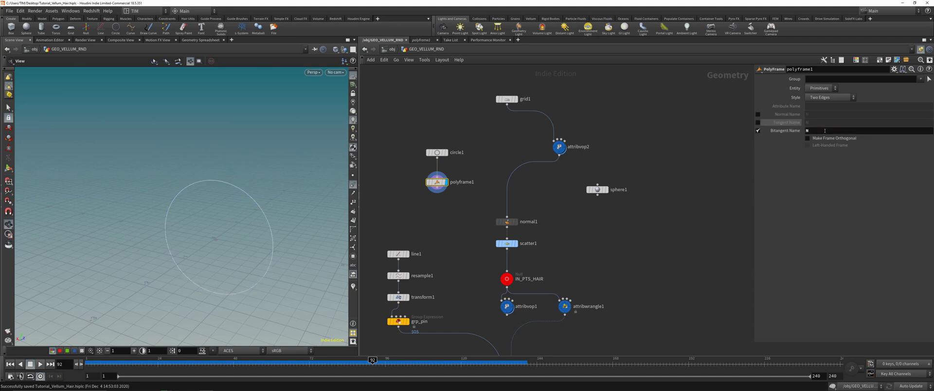
pyautogui.hotkey('ctrl', 's')
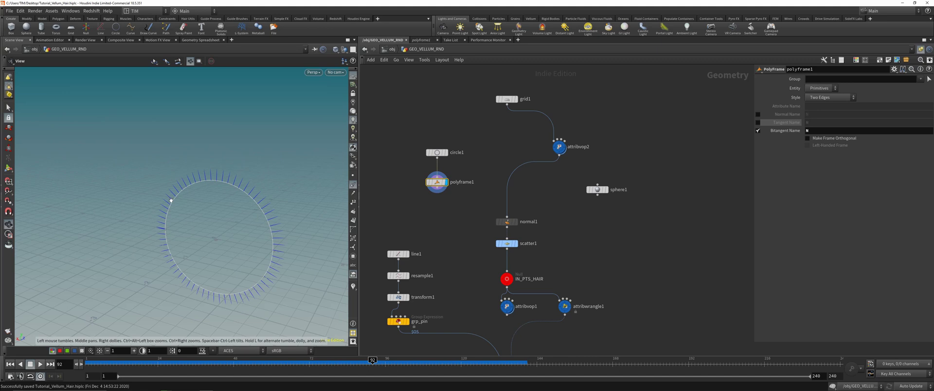
pyautogui.moveTo(171, 200); pyautogui.dragTo(194, 205)
pyautogui.moveTo(194, 204); pyautogui.dragTo(202, 212, button='middle')
pyautogui.moveTo(202, 212); pyautogui.dragTo(232, 177, button='right')
pyautogui.moveTo(231, 177); pyautogui.dragTo(235, 164, button='middle')
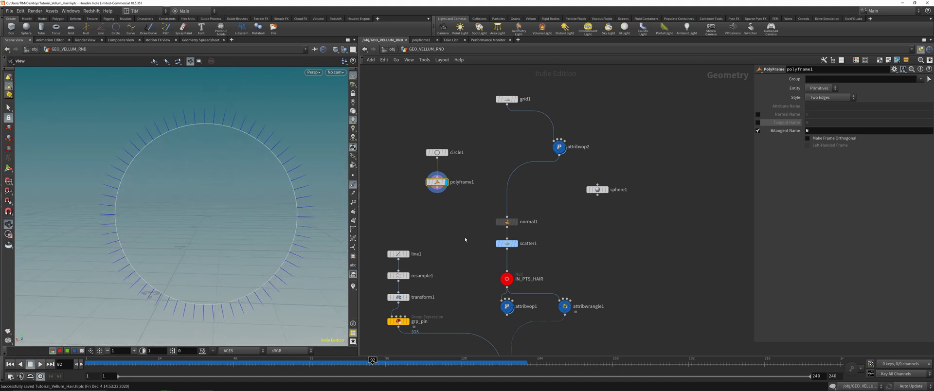
# Try a Fuse node displayed below polyframe1, and delete it
pyautogui.press('Tab')
pyautogui.write('null')
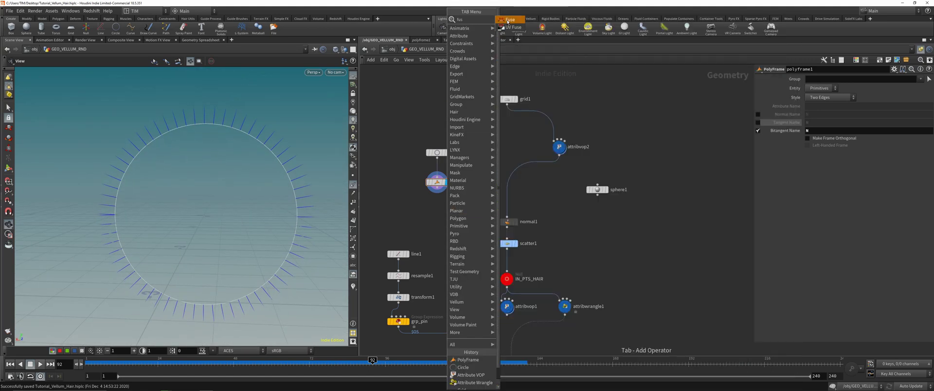
pyautogui.press('Return')
pyautogui.click(437, 206)
pyautogui.click(446, 207)
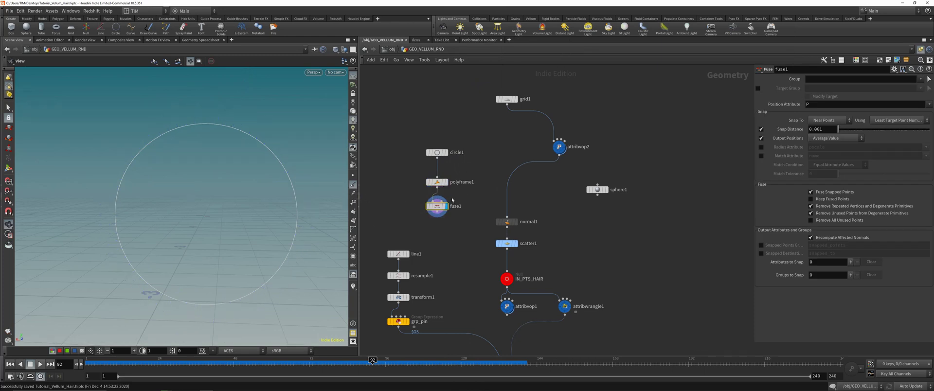
pyautogui.press('Delete')
# Try the Closed Arc, Sliced Arc and Closed arc types on circle1, and restore Open Arc
pyautogui.click(437, 152)
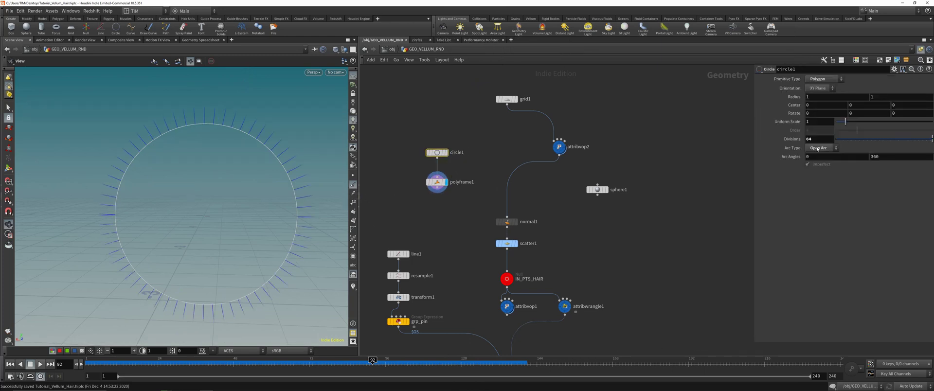
pyautogui.click(817, 148)
pyautogui.click(817, 170)
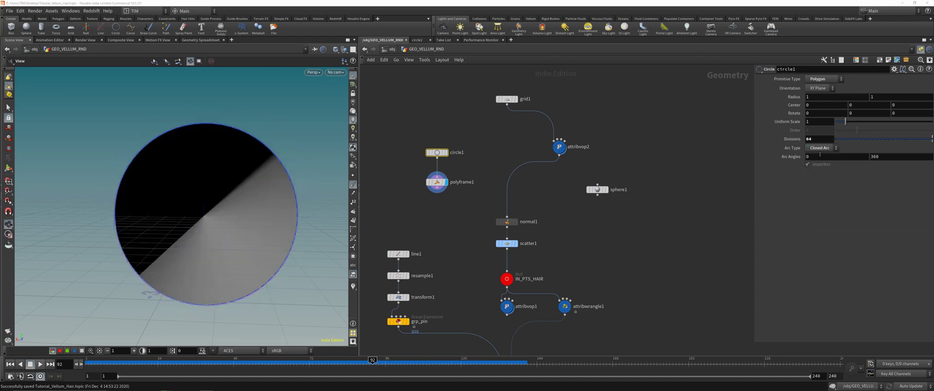
pyautogui.click(816, 148)
pyautogui.click(815, 178)
pyautogui.click(816, 148)
pyautogui.click(816, 157)
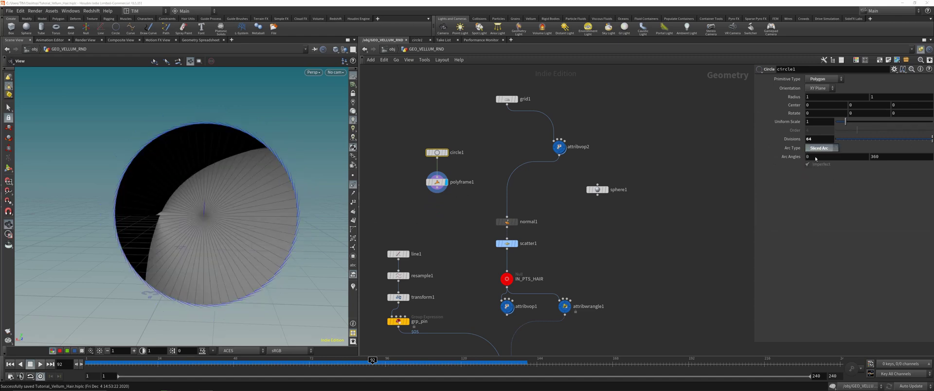
pyautogui.click(816, 150)
pyautogui.click(815, 157)
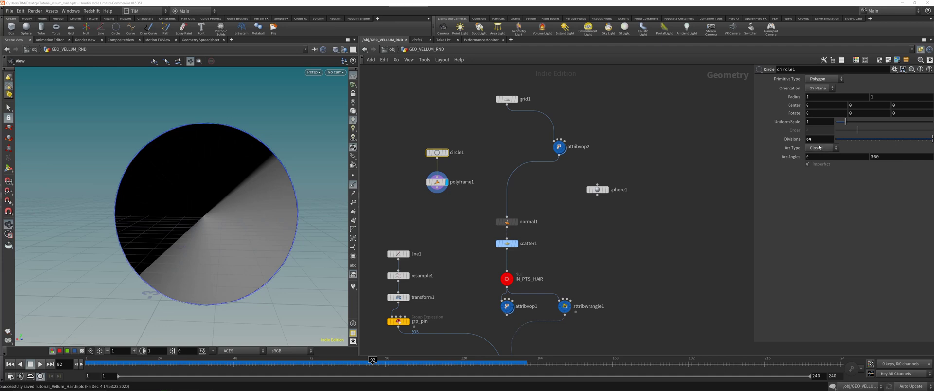
pyautogui.click(819, 147)
pyautogui.click(816, 164)
# Feed polyframe1 into normal1 in place of attribvop2 and display scatter1
pyautogui.click(441, 184)
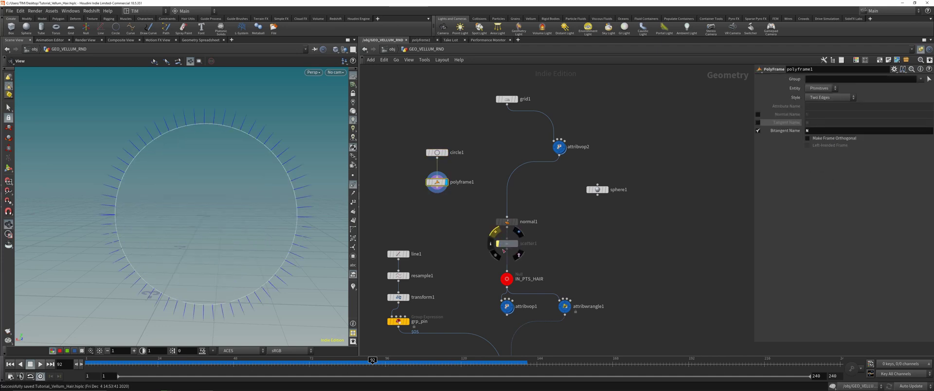
pyautogui.click(506, 244)
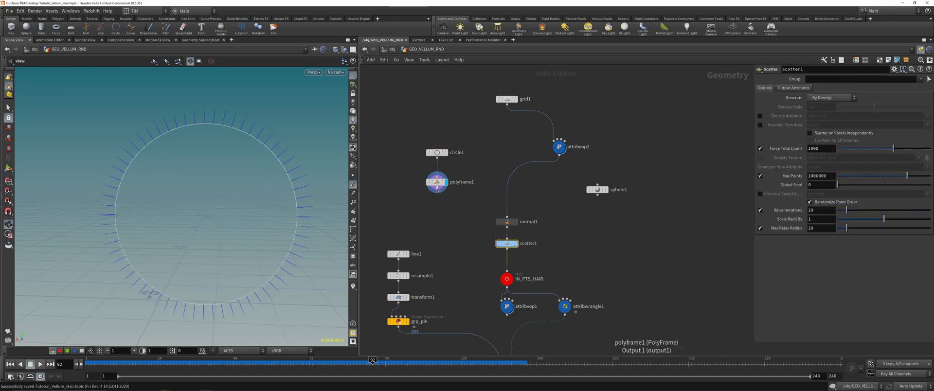
pyautogui.moveTo(437, 190); pyautogui.dragTo(507, 218)
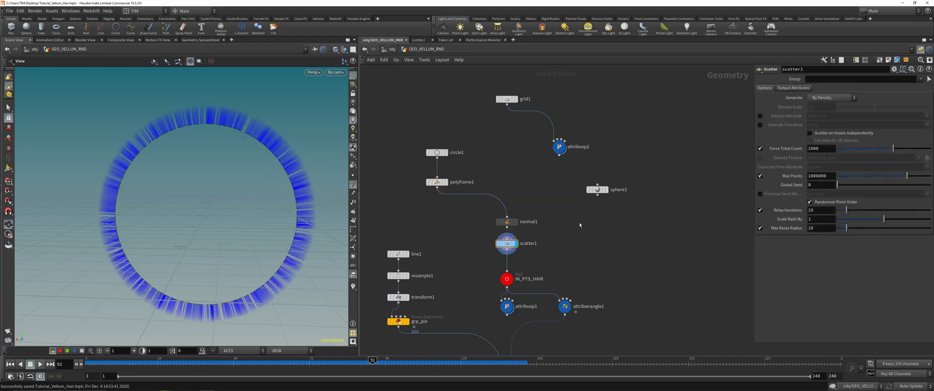
# Turn off relax iterations on scatter1 and set its global seed to 3.64
pyautogui.click(771, 211)
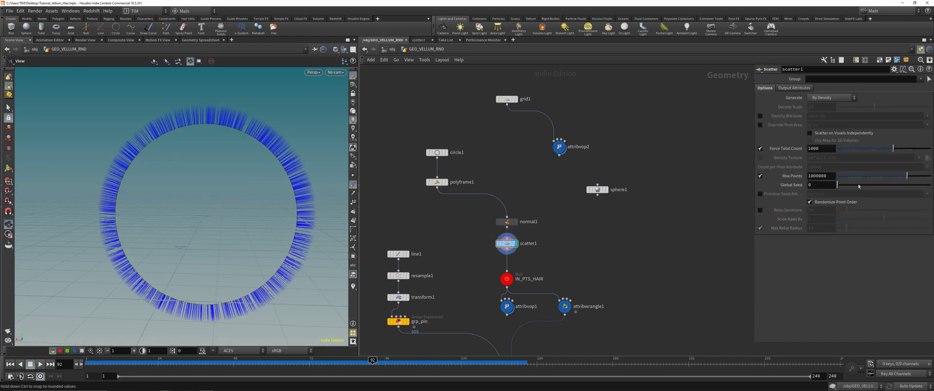
pyautogui.moveTo(858, 186); pyautogui.dragTo(871, 186)
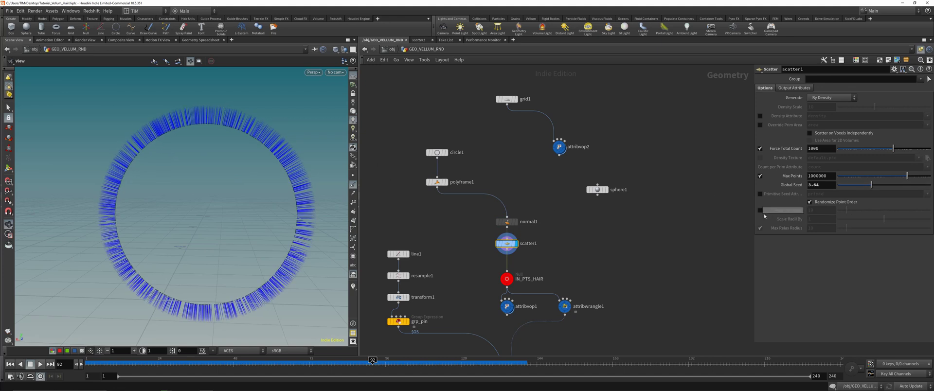
# Display the copytopoints1 output and examine the hair distribution around the circle
pyautogui.moveTo(441, 278); pyautogui.dragTo(452, 181, button='middle')
pyautogui.click(517, 279)
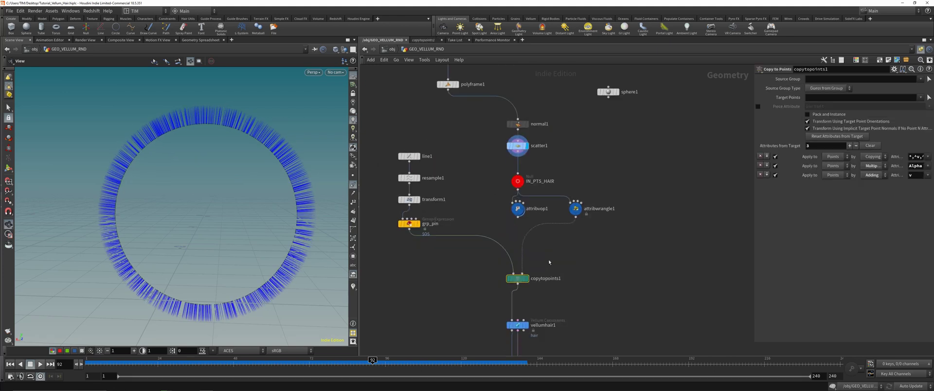
pyautogui.scroll(-5, 243, 190)
pyautogui.scroll(3, 233, 188)
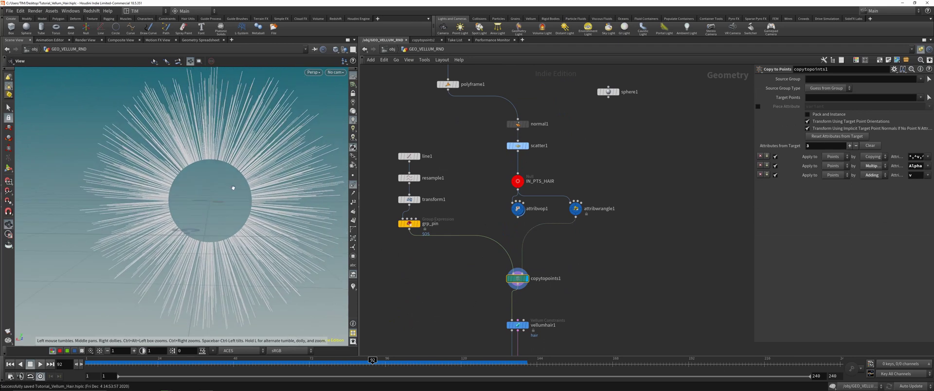
pyautogui.moveTo(470, 160); pyautogui.dragTo(469, 213, button='middle')
pyautogui.moveTo(445, 139); pyautogui.dragTo(444, 131)
pyautogui.moveTo(235, 187); pyautogui.dragTo(229, 209)
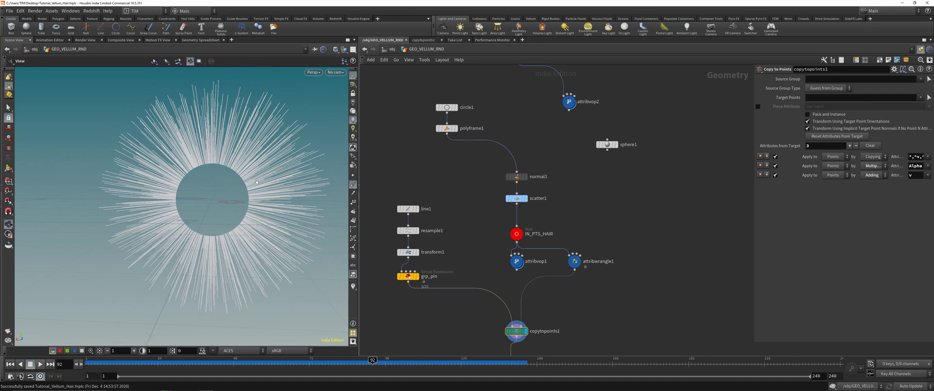
pyautogui.moveTo(257, 182); pyautogui.dragTo(251, 177)
pyautogui.moveTo(251, 177); pyautogui.dragTo(229, 179, button='middle')
pyautogui.scroll(1, 228, 180)
pyautogui.moveTo(582, 324); pyautogui.dragTo(573, 223, button='middle')
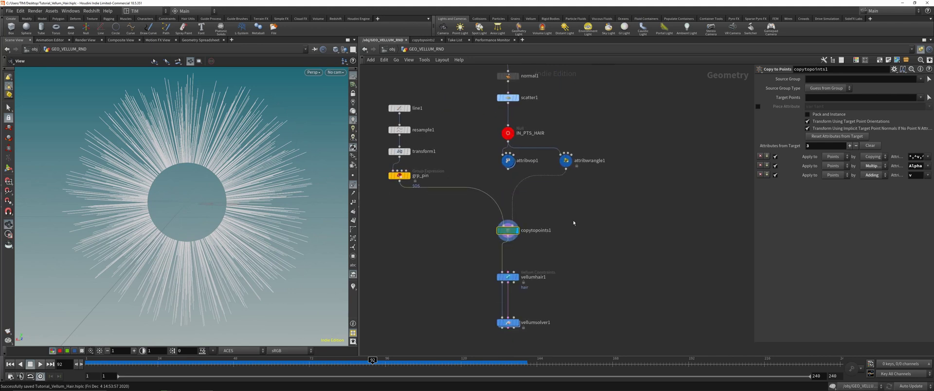
# Display vellumsolver1, play the simulation from the first frame and scrub to frame 21
pyautogui.click(507, 322)
pyautogui.click(516, 322)
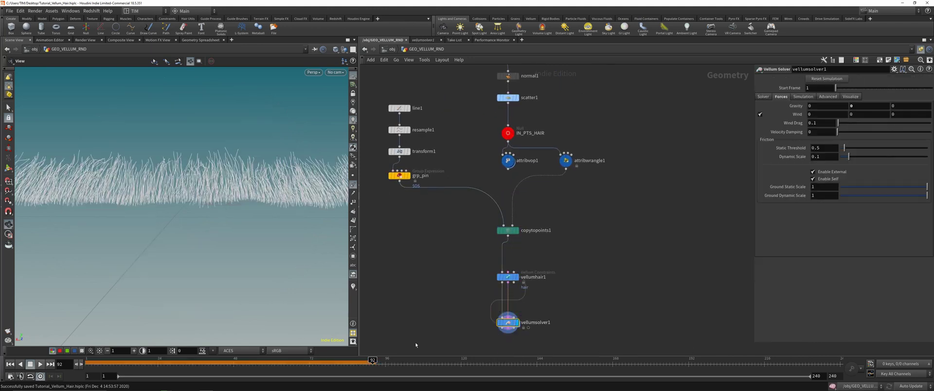
pyautogui.click(10, 364)
pyautogui.click(40, 363)
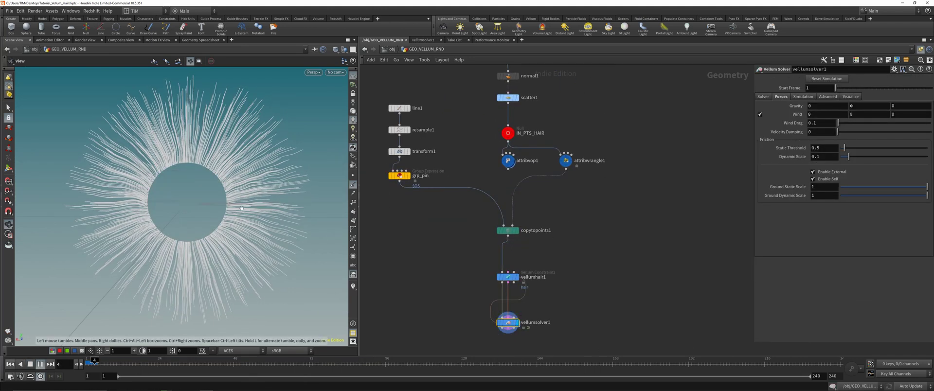
pyautogui.moveTo(154, 196); pyautogui.dragTo(184, 208)
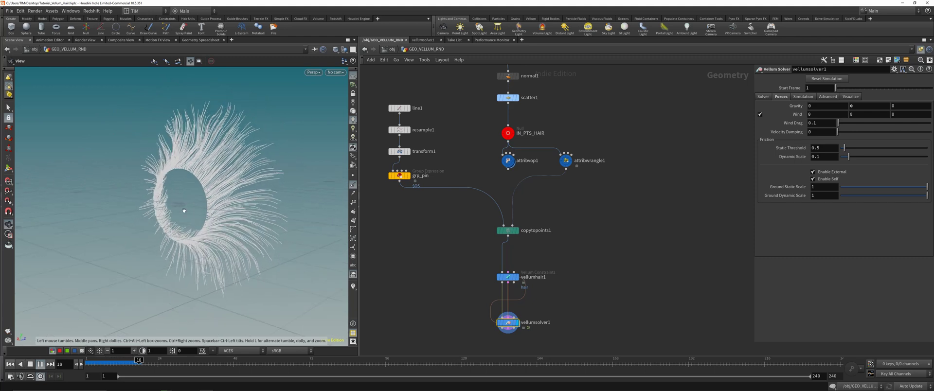
pyautogui.moveTo(122, 363); pyautogui.dragTo(148, 363)
# In the solver's forces network, set popwind1's Y wind velocity to 0.25 and its swirl scale to 0.7 on all axes
pyautogui.doubleClick(508, 323)
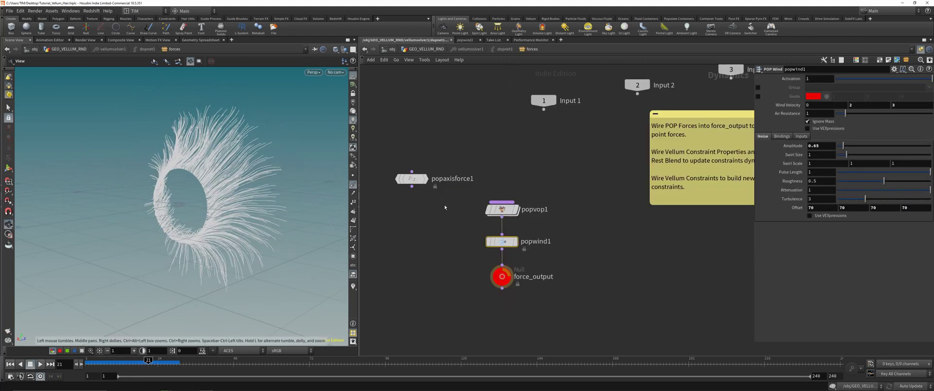
pyautogui.click(855, 105)
pyautogui.write('0.25')
pyautogui.press('Return')
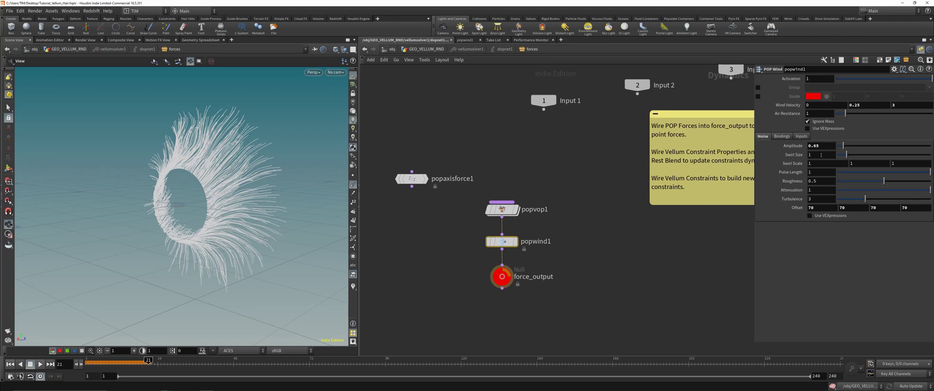
pyautogui.moveTo(789, 166); pyautogui.dragTo(773, 165, button='middle')
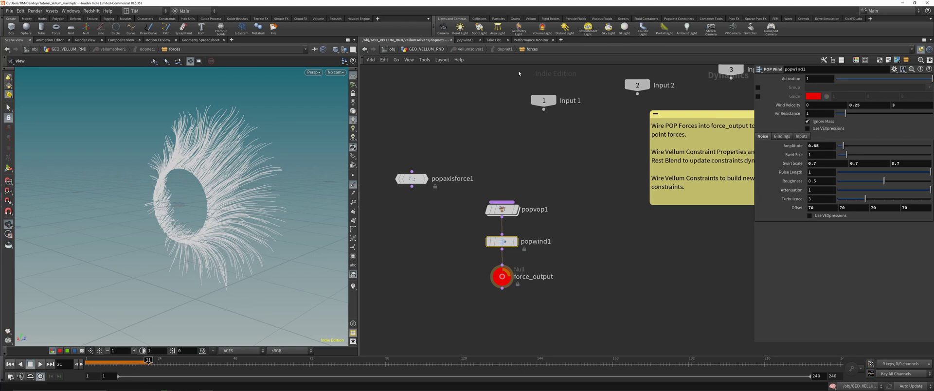
# Return to the GEO_VELLUM_RND network, replay the simulation from the first frame and examine the hair motion from several angles
pyautogui.click(421, 49)
pyautogui.click(9, 365)
pyautogui.click(40, 364)
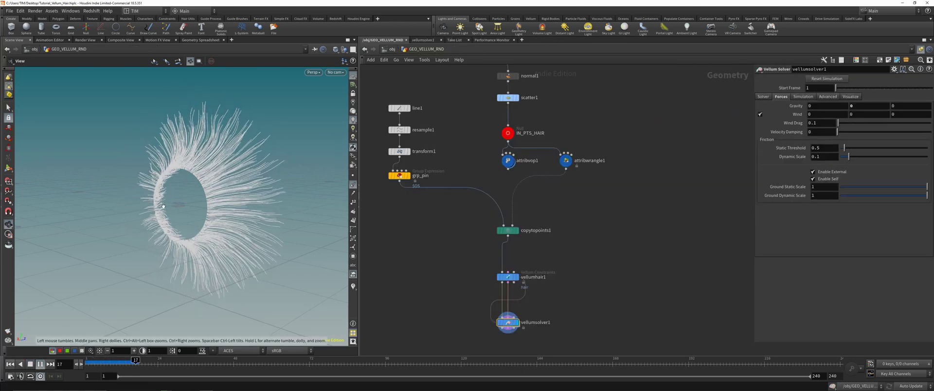
pyautogui.moveTo(238, 193); pyautogui.dragTo(222, 204)
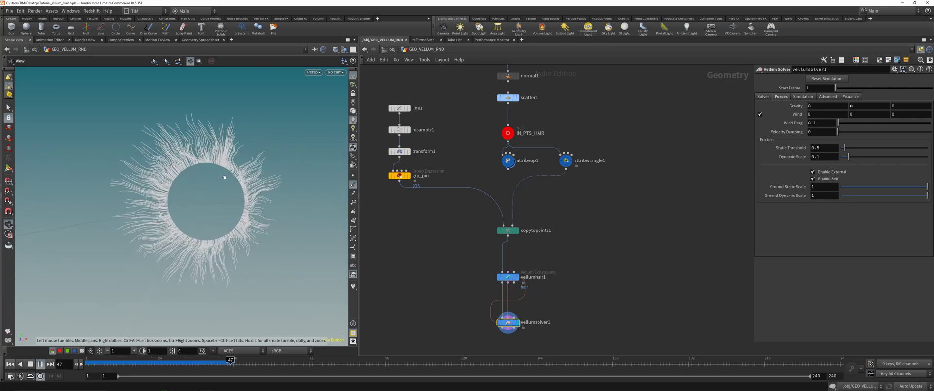
pyautogui.moveTo(225, 177); pyautogui.dragTo(216, 131)
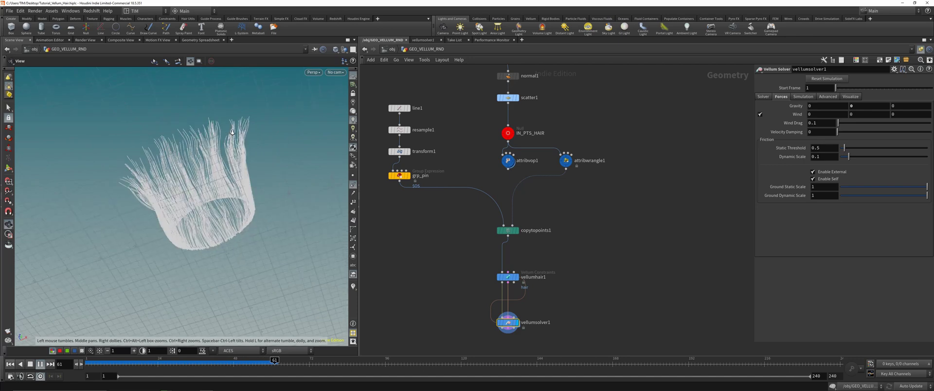
pyautogui.moveTo(223, 220); pyautogui.dragTo(241, 224)
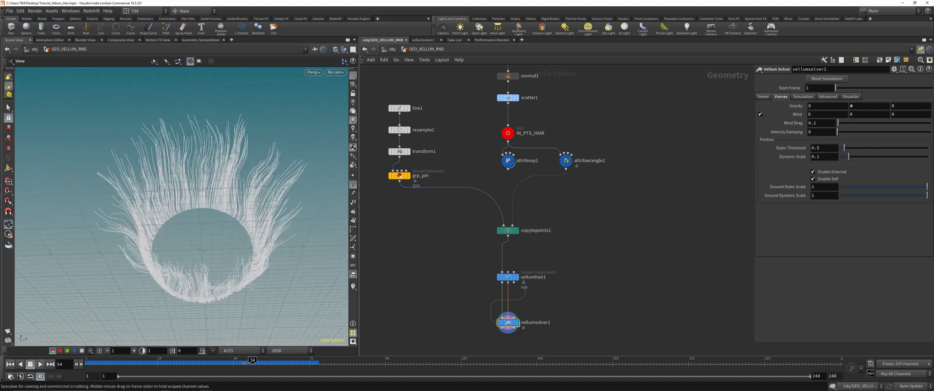
pyautogui.moveTo(243, 363)
pyautogui.mouseDown()
pyautogui.moveTo(90, 362)
pyautogui.moveTo(234, 361)
pyautogui.mouseUp()
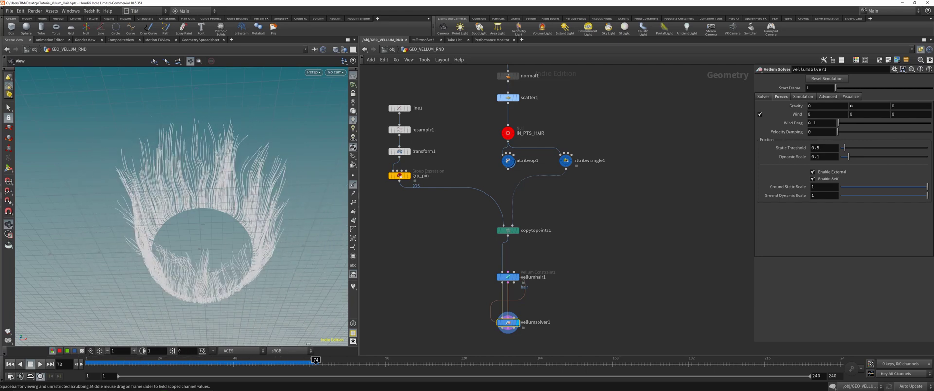
# Save the scene and display the outputs of circle1 and polyframe1 one after the other
pyautogui.moveTo(195, 342); pyautogui.dragTo(161, 186)
pyautogui.moveTo(425, 214); pyautogui.dragTo(444, 341, button='middle')
pyautogui.hotkey('ctrl', 's')
pyautogui.click(458, 132)
pyautogui.press('r')
pyautogui.click(455, 155)
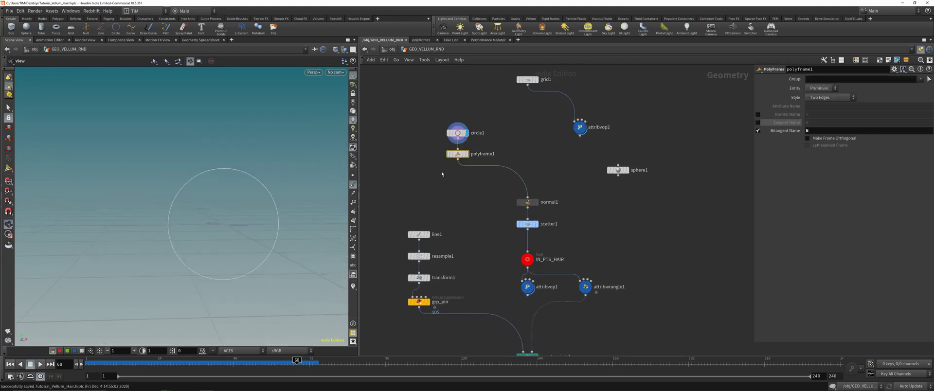
pyautogui.press('r')
# Arrange circle1, polyframe1 and normal1 in one vertical chain away from scatter1, and display normal1
pyautogui.moveTo(447, 158); pyautogui.dragTo(447, 184, button='middle')
pyautogui.moveTo(456, 181); pyautogui.dragTo(437, 161)
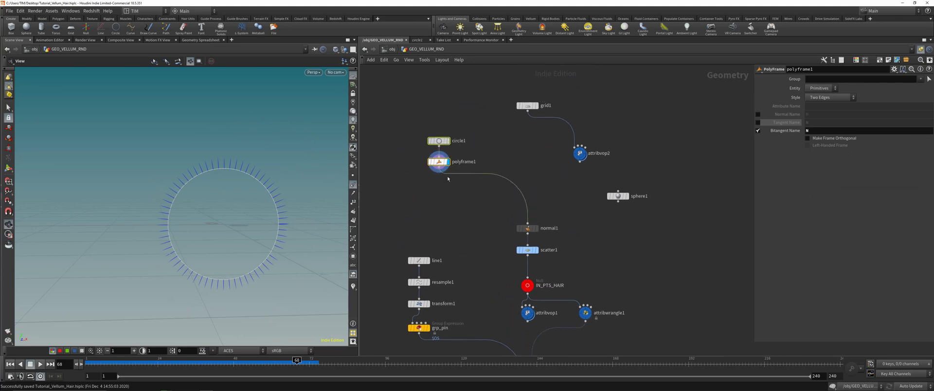
pyautogui.click(448, 180)
pyautogui.moveTo(522, 230); pyautogui.dragTo(434, 188)
pyautogui.press('r')
# Add a Copy and Transform node after normal1 and display its output
pyautogui.press('Tab')
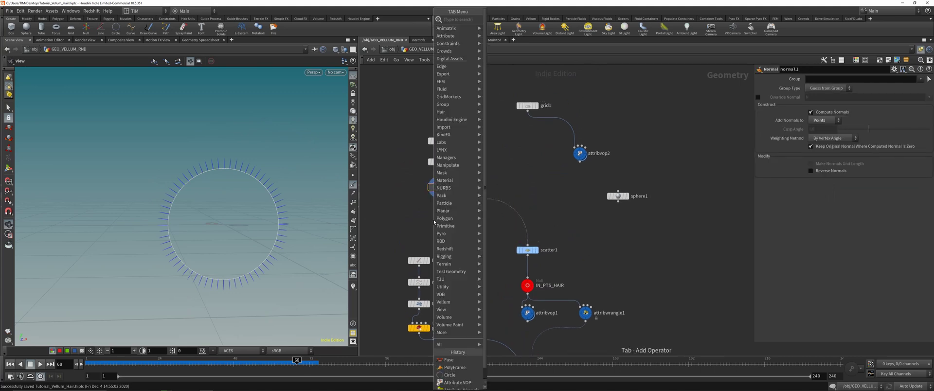
pyautogui.write('cat')
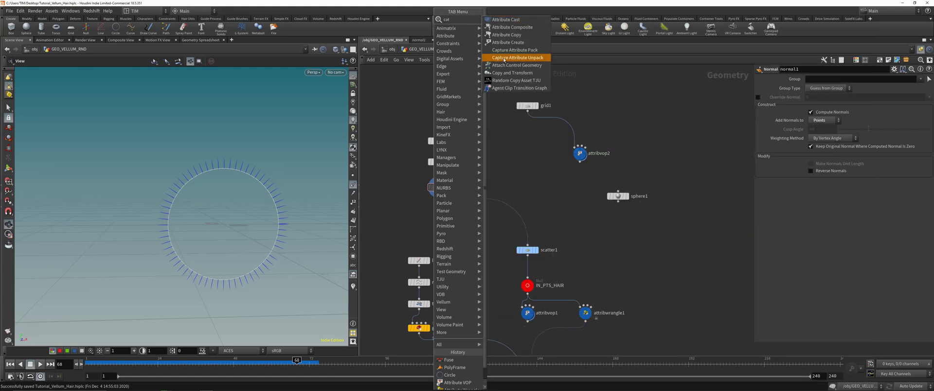
pyautogui.click(512, 73)
pyautogui.click(438, 214)
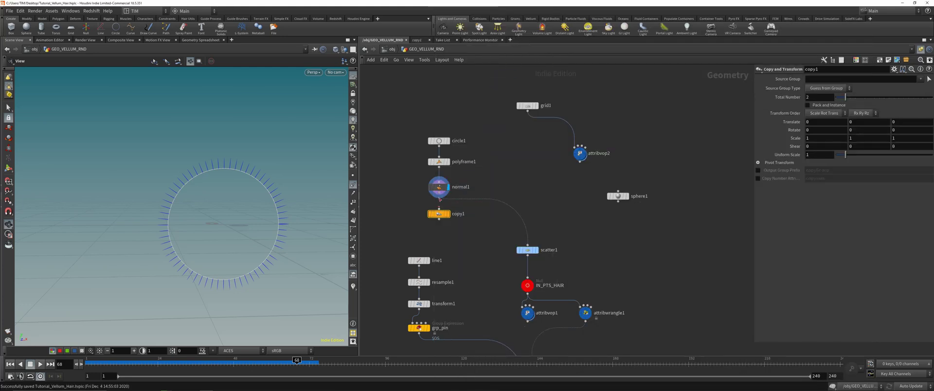
pyautogui.press('r')
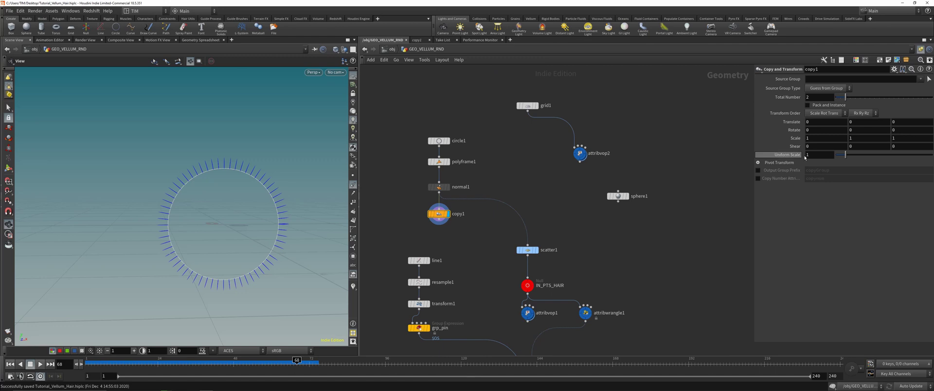
# Set the circle copies to a uniform scale of 0.8 and a total number of 4, and connect copy1 to scatter1
pyautogui.moveTo(808, 156); pyautogui.dragTo(796, 156, button='middle')
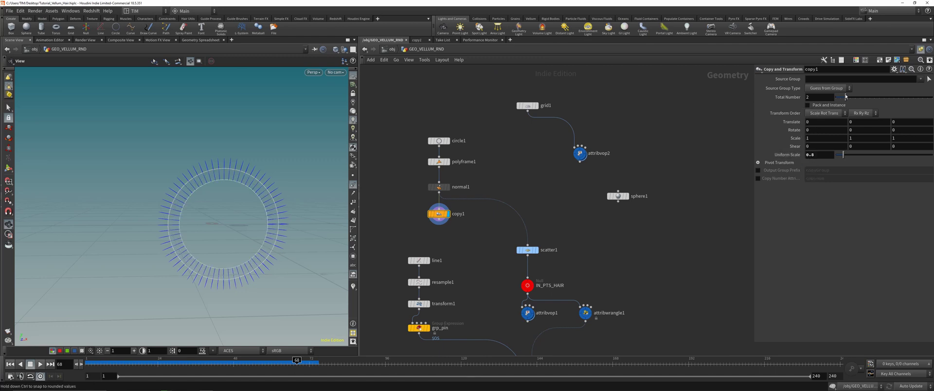
pyautogui.moveTo(846, 96)
pyautogui.mouseDown()
pyautogui.moveTo(870, 97)
pyautogui.moveTo(857, 97)
pyautogui.mouseUp()
pyautogui.moveTo(440, 220); pyautogui.dragTo(527, 245)
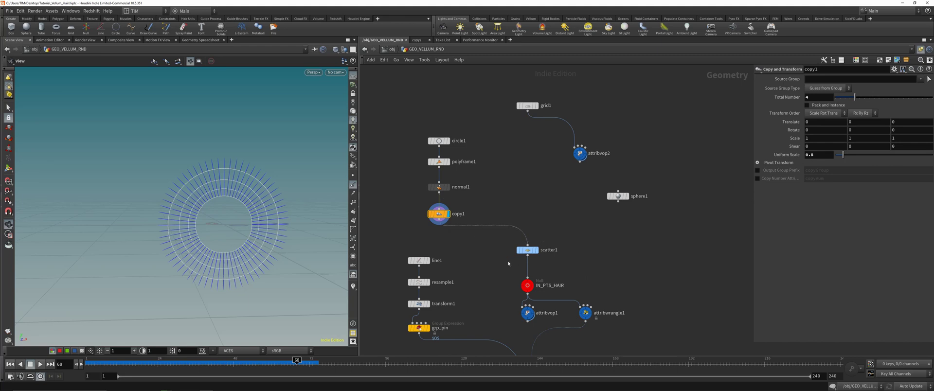
# Display scatter1, save the scene, set the forced total point count to 1500 and slightly adjust the global seed
pyautogui.click(528, 250)
pyautogui.press('r')
pyautogui.moveTo(577, 257); pyautogui.dragTo(558, 200, button='middle')
pyautogui.hotkey('ctrl', 's')
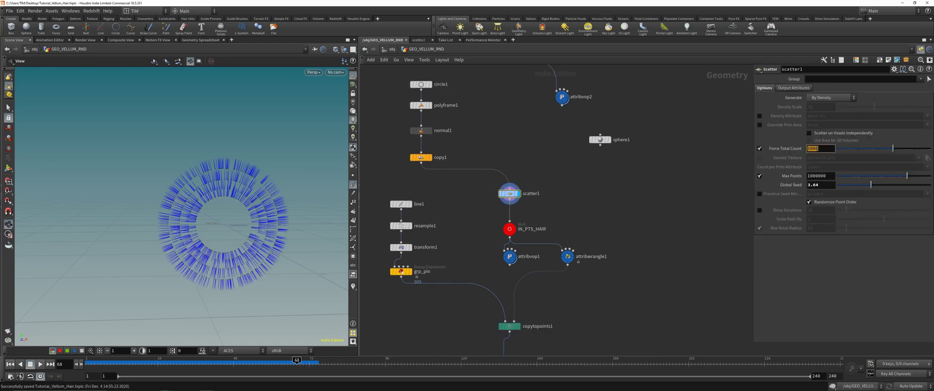
pyautogui.click(817, 148)
pyautogui.write('1500')
pyautogui.press('Return')
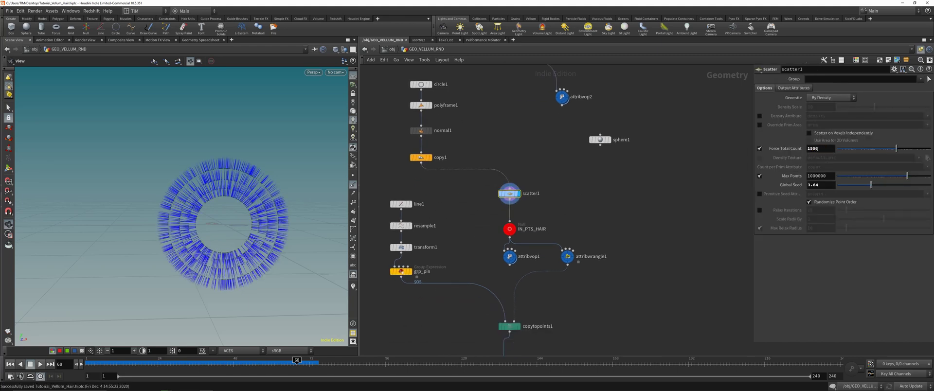
pyautogui.scroll(1, 564, 311)
pyautogui.moveTo(562, 313); pyautogui.dragTo(558, 301, button='middle')
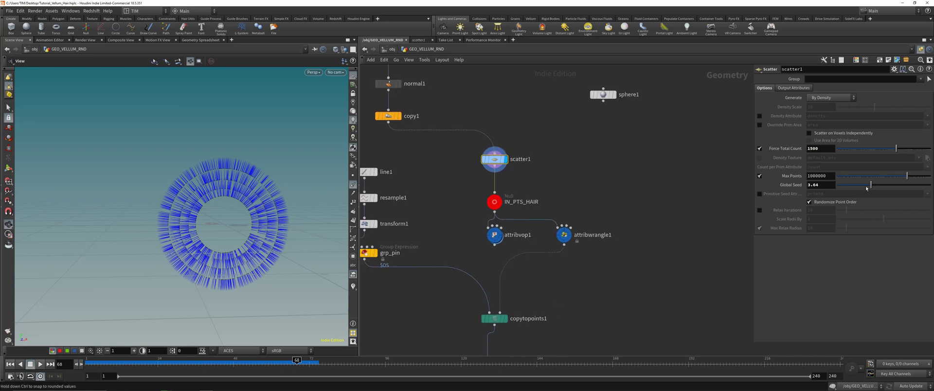
pyautogui.moveTo(870, 185); pyautogui.dragTo(869, 186)
# Display vellumsolver1, play the simulation from the first frame and examine the hair growing on the concentric circles up close
pyautogui.moveTo(484, 333); pyautogui.dragTo(480, 215, button='middle')
pyautogui.click(499, 312)
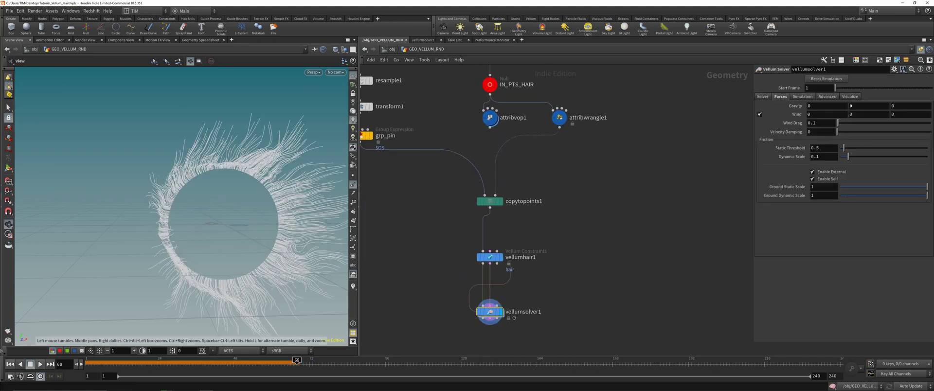
pyautogui.click(10, 364)
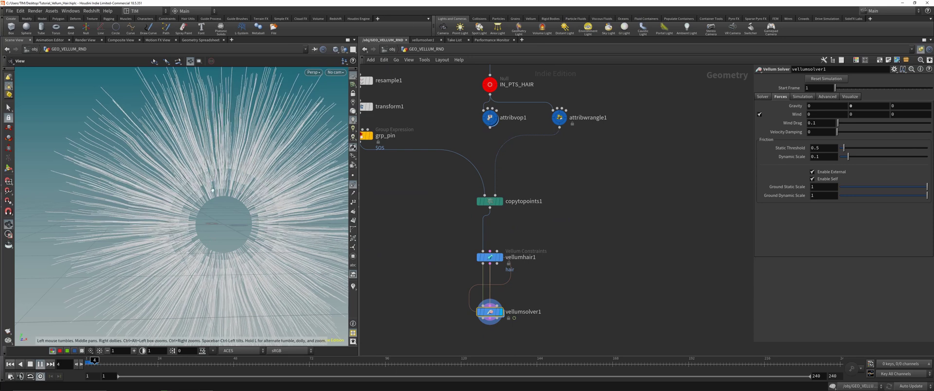
pyautogui.moveTo(120, 318); pyautogui.dragTo(208, 257)
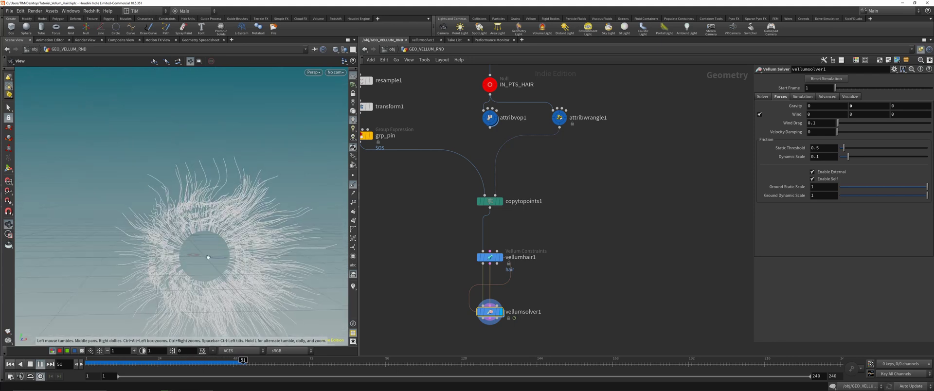
pyautogui.moveTo(233, 176); pyautogui.dragTo(171, 196, button='right')
pyautogui.moveTo(406, 170); pyautogui.dragTo(446, 262, button='middle')
pyautogui.scroll(-4, 446, 260)
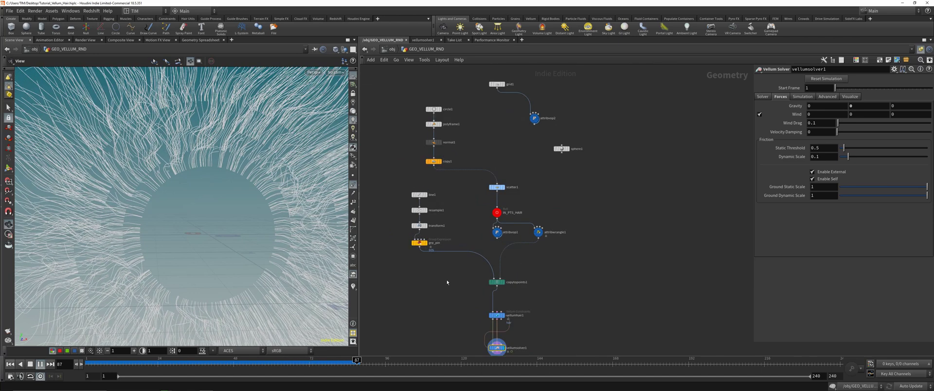
pyautogui.moveTo(514, 355); pyautogui.dragTo(501, 318, button='middle')
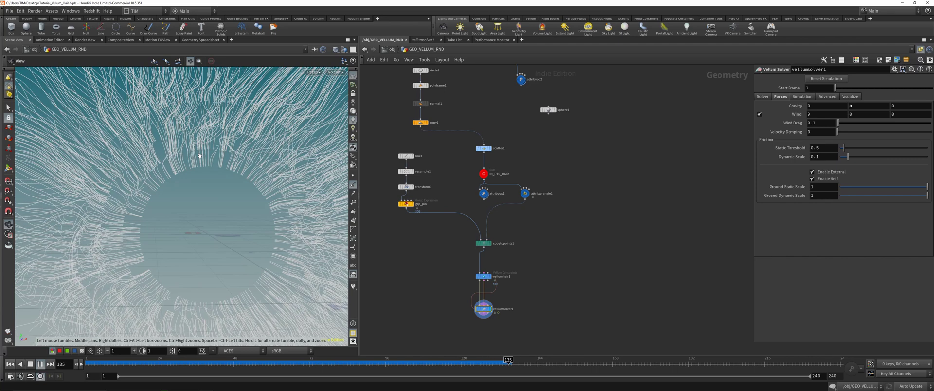
# Scrub the simulation back to about frame 66 and examine the whole hair shape from the side
pyautogui.scroll(-8, 206, 136)
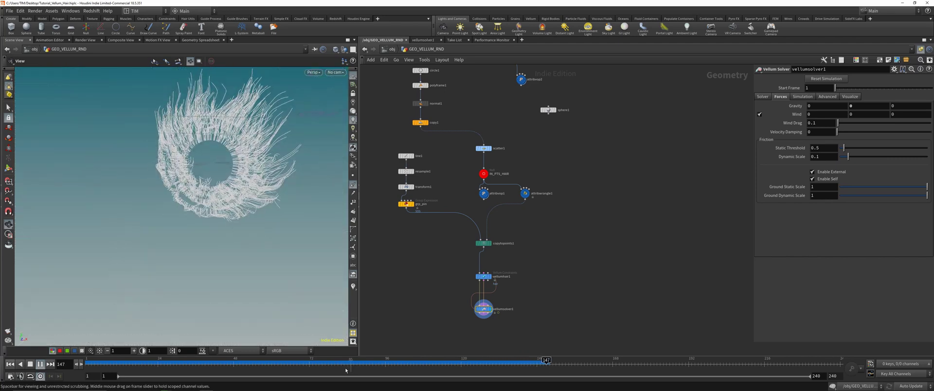
pyautogui.moveTo(321, 364); pyautogui.dragTo(200, 351)
pyautogui.moveTo(202, 213); pyautogui.dragTo(236, 163)
pyautogui.moveTo(236, 163); pyautogui.dragTo(212, 209, button='middle')
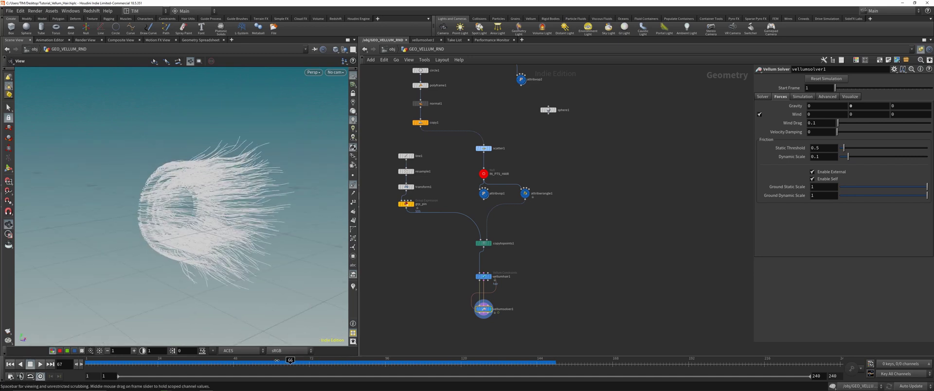
# Scrub the simulation back to frame 30 and view the whole hair shape from the front
pyautogui.click(164, 363)
pyautogui.moveTo(163, 362); pyautogui.dragTo(177, 363)
pyautogui.moveTo(227, 214); pyautogui.dragTo(177, 202)
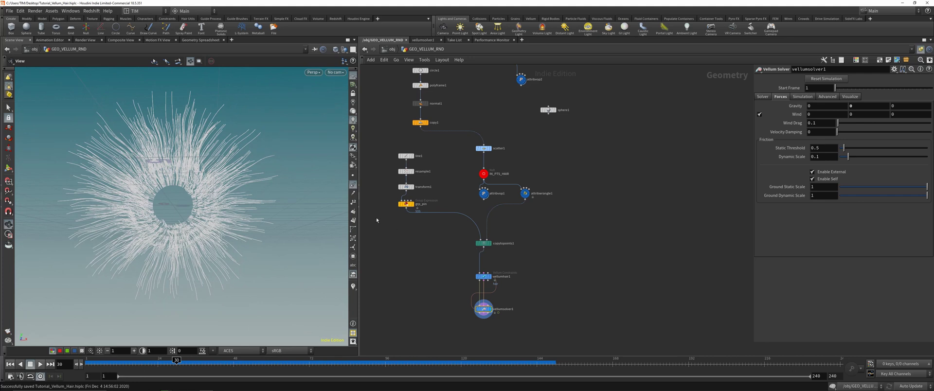
# Add a Resample node connected to the first output of vellumsolver1, display it and set its length to 0.01
pyautogui.moveTo(438, 264); pyautogui.dragTo(445, 194, button='middle')
pyautogui.press('Tab')
pyautogui.write('resa')
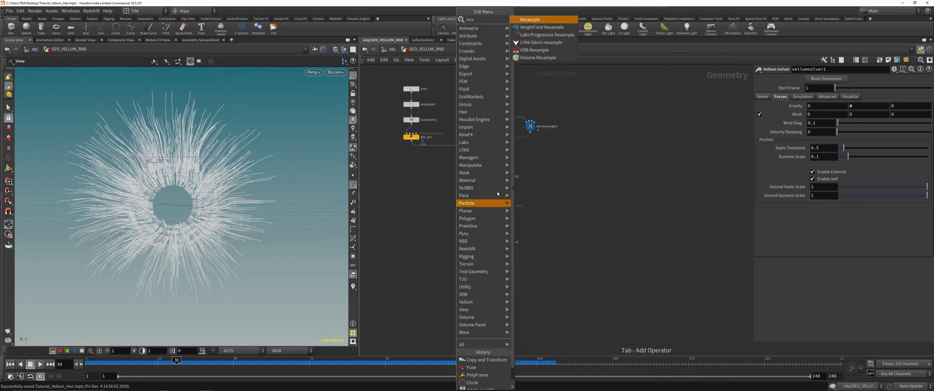
pyautogui.click(544, 20)
pyautogui.click(453, 284)
pyautogui.scroll(5, 475, 249)
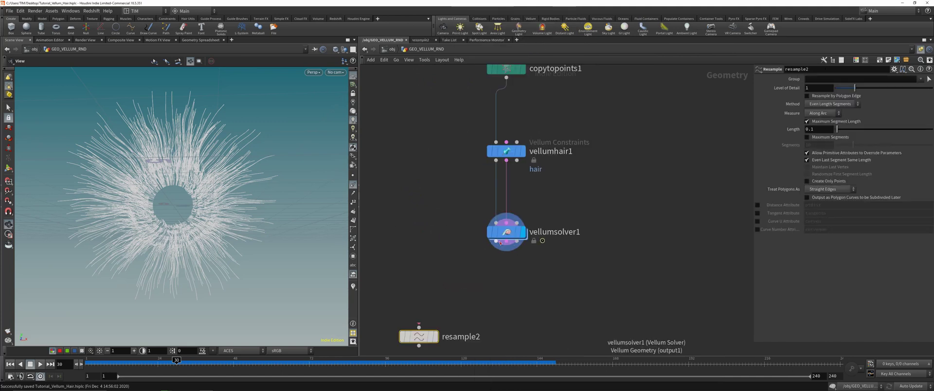
pyautogui.moveTo(496, 241); pyautogui.dragTo(424, 322)
pyautogui.moveTo(388, 352); pyautogui.dragTo(391, 307, button='middle')
pyautogui.click(437, 291)
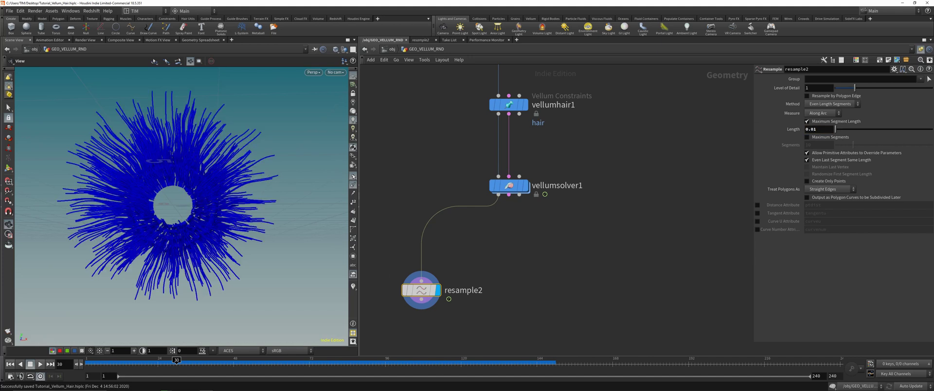
pyautogui.scroll(2, 505, 296)
pyautogui.scroll(-3, 462, 275)
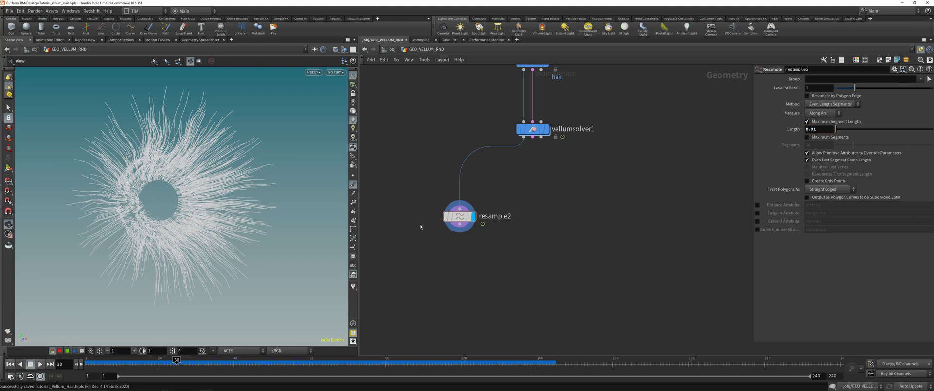
# Duplicate resample2 as a second branch, connect the copy to the first output of vellumsolver1 and set its length to 0.1
pyautogui.keyDown('alt'); pyautogui.moveTo(458, 217); pyautogui.dragTo(587, 255); pyautogui.keyUp('alt')
pyautogui.press('y')
pyautogui.moveTo(608, 221); pyautogui.dragTo(611, 220)
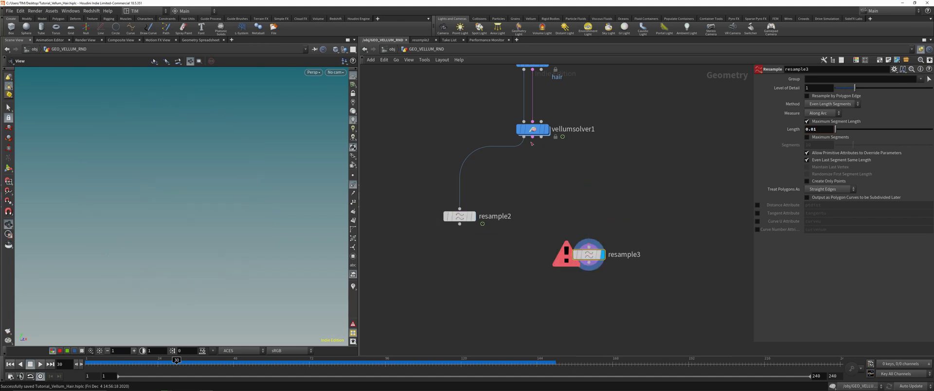
pyautogui.click(524, 137)
pyautogui.click(589, 246)
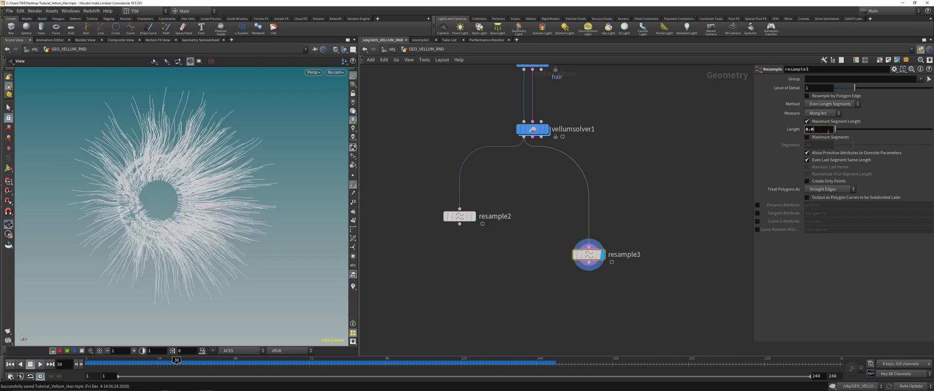
pyautogui.click(352, 178)
pyautogui.click(352, 178)
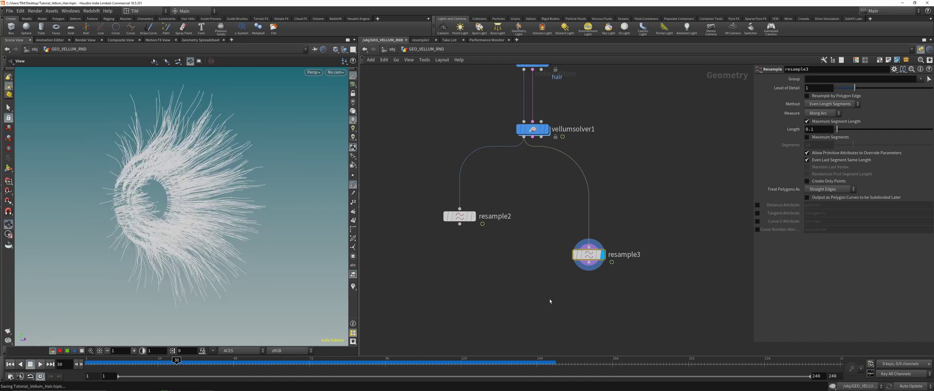
# Add a Wireframe node after resample3 with a wire radius of 0.025, display it and inspect the resulting tubes up close
pyautogui.moveTo(588, 262); pyautogui.dragTo(561, 238, button='middle')
pyautogui.press('Tab')
pyautogui.write('wire')
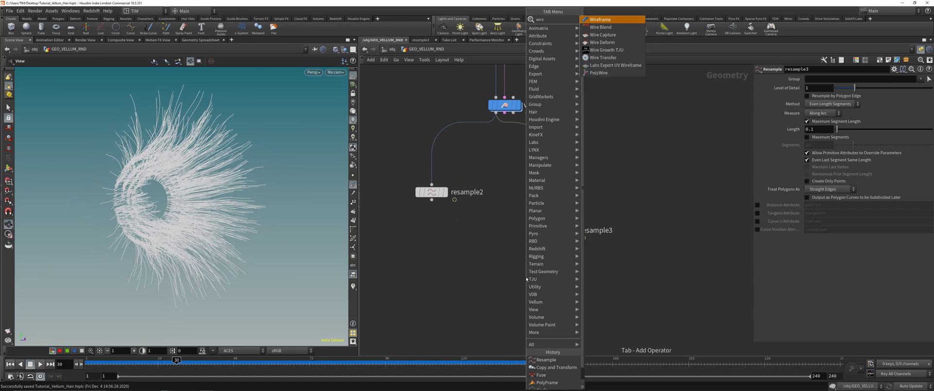
pyautogui.press('Return')
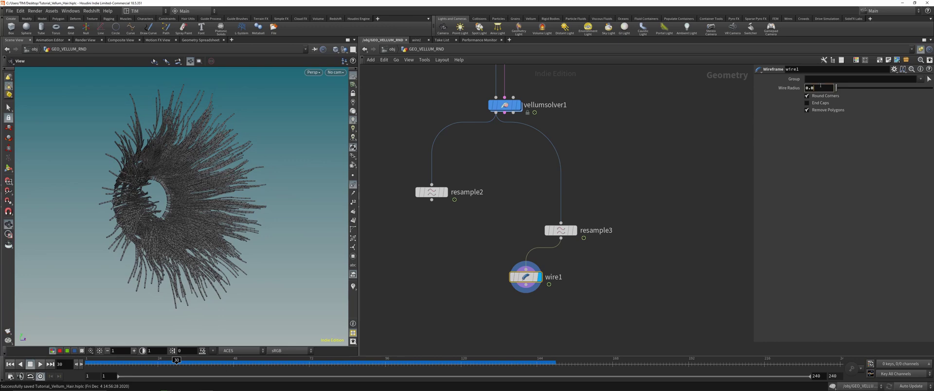
pyautogui.press('Return')
pyautogui.moveTo(231, 196); pyautogui.dragTo(194, 212)
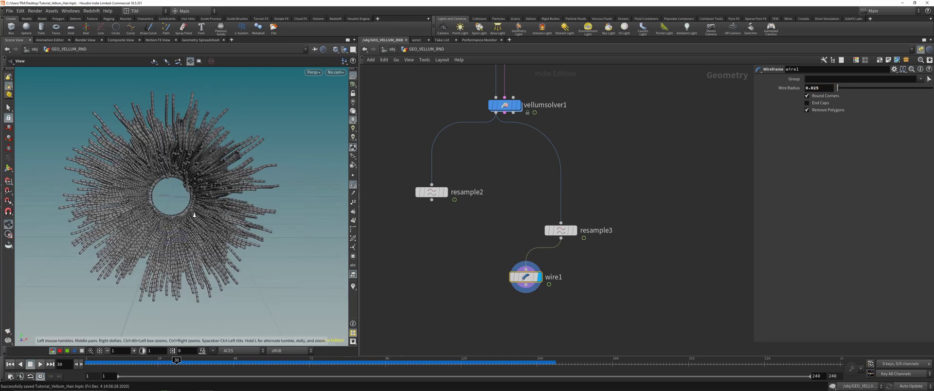
pyautogui.moveTo(193, 212)
pyautogui.mouseDown(button='right')
pyautogui.moveTo(177, 238)
pyautogui.moveTo(196, 225)
pyautogui.mouseUp(button='right')
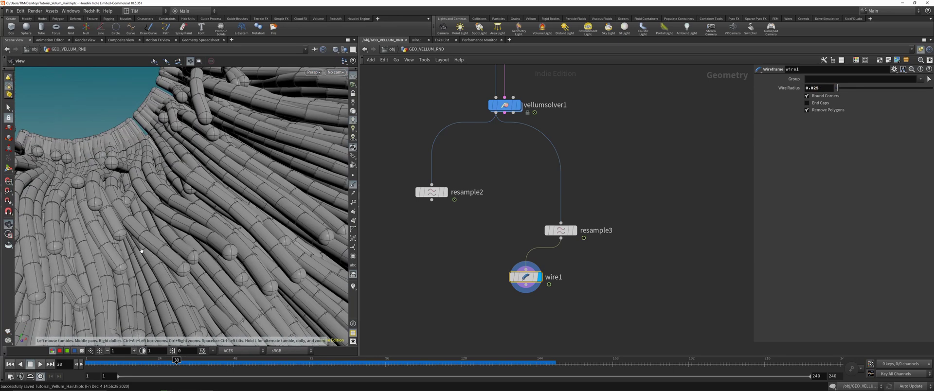
pyautogui.moveTo(141, 251); pyautogui.dragTo(247, 158)
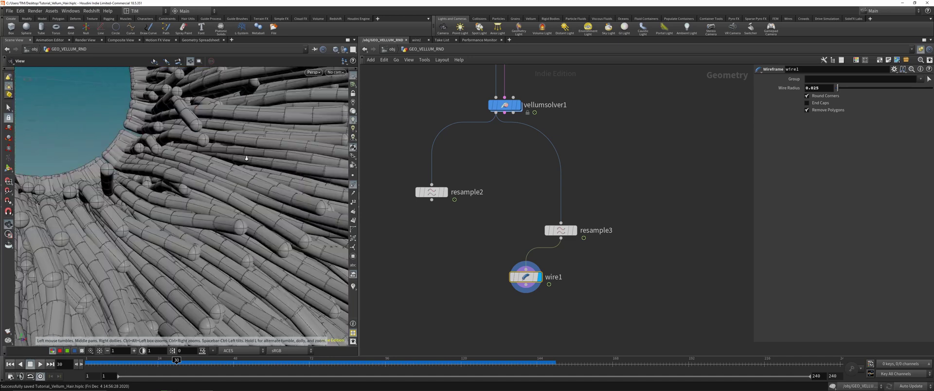
pyautogui.moveTo(247, 158); pyautogui.dragTo(171, 264, button='right')
pyautogui.moveTo(171, 264); pyautogui.dragTo(349, 239)
# Add a VDB from Polygons node after wire1, display it and set its voxel size to 0.01
pyautogui.press('Tab')
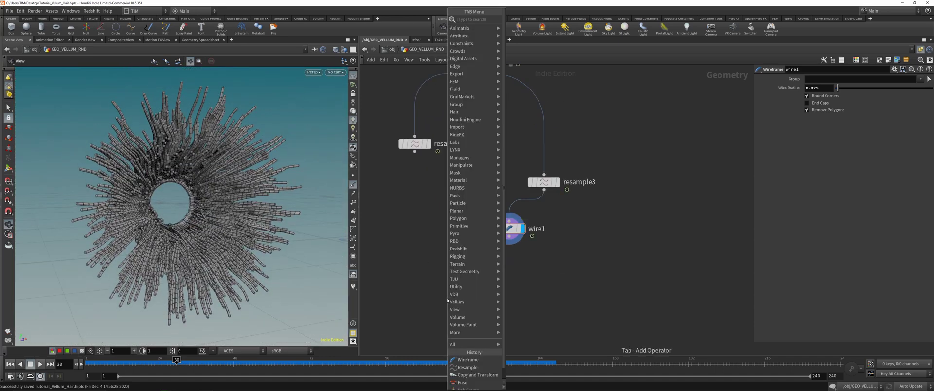
pyautogui.write('vdf')
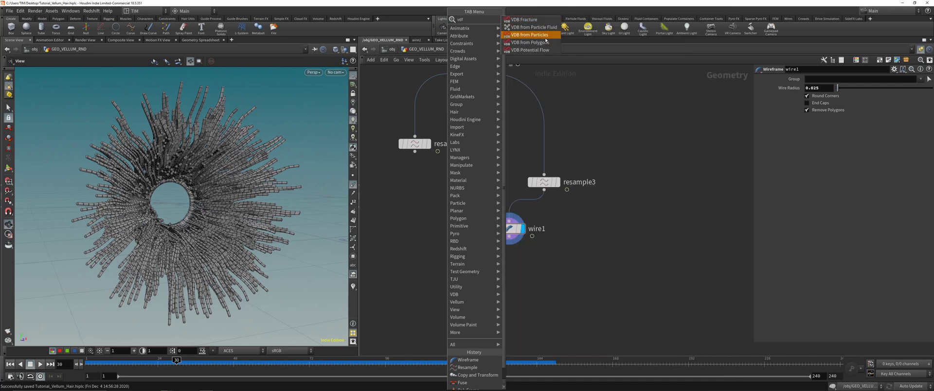
pyautogui.click(545, 41)
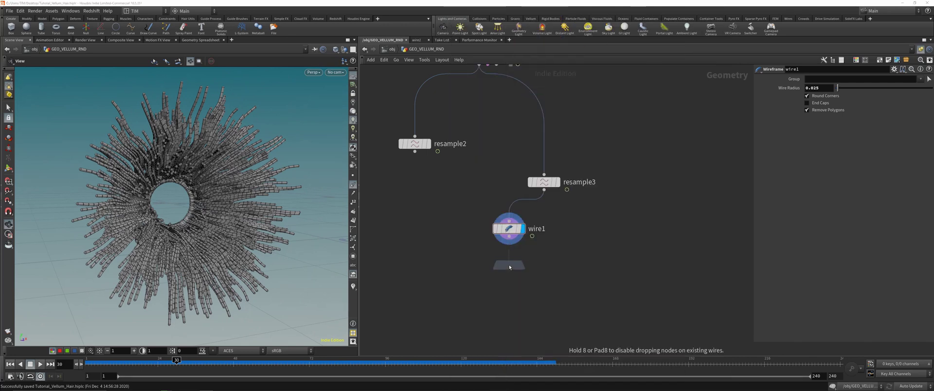
pyautogui.click(548, 259)
pyautogui.press('r')
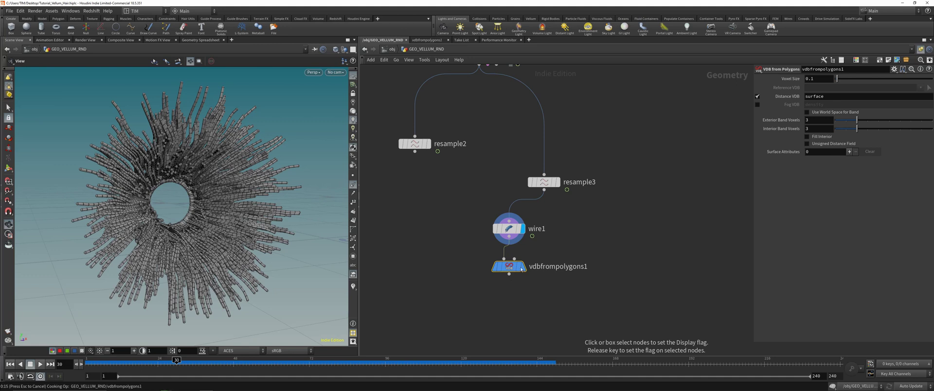
pyautogui.hotkey('ctrl', 's')
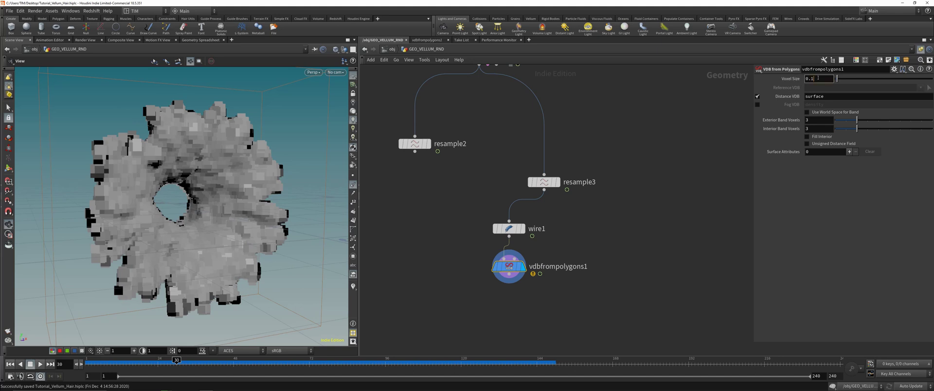
pyautogui.write('1')
pyautogui.press('Return')
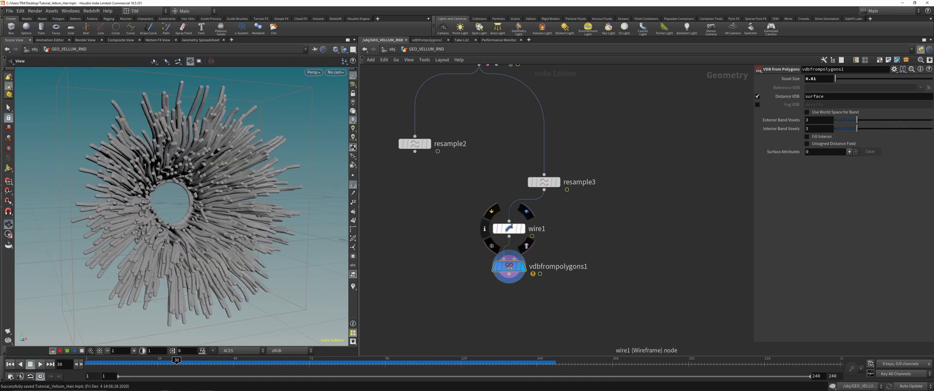
# Add a VDB Smooth SDF node after vdbfrompolygons1 and display it
pyautogui.moveTo(208, 190); pyautogui.dragTo(182, 173)
pyautogui.moveTo(464, 273); pyautogui.dragTo(444, 196, button='middle')
pyautogui.click(489, 196)
pyautogui.press('Tab')
pyautogui.write('smoo')
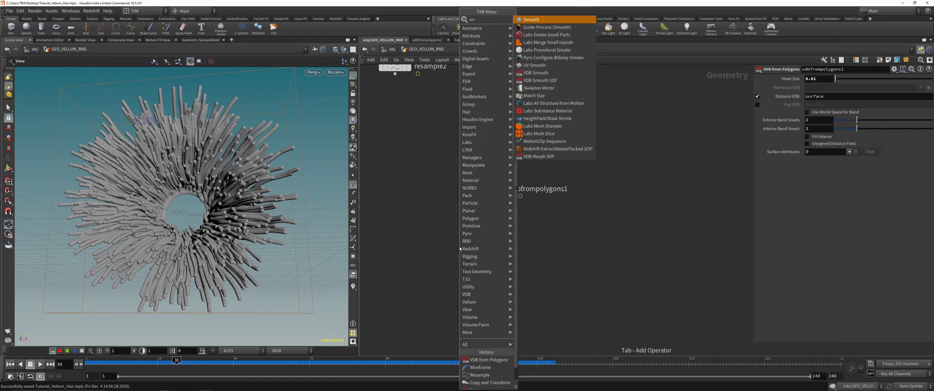
pyautogui.press('Down')
pyautogui.press('Down')
pyautogui.press('Down')
pyautogui.press('Down')
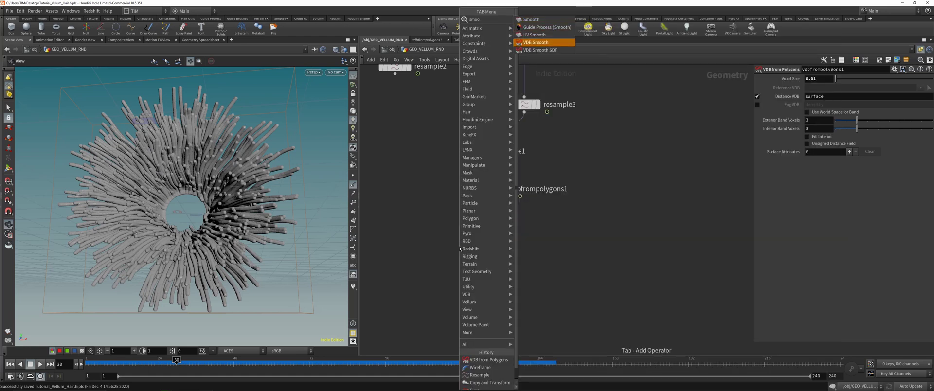
pyautogui.press('Return')
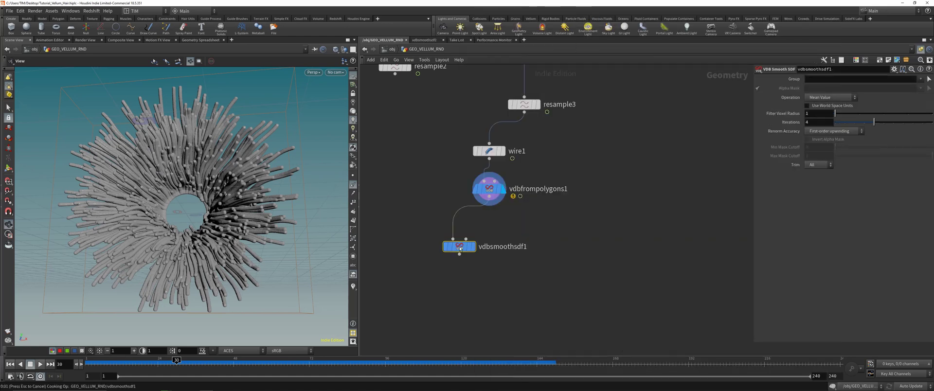
pyautogui.click(459, 248)
# Add a Convert VDB node after vdbsmoothsdf1, display it and set it to convert to Polygons
pyautogui.click(459, 255)
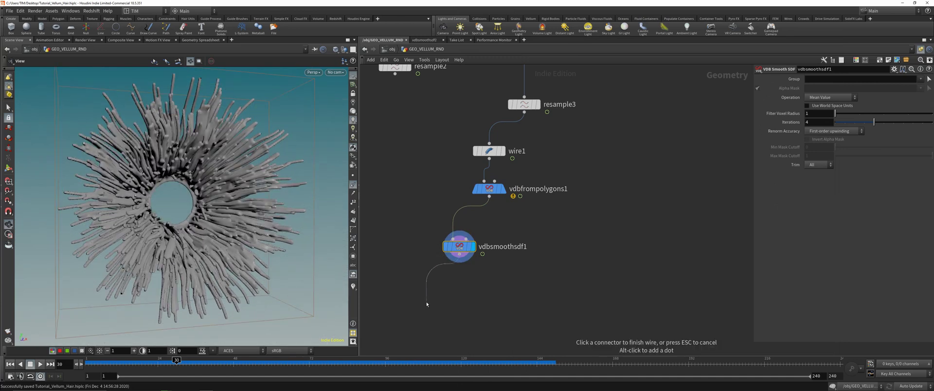
pyautogui.press('Tab')
pyautogui.write('conver')
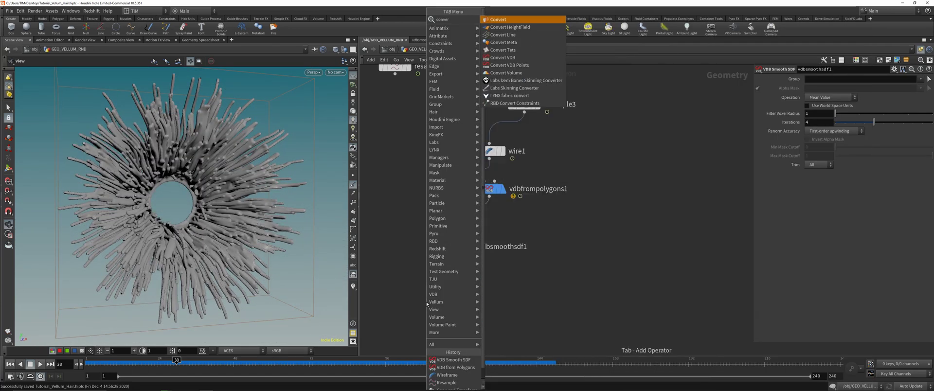
pyautogui.press('Down')
pyautogui.press('Down')
pyautogui.press('Down')
pyautogui.press('Down')
pyautogui.press('Down')
pyautogui.press('Return')
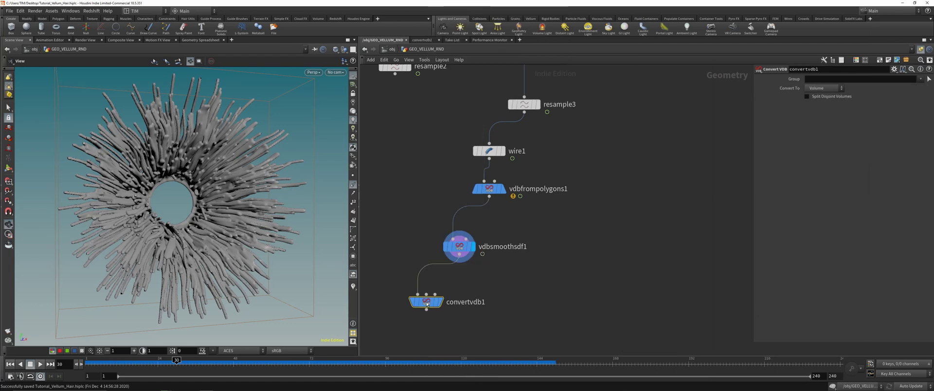
pyautogui.click(842, 90)
pyautogui.click(822, 107)
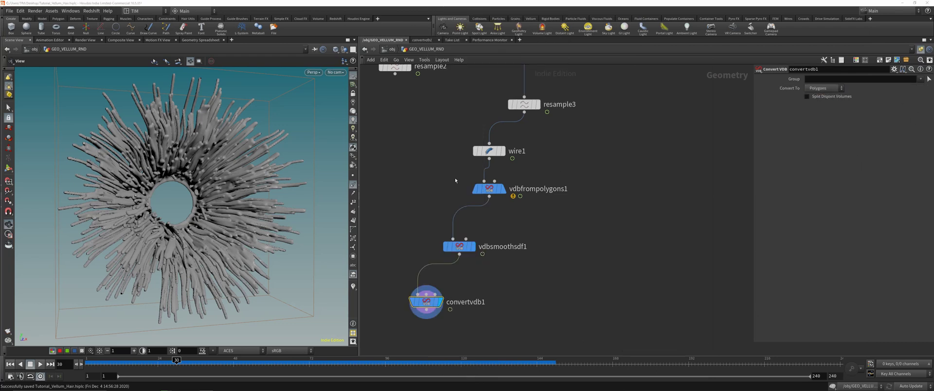
# Examine the converted hair mesh from the front and from behind, checking the concentric rings and merged strands up close
pyautogui.click(351, 184)
pyautogui.moveTo(180, 195); pyautogui.dragTo(183, 189)
pyautogui.moveTo(184, 189); pyautogui.dragTo(192, 177, button='right')
pyautogui.moveTo(192, 177); pyautogui.dragTo(199, 169)
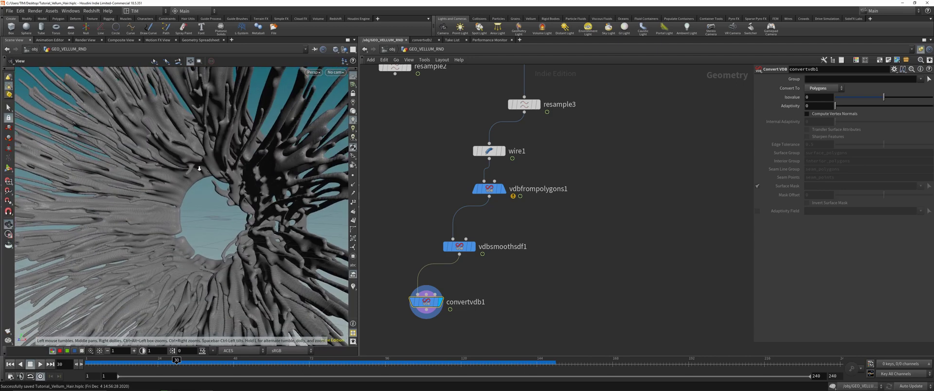
pyautogui.moveTo(199, 169); pyautogui.dragTo(206, 213, button='right')
pyautogui.moveTo(207, 212); pyautogui.dragTo(216, 217)
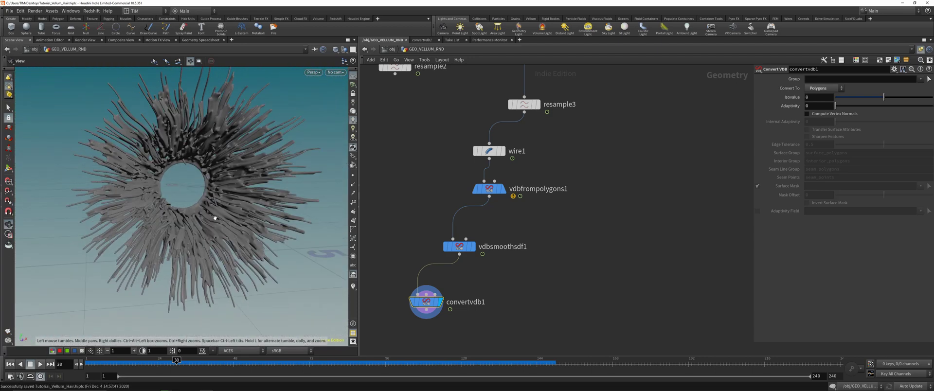
pyautogui.moveTo(174, 177); pyautogui.dragTo(187, 41)
pyautogui.moveTo(194, 192); pyautogui.dragTo(170, 117)
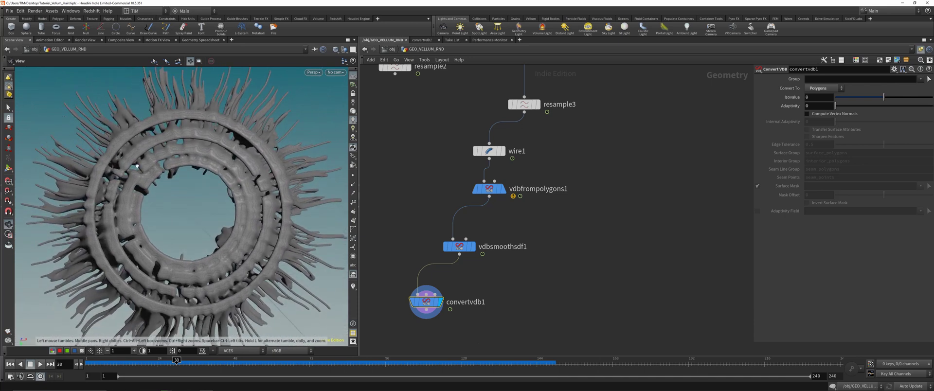
pyautogui.moveTo(213, 206); pyautogui.dragTo(195, 212)
pyautogui.moveTo(194, 212); pyautogui.dragTo(214, 228, button='right')
pyautogui.moveTo(214, 228); pyautogui.dragTo(168, 218)
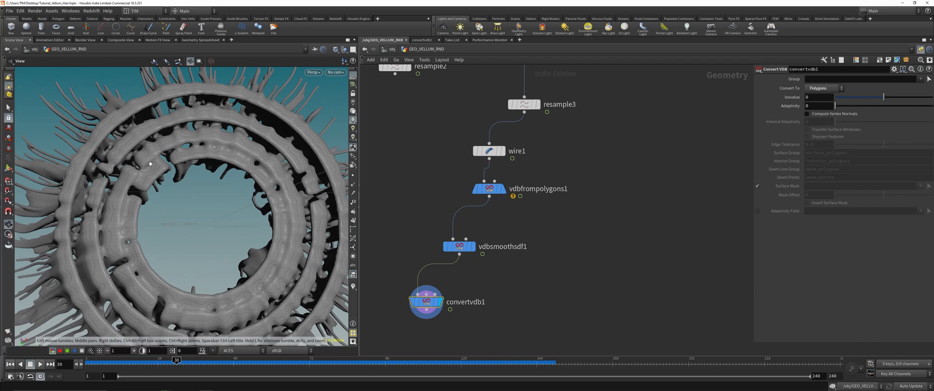
pyautogui.moveTo(150, 164); pyautogui.dragTo(207, 212)
pyautogui.moveTo(207, 212); pyautogui.dragTo(188, 201, button='right')
pyautogui.moveTo(188, 201); pyautogui.dragTo(176, 202)
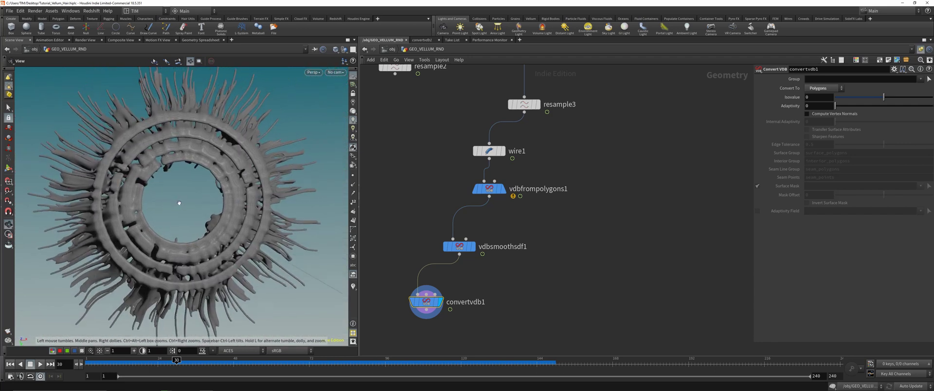
pyautogui.moveTo(149, 153); pyautogui.dragTo(156, 170, button='right')
pyautogui.moveTo(156, 170); pyautogui.dragTo(228, 200)
pyautogui.moveTo(228, 199); pyautogui.dragTo(203, 206, button='middle')
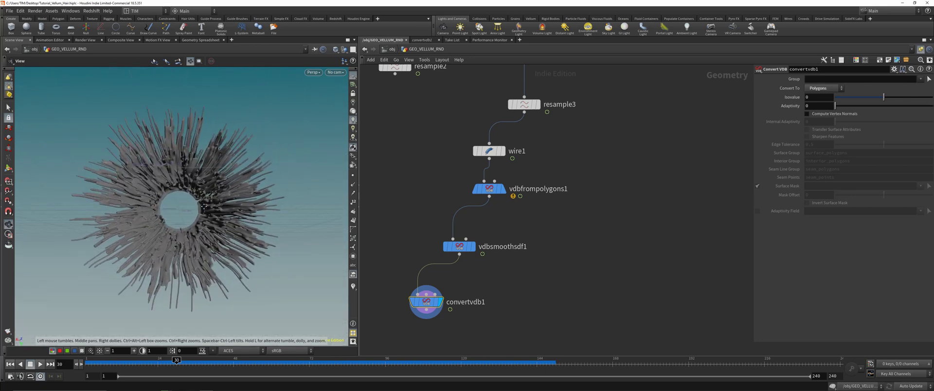
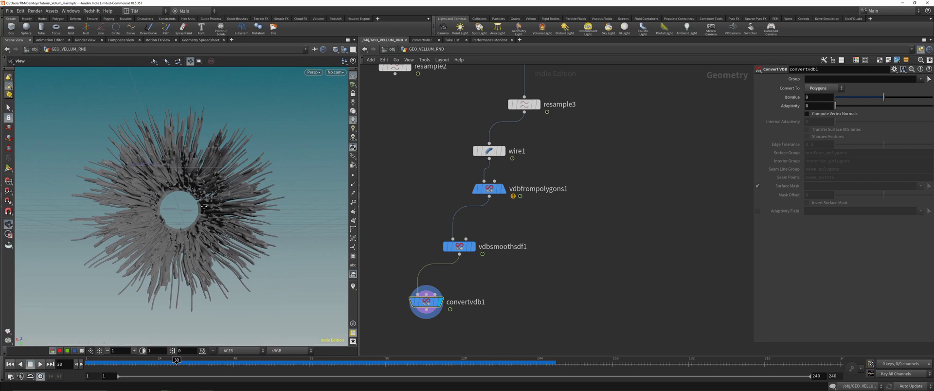
# Lay out the nodes from wire1 to convertvdb1 in a tidy column and display resample2
pyautogui.moveTo(390, 328); pyautogui.dragTo(525, 146)
pyautogui.press('l')
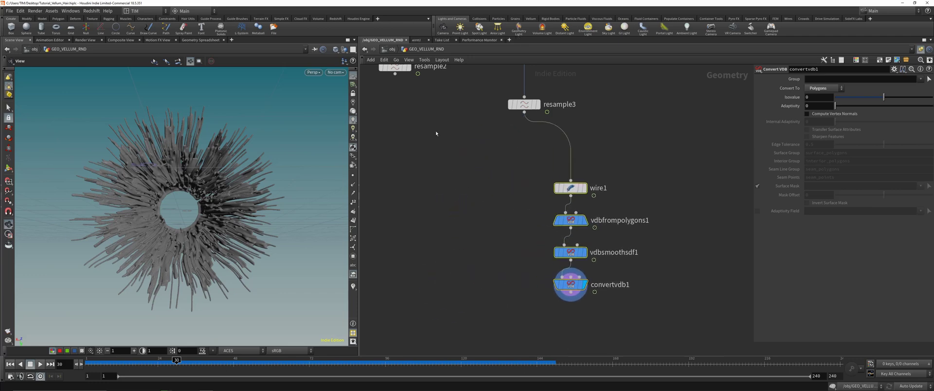
pyautogui.click(463, 139)
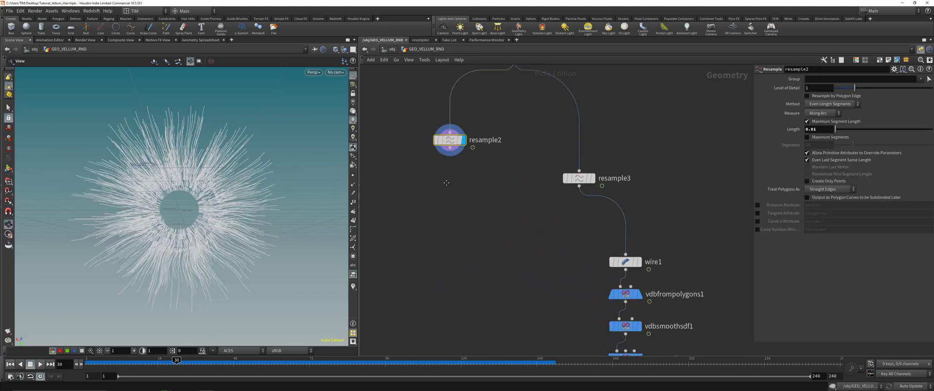
# Show the curve points in the viewport and set resample2's segment length to 0.025
pyautogui.click(353, 175)
pyautogui.scroll(8, 214, 183)
pyautogui.moveTo(269, 171); pyautogui.dragTo(239, 161, button='middle')
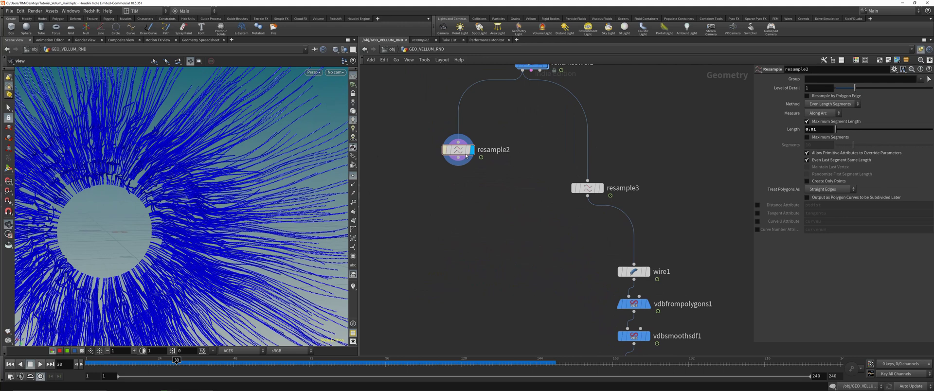
pyautogui.click(821, 130)
pyautogui.press('Return')
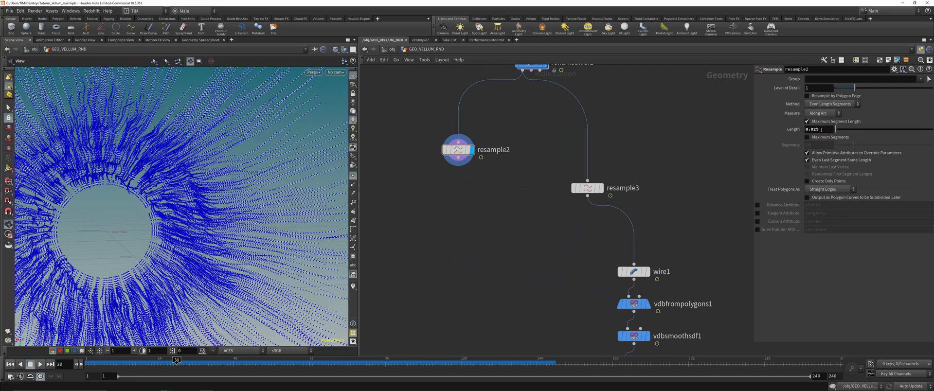
# Add a VDB from Particles node after resample2 and display it
pyautogui.press('Tab')
pyautogui.write('vd')
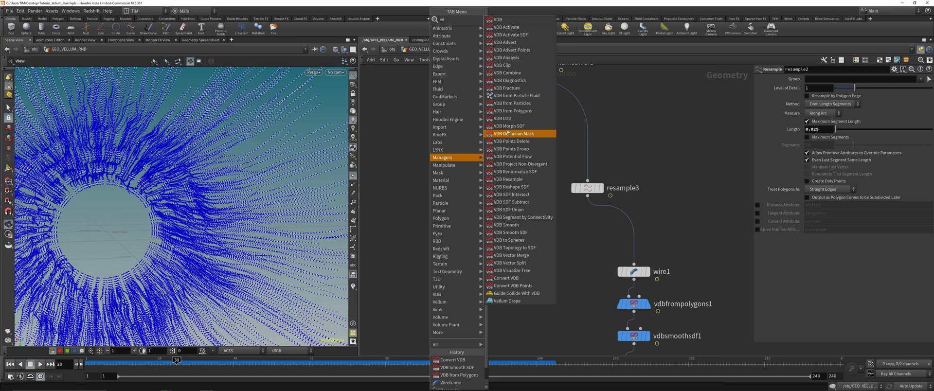
pyautogui.click(513, 103)
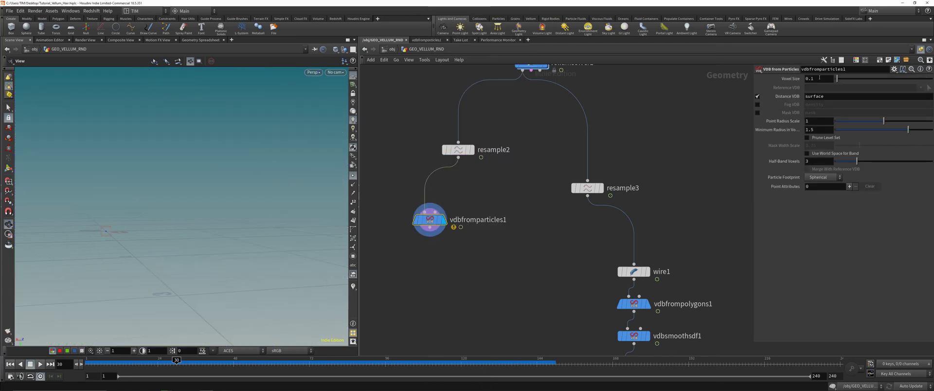
# Set vdbfromparticles1's voxel size to 0.01 and its point radius scale to 0.025, adjusted up to 0.034
pyautogui.click(822, 79)
pyautogui.press('BackSpace')
pyautogui.write('01')
pyautogui.press('Return')
pyautogui.click(815, 121)
pyautogui.write('0.025')
pyautogui.press('Return')
pyautogui.moveTo(168, 202); pyautogui.dragTo(176, 209)
pyautogui.moveTo(287, 225); pyautogui.dragTo(265, 221)
pyautogui.moveTo(835, 122); pyautogui.dragTo(839, 122)
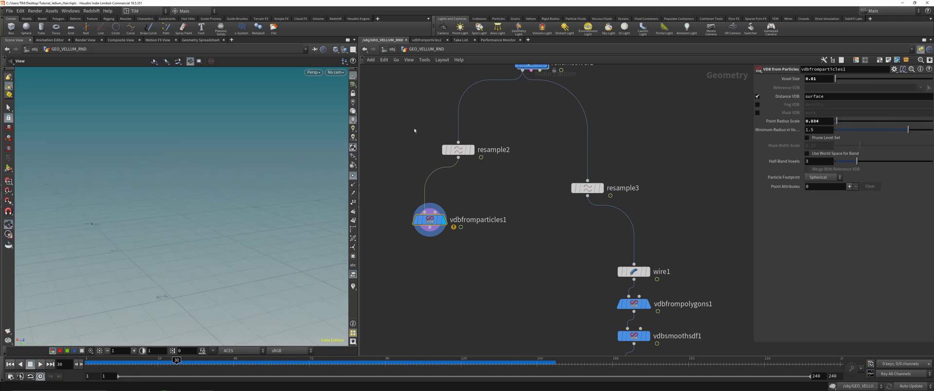
# Redisplay resample2 and insert an Attribute Delete node between resample2 and vdbfromparticles1
pyautogui.click(471, 149)
pyautogui.scroll(2, 481, 187)
pyautogui.press('Tab')
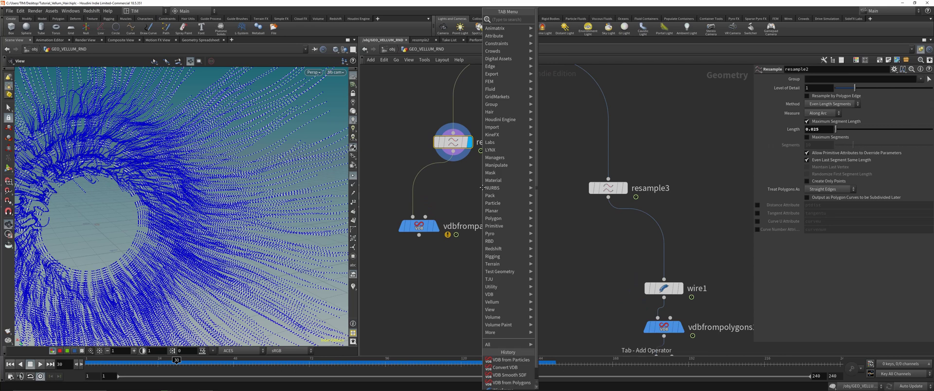
pyautogui.write('attde')
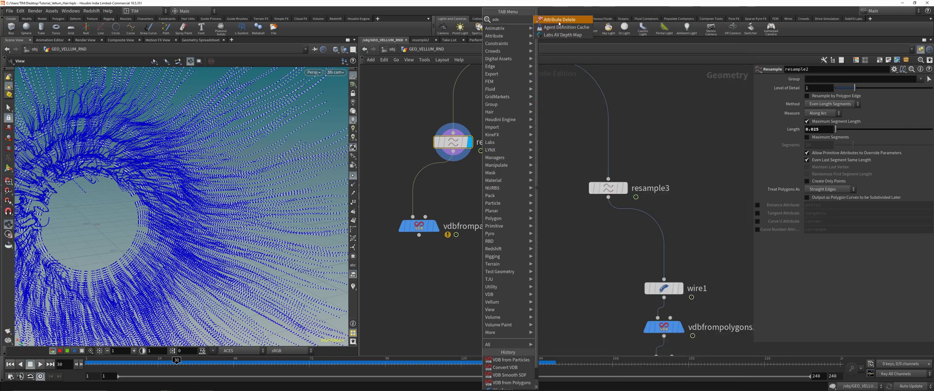
pyautogui.click(563, 20)
pyautogui.click(419, 175)
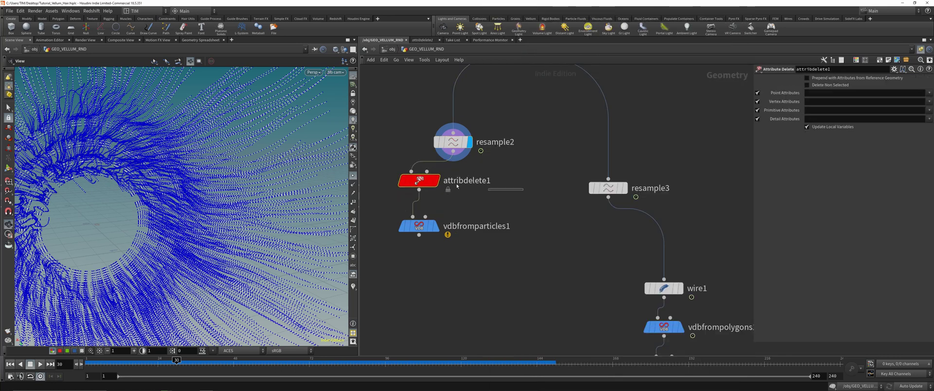
# Display attribdelete1 and set it to delete all point and vertex attributes with the * wildcard
pyautogui.click(930, 93)
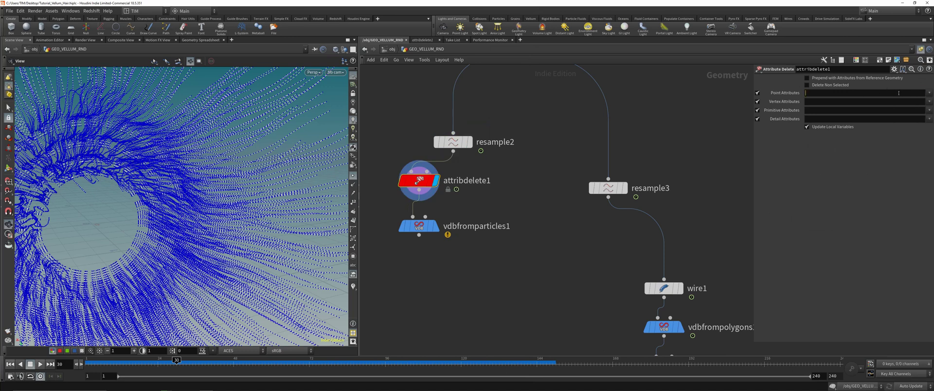
pyautogui.click(898, 93)
pyautogui.press('Tab')
pyautogui.write('*')
pyautogui.hotkey('shift', 'Tab')
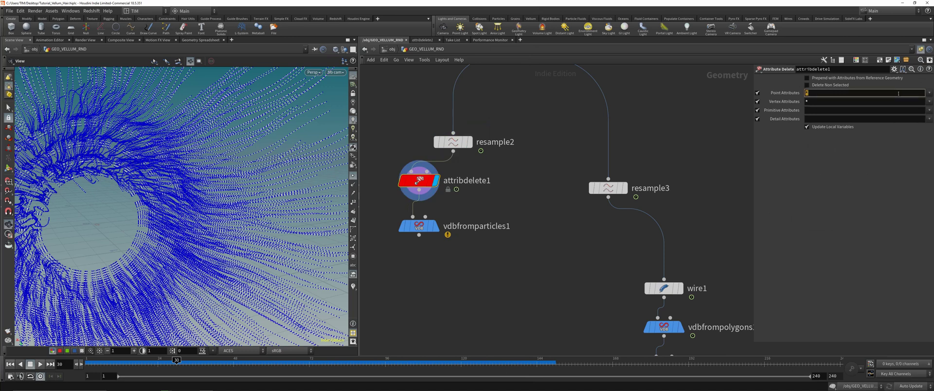
# Display the vdbfromparticles1 hair volume and save the scene
pyautogui.click(420, 226)
pyautogui.click(436, 226)
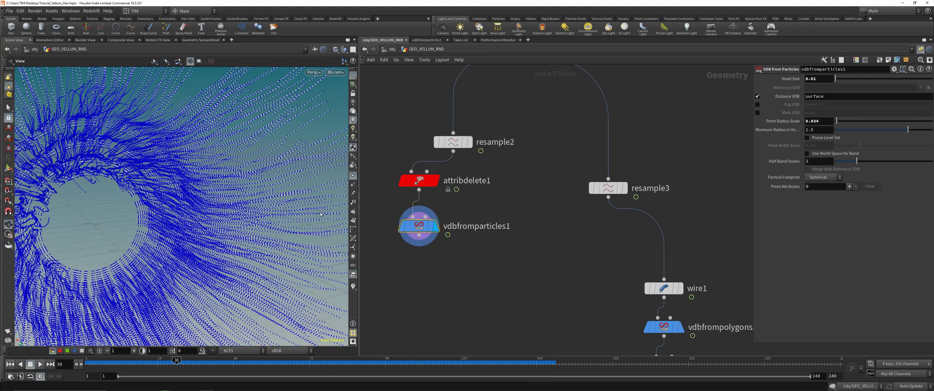
pyautogui.moveTo(175, 202); pyautogui.dragTo(253, 209)
pyautogui.hotkey('ctrl', 's')
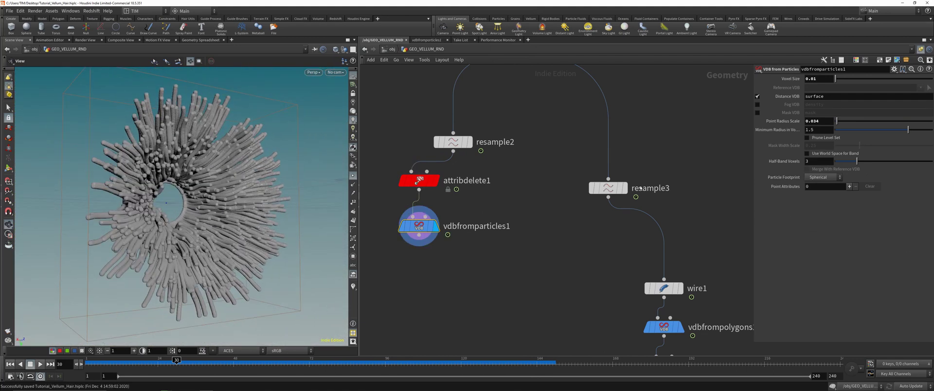
# Set the point radius scale of vdbfromparticles1 to 0.025
pyautogui.click(826, 120)
pyautogui.write('5')
pyautogui.press('Return')
pyautogui.moveTo(150, 241); pyautogui.dragTo(176, 243)
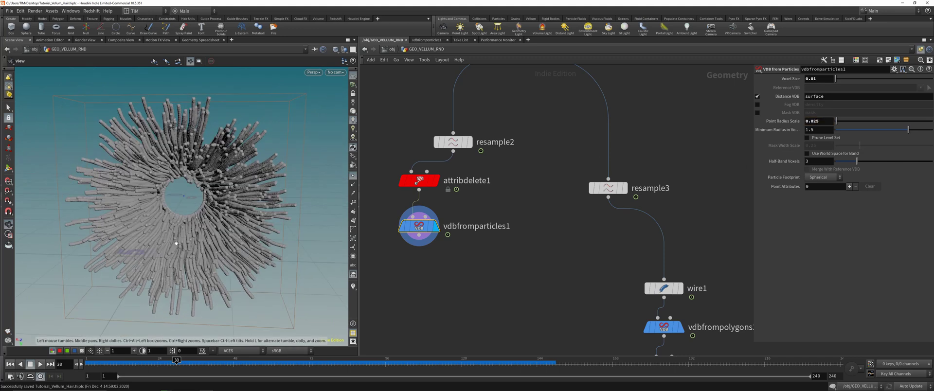
# Copy vdbfrompolygons1, vdbsmoothsdf1 and convertvdb1 as a chain below vdbfromparticles1 and display the copied Convert VDB node
pyautogui.scroll(-3, 503, 249)
pyautogui.moveTo(541, 265); pyautogui.dragTo(546, 215, button='middle')
pyautogui.moveTo(569, 321); pyautogui.dragTo(456, 221)
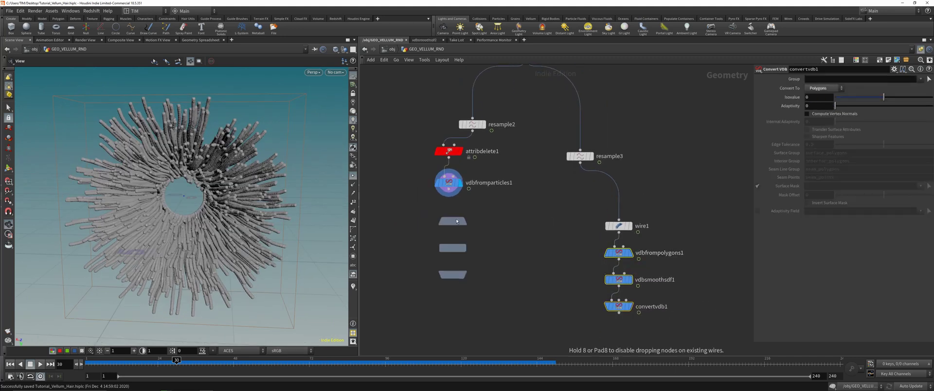
pyautogui.click(456, 222)
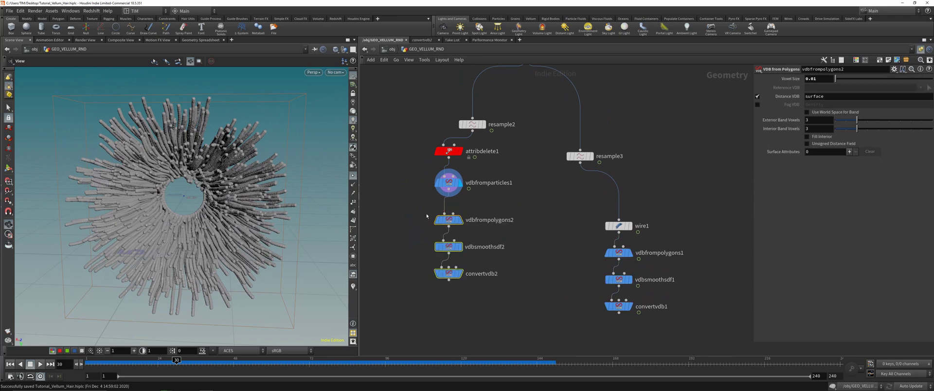
pyautogui.click(448, 274)
pyautogui.press('r')
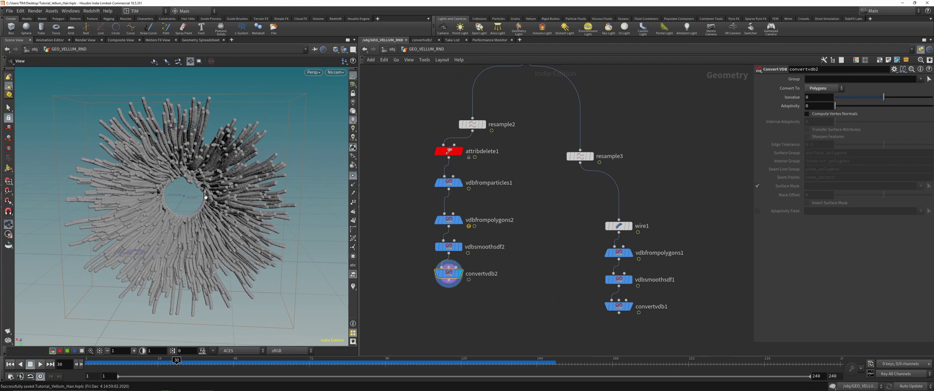
# Hide the point markers and compare the polygon meshes of convertvdb1 and convertvdb2 from several angles
pyautogui.click(354, 176)
pyautogui.moveTo(136, 189); pyautogui.dragTo(286, 178)
pyautogui.moveTo(73, 192); pyautogui.dragTo(228, 185)
pyautogui.click(630, 306)
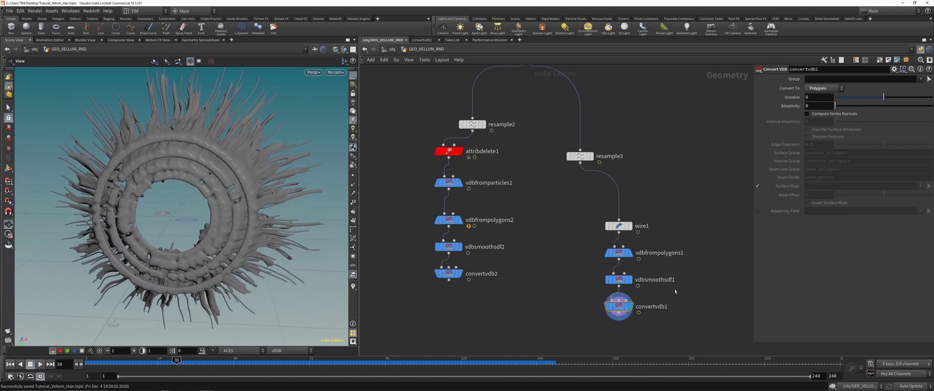
pyautogui.click(460, 273)
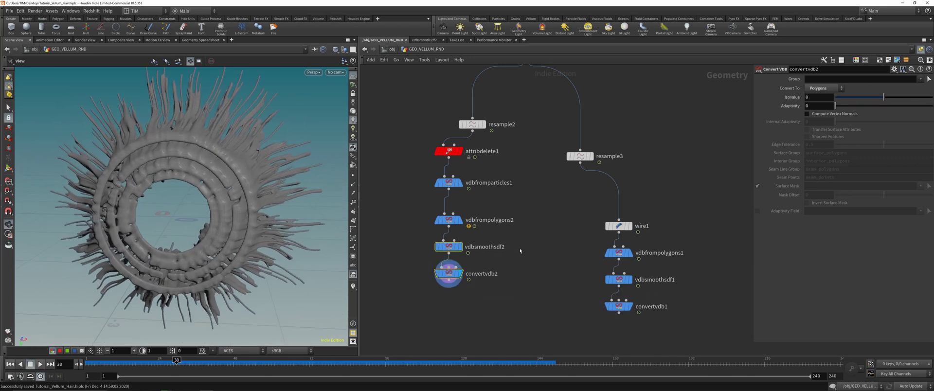
pyautogui.click(630, 306)
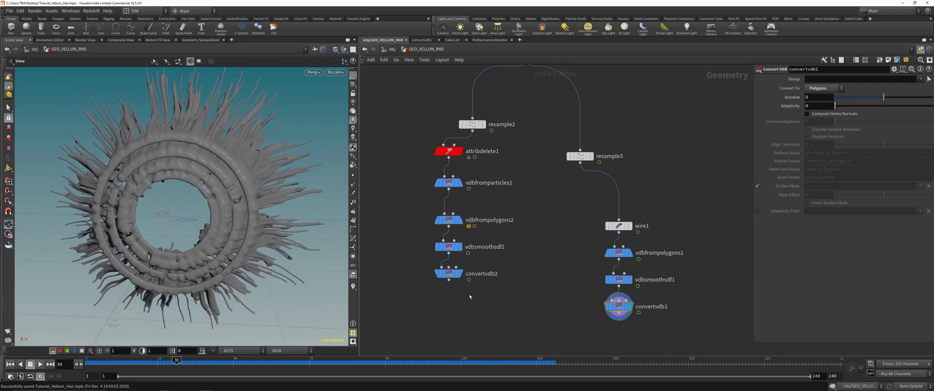
pyautogui.click(450, 273)
pyautogui.moveTo(204, 188); pyautogui.dragTo(183, 181)
pyautogui.moveTo(296, 221); pyautogui.dragTo(304, 258, button='middle')
pyautogui.scroll(-4, 518, 215)
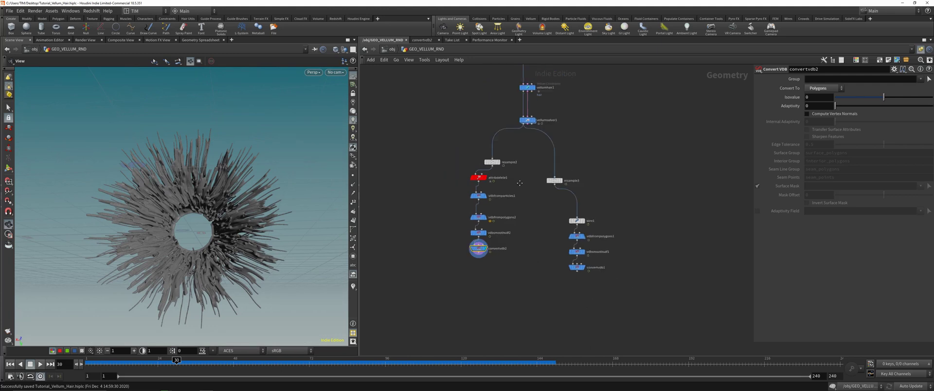
# Lay out the branch from resample2 to convertvdb2 in a tidy column
pyautogui.moveTo(518, 215); pyautogui.dragTo(510, 224, button='middle')
pyautogui.moveTo(431, 298); pyautogui.dragTo(495, 168)
pyautogui.press('l')
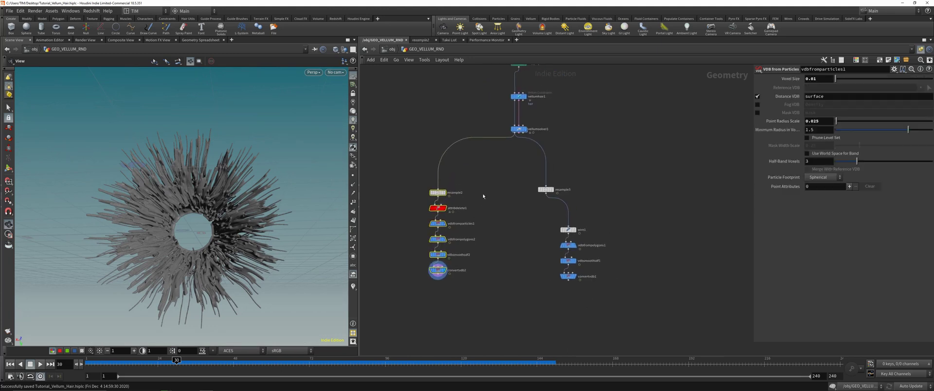
pyautogui.moveTo(217, 223); pyautogui.dragTo(225, 235)
# Display polyframe1 and move it with circle1 away from normal1 to make room in the network
pyautogui.moveTo(431, 90); pyautogui.dragTo(422, 298, button='middle')
pyautogui.moveTo(459, 180); pyautogui.dragTo(494, 252, button='middle')
pyautogui.moveTo(457, 196); pyautogui.dragTo(533, 183)
pyautogui.press('r')
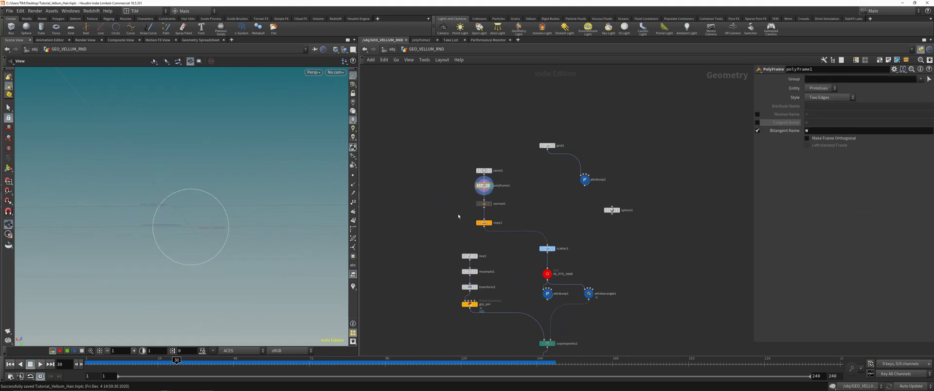
pyautogui.moveTo(461, 194); pyautogui.dragTo(433, 115)
pyautogui.moveTo(404, 158); pyautogui.dragTo(420, 140)
pyautogui.scroll(4, 417, 143)
pyautogui.click(448, 116)
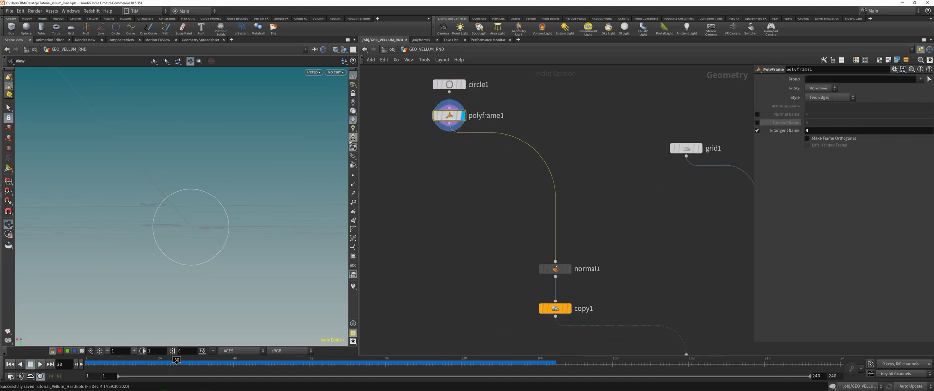
# Show the point normals on polyframe1's circle in the viewport
pyautogui.click(352, 184)
pyautogui.moveTo(250, 194); pyautogui.dragTo(249, 208)
pyautogui.moveTo(249, 208); pyautogui.dragTo(286, 122, button='right')
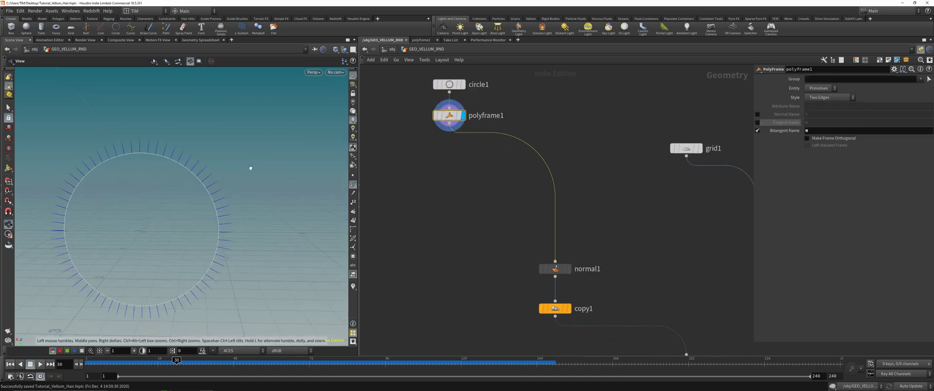
# Add an Attribute VOP node, wire polyframe1 into its first input and display it
pyautogui.click(445, 199)
pyautogui.press('Tab')
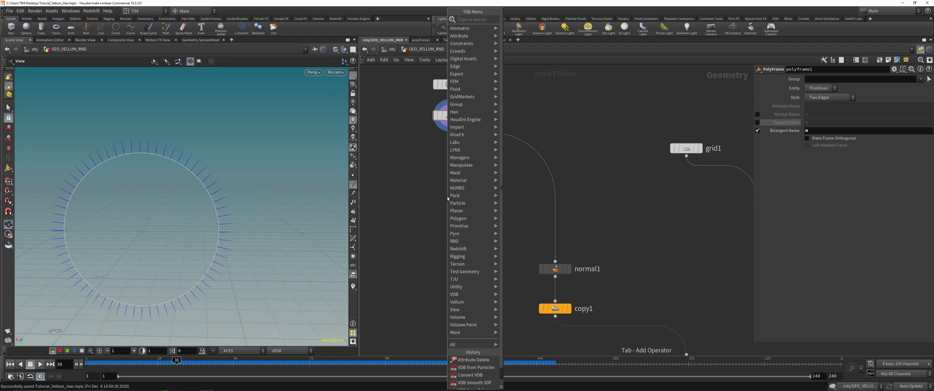
pyautogui.write('cop')
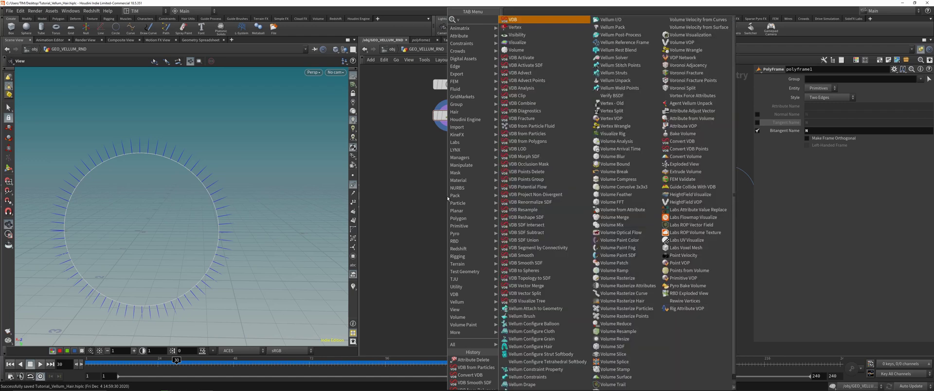
pyautogui.press('Down')
pyautogui.press('Return')
pyautogui.click(454, 179)
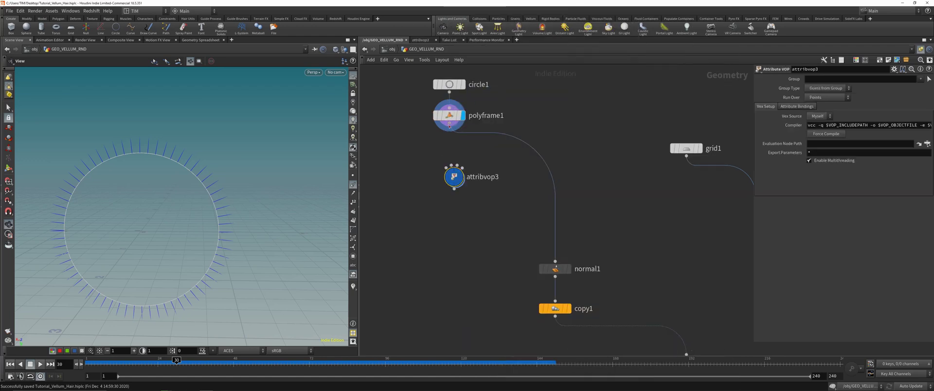
pyautogui.moveTo(449, 123); pyautogui.dragTo(445, 165)
pyautogui.click(461, 178)
# Inside attribvop3, move the output node aside and add an Anti-Aliased Noise node fed by the global position P
pyautogui.doubleClick(454, 177)
pyautogui.moveTo(644, 212); pyautogui.dragTo(463, 186, button='middle')
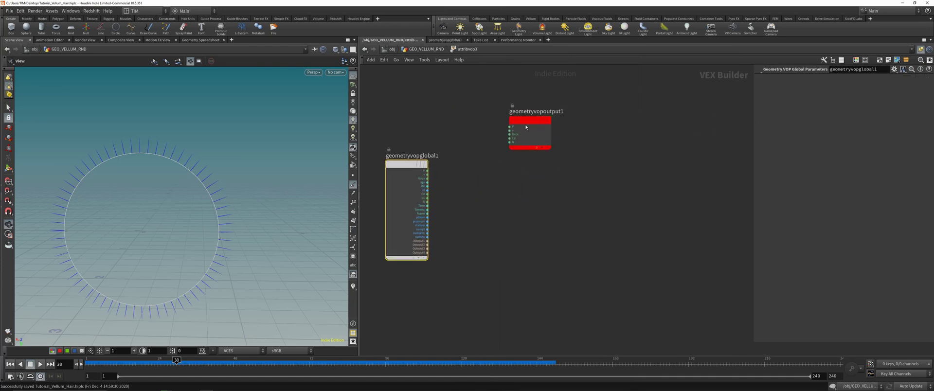
pyautogui.moveTo(532, 130); pyautogui.dragTo(644, 166)
pyautogui.moveTo(428, 172); pyautogui.dragTo(532, 217)
pyautogui.moveTo(530, 83)
pyautogui.click(602, 83)
# Add a Displace Along Normal node driven by aanoise1 and feeding the geometry output's P
pyautogui.write('di')
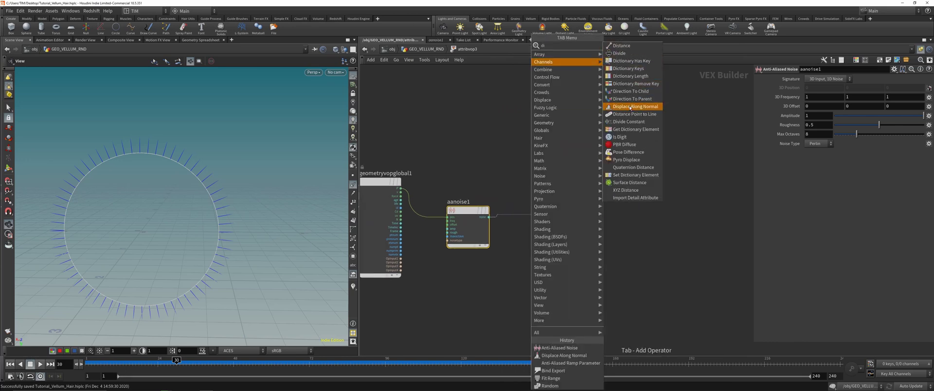
pyautogui.click(632, 106)
pyautogui.click(597, 173)
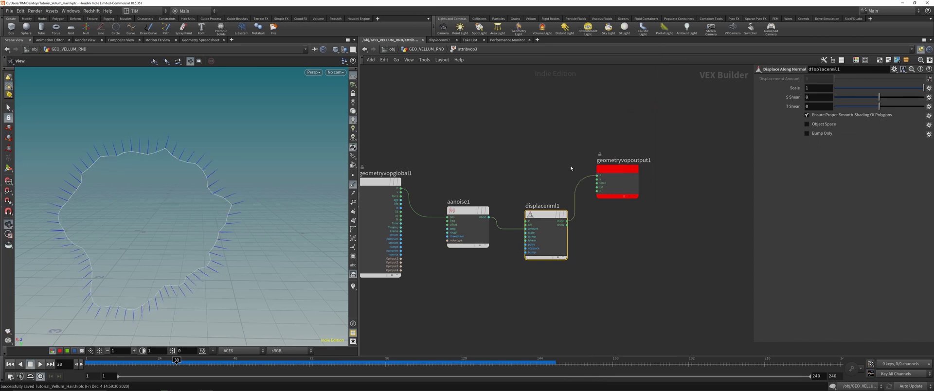
# Wire the global P into displacenml1's position input and move aanoise1 below the connection
pyautogui.moveTo(538, 215); pyautogui.dragTo(538, 208)
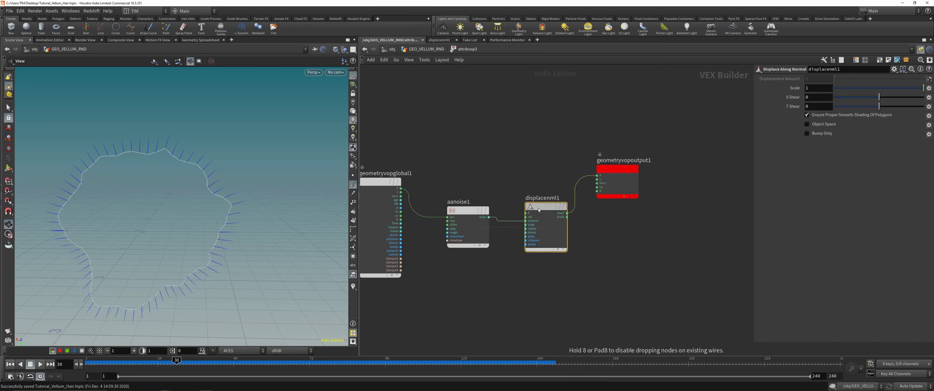
pyautogui.click(525, 213)
pyautogui.click(424, 192)
pyautogui.moveTo(467, 210); pyautogui.dragTo(467, 265)
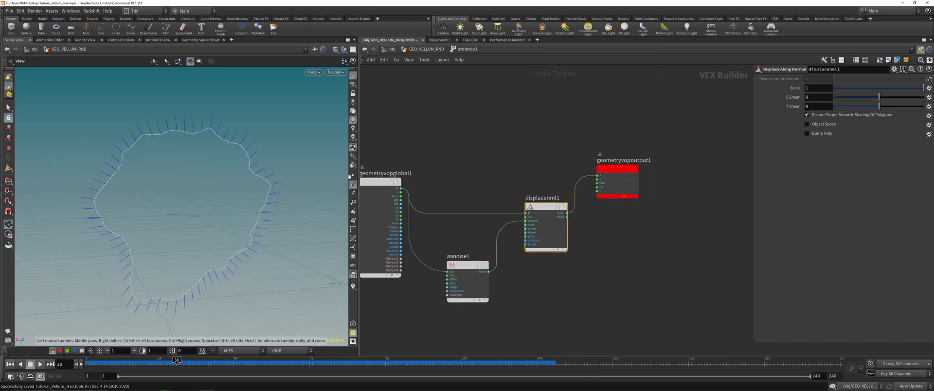
# Return to the geometry network and set circle1's divisions to 256
pyautogui.press('u')
pyautogui.click(449, 84)
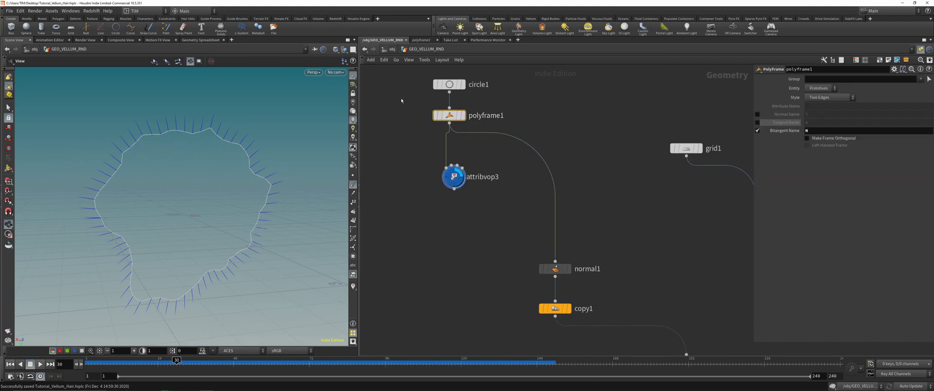
pyautogui.doubleClick(825, 138)
pyautogui.write('25')
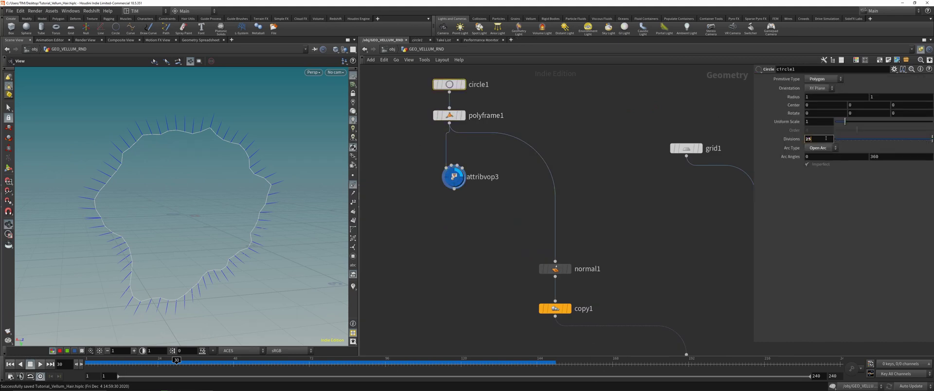
pyautogui.write('6')
pyautogui.press('Return')
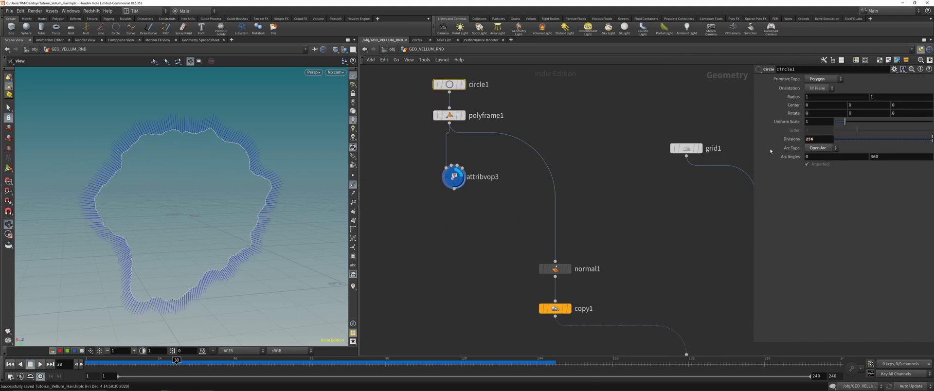
# Feed normal1 from attribvop3 in place of polyframe1 and display copy1 to view the displaced concentric circles
pyautogui.click(547, 267)
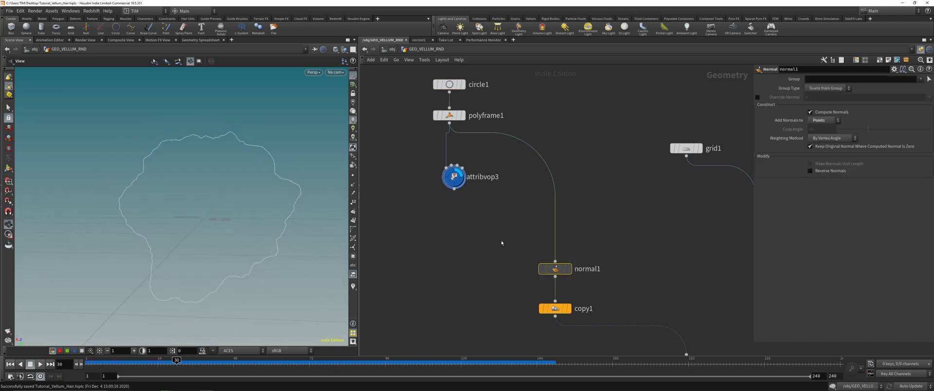
pyautogui.moveTo(453, 189); pyautogui.dragTo(555, 262)
pyautogui.press('pagedown')
pyautogui.press('pagedown')
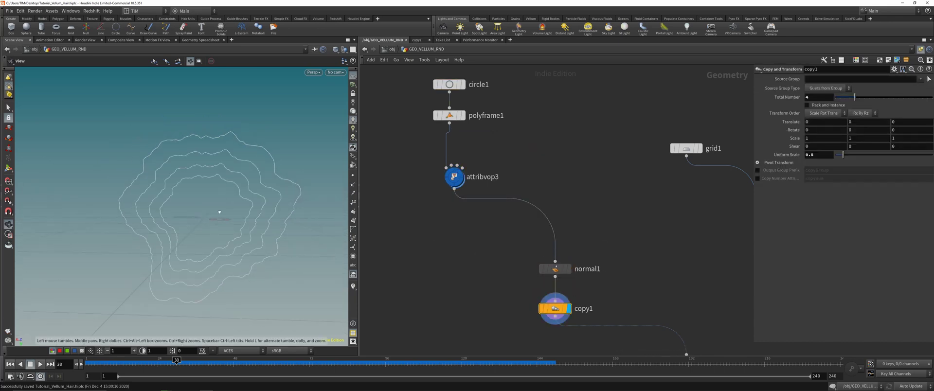
pyautogui.moveTo(219, 208); pyautogui.dragTo(230, 216)
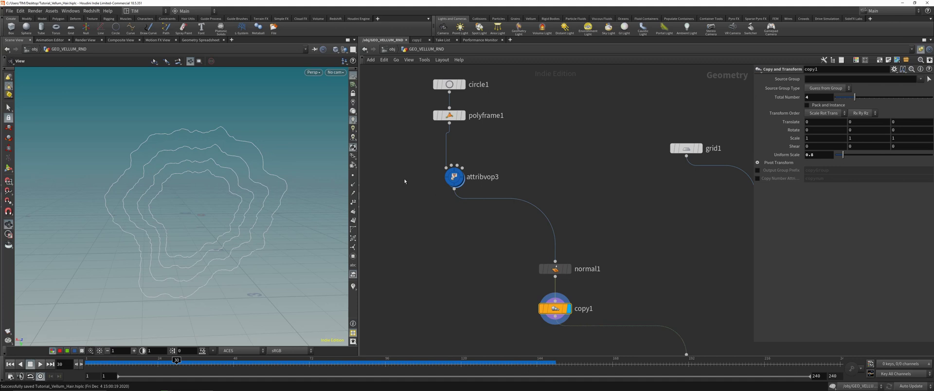
# Move the display back up the chain to polyframe1 to inspect the circle before displacement
pyautogui.scroll(-2, 405, 179)
pyautogui.moveTo(387, 120); pyautogui.dragTo(471, 100)
pyautogui.press('r')
pyautogui.moveTo(402, 208); pyautogui.dragTo(474, 152)
pyautogui.press('r')
pyautogui.moveTo(415, 151); pyautogui.dragTo(433, 166, button='middle')
pyautogui.moveTo(433, 167); pyautogui.dragTo(465, 139)
pyautogui.press('r')
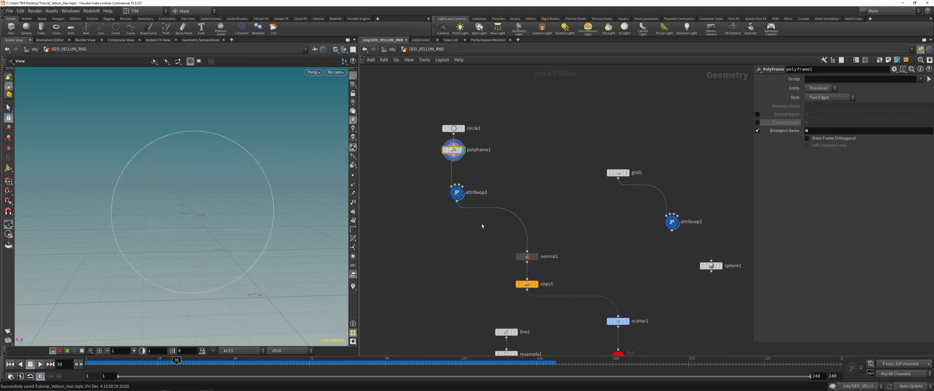
# Duplicate copy1 beside attribvop3, wire polyframe1 into the duplicate and display it
pyautogui.keyDown('alt'); pyautogui.moveTo(527, 284); pyautogui.dragTo(399, 207); pyautogui.keyUp('alt')
pyautogui.press('y')
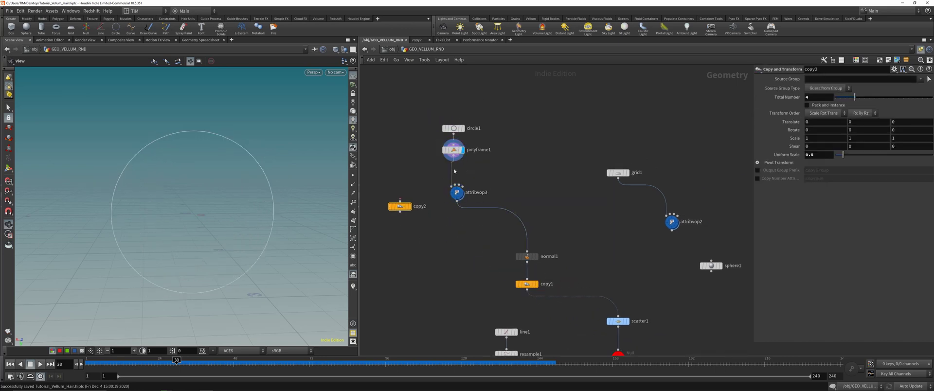
pyautogui.moveTo(452, 156); pyautogui.dragTo(400, 200)
pyautogui.moveTo(380, 240); pyautogui.dragTo(433, 168)
pyautogui.press('r')
pyautogui.moveTo(405, 222); pyautogui.dragTo(435, 215, button='middle')
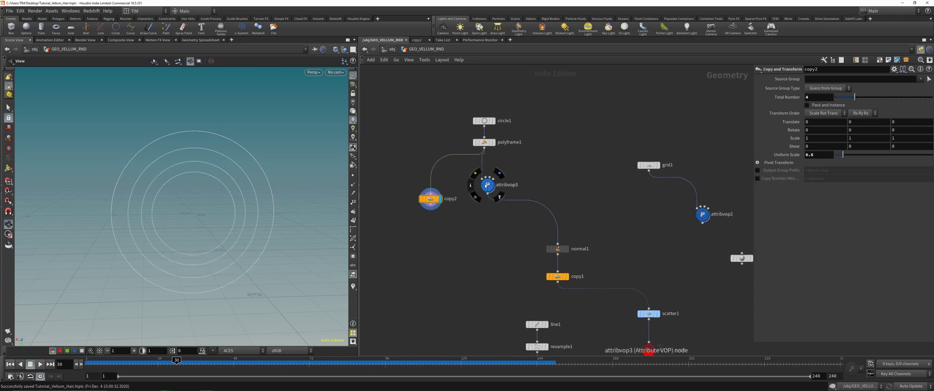
# Shift attribvop3 down slightly, add a For-Each Connected Piece block and wire copy2 into its connectivity1 node
pyautogui.moveTo(486, 186); pyautogui.dragTo(491, 200)
pyautogui.press('Tab')
pyautogui.write('for')
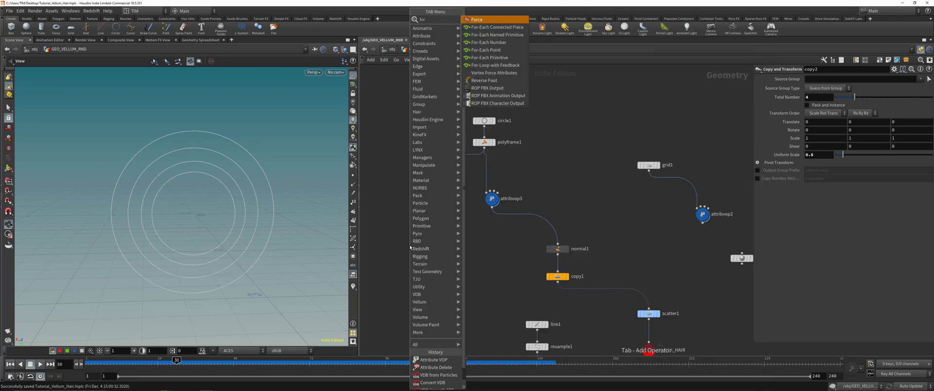
pyautogui.press('Down')
pyautogui.press('Return')
pyautogui.click(400, 221)
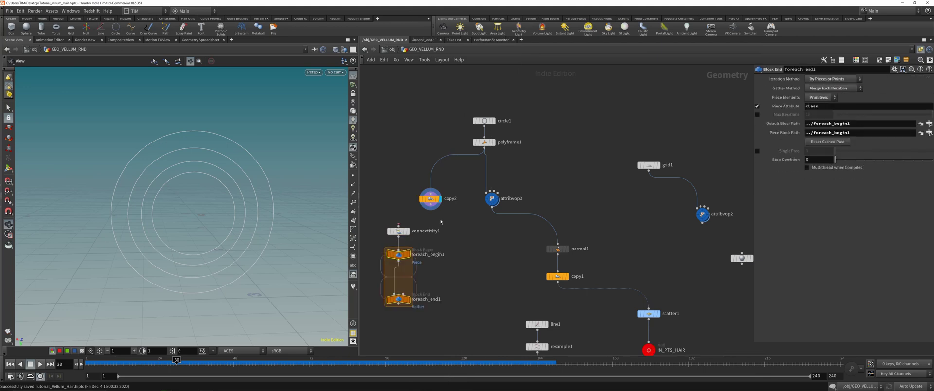
pyautogui.moveTo(398, 224); pyautogui.dragTo(430, 206)
pyautogui.moveTo(430, 214); pyautogui.dragTo(510, 164, button='middle')
# Colour the for-each block's nodes white and display foreach_end1
pyautogui.press('c')
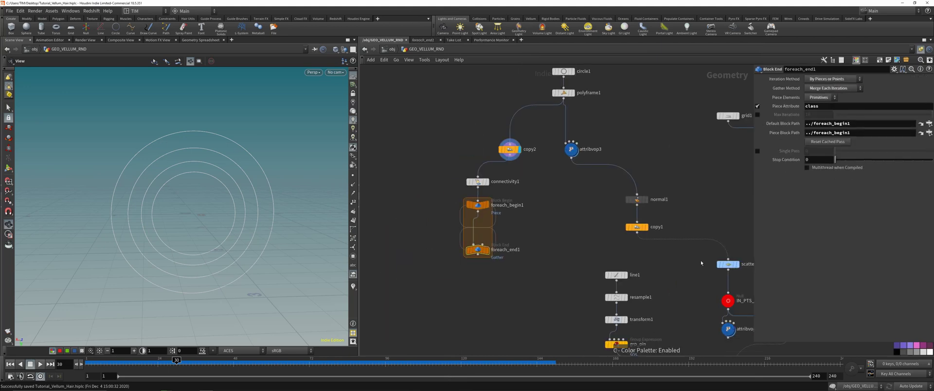
pyautogui.click(929, 352)
pyautogui.press('c')
pyautogui.click(488, 250)
pyautogui.moveTo(525, 217); pyautogui.dragTo(493, 238, button='middle')
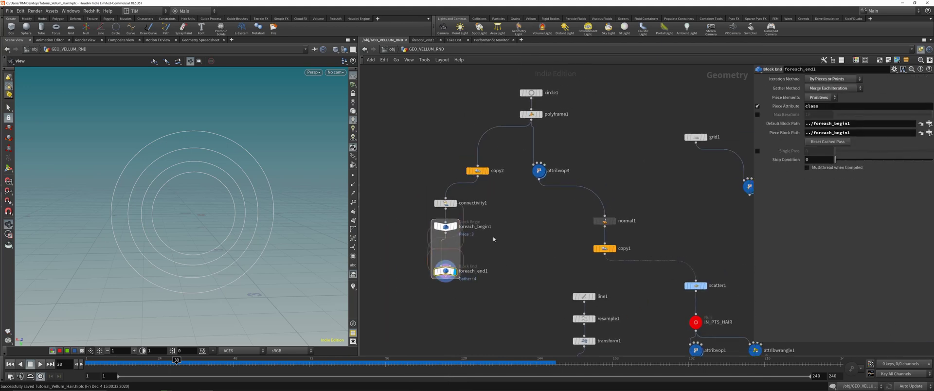
# Lower foreach_end1, insert a duplicate of attribvop3 between foreach_begin1 and foreach_end1, and enter the duplicate
pyautogui.moveTo(441, 278); pyautogui.dragTo(441, 312)
pyautogui.keyDown('alt'); pyautogui.moveTo(538, 170); pyautogui.dragTo(447, 264); pyautogui.keyUp('alt')
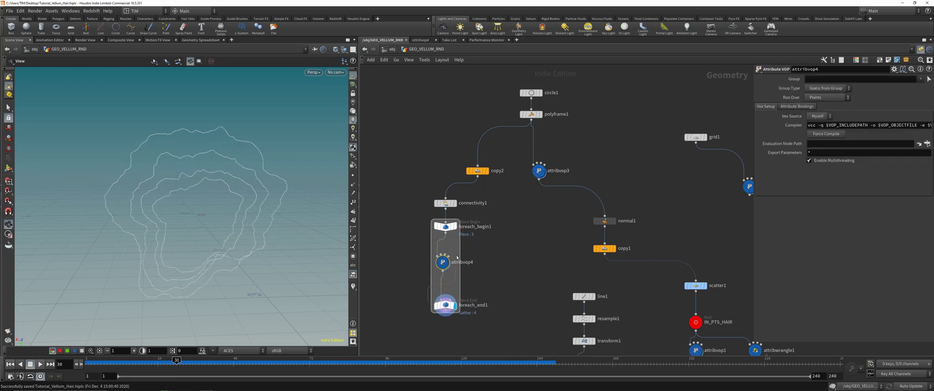
pyautogui.doubleClick(448, 264)
# Add a Parameter node inside attribvop4 and wire it into aanoise1's offset input
pyautogui.click(593, 265)
pyautogui.moveTo(593, 265); pyautogui.dragTo(566, 206, button='middle')
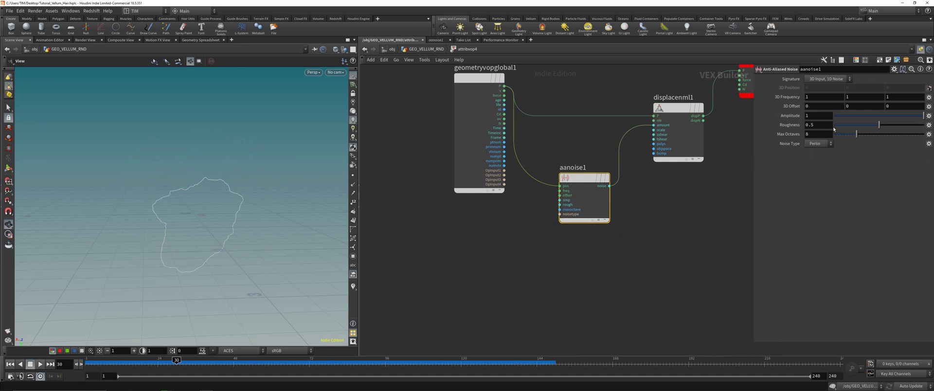
pyautogui.press('Tab')
pyautogui.write('para')
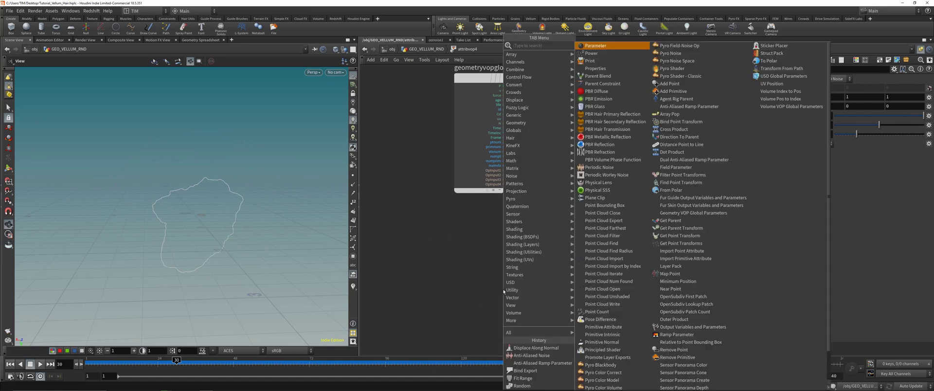
pyautogui.press('Return')
pyautogui.click(454, 284)
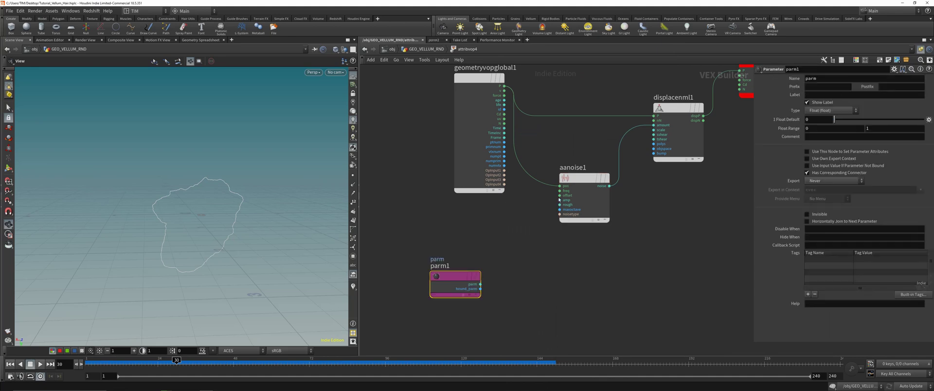
pyautogui.click(559, 195)
pyautogui.click(496, 277)
# Name the parameter off with the label Off Iter and return to the geometry network
pyautogui.doubleClick(822, 76)
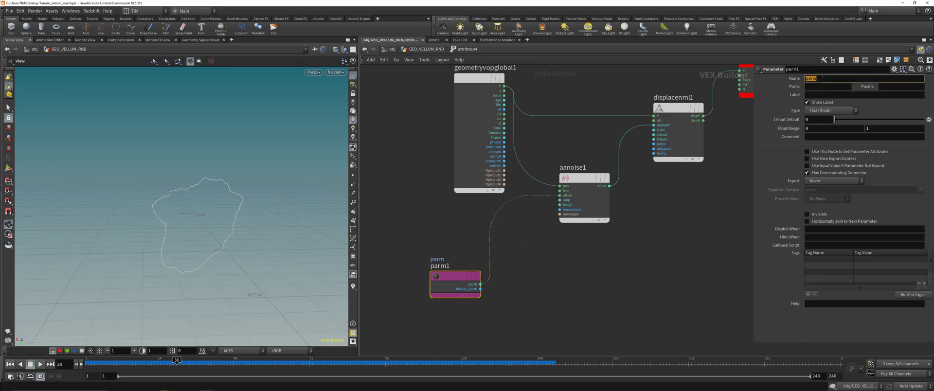
pyautogui.write('off')
pyautogui.press('Tab')
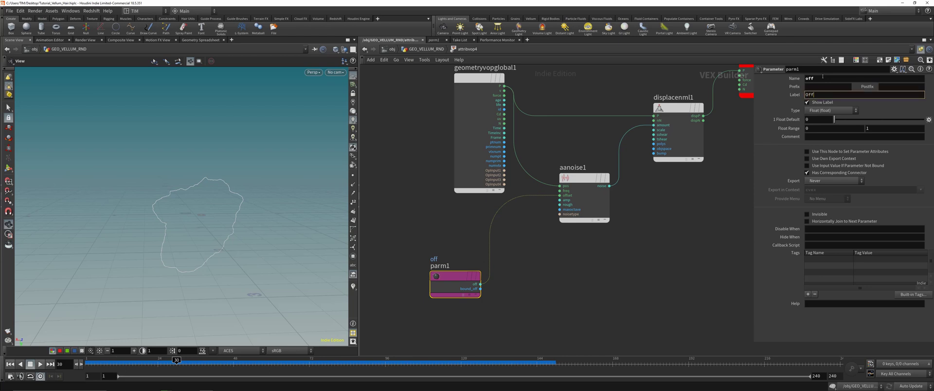
pyautogui.write('Off Iter')
pyautogui.press('Return')
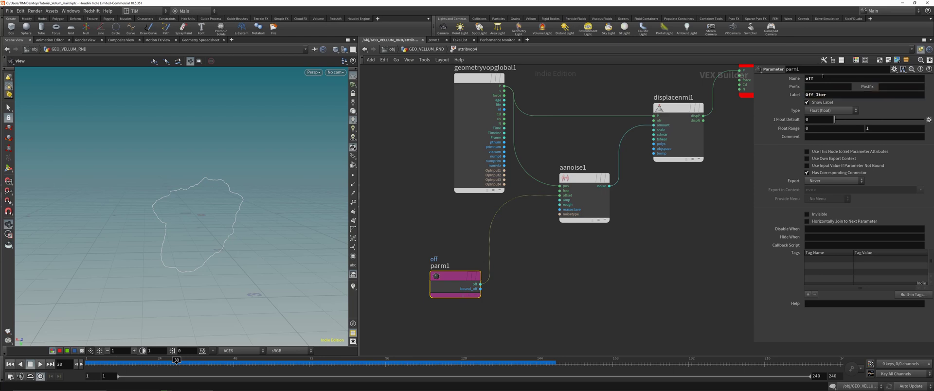
pyautogui.click(609, 276)
pyautogui.press('u')
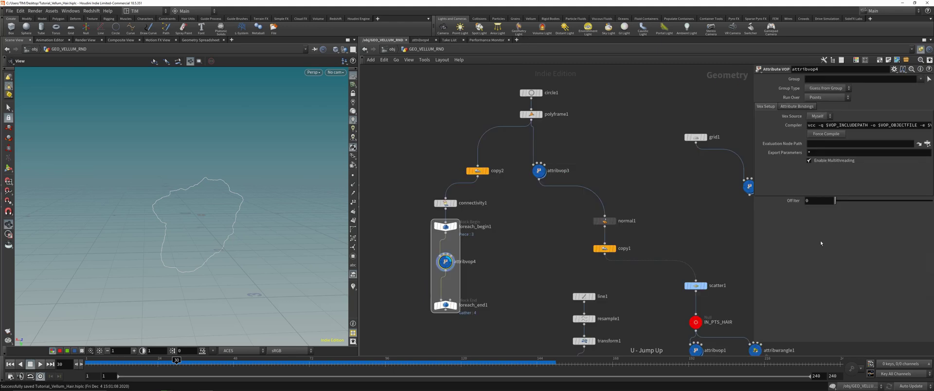
# Try attribvop4's Off Iter at 0.732, reset it to 0 and save the scene
pyautogui.moveTo(838, 203); pyautogui.dragTo(905, 201)
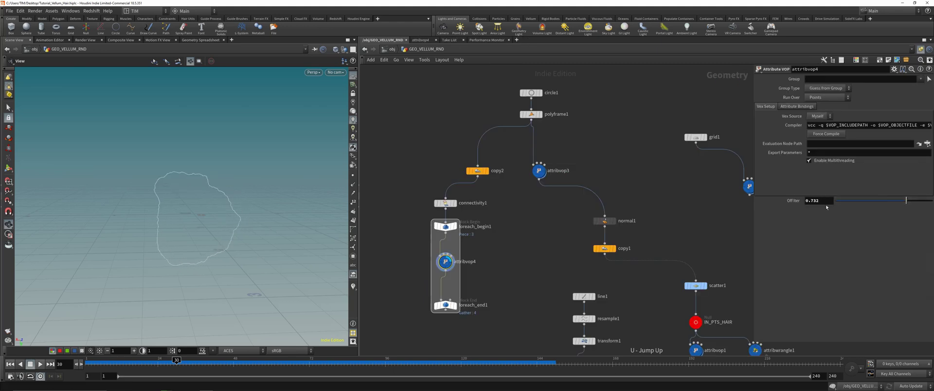
pyautogui.moveTo(826, 200); pyautogui.dragTo(730, 202)
pyautogui.write('0')
pyautogui.press('Return')
pyautogui.hotkey('ctrl', 's')
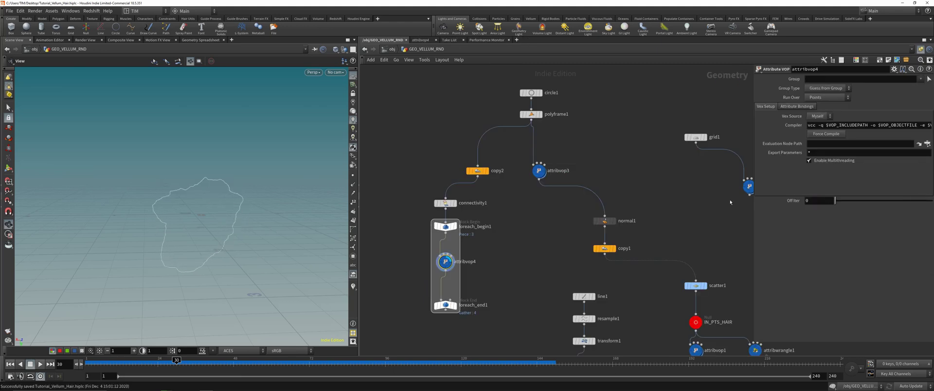
# Create a meta import node from foreach_begin1 and rename it meta
pyautogui.click(445, 226)
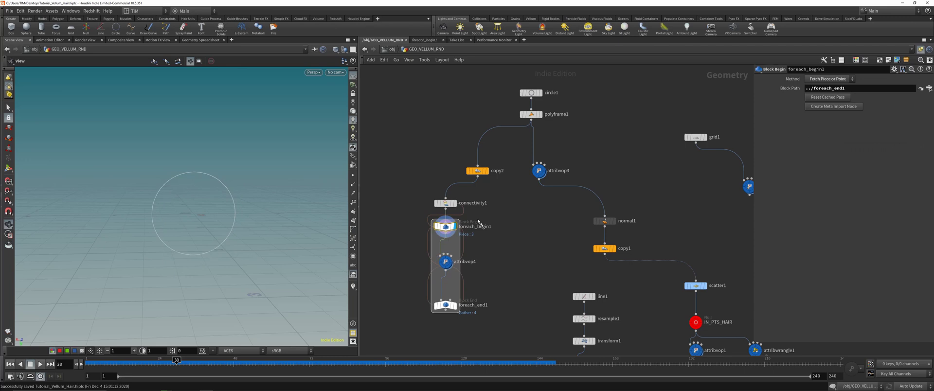
pyautogui.click(834, 108)
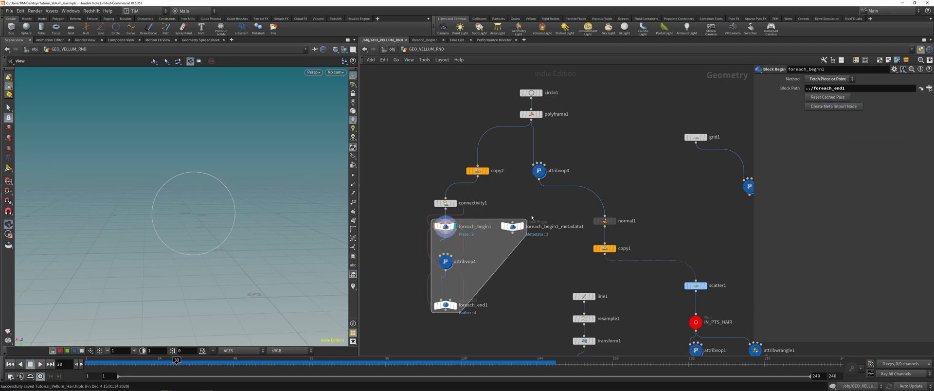
pyautogui.click(512, 226)
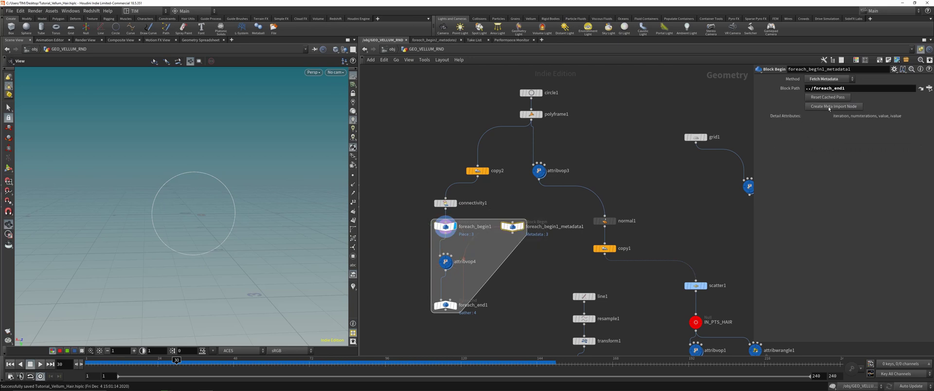
pyautogui.doubleClick(554, 226)
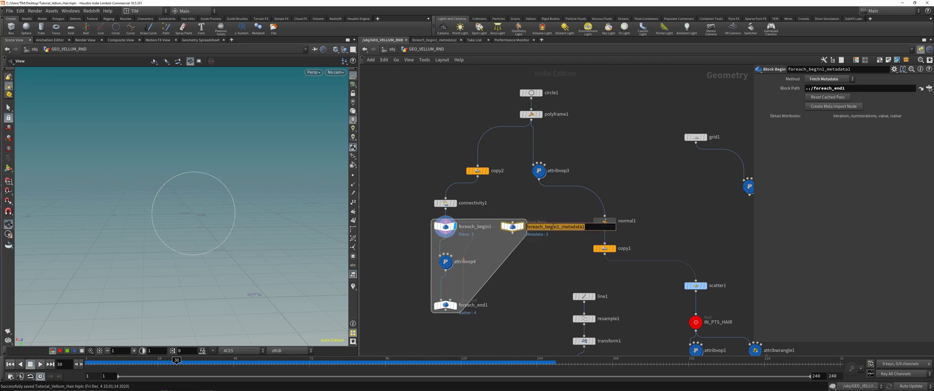
pyautogui.write('meta')
pyautogui.press('Return')
# Display foreach_end1, save the scene and select attribvop4 inside the loop
pyautogui.click(454, 305)
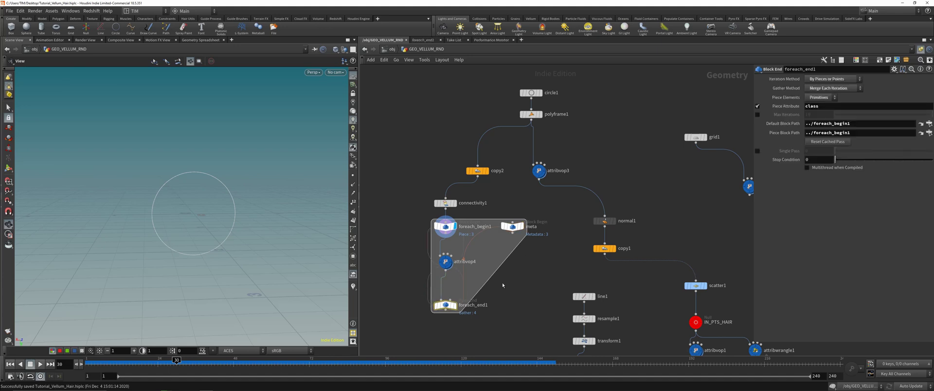
pyautogui.moveTo(616, 260); pyautogui.dragTo(604, 228, button='middle')
pyautogui.hotkey('ctrl', 's')
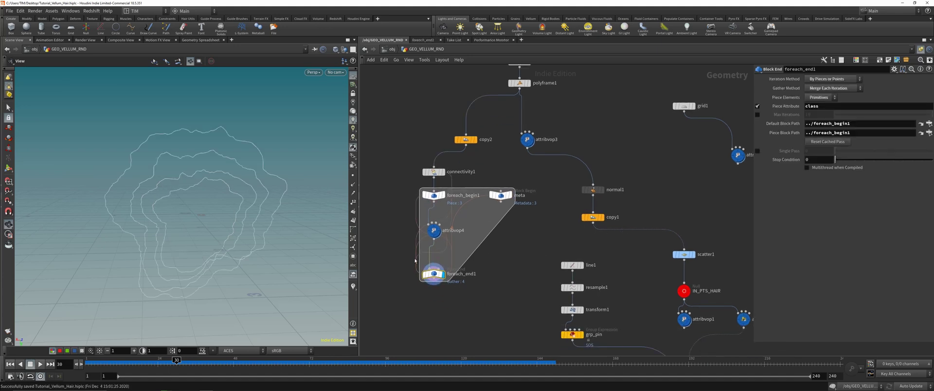
pyautogui.click(433, 230)
pyautogui.rightClick(776, 201)
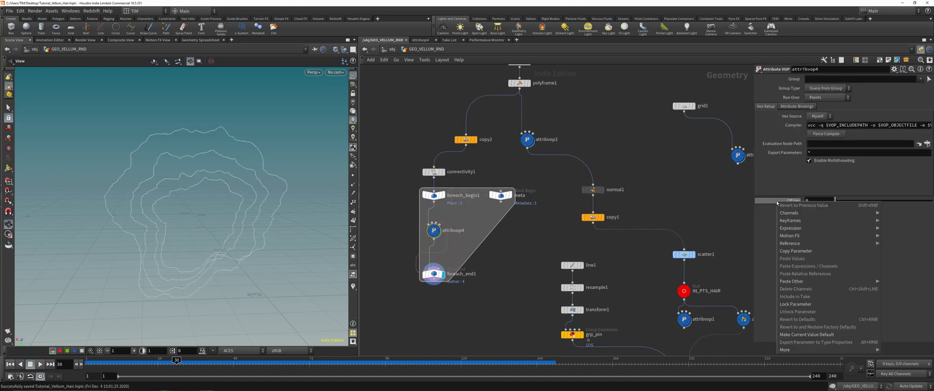
pyautogui.moveTo(789, 243)
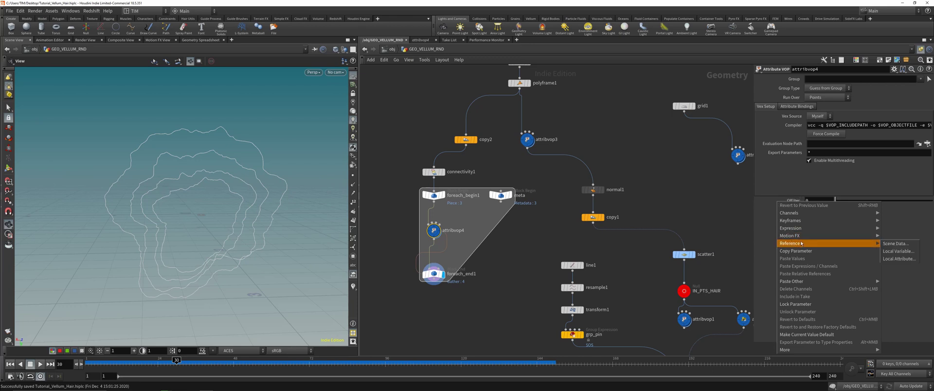
pyautogui.click(897, 243)
pyautogui.moveTo(855, 161); pyautogui.dragTo(613, 150)
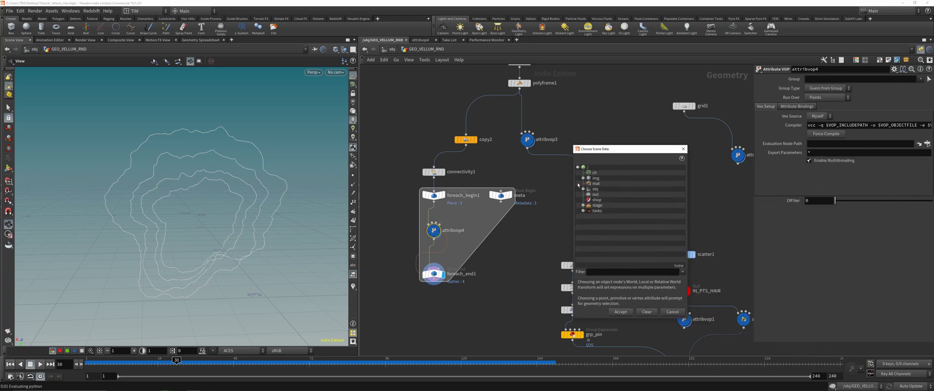
pyautogui.click(583, 189)
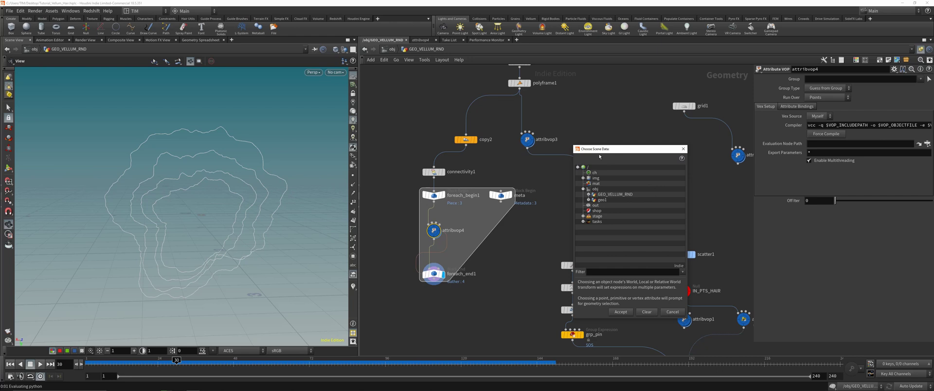
pyautogui.moveTo(599, 150); pyautogui.dragTo(568, 131)
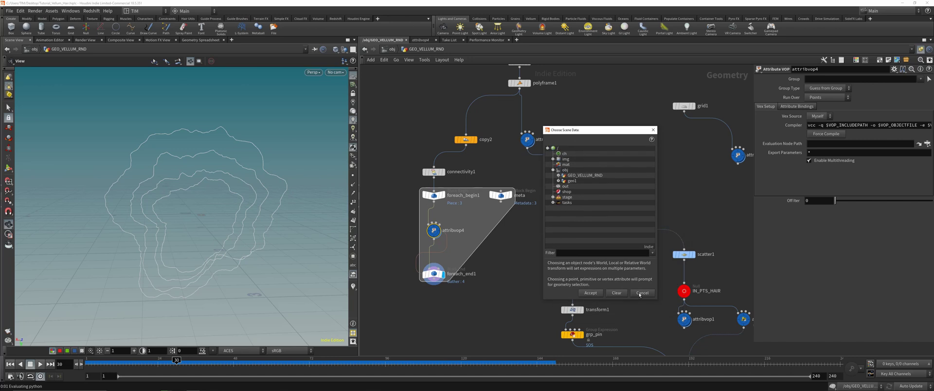
pyautogui.click(559, 176)
pyautogui.moveTo(648, 128); pyautogui.dragTo(604, 127)
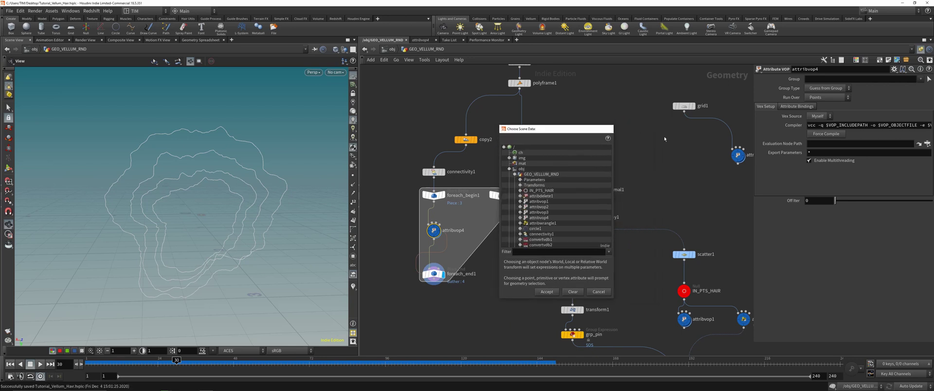
pyautogui.press('Escape')
# Reference attribvop4's Off Iter parameter to the global iteration attribute of the meta node through scene data
pyautogui.rightClick(815, 201)
pyautogui.moveTo(831, 242)
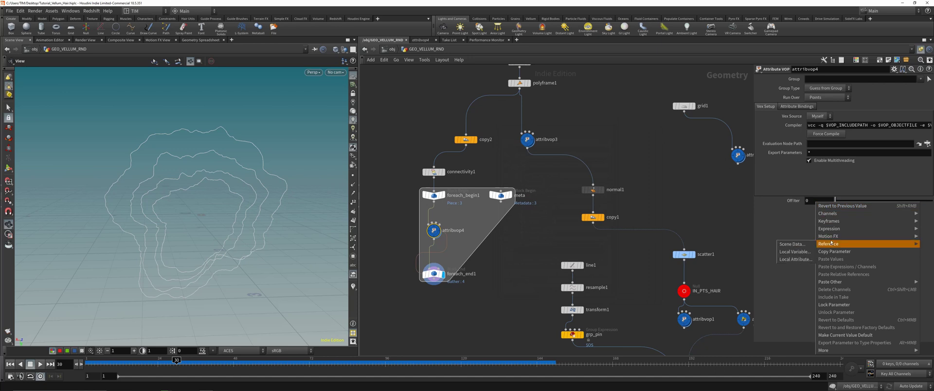
pyautogui.click(791, 244)
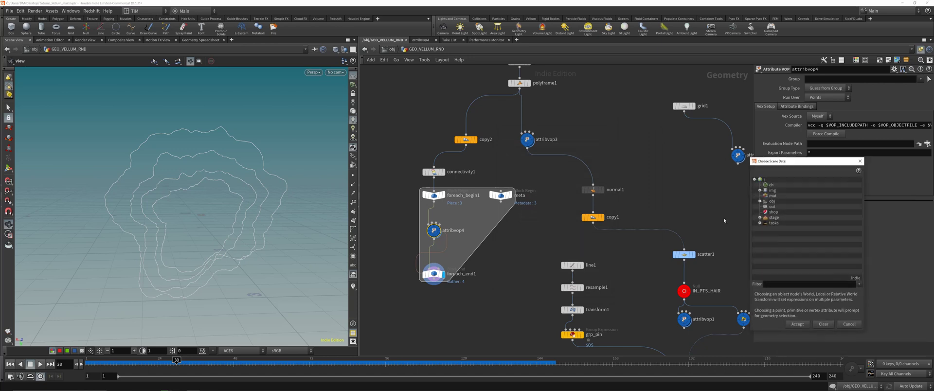
pyautogui.click(760, 201)
pyautogui.click(765, 207)
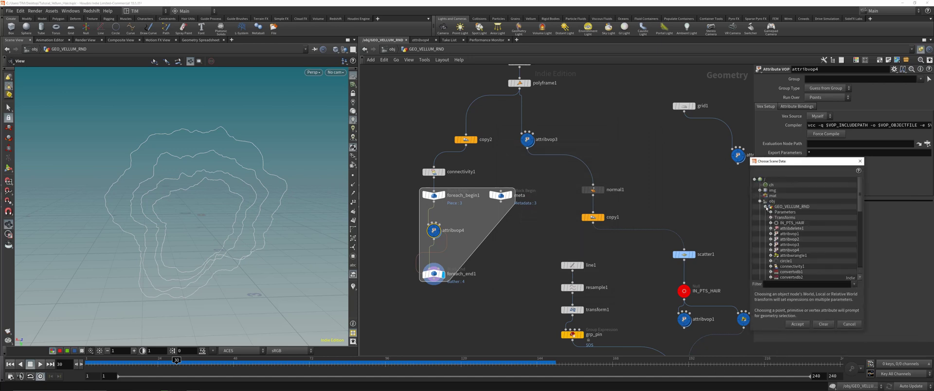
pyautogui.scroll(-2, 795, 224)
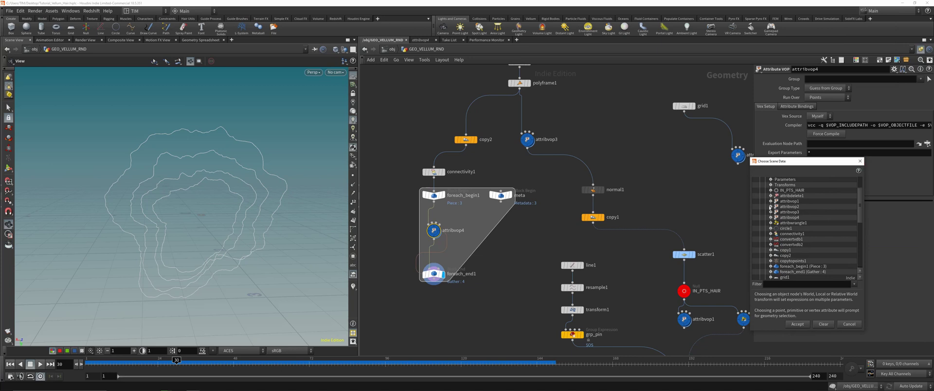
pyautogui.scroll(2, 781, 248)
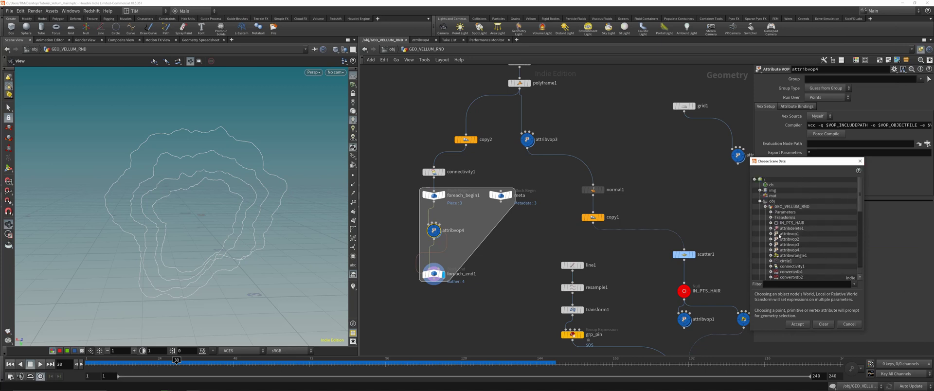
pyautogui.scroll(-3, 779, 236)
pyautogui.click(771, 229)
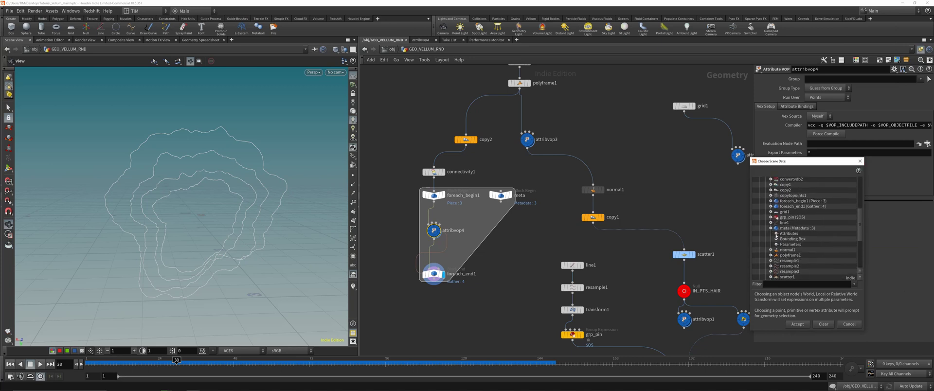
pyautogui.click(776, 233)
pyautogui.click(781, 239)
pyautogui.click(803, 244)
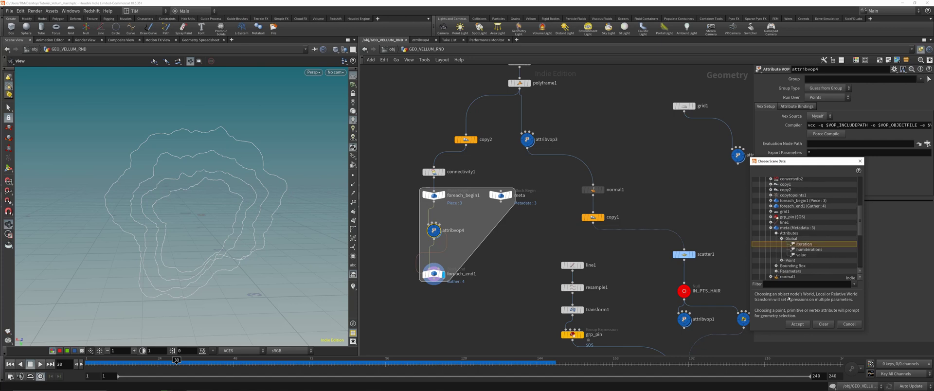
pyautogui.click(796, 324)
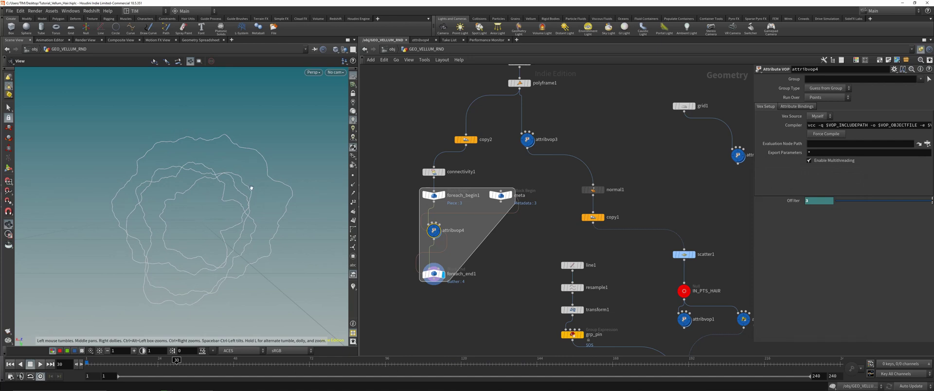
# Show the Off Iter expression in a widened parameter area and check the detail attributes of the meta node
pyautogui.click(801, 203)
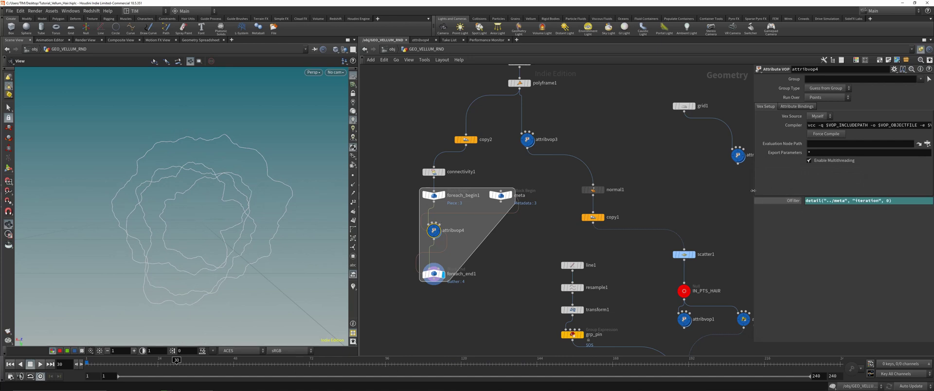
pyautogui.moveTo(753, 191); pyautogui.dragTo(616, 191)
pyautogui.moveTo(786, 201); pyautogui.dragTo(627, 208)
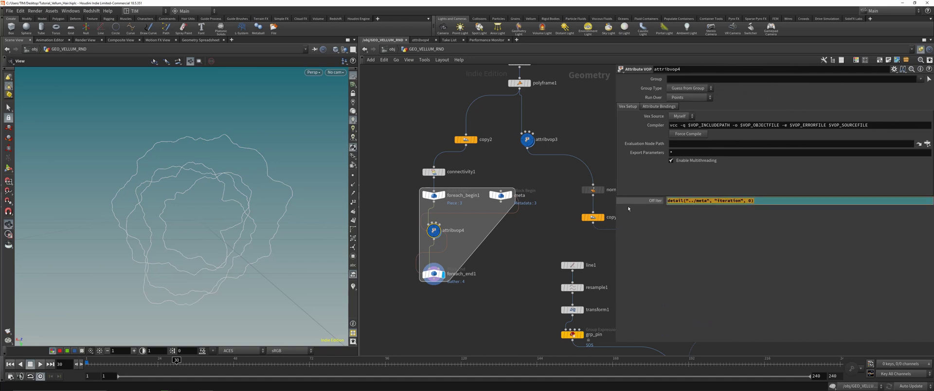
pyautogui.click(501, 195)
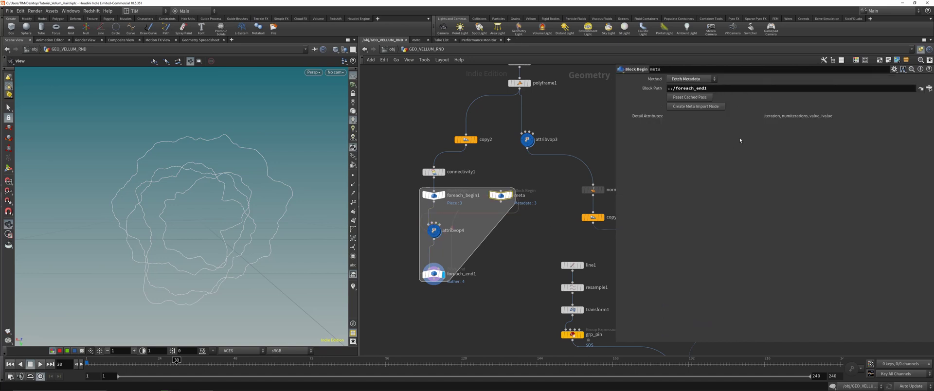
pyautogui.click(434, 230)
# Delete the channel reference from attribvop4's Off Iter, try a value of 0.541 and save the scene
pyautogui.click(893, 70)
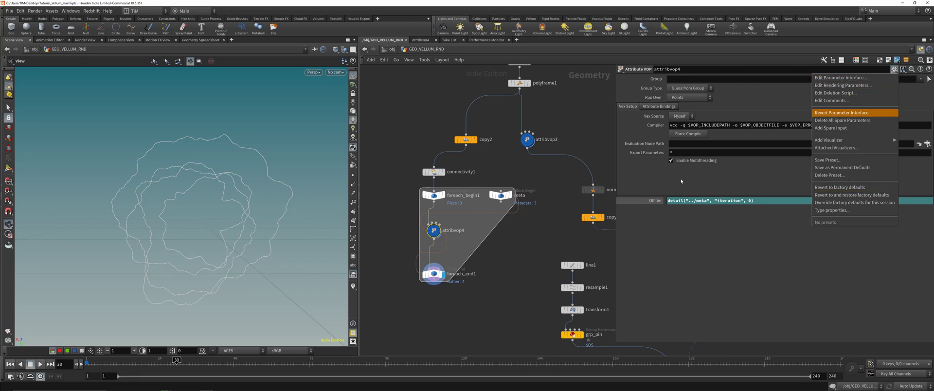
pyautogui.click(471, 250)
pyautogui.rightClick(652, 200)
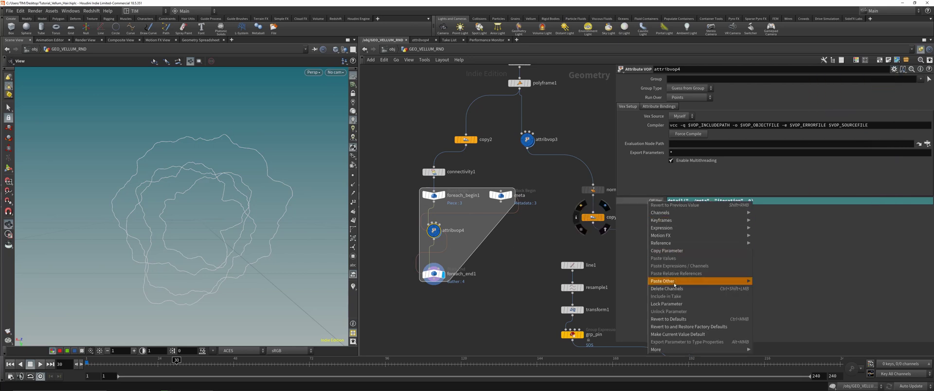
pyautogui.click(673, 289)
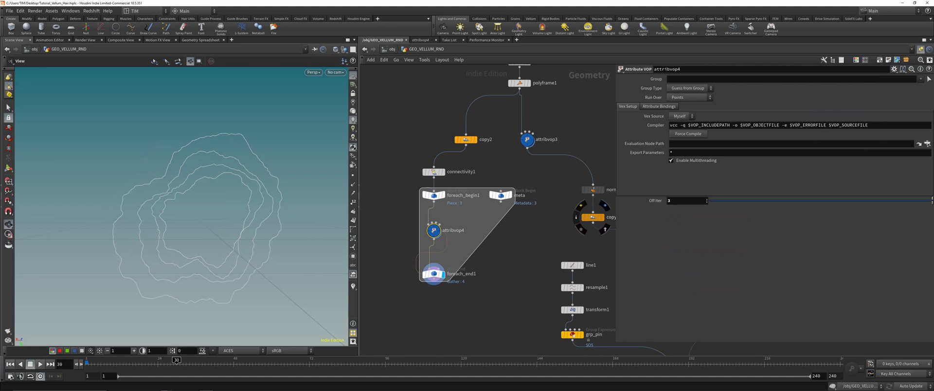
pyautogui.moveTo(723, 200); pyautogui.dragTo(830, 201)
pyautogui.hotkey('ctrl', 's')
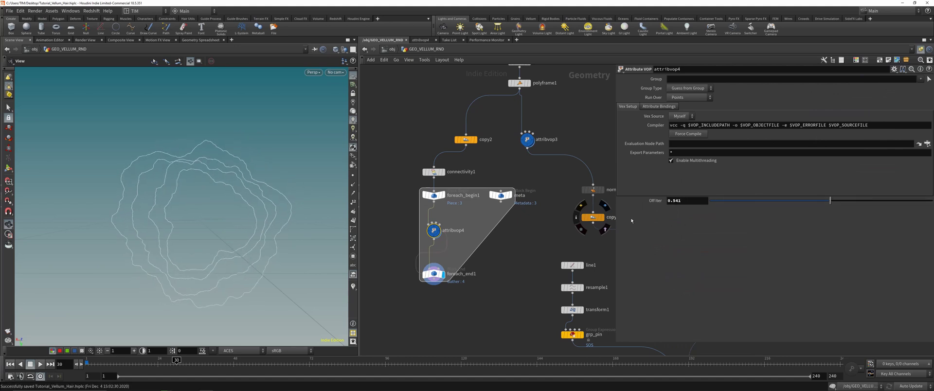
# Add a spare input to attribvop4 and assign the meta node to it
pyautogui.moveTo(434, 233)
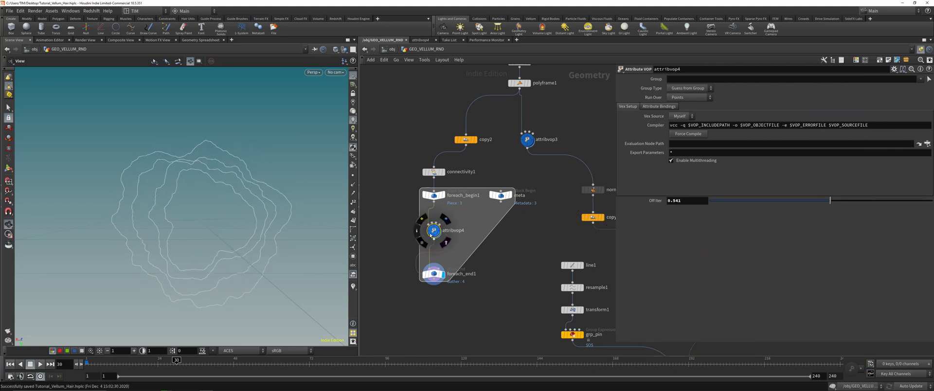
pyautogui.click(894, 69)
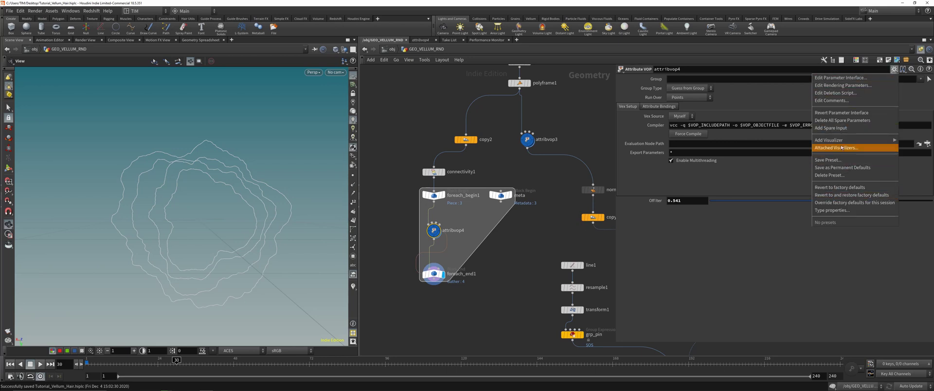
pyautogui.click(830, 128)
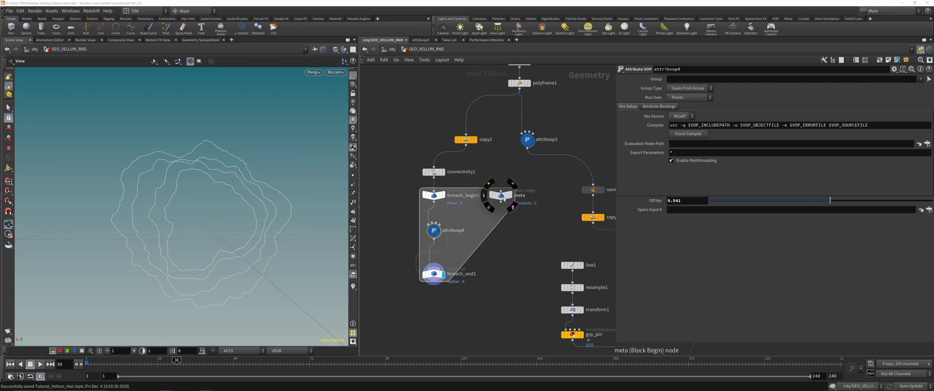
pyautogui.moveTo(503, 198); pyautogui.dragTo(677, 210)
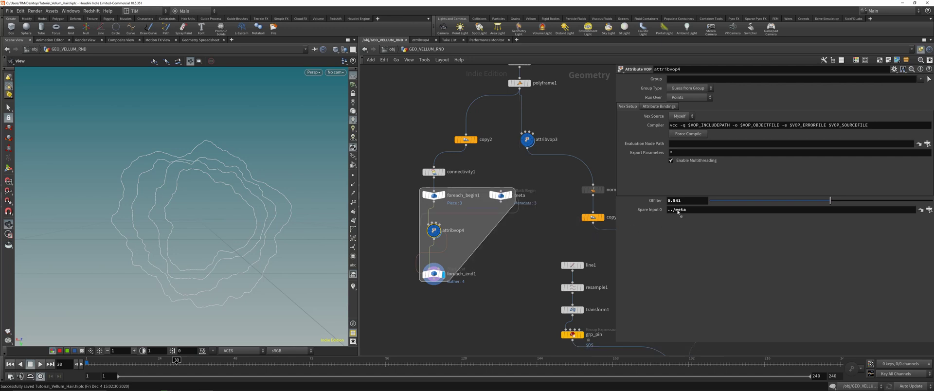
# Set attribvop4's Off Iter to the expression detail(-1, "iteration",0), reading from the spare input
pyautogui.scroll(5, 522, 204)
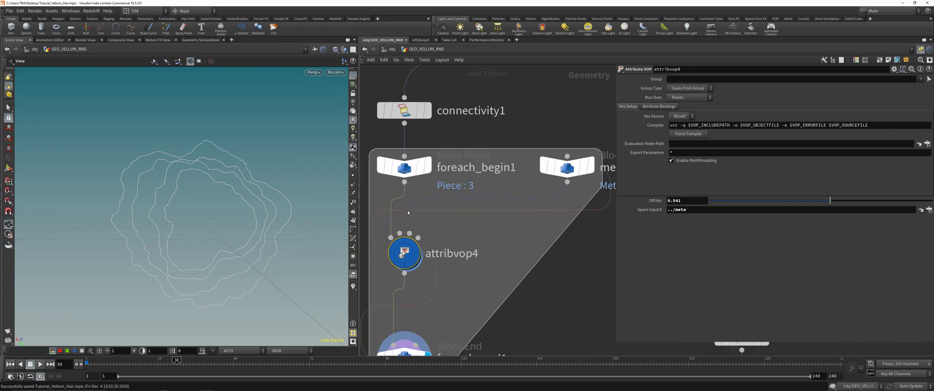
pyautogui.scroll(-4, 583, 204)
pyautogui.click(683, 201)
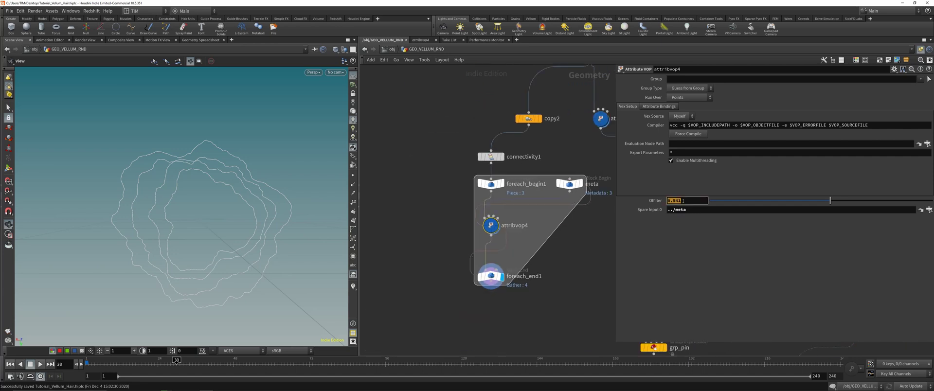
pyautogui.write('detail')
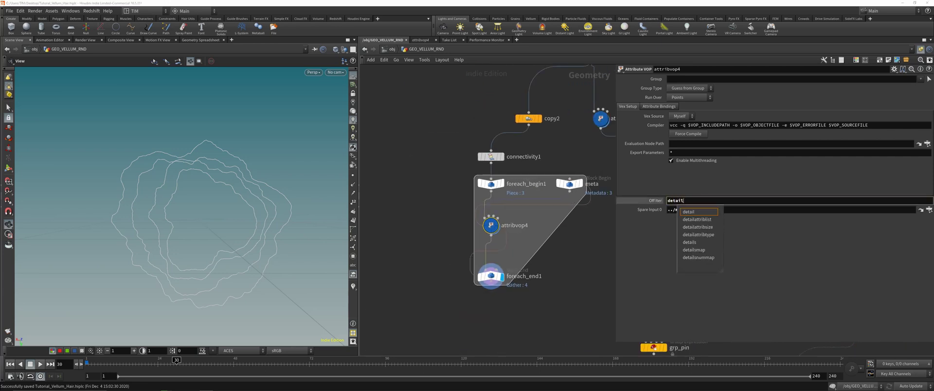
pyautogui.write('(-')
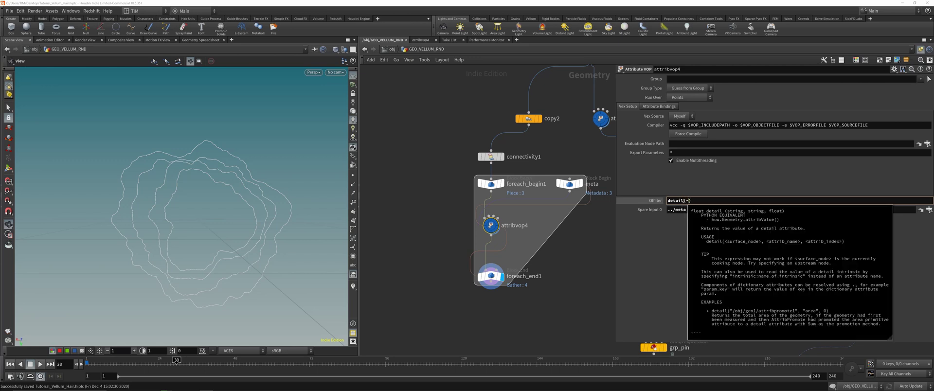
pyautogui.write('1, ""')
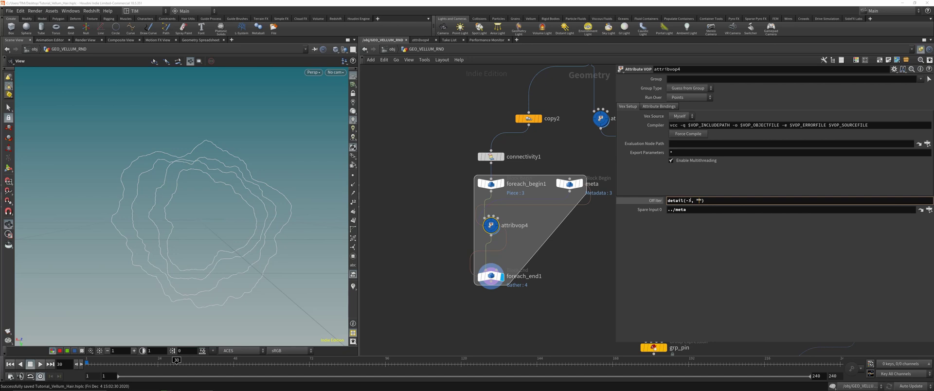
pyautogui.write('iteration",0')
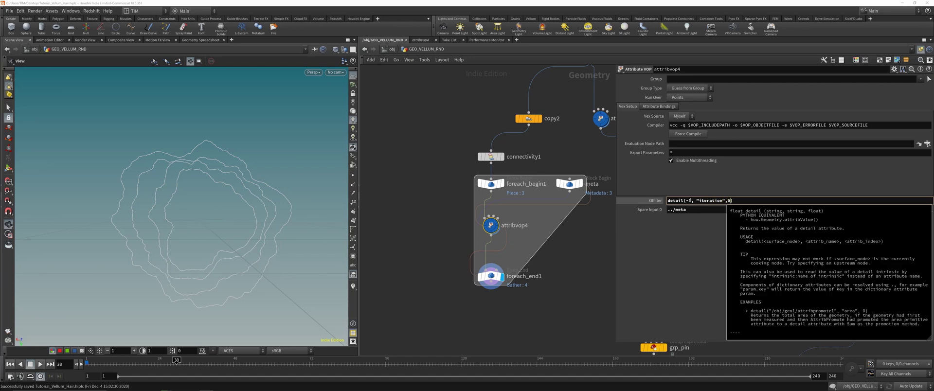
pyautogui.press('Return')
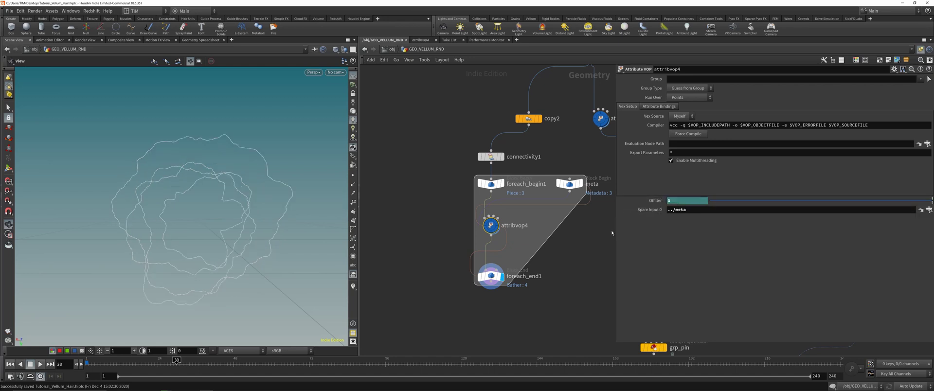
# Connect the output of foreach_end1 to scatter1, display scatter1 and save the scene
pyautogui.moveTo(582, 235); pyautogui.dragTo(545, 243, button='middle')
pyautogui.click(492, 125)
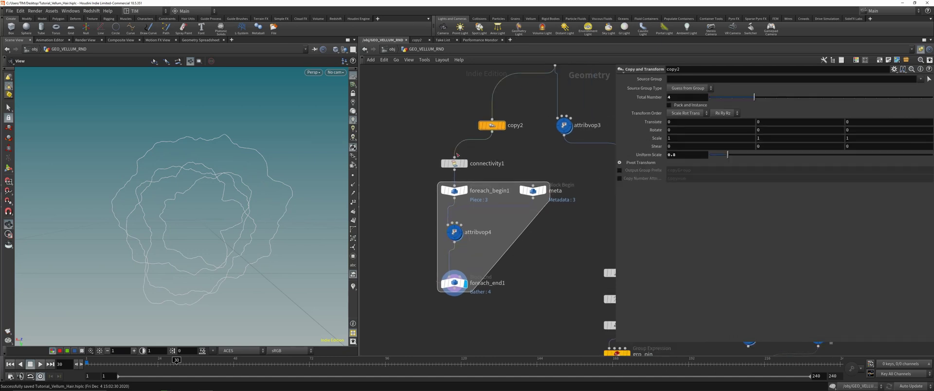
pyautogui.click(454, 283)
pyautogui.scroll(-3, 434, 242)
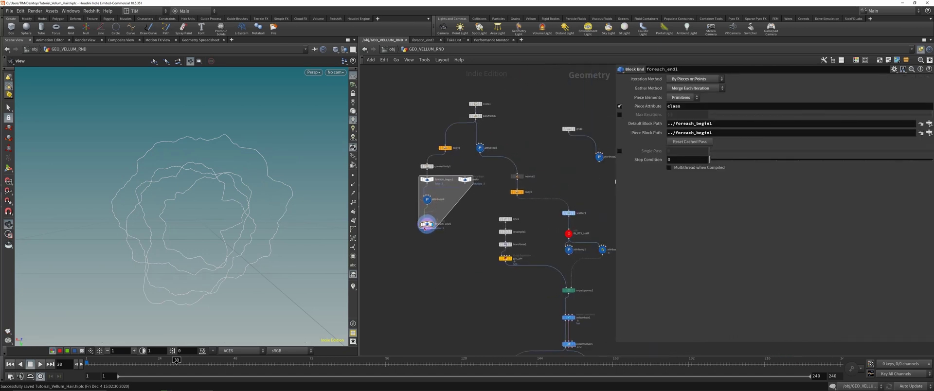
pyautogui.click(569, 213)
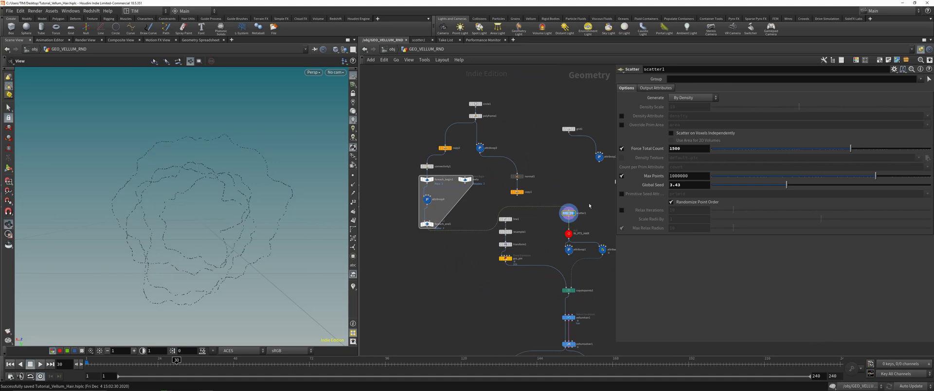
pyautogui.hotkey('ctrl', 's')
# Display vellumsolver1, return to frame 1 and simulate the hair up to frame 64
pyautogui.moveTo(552, 353); pyautogui.dragTo(497, 252, button='middle')
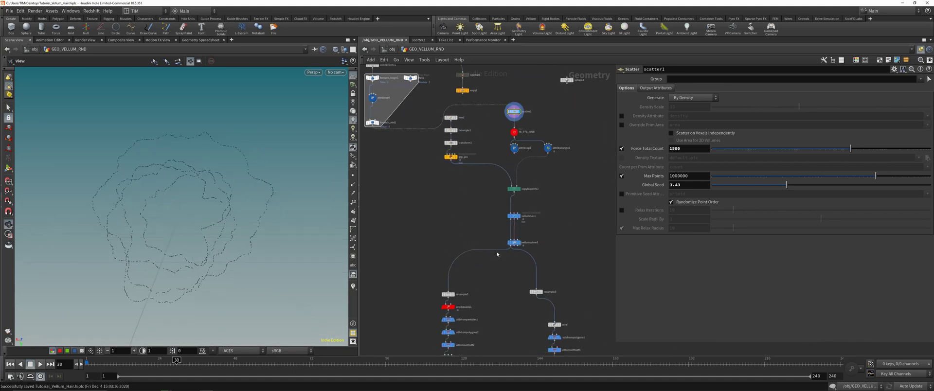
pyautogui.click(513, 242)
pyautogui.click(520, 242)
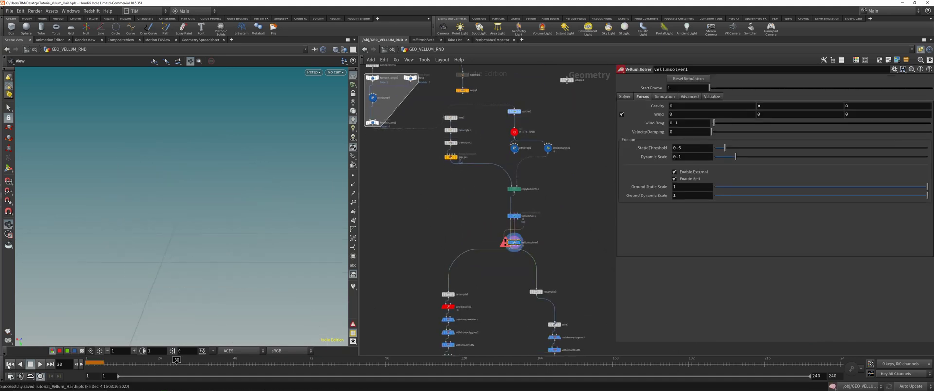
pyautogui.click(10, 364)
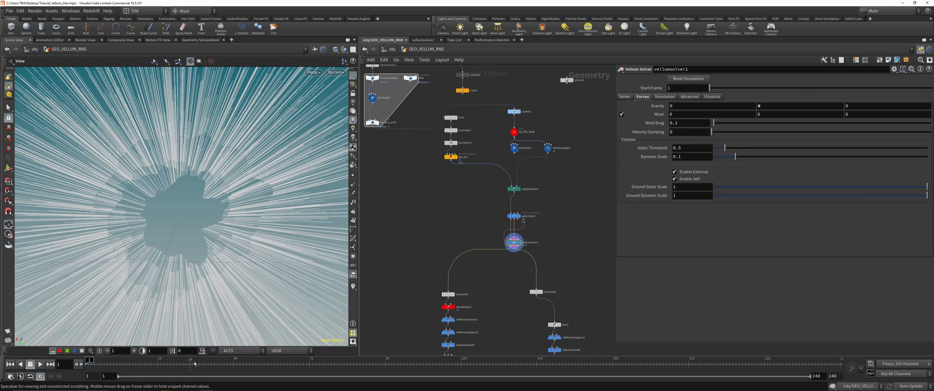
pyautogui.click(285, 363)
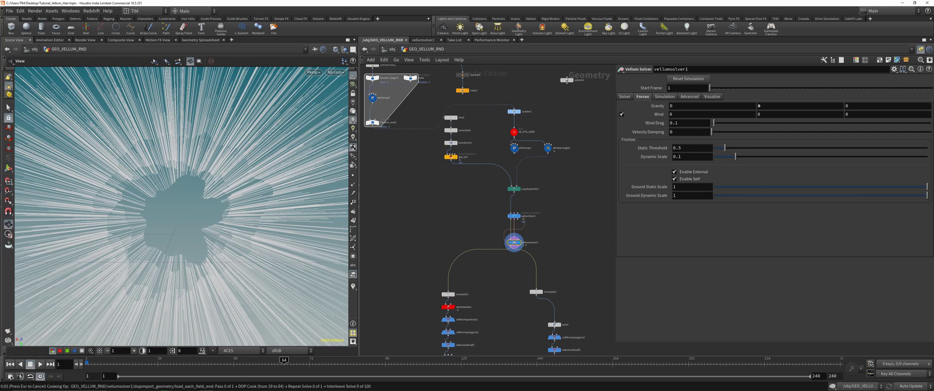
pyautogui.click(193, 386)
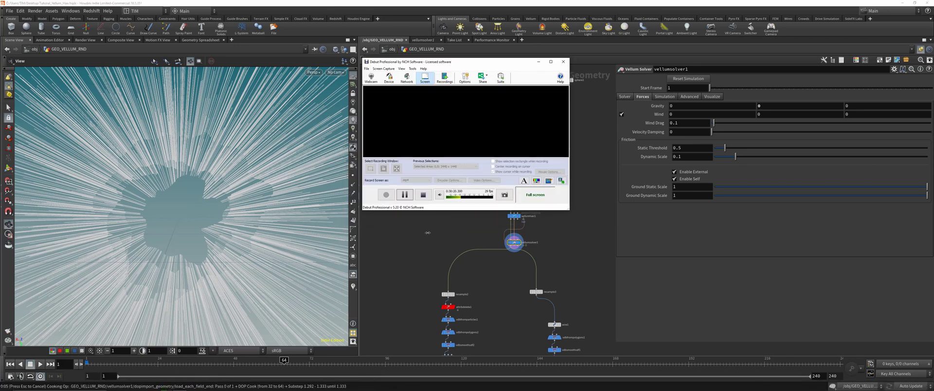
pyautogui.click(538, 62)
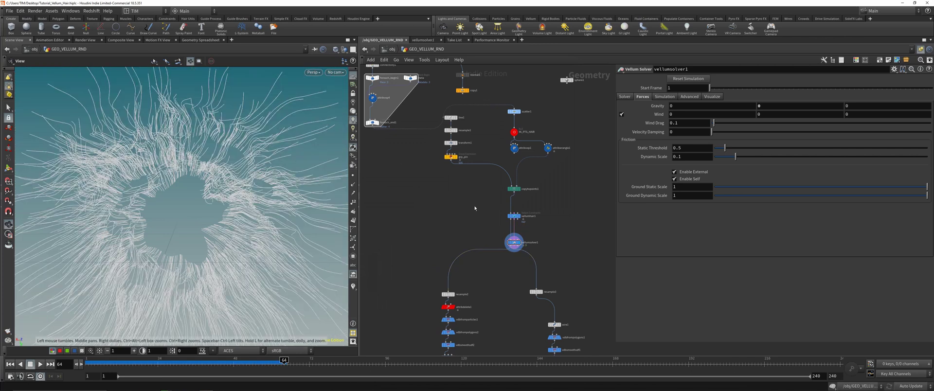
# Display convertvdb2 and examine the resulting hair mesh from several sides
pyautogui.moveTo(486, 283); pyautogui.dragTo(476, 175, button='middle')
pyautogui.moveTo(454, 246); pyautogui.dragTo(456, 244)
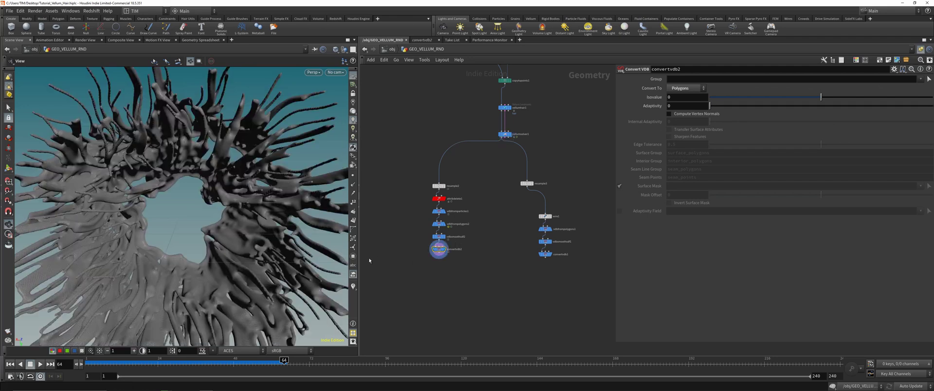
pyautogui.moveTo(282, 199); pyautogui.dragTo(258, 169)
pyautogui.scroll(-6, 191, 174)
pyautogui.scroll(5, 249, 170)
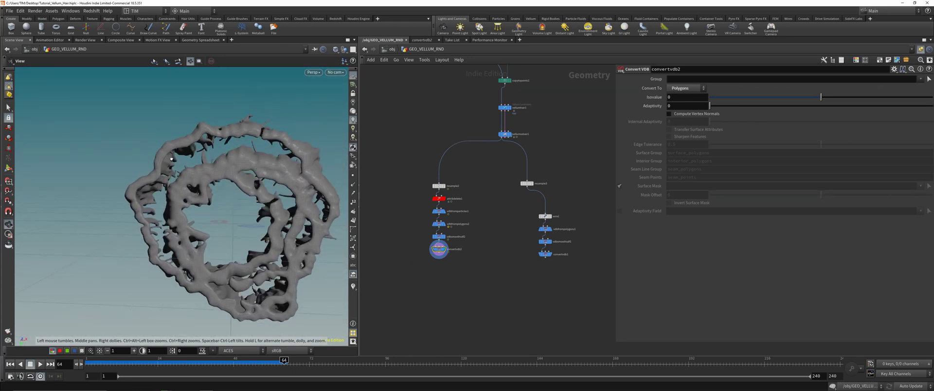
pyautogui.moveTo(171, 158); pyautogui.dragTo(296, 148)
pyautogui.scroll(-5, 296, 148)
pyautogui.moveTo(165, 157); pyautogui.dragTo(372, 170)
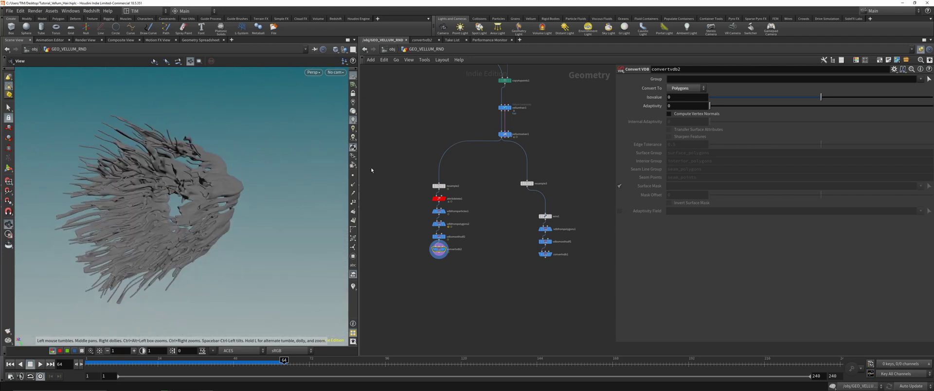
# Display resample2 to show the hair curves again and save the scene
pyautogui.moveTo(408, 169); pyautogui.dragTo(416, 214, button='middle')
pyautogui.scroll(1, 442, 177)
pyautogui.moveTo(441, 177); pyautogui.dragTo(438, 197, button='middle')
pyautogui.click(444, 261)
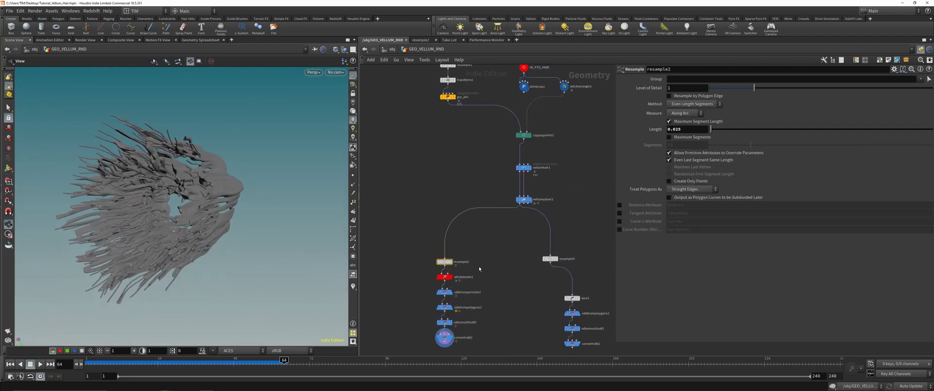
pyautogui.click(451, 262)
pyautogui.moveTo(462, 263); pyautogui.dragTo(479, 243, button='middle')
pyautogui.moveTo(292, 189); pyautogui.dragTo(225, 210)
pyautogui.hotkey('ctrl', 's')
# Wire the output of copy1 into scatter1 and return to frame 1
pyautogui.moveTo(437, 220); pyautogui.dragTo(452, 363, button='middle')
pyautogui.scroll(-1, 431, 243)
pyautogui.moveTo(449, 176); pyautogui.dragTo(438, 201, button='middle')
pyautogui.scroll(2, 477, 188)
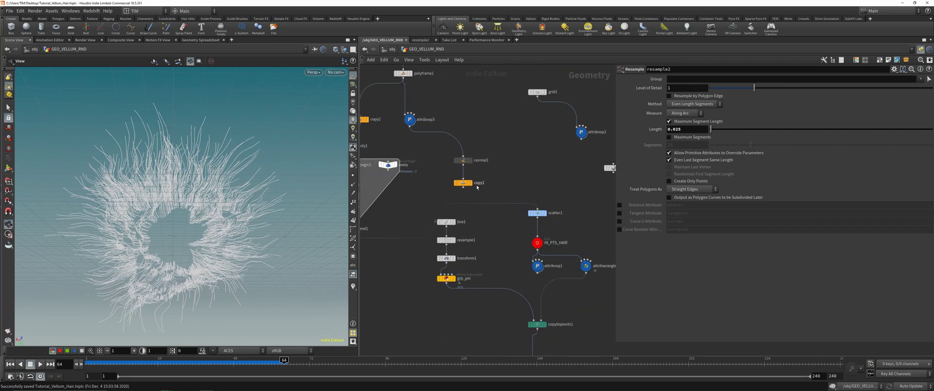
pyautogui.moveTo(463, 183); pyautogui.dragTo(463, 174)
pyautogui.click(462, 178)
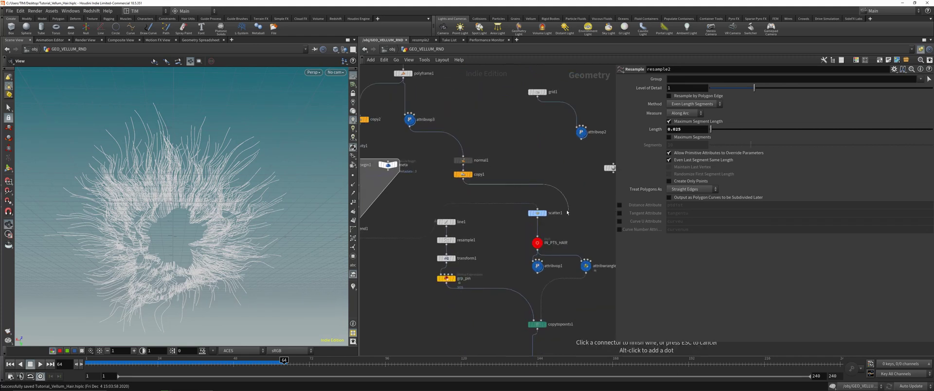
pyautogui.click(536, 209)
pyautogui.moveTo(493, 241); pyautogui.dragTo(461, 123, button='middle')
pyautogui.scroll(-2, 461, 123)
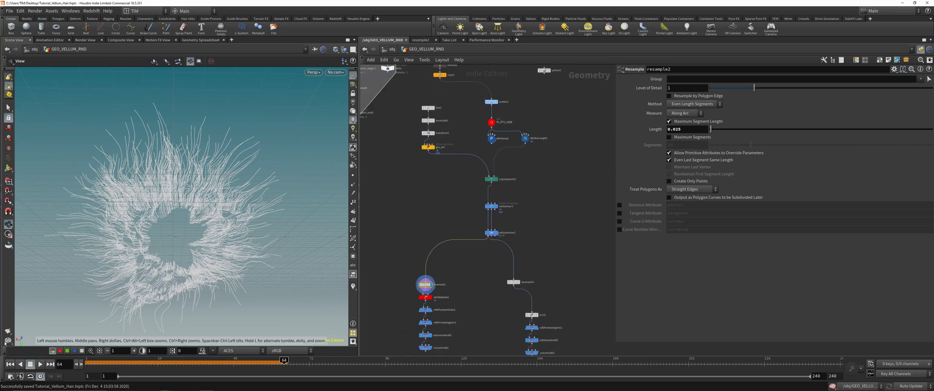
pyautogui.click(10, 365)
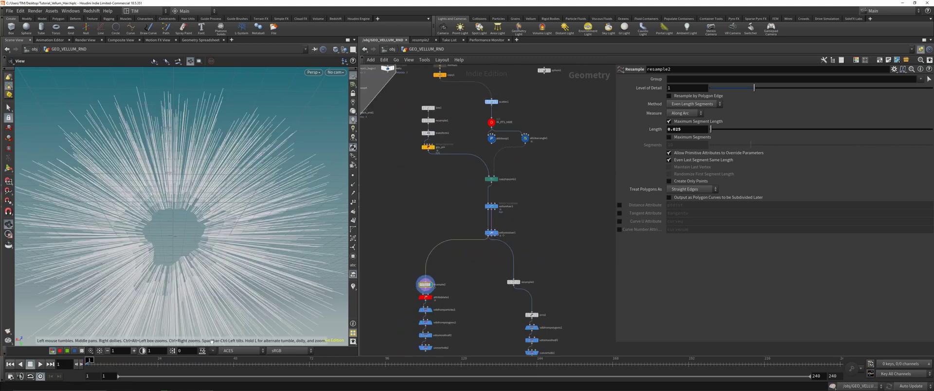
# Bypass the noise node attribvop3 and display vellumsolver1
pyautogui.moveTo(397, 268); pyautogui.dragTo(395, 237, button='middle')
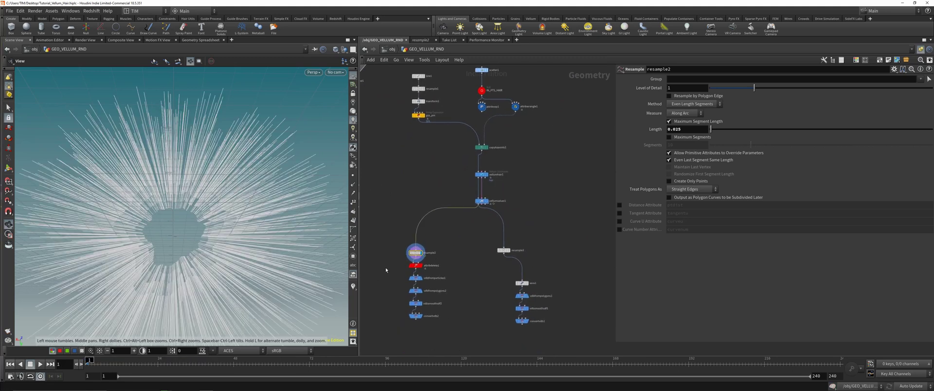
pyautogui.moveTo(399, 183); pyautogui.dragTo(454, 311, button='middle')
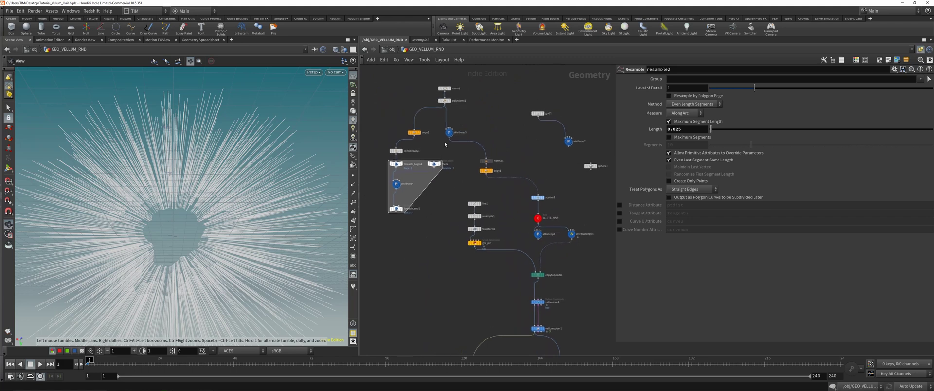
pyautogui.click(448, 132)
pyautogui.press('b')
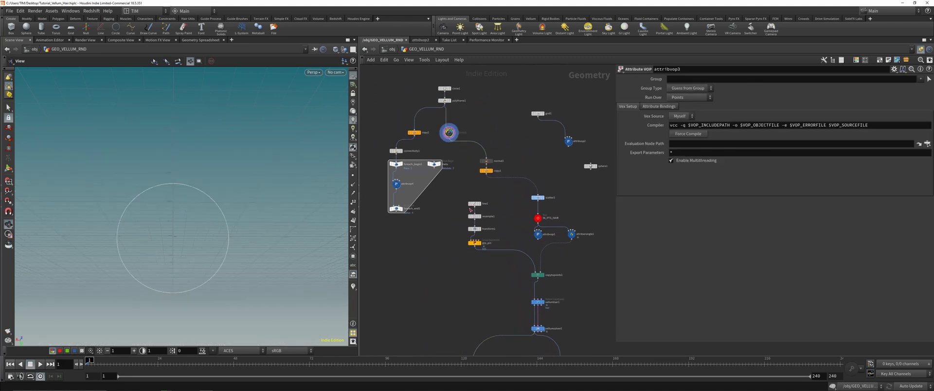
pyautogui.moveTo(454, 208); pyautogui.dragTo(435, 173, button='middle')
pyautogui.click(472, 136)
pyautogui.moveTo(471, 222); pyautogui.dragTo(466, 298, button='middle')
pyautogui.click(505, 248)
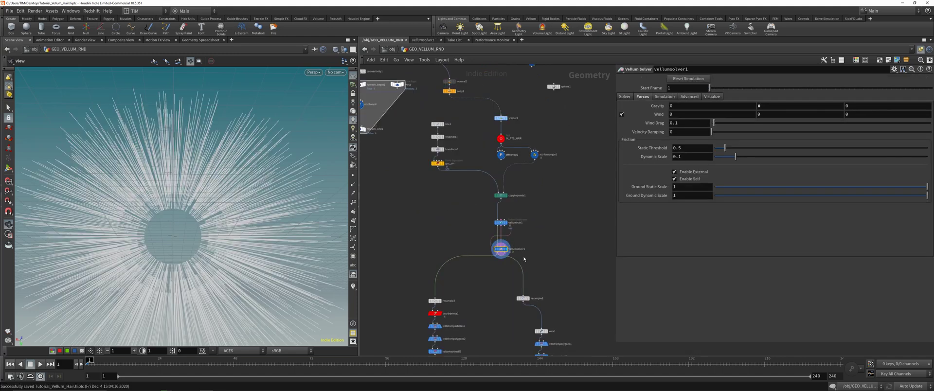
# Set scatter1's Force Total Count to 5000
pyautogui.moveTo(456, 242); pyautogui.dragTo(447, 311, button='middle')
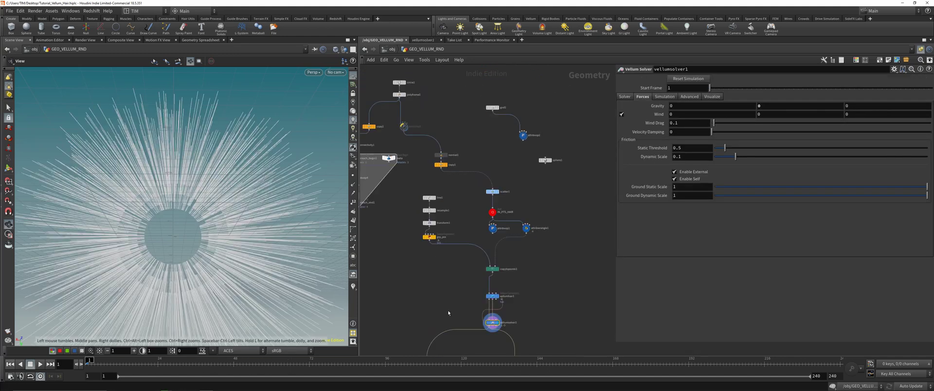
pyautogui.click(492, 194)
pyautogui.doubleClick(696, 150)
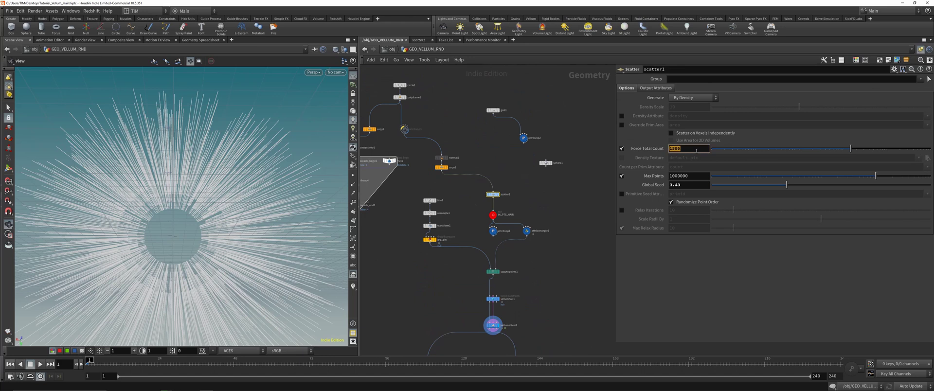
pyautogui.write('5000')
pyautogui.press('Return')
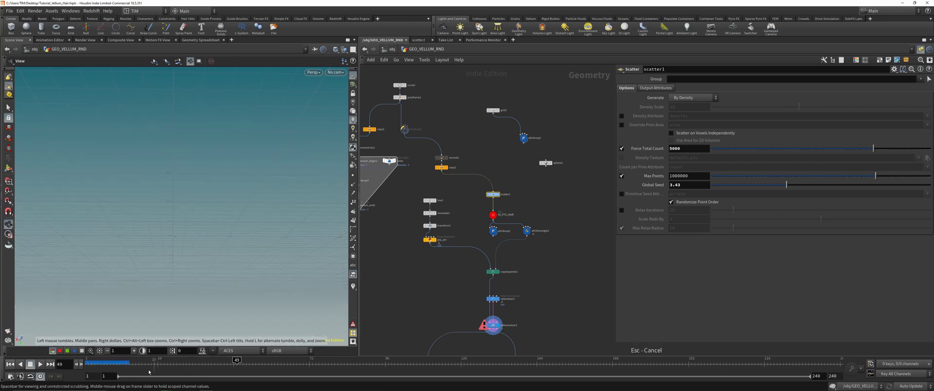
# Simulate the denser hair up to about frame 44
pyautogui.click(114, 361)
pyautogui.scroll(-4, 177, 219)
pyautogui.moveTo(177, 223); pyautogui.dragTo(180, 208)
pyautogui.click(232, 364)
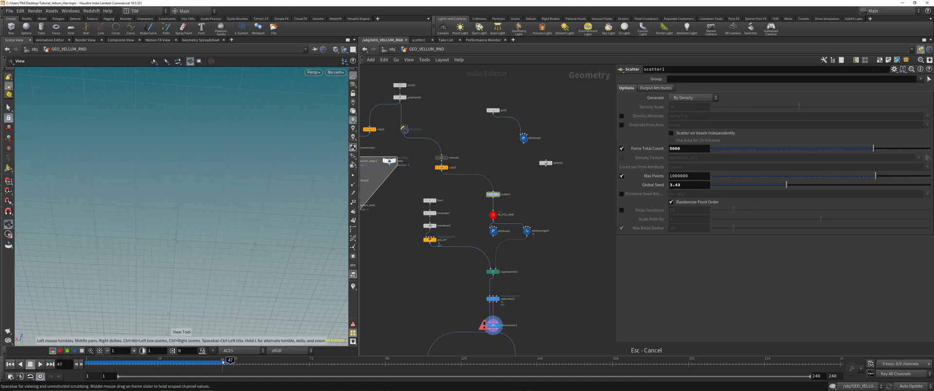
# Show vellumsolver1's substep and collision settings, view the hair from the front and save the scene
pyautogui.click(493, 325)
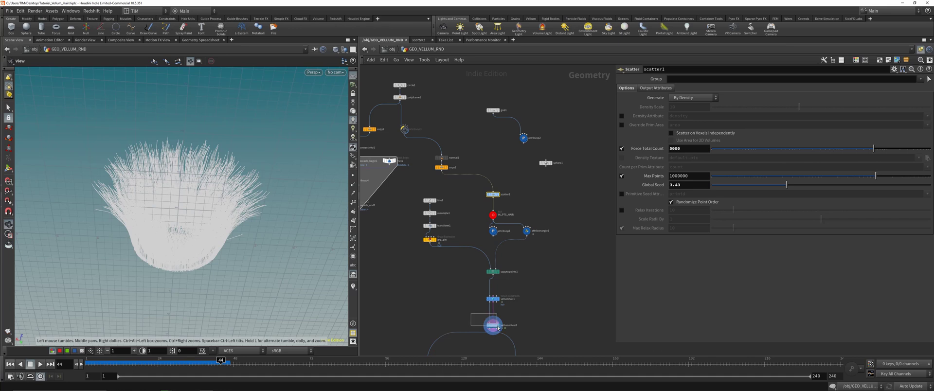
pyautogui.moveTo(493, 325); pyautogui.dragTo(488, 279, button='middle')
pyautogui.click(624, 97)
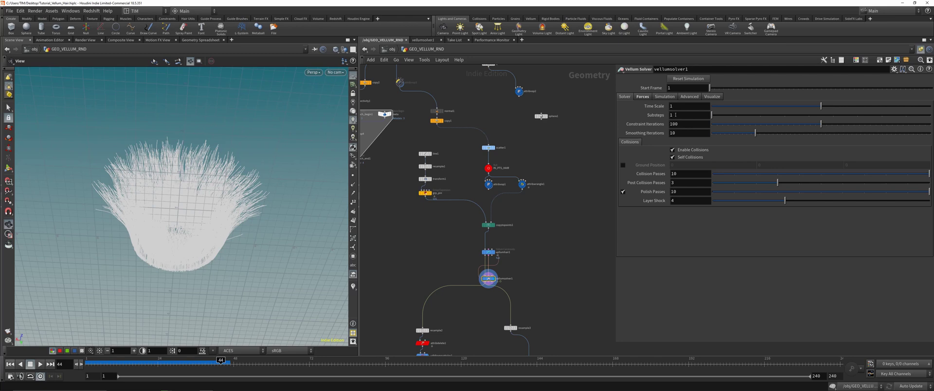
pyautogui.moveTo(171, 312); pyautogui.dragTo(196, 170)
pyautogui.hotkey('ctrl', 's')
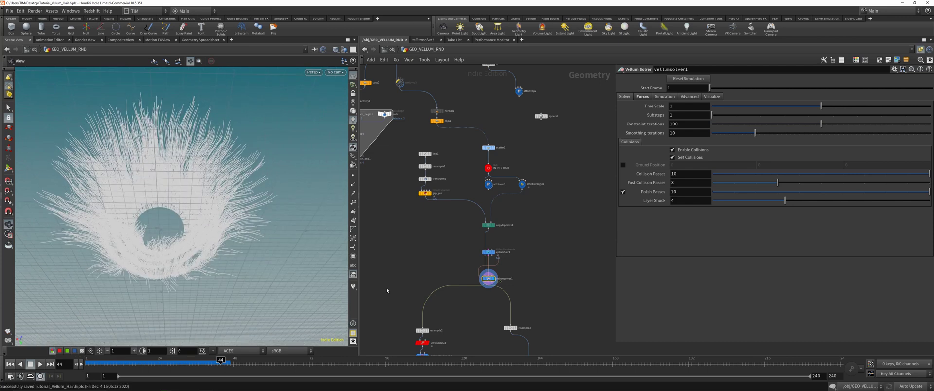
# Add a Null node fed by vellumsolver1's output, below the two VDB branches
pyautogui.moveTo(500, 299); pyautogui.dragTo(547, 123, button='middle')
pyautogui.click(536, 112)
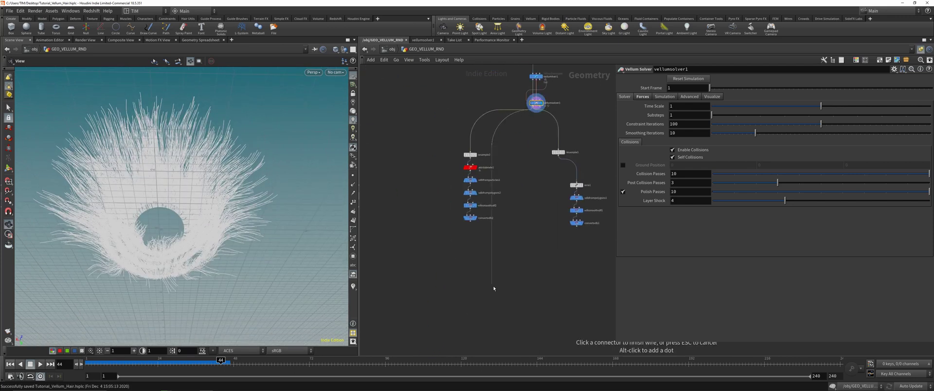
pyautogui.press('Tab')
pyautogui.write('null')
pyautogui.press('Return')
pyautogui.press('Return')
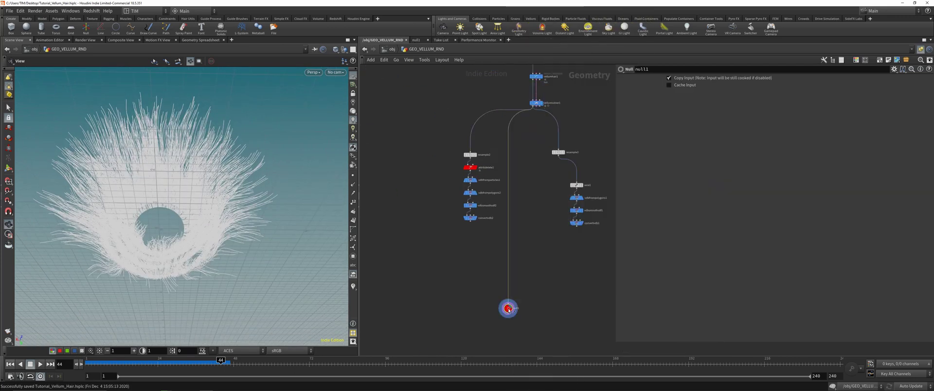
# Rename the new null OUT_HAIR
pyautogui.scroll(4, 508, 309)
pyautogui.moveTo(532, 309); pyautogui.dragTo(495, 201, button='middle')
pyautogui.doubleClick(495, 199)
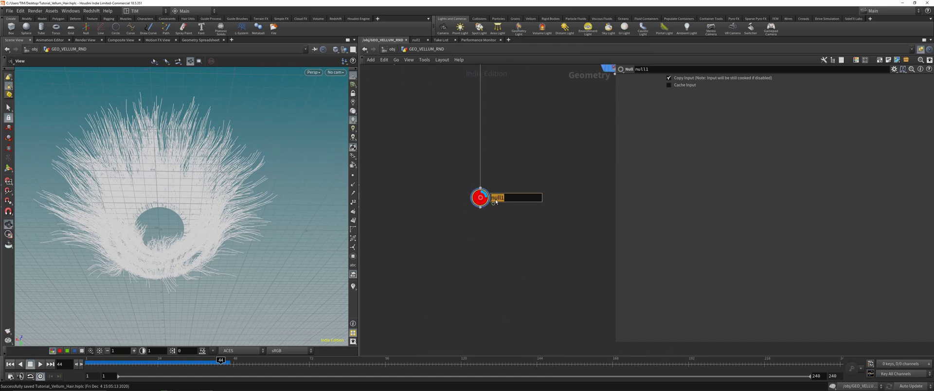
pyautogui.write('OUT_HAIR')
pyautogui.press('Return')
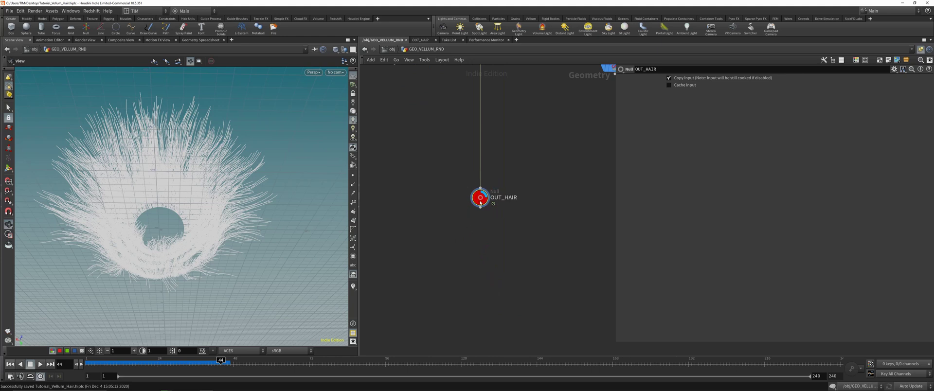
# Duplicate attribdelete1, insert the copy between vellumsolver1 and OUT_HAIR, and display it
pyautogui.scroll(-3, 518, 204)
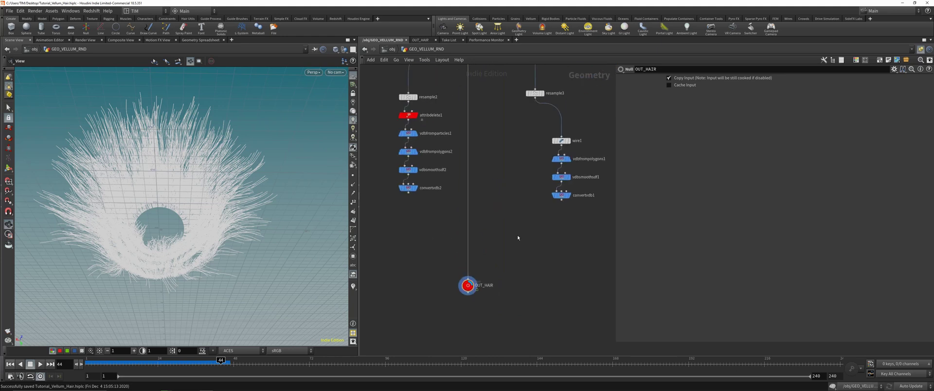
pyautogui.middleClick(469, 284)
pyautogui.moveTo(503, 160); pyautogui.dragTo(504, 222, button='middle')
pyautogui.keyDown('alt'); pyautogui.moveTo(410, 175); pyautogui.dragTo(483, 264); pyautogui.keyUp('alt')
pyautogui.press('y')
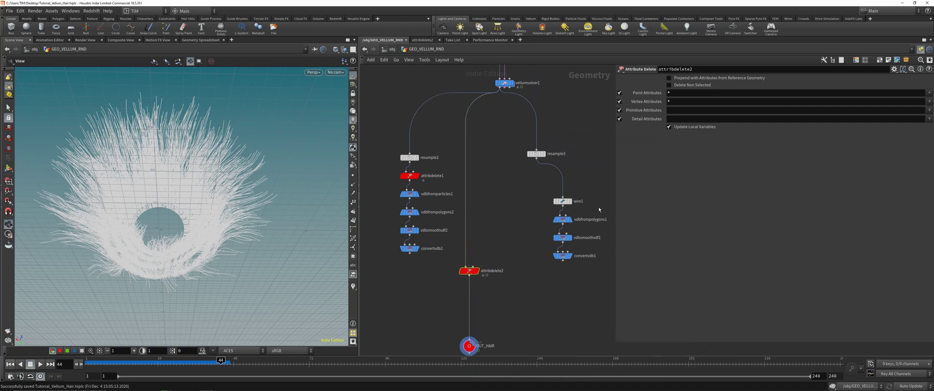
pyautogui.press('r')
pyautogui.moveTo(488, 276); pyautogui.dragTo(488, 239, button='middle')
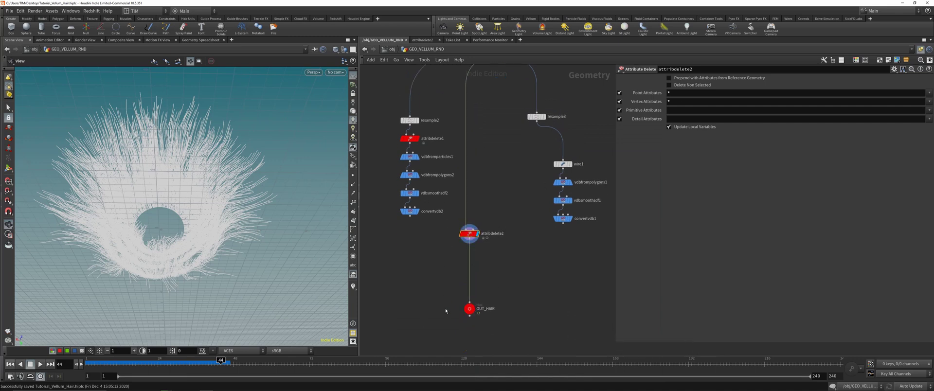
# Display OUT_HAIR and set both Primitive Attributes and Detail Attributes of attribdelete2 to *
pyautogui.click(466, 310)
pyautogui.press('r')
pyautogui.middleClick(466, 310)
pyautogui.moveTo(446, 260); pyautogui.dragTo(472, 233)
pyautogui.click(828, 110)
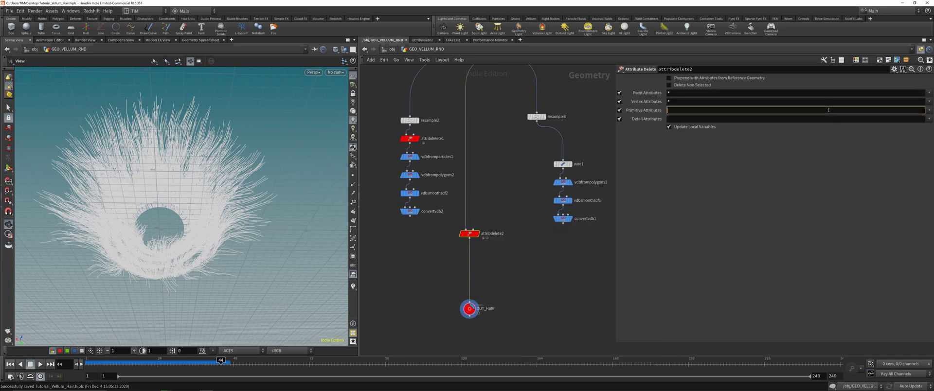
pyautogui.write('*')
pyautogui.press('Tab')
pyautogui.write('*')
pyautogui.press('Return')
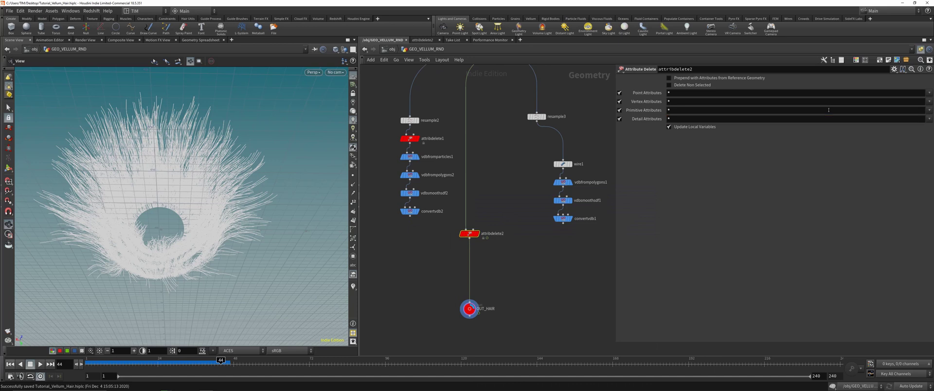
# Check OUT_HAIR's node info, then display attribdelete2 and inspect its hair with the points temporarily shown
pyautogui.moveTo(428, 339); pyautogui.dragTo(501, 288)
pyautogui.middleClick(472, 311)
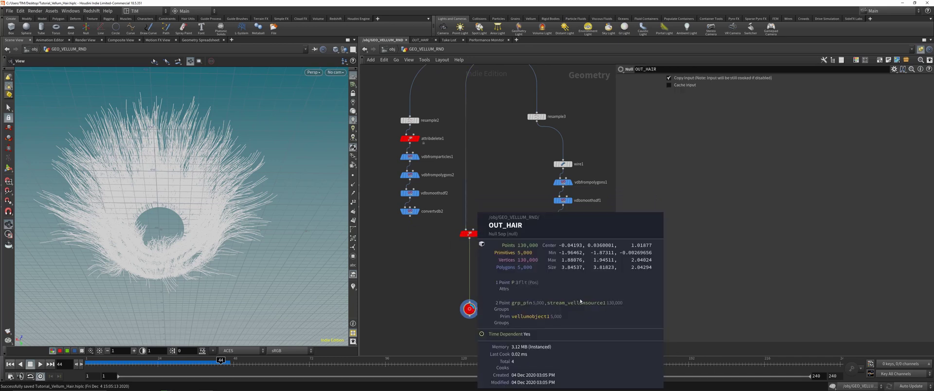
pyautogui.scroll(2, 478, 264)
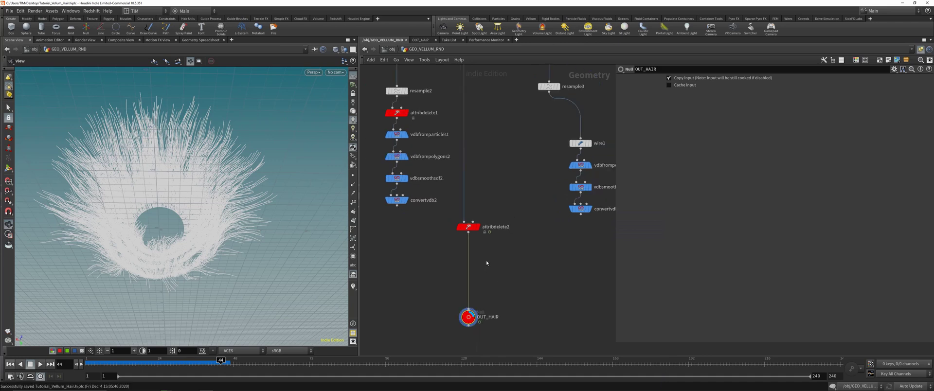
pyautogui.moveTo(446, 341); pyautogui.dragTo(438, 306, button='middle')
pyautogui.moveTo(438, 306); pyautogui.dragTo(479, 209)
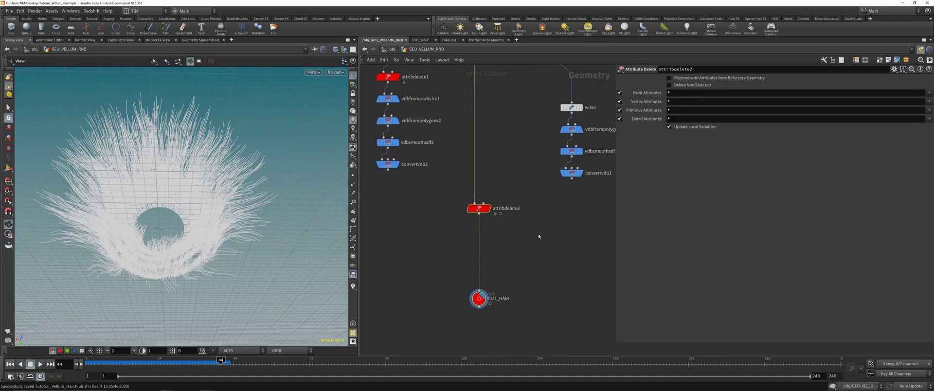
pyautogui.click(489, 209)
pyautogui.click(353, 175)
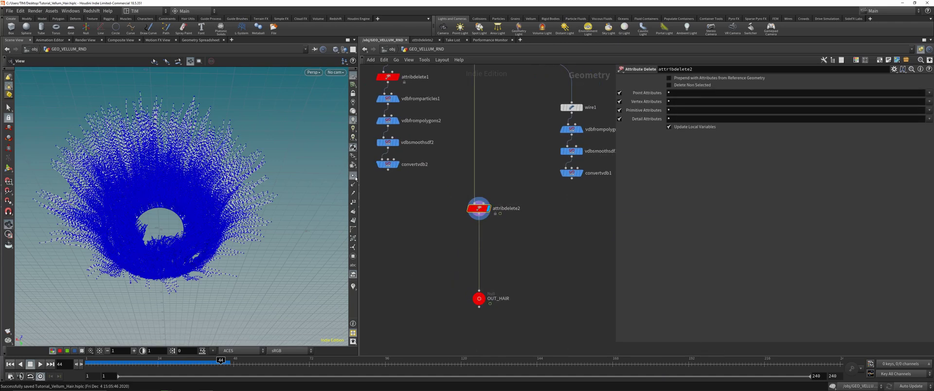
pyautogui.click(353, 175)
pyautogui.moveTo(248, 184); pyautogui.dragTo(292, 209)
pyautogui.moveTo(429, 211); pyautogui.dragTo(443, 293, button='middle')
pyautogui.scroll(-2, 442, 268)
pyautogui.moveTo(442, 268); pyautogui.dragTo(436, 192, button='middle')
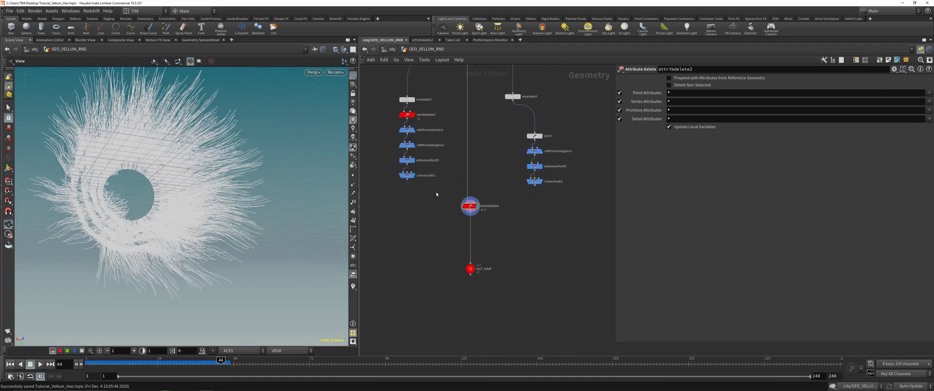
# Duplicate resample2, wire the copy after attribdelete2, display it and enable its Curve U Attribute curveu
pyautogui.keyDown('alt'); pyautogui.moveTo(407, 99); pyautogui.dragTo(441, 233); pyautogui.keyUp('alt')
pyautogui.press('y')
pyautogui.scroll(4, 444, 204)
pyautogui.click(455, 240)
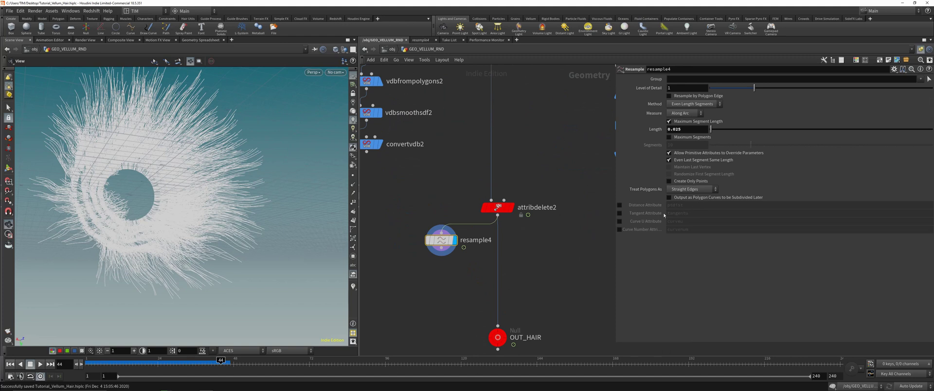
pyautogui.click(619, 222)
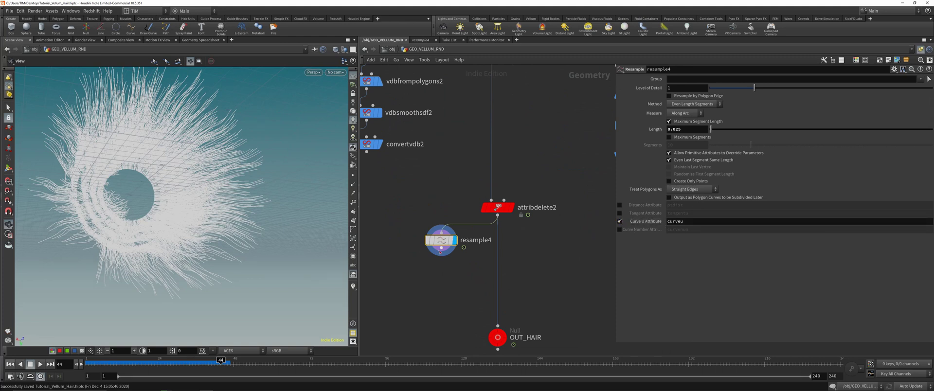
# Insert resample4 between attribdelete2 and OUT_HAIR, turn on the curveu visualizer and save the scene
pyautogui.moveTo(440, 251); pyautogui.dragTo(497, 247)
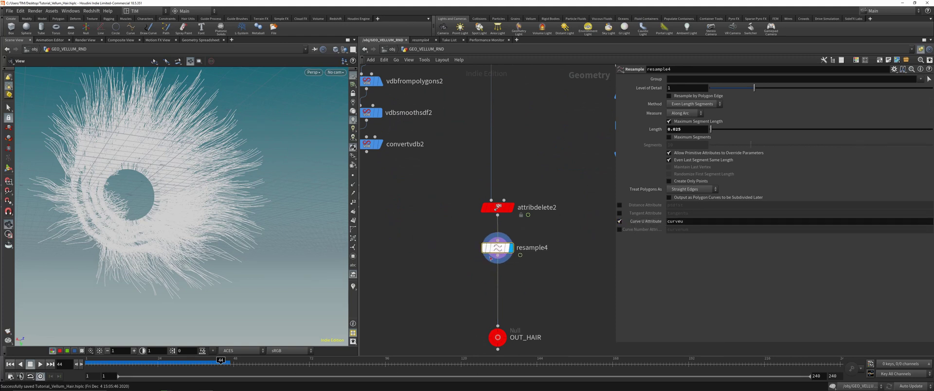
pyautogui.click(353, 287)
pyautogui.click(355, 270)
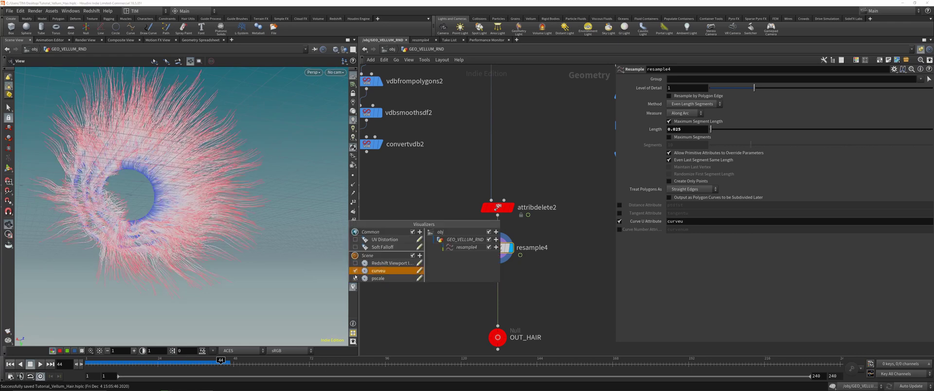
pyautogui.moveTo(195, 195); pyautogui.dragTo(226, 190)
pyautogui.hotkey('ctrl', 's')
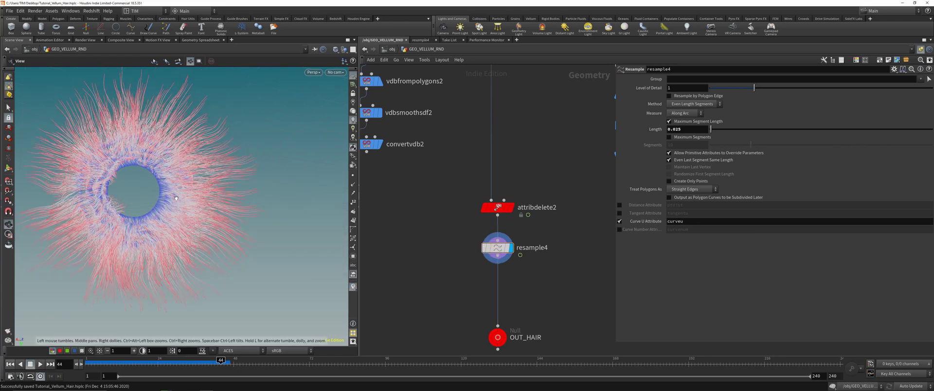
# Examine the curveu colouring along the hair from several angles and check resample4's node info
pyautogui.moveTo(194, 184); pyautogui.dragTo(243, 195, button='right')
pyautogui.moveTo(243, 182); pyautogui.dragTo(212, 175)
pyautogui.moveTo(212, 174); pyautogui.dragTo(165, 168, button='right')
pyautogui.moveTo(165, 168); pyautogui.dragTo(221, 180)
pyautogui.middleClick(500, 250)
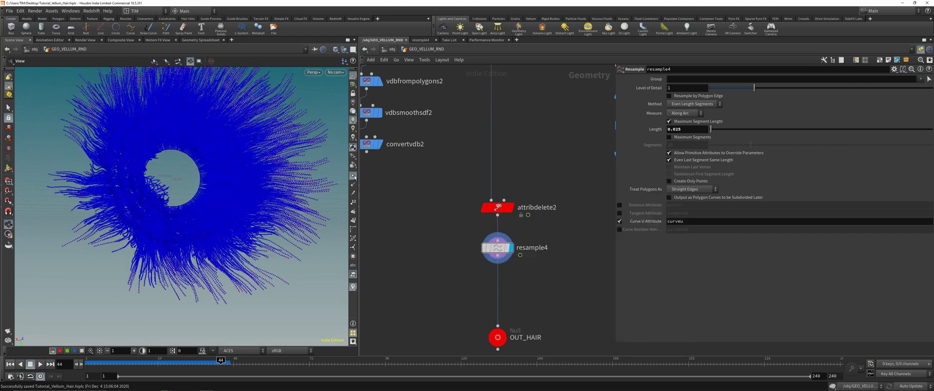
pyautogui.middleClick(499, 247)
pyautogui.scroll(-2, 455, 246)
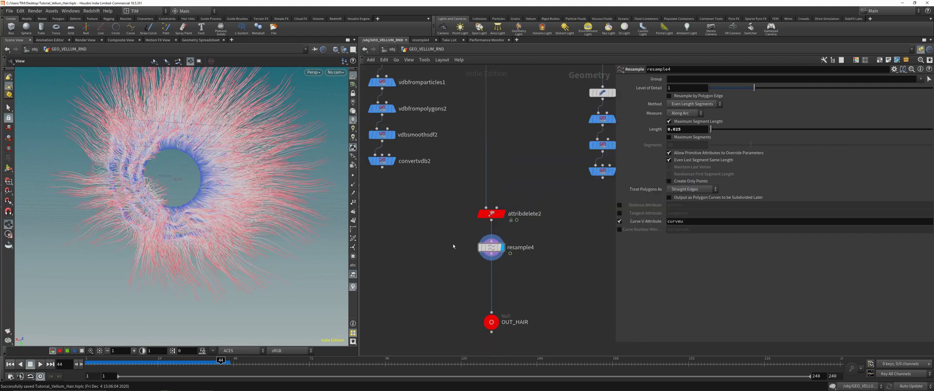
# Save the scene, return to the object level and show the Redshift object settings of GEO_VELLUM_RND
pyautogui.moveTo(441, 324); pyautogui.dragTo(535, 287)
pyautogui.press('r')
pyautogui.hotkey('ctrl', 's')
pyautogui.press('u')
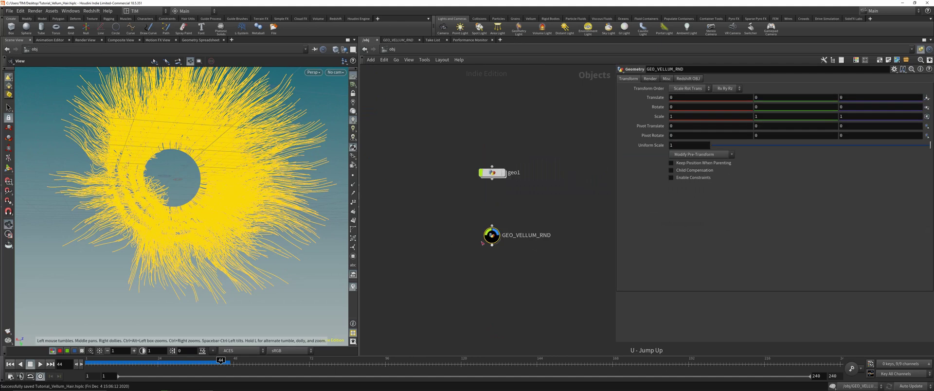
pyautogui.click(687, 79)
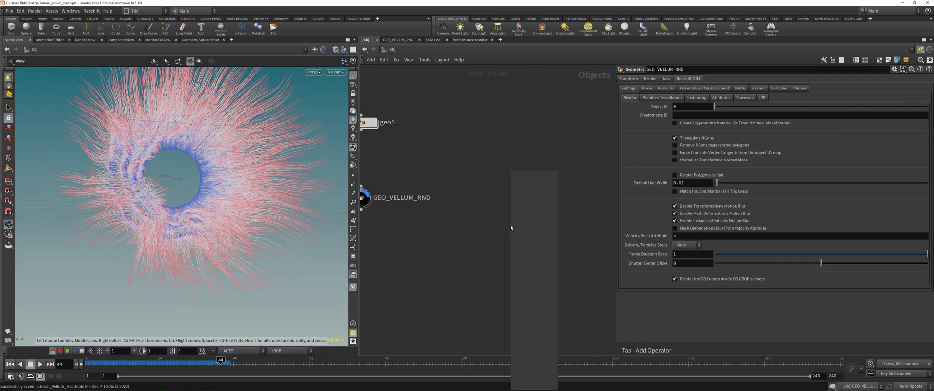
# Add a Material Network at the object level and name it RS_MAT
pyautogui.press('Tab')
pyautogui.write('m')
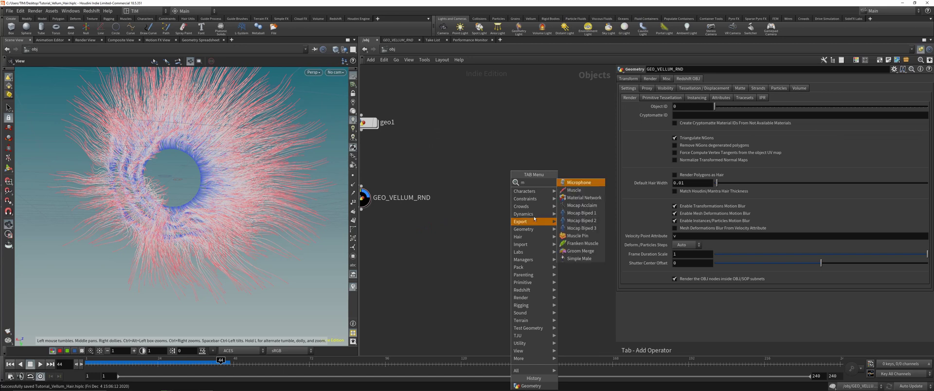
pyautogui.click(580, 200)
pyautogui.click(548, 220)
pyautogui.doubleClick(580, 220)
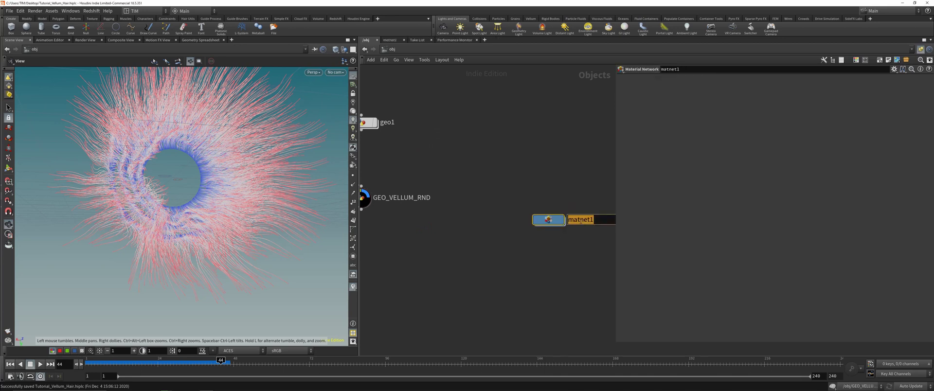
pyautogui.write('MAT_')
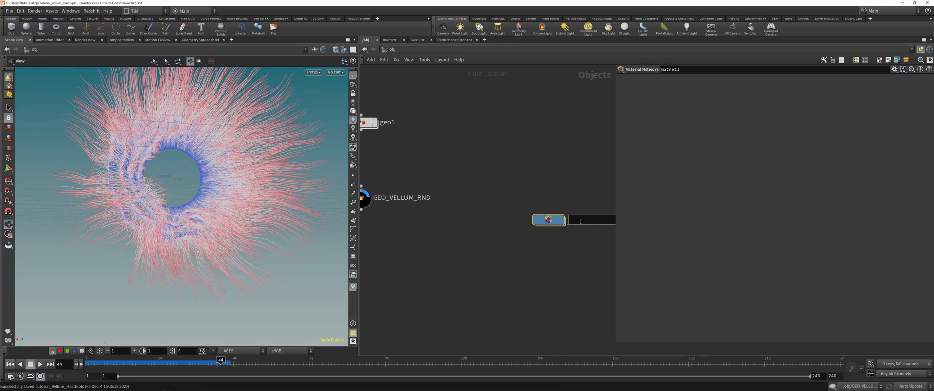
pyautogui.press('Return')
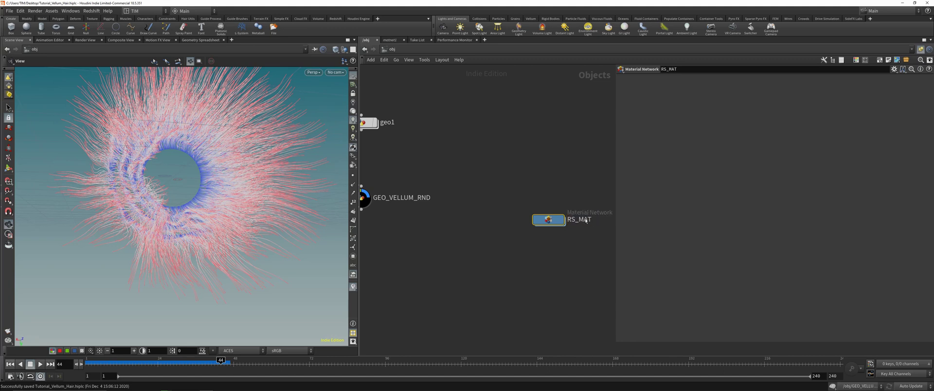
# Add a ROP Network beneath RS_MAT and name it RS_OUT
pyautogui.press('Tab')
pyautogui.write('r')
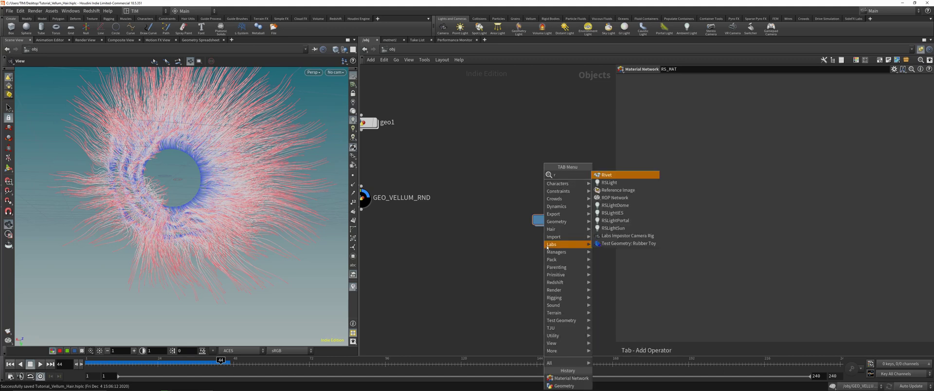
pyautogui.click(614, 198)
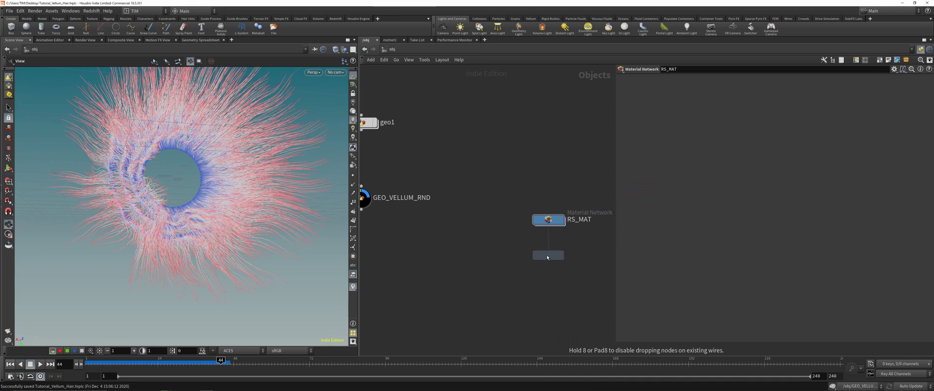
pyautogui.click(549, 256)
pyautogui.click(578, 256)
pyautogui.write('RS_')
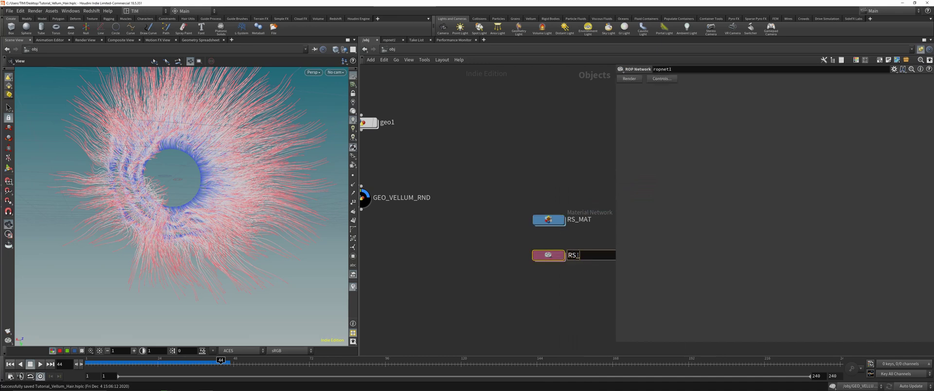
pyautogui.write('OUT')
pyautogui.press('Return')
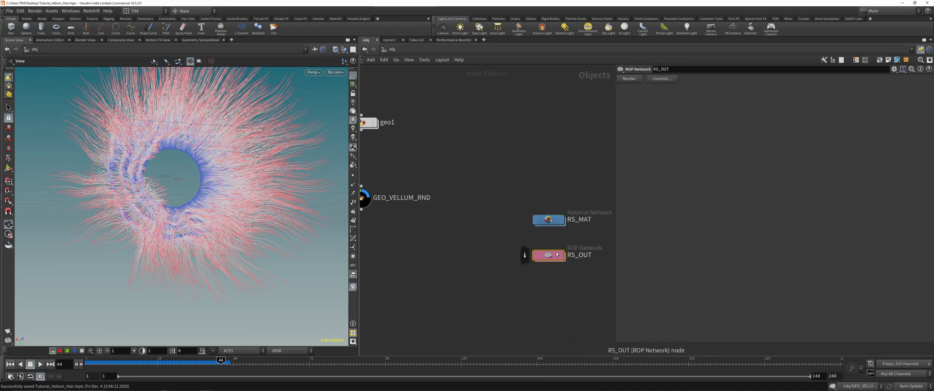
# Move RS_OUT closer to RS_MAT and colour both network nodes red
pyautogui.moveTo(551, 256); pyautogui.dragTo(552, 237)
pyautogui.moveTo(515, 200); pyautogui.dragTo(672, 236)
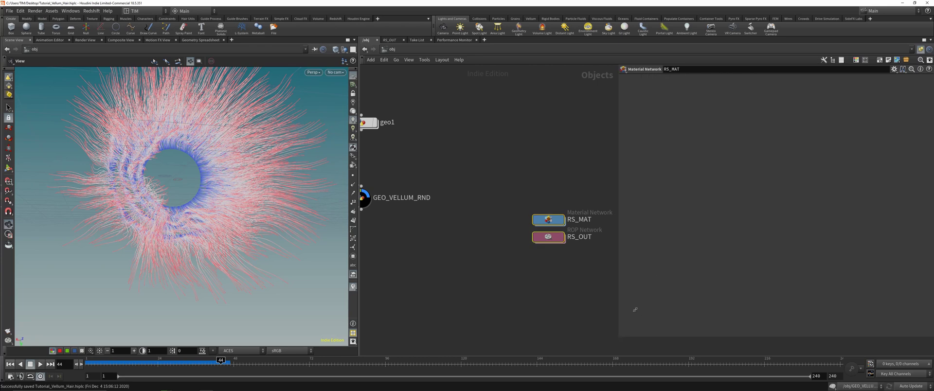
pyautogui.press('c')
pyautogui.click(897, 316)
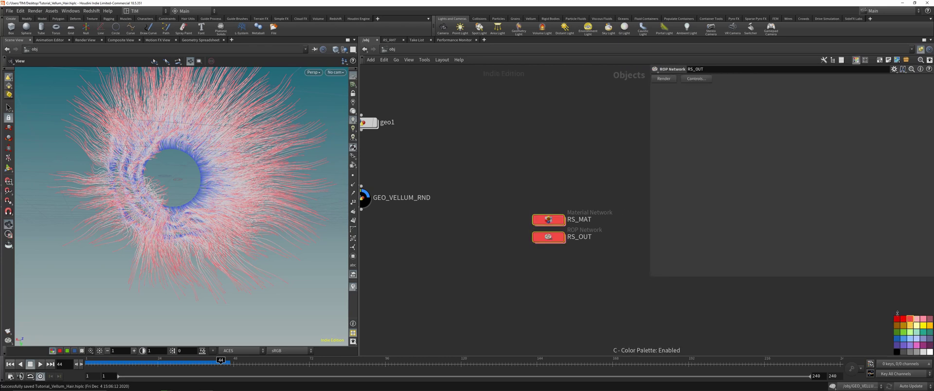
# Add a Redshift render output node inside the RS_OUT network
pyautogui.doubleClick(548, 237)
pyautogui.press('Tab')
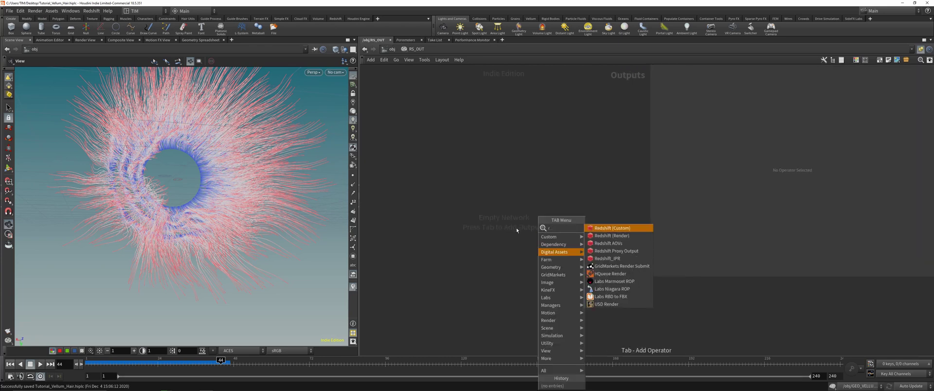
pyautogui.click(604, 224)
pyautogui.press('Tab')
pyautogui.write('r')
pyautogui.press('Return')
pyautogui.click(501, 216)
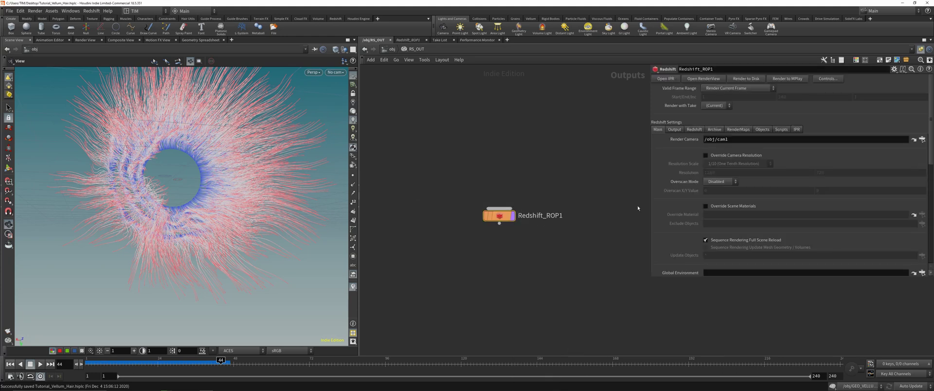
# Set the primary and secondary GI engines of the Redshift output to Brute Force and save the scene
pyautogui.click(690, 130)
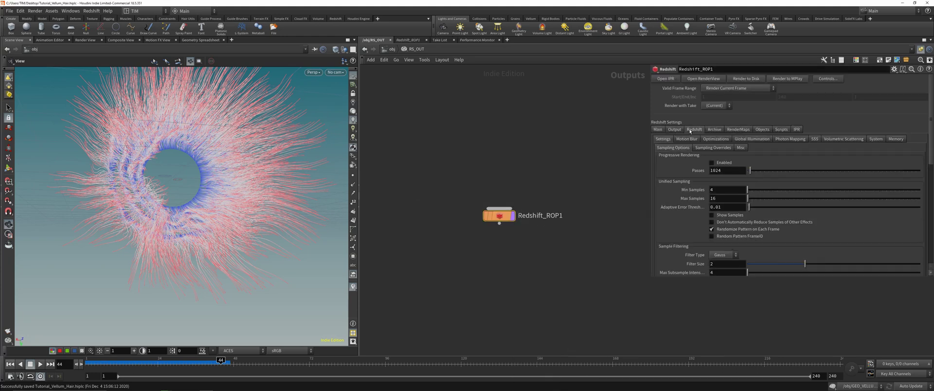
pyautogui.click(873, 139)
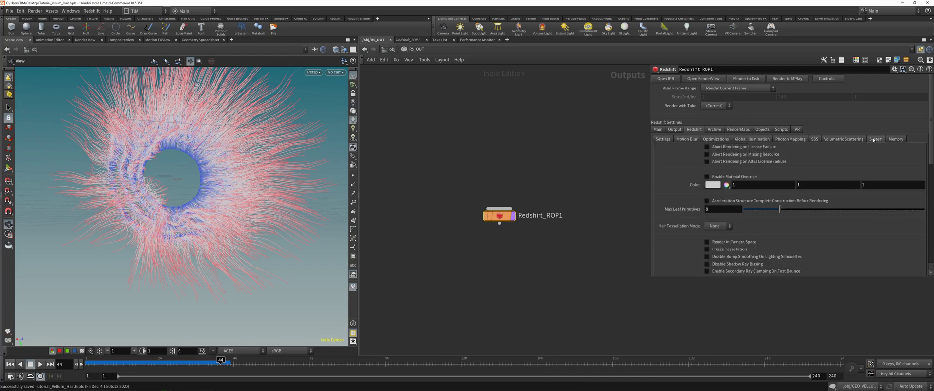
pyautogui.scroll(-2, 730, 243)
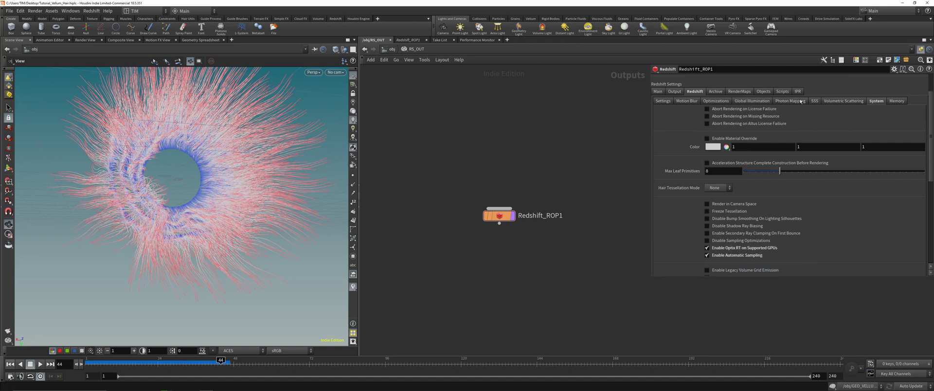
pyautogui.click(759, 102)
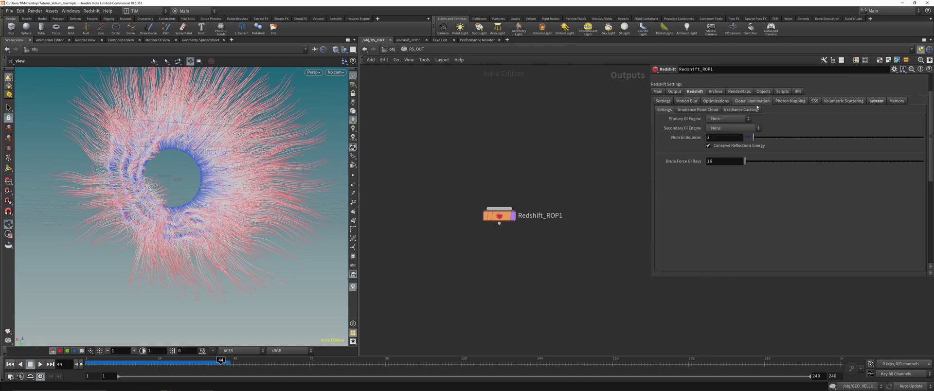
pyautogui.click(732, 129)
pyautogui.click(729, 153)
pyautogui.click(728, 119)
pyautogui.click(727, 149)
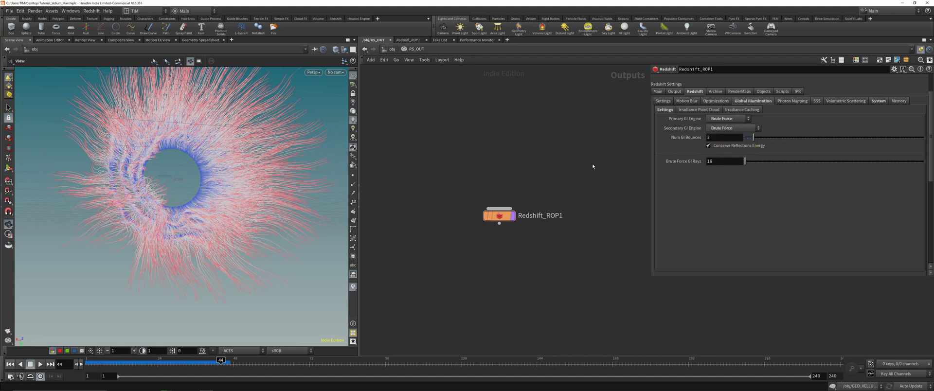
pyautogui.hotkey('ctrl', 's')
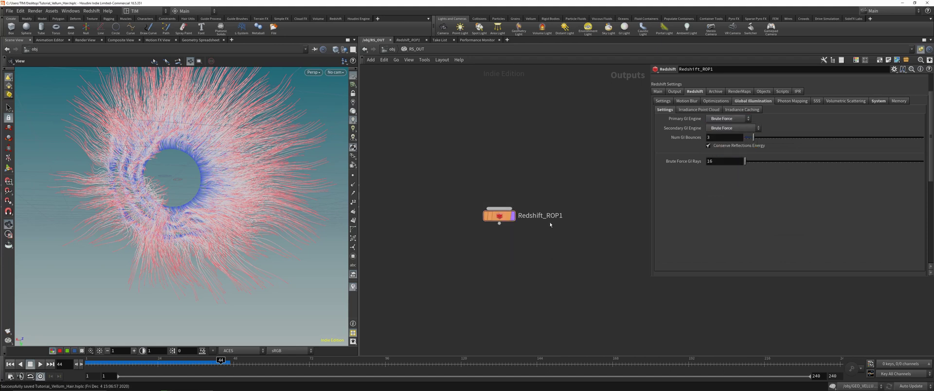
# Rename the Redshift output node as RS_OUT_001
pyautogui.doubleClick(551, 221)
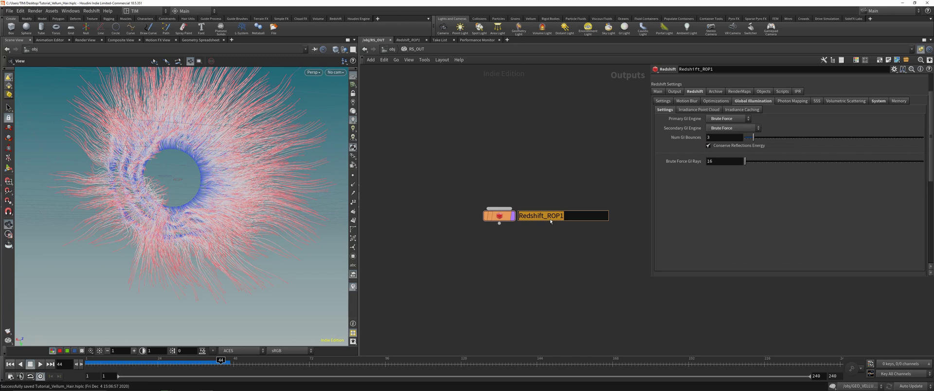
pyautogui.write('RS_OUT_001')
pyautogui.press('Return')
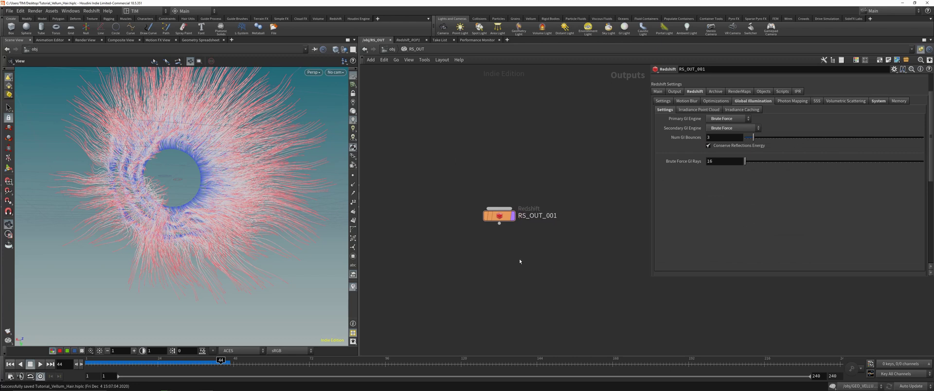
# Add an RS Material Builder inside the RS_MAT network
pyautogui.press('u')
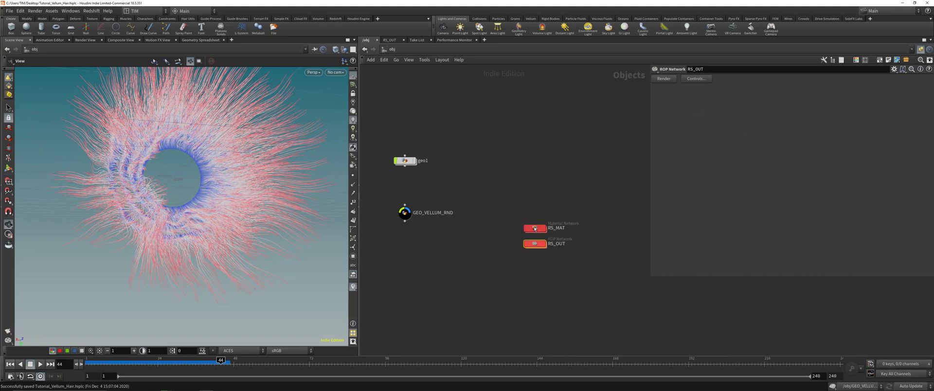
pyautogui.doubleClick(534, 228)
pyautogui.press('Tab')
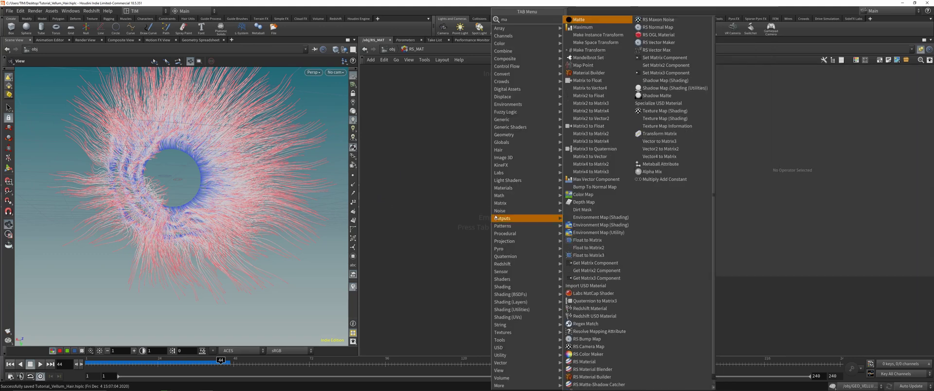
pyautogui.press('Tab')
pyautogui.write('rs')
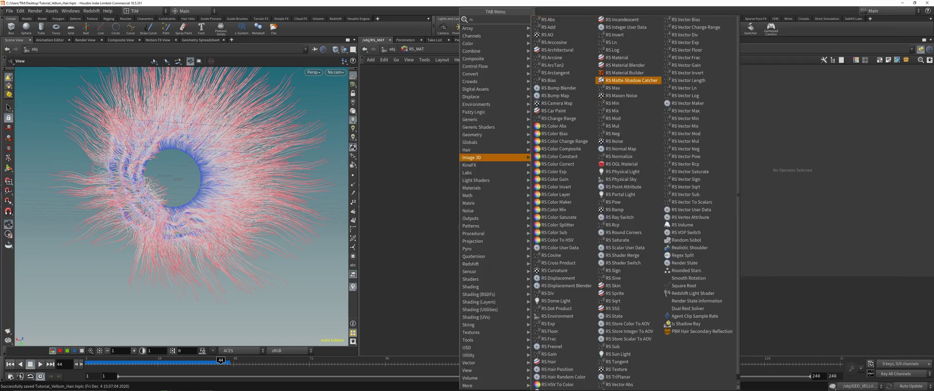
pyautogui.click(626, 74)
pyautogui.click(518, 202)
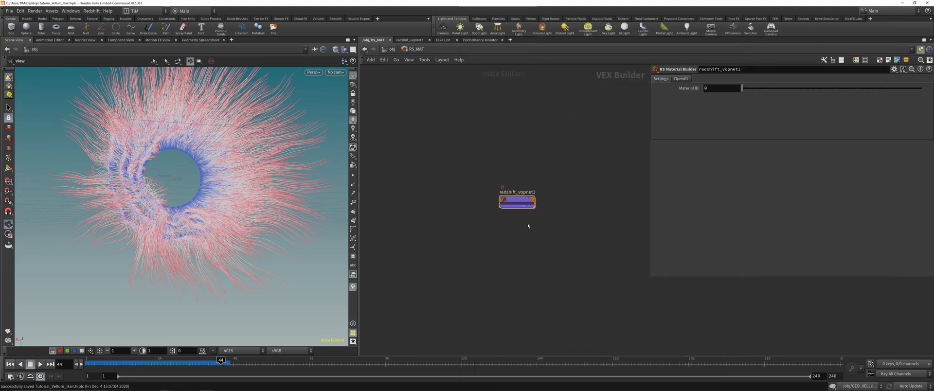
# Rename the new material builder as RS_MAT_HAIR
pyautogui.click(516, 194)
pyautogui.write('RS_MAT_HA_')
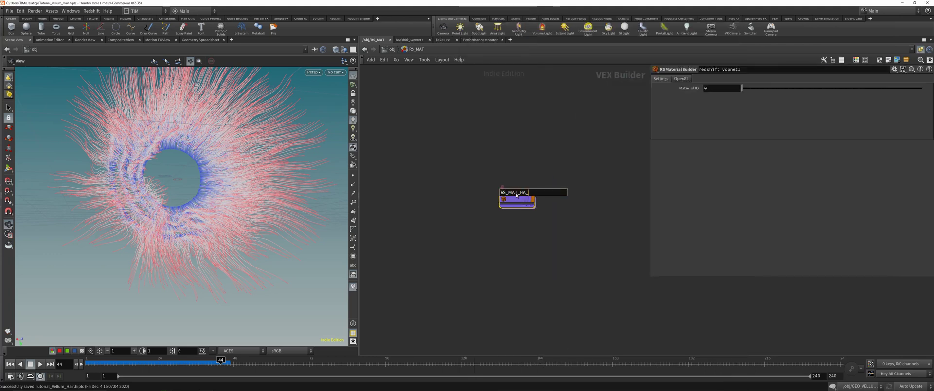
pyautogui.press('BackSpace')
pyautogui.write('IR')
pyautogui.press('Return')
# Open the RS_MAT_HAIR network, bring its material nodes into clear view and save the scene
pyautogui.doubleClick(513, 201)
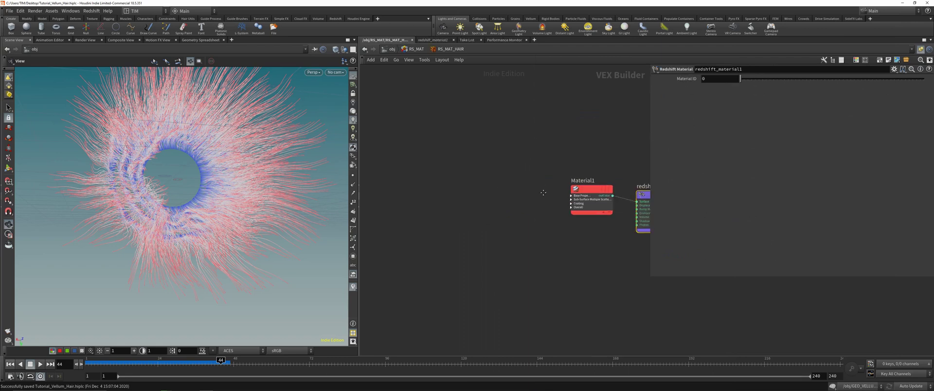
pyautogui.moveTo(543, 193); pyautogui.dragTo(473, 186, button='middle')
pyautogui.moveTo(516, 183); pyautogui.dragTo(508, 189)
pyautogui.hotkey('ctrl', 's')
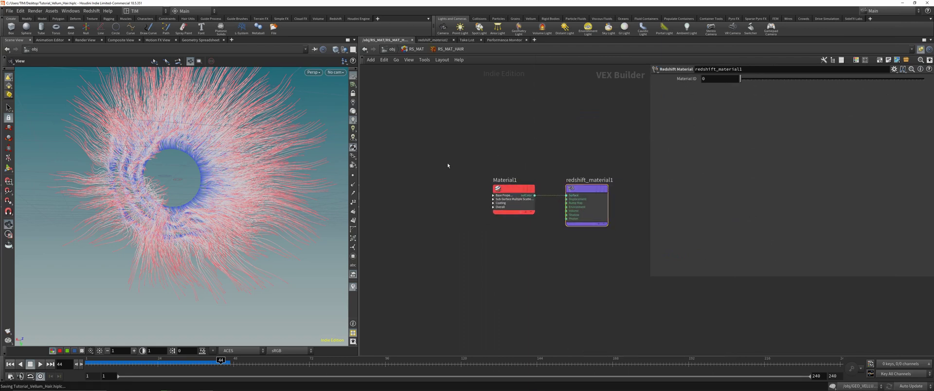
# Return to the object level and select GEO_VELLUM_RND
pyautogui.press('u')
pyautogui.press('u')
pyautogui.moveTo(494, 180); pyautogui.dragTo(500, 195, button='middle')
pyautogui.click(447, 196)
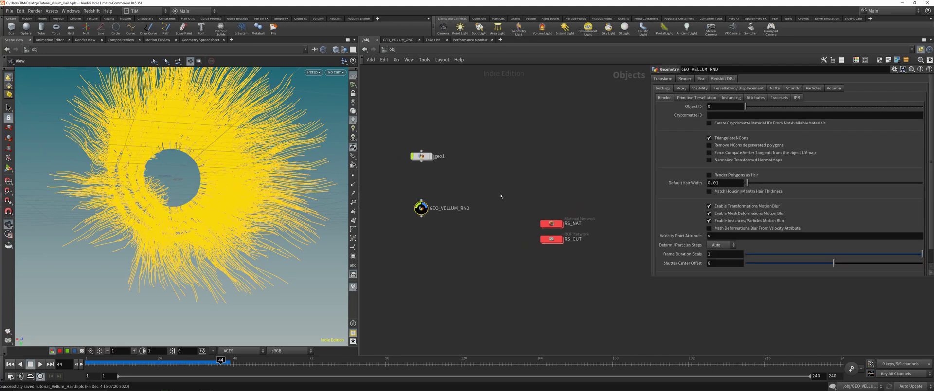
# Assign the RS_MAT_HAIR material from the RS_MAT network to GEO_VELLUM_RND
pyautogui.click(684, 78)
pyautogui.hotkey('shift', 'w')
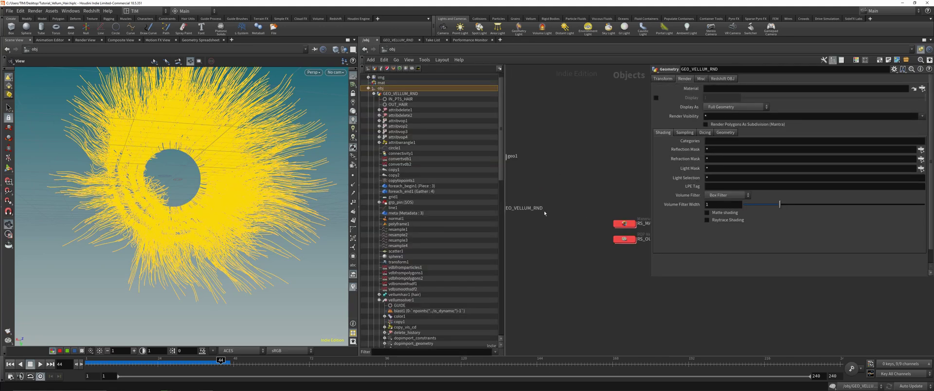
pyautogui.scroll(-3, 437, 208)
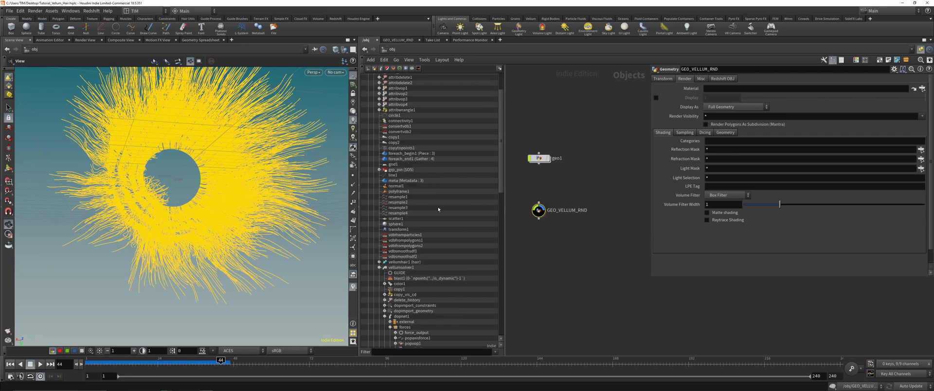
pyautogui.click(379, 202)
pyautogui.scroll(3, 379, 194)
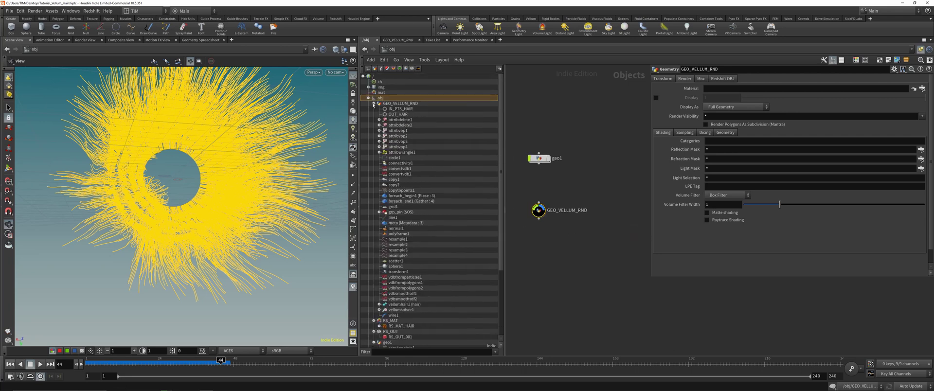
pyautogui.click(374, 104)
pyautogui.moveTo(391, 116); pyautogui.dragTo(727, 90)
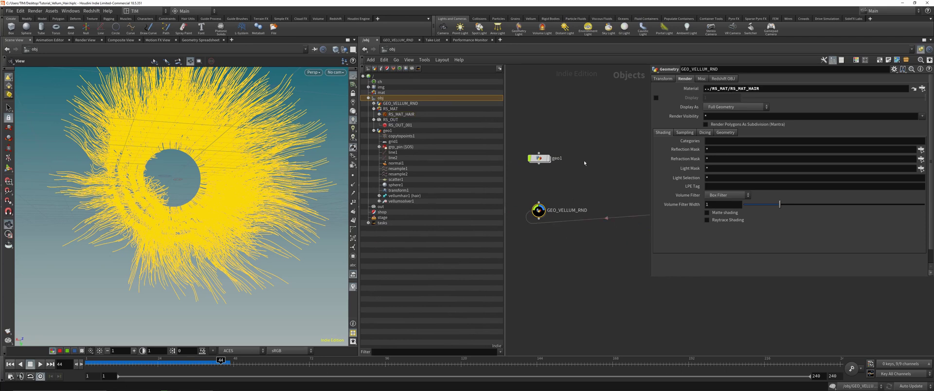
pyautogui.hotkey('shift', 'w')
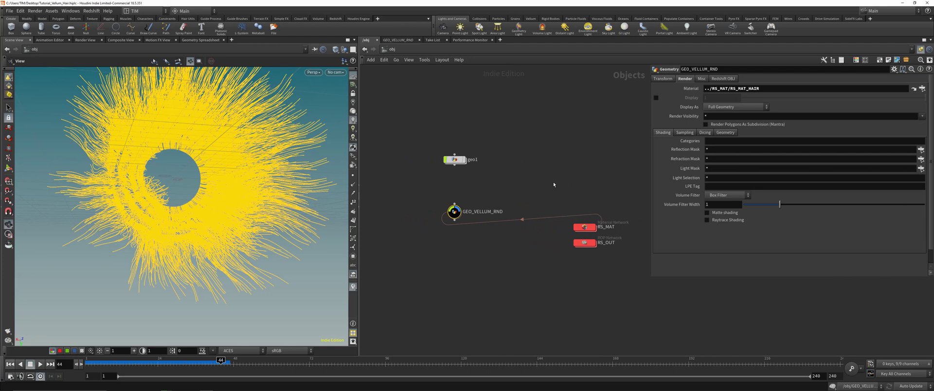
# Enable rendering GEO_VELLUM_RND as Redshift strands, keeping the strand type as Strip
pyautogui.click(722, 78)
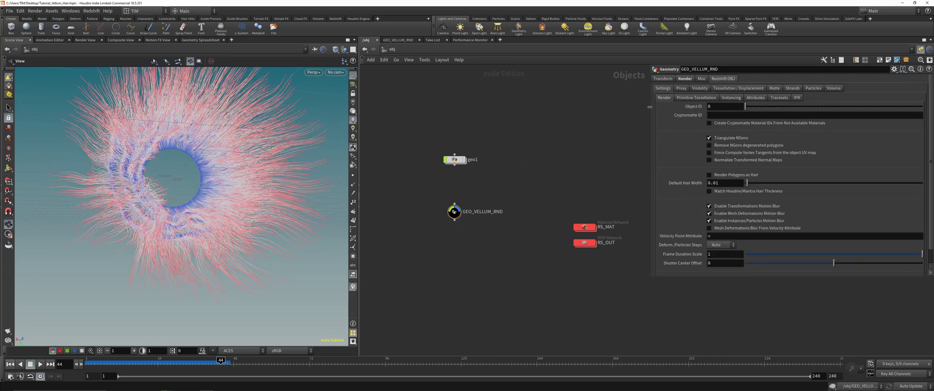
pyautogui.moveTo(428, 188); pyautogui.dragTo(475, 236)
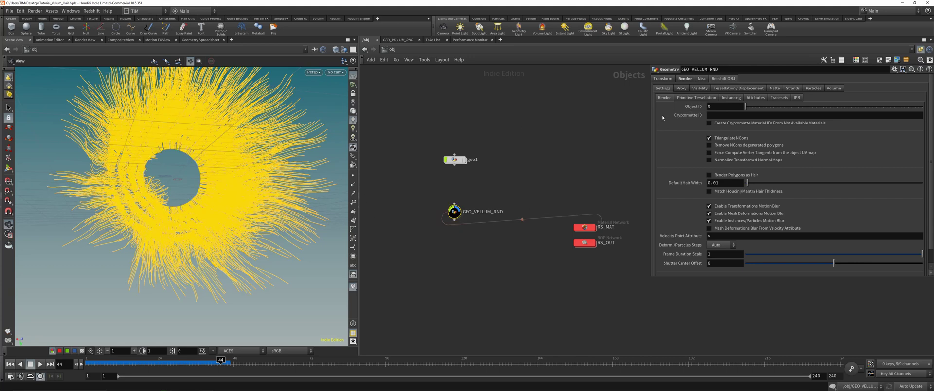
pyautogui.click(786, 90)
pyautogui.click(730, 107)
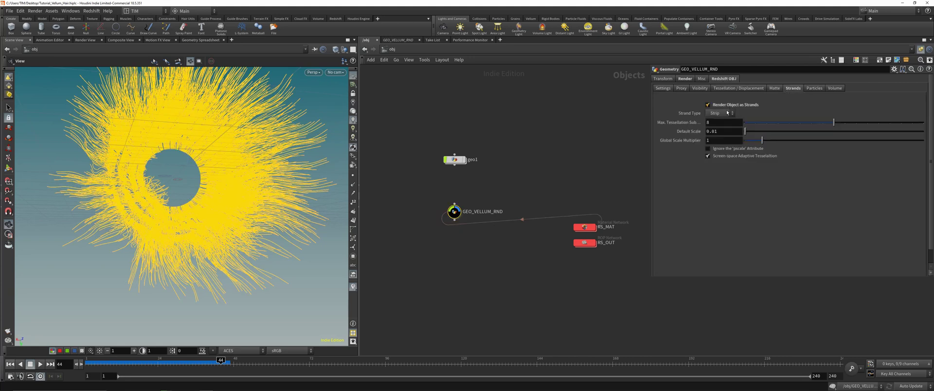
pyautogui.click(721, 115)
pyautogui.click(720, 115)
# Set the strands' maximum tessellation subdivisions to 0 and global scale multiplier to 0.1, and save the scene
pyautogui.doubleClick(718, 121)
pyautogui.write('0')
pyautogui.press('Return')
pyautogui.press('BackSpace')
pyautogui.write('0.1')
pyautogui.press('Return')
pyautogui.click(558, 173)
pyautogui.hotkey('ctrl', 's')
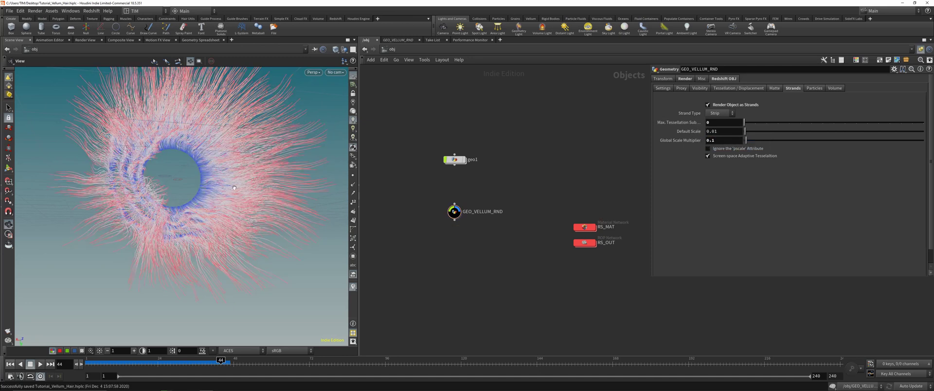
# Create a new camera framing the hair from an angle and place its node below GEO_VELLUM_RND
pyautogui.moveTo(253, 182); pyautogui.dragTo(242, 188)
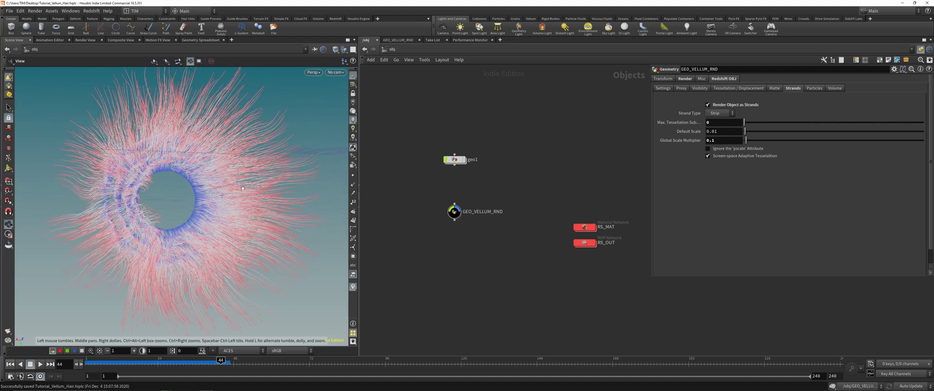
pyautogui.click(335, 72)
pyautogui.click(336, 72)
pyautogui.click(335, 72)
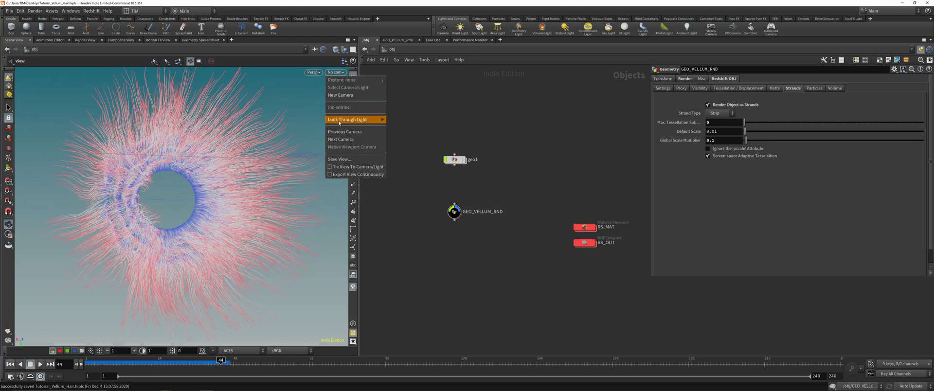
pyautogui.click(355, 95)
pyautogui.click(351, 95)
pyautogui.moveTo(243, 175); pyautogui.dragTo(228, 189)
pyautogui.moveTo(483, 308); pyautogui.dragTo(480, 252, button='middle')
pyautogui.click(480, 253)
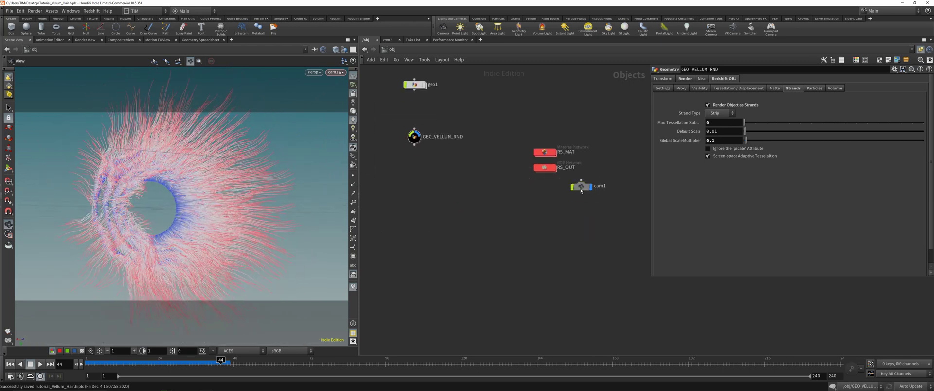
pyautogui.moveTo(581, 187); pyautogui.dragTo(412, 205)
# Add an RSLightDome light below the RS_OUT node
pyautogui.press('Tab')
pyautogui.write('rsl')
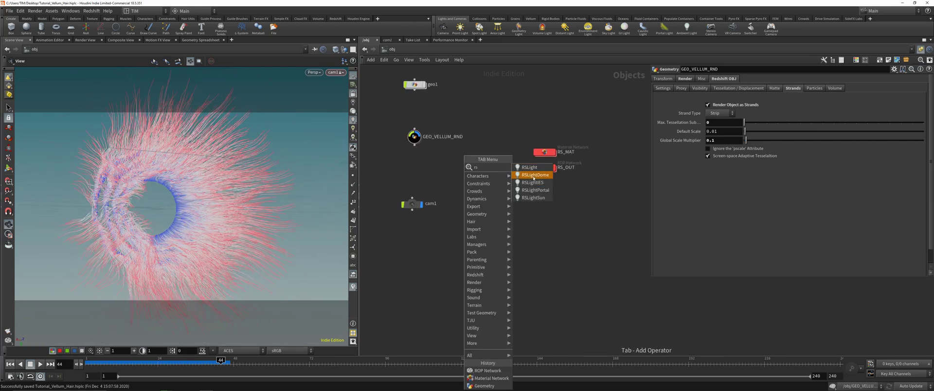
pyautogui.click(534, 176)
pyautogui.click(537, 225)
# Load GSG_PRO_STUDIOS_METAL_001_sm.exr from the HDRI_EP_PROSTUDIOSMETAL HDRIs folder as the dome light's map
pyautogui.click(682, 78)
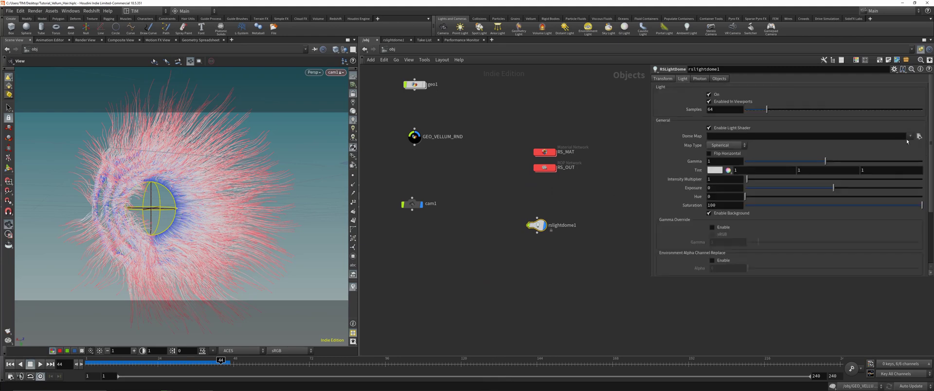
pyautogui.click(918, 137)
pyautogui.click(677, 110)
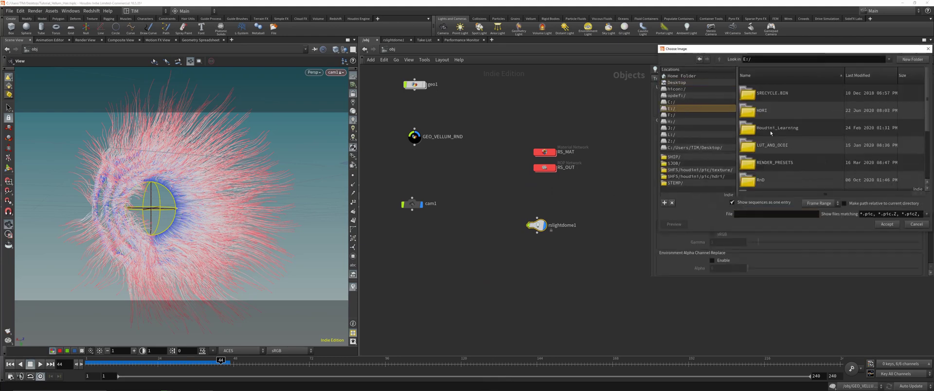
pyautogui.doubleClick(768, 110)
pyautogui.doubleClick(771, 112)
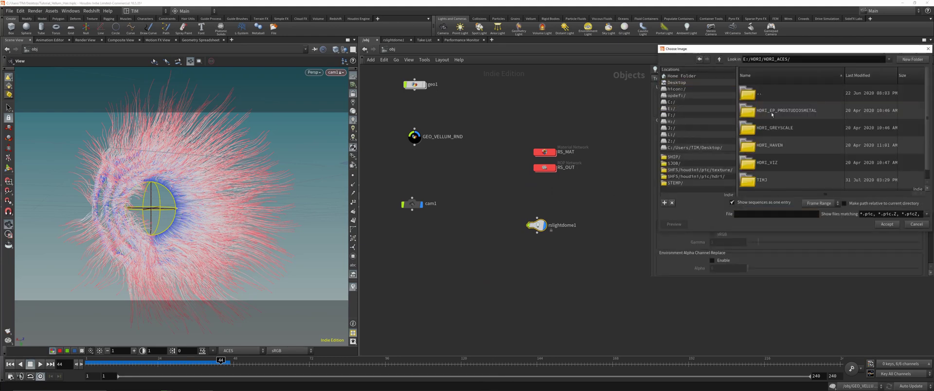
pyautogui.doubleClick(771, 112)
pyautogui.doubleClick(773, 111)
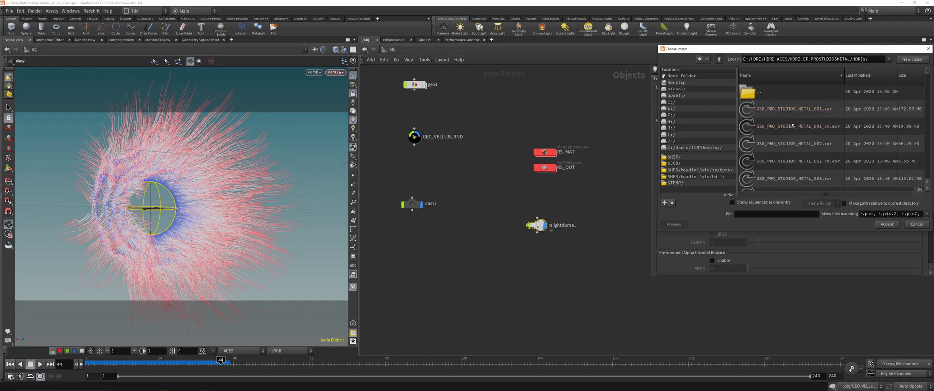
pyautogui.doubleClick(792, 126)
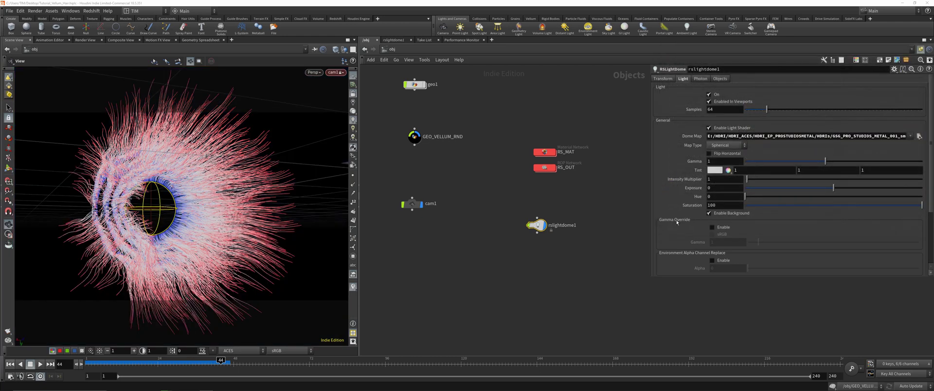
# Switch the viewport from scene-light shading back to simple headlight shading and save the scene
pyautogui.click(353, 128)
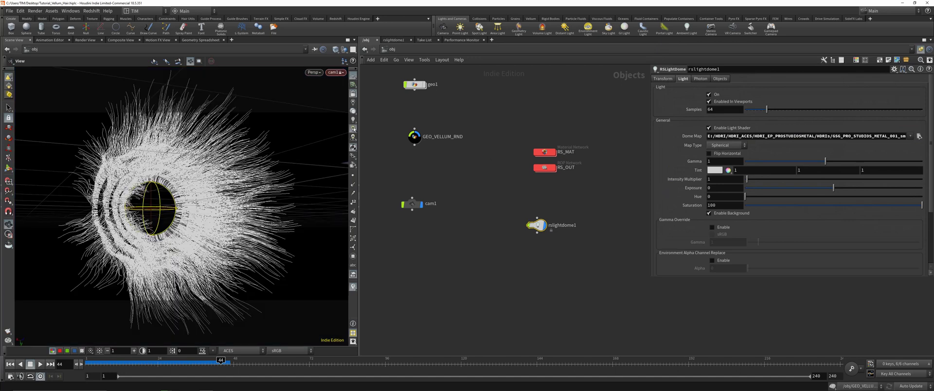
pyautogui.click(354, 121)
pyautogui.click(353, 112)
pyautogui.click(442, 163)
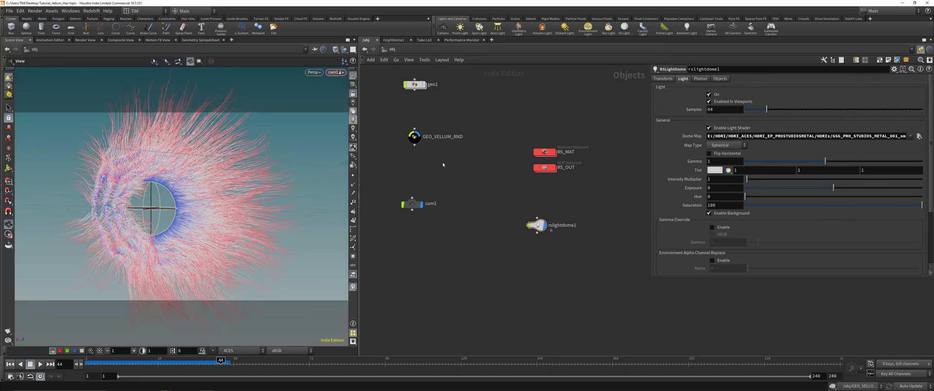
pyautogui.hotkey('ctrl', 's')
# Colour the dome light node orange, rename it RS_DOME_001 and tidy its position in the network
pyautogui.click(536, 225)
pyautogui.press('c')
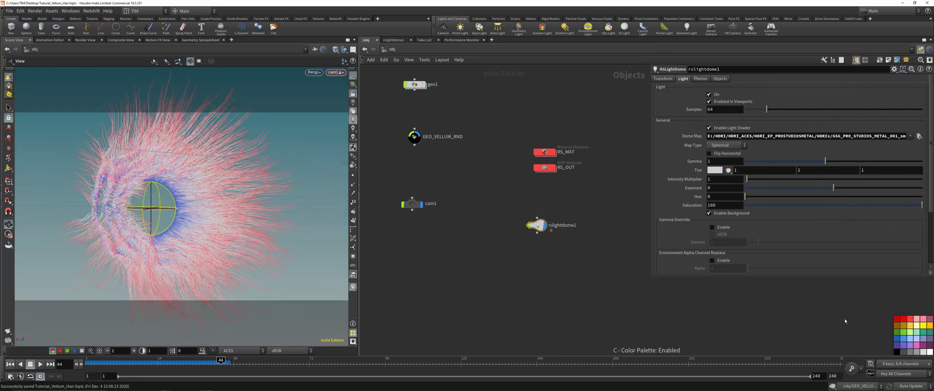
pyautogui.click(929, 325)
pyautogui.doubleClick(564, 225)
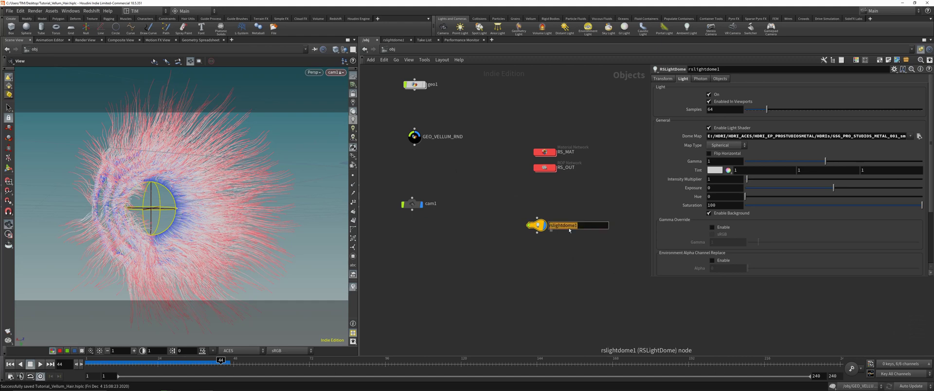
pyautogui.write('RS_L')
pyautogui.press('BackSpace')
pyautogui.write('DOME_001')
pyautogui.press('Return')
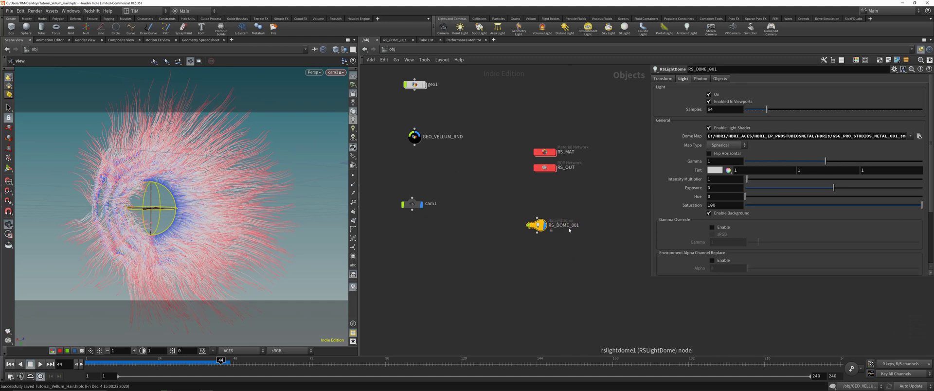
pyautogui.moveTo(537, 225); pyautogui.dragTo(544, 229)
pyautogui.press('h')
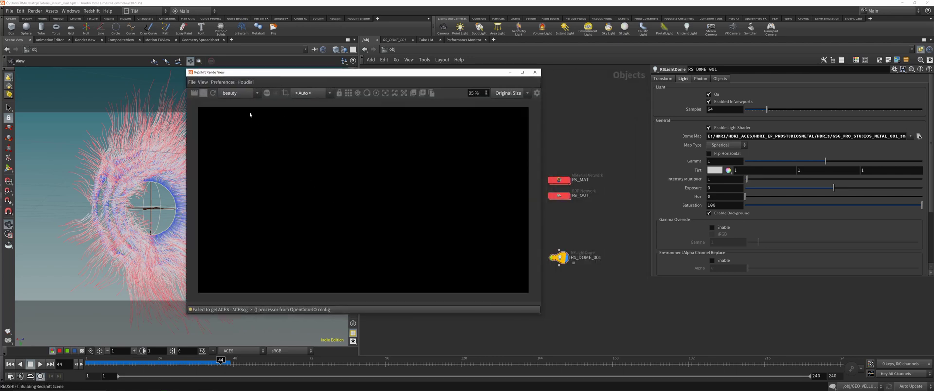
# Clear the Redshift render view's frame buffer and set its OCIO view transform to Rec.709 (ACES)
pyautogui.click(202, 82)
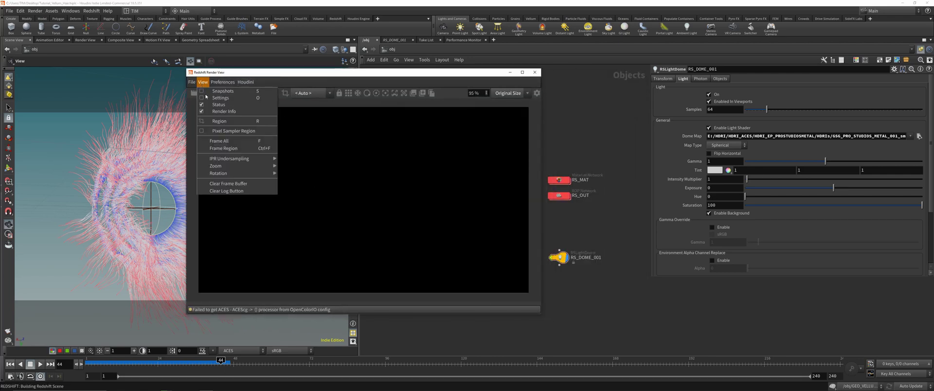
pyautogui.click(216, 184)
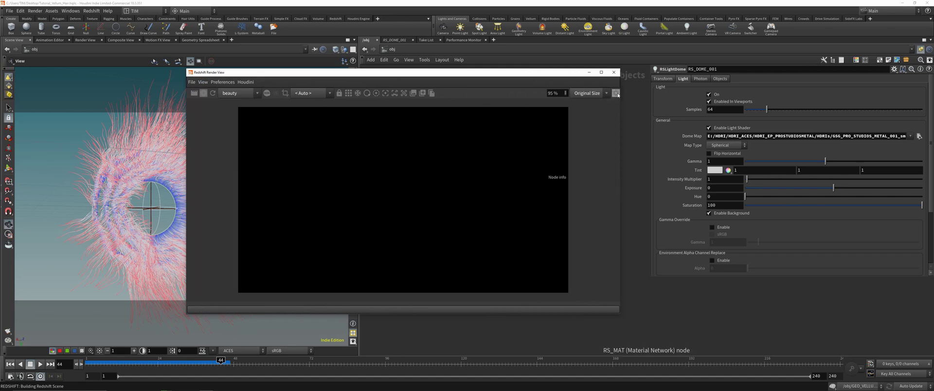
pyautogui.click(616, 94)
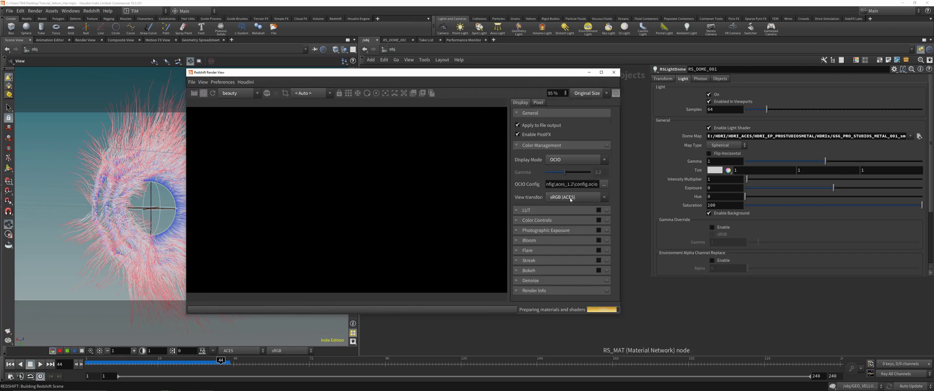
pyautogui.click(571, 197)
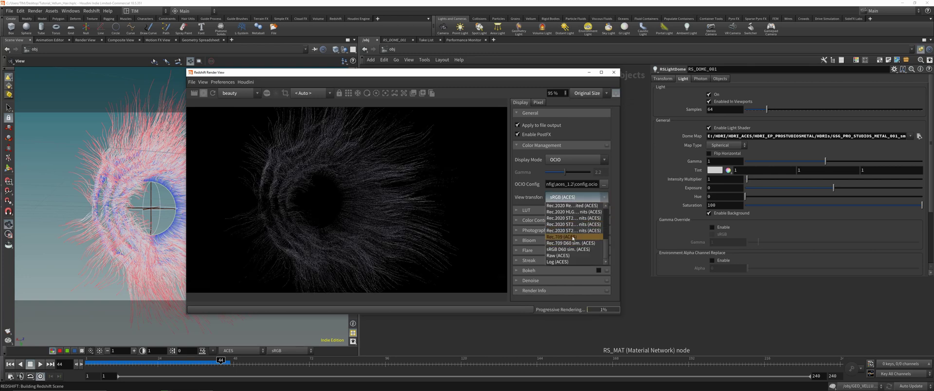
pyautogui.click(572, 237)
pyautogui.click(615, 94)
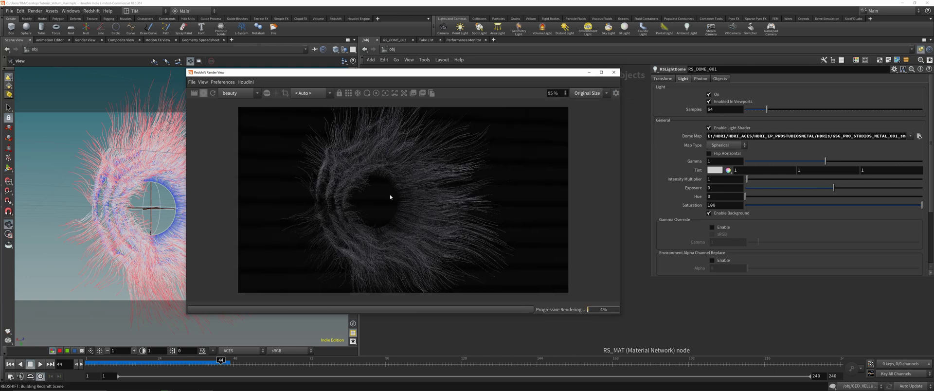
pyautogui.moveTo(414, 73); pyautogui.dragTo(293, 39)
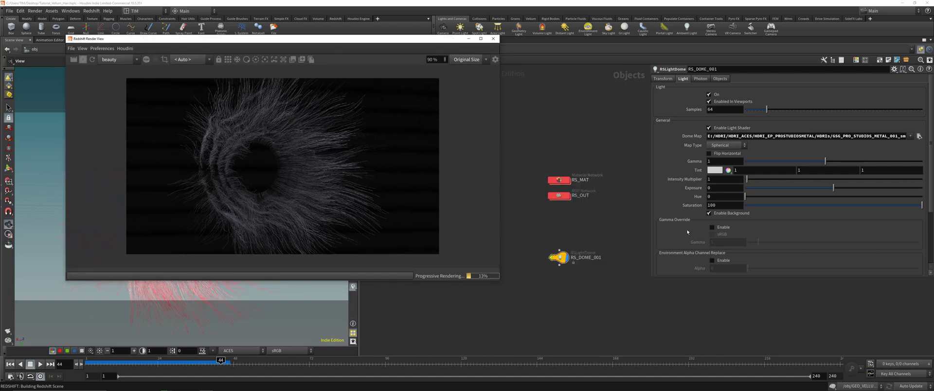
# Disable the dome light's background, close the Redshift render view and save the scene
pyautogui.click(493, 38)
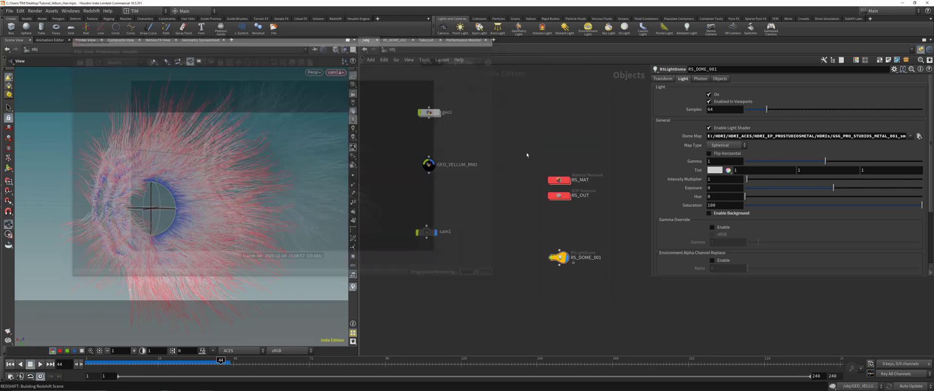
pyautogui.click(559, 195)
pyautogui.hotkey('ctrl', 's')
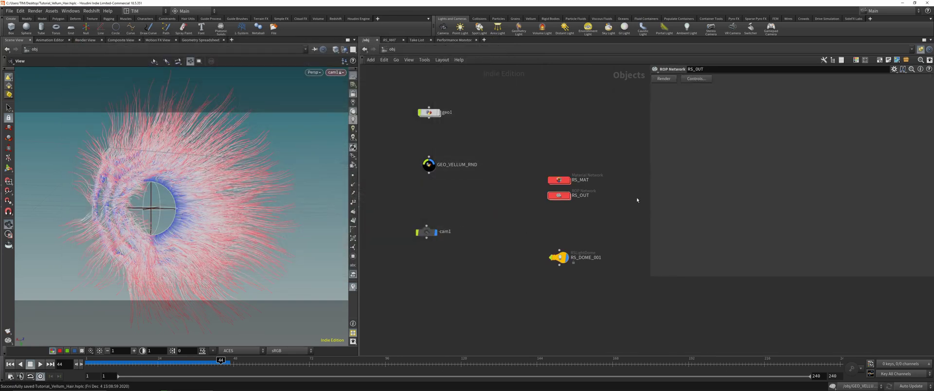
# Set GEO_VELLUM_RND's strand type to Cylinder and start a new Redshift preview render
pyautogui.click(429, 165)
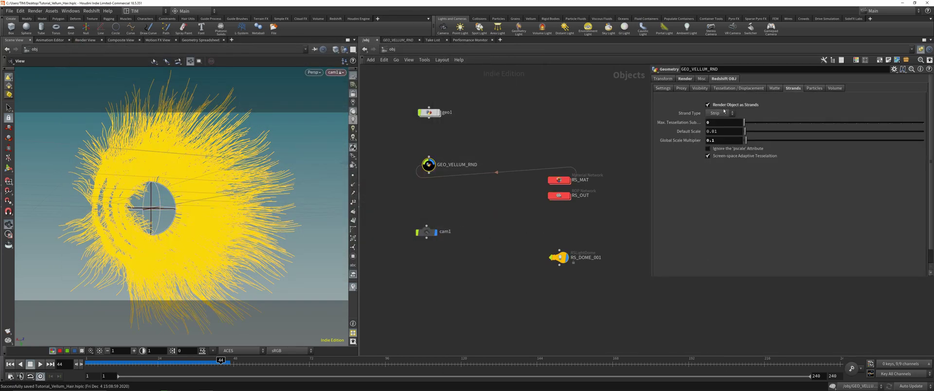
pyautogui.click(719, 113)
pyautogui.click(717, 125)
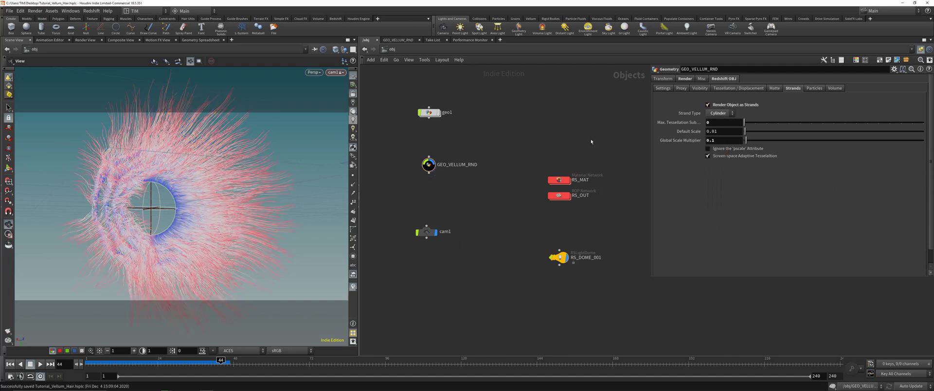
pyautogui.hotkey('alt', 'r')
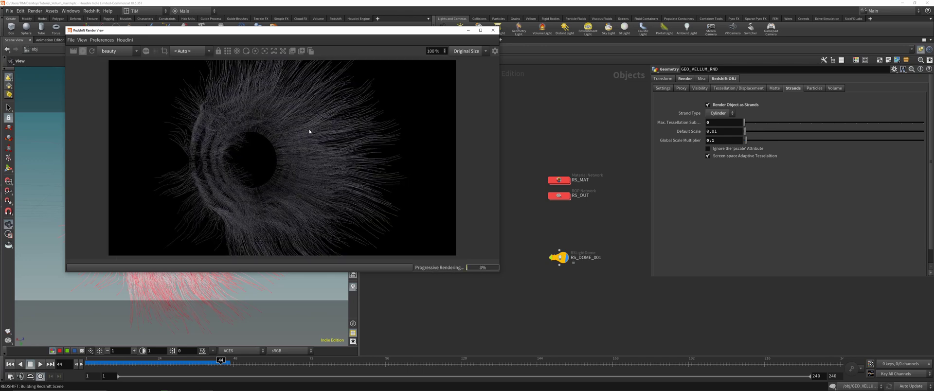
# Inspect the cylinder-strand hair preview up close in the Redshift render view and close the render view
pyautogui.scroll(5, 283, 151)
pyautogui.scroll(-4, 283, 152)
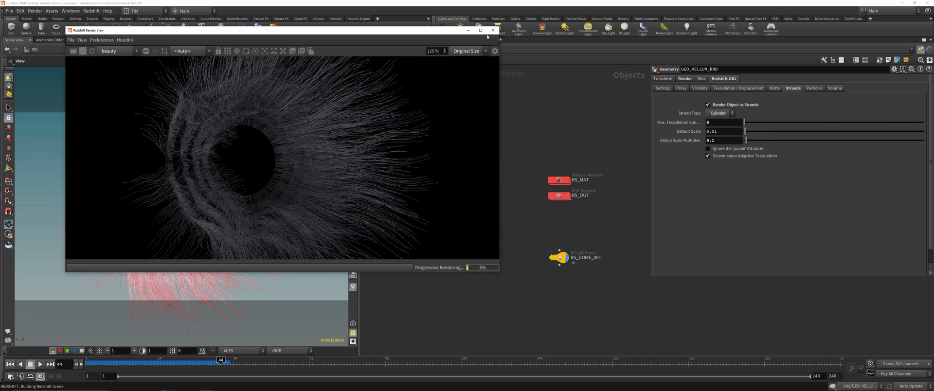
pyautogui.click(492, 31)
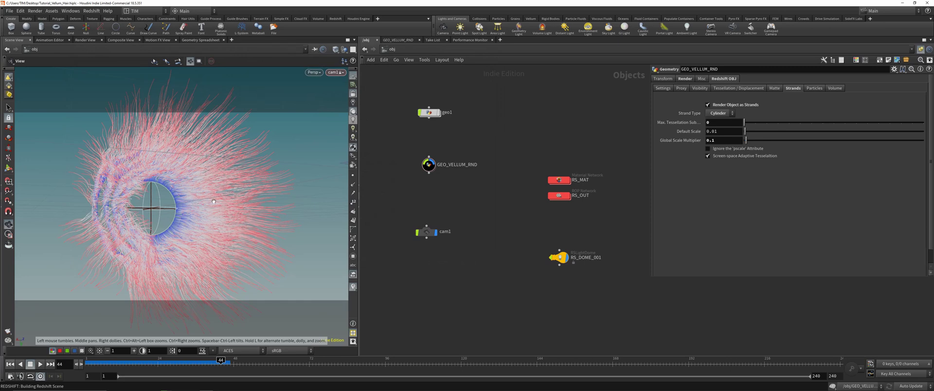
# Reframe the hair through cam1 to a close side-on view with the strands rising upward
pyautogui.moveTo(213, 201); pyautogui.dragTo(204, 173)
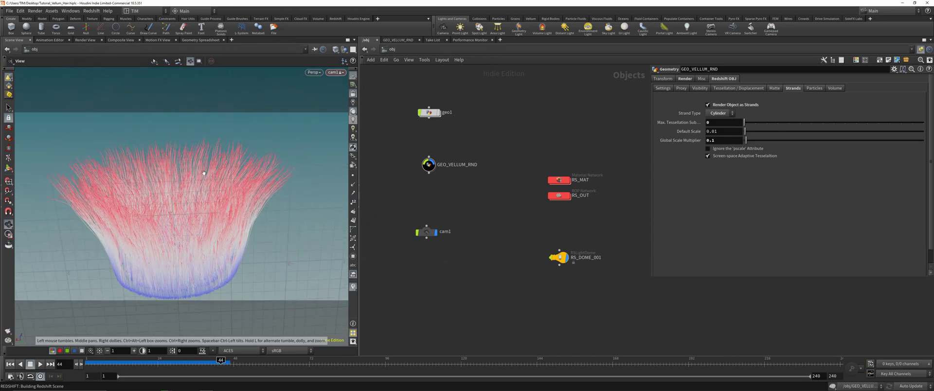
pyautogui.moveTo(204, 174); pyautogui.dragTo(211, 204, button='middle')
pyautogui.moveTo(211, 205); pyautogui.dragTo(229, 167, button='right')
pyautogui.moveTo(229, 167); pyautogui.dragTo(221, 195)
pyautogui.moveTo(221, 196); pyautogui.dragTo(222, 171, button='middle')
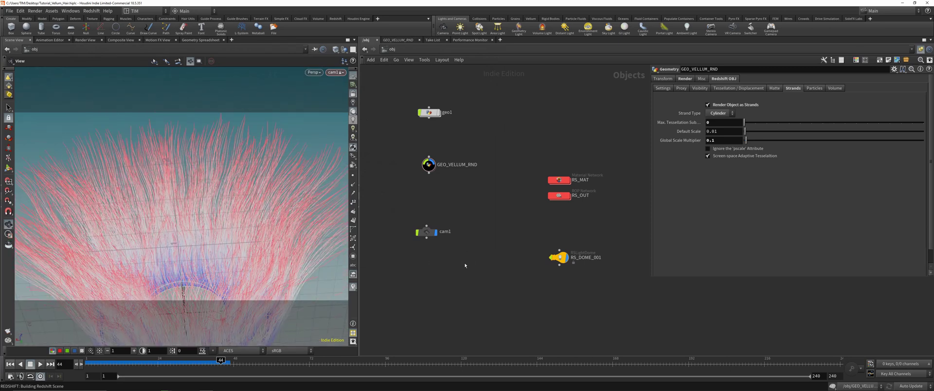
# Set cam1's focal length to 90 mm, pull the camera back to frame the whole hair tuft and save the scene
pyautogui.moveTo(464, 265); pyautogui.dragTo(389, 216)
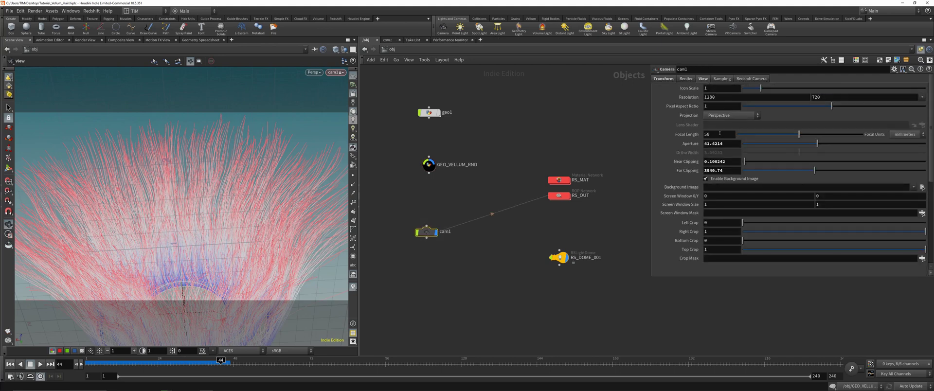
pyautogui.click(718, 136)
pyautogui.write('90')
pyautogui.press('Return')
pyautogui.scroll(-7, 243, 155)
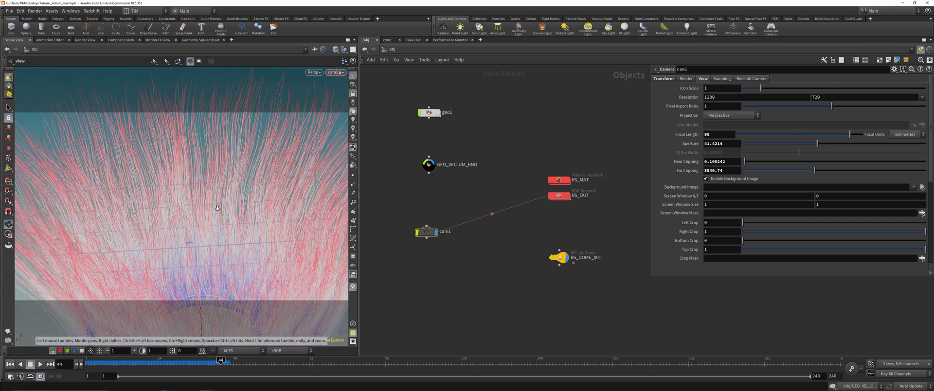
pyautogui.moveTo(242, 153); pyautogui.dragTo(208, 183, button='middle')
pyautogui.scroll(2, 220, 177)
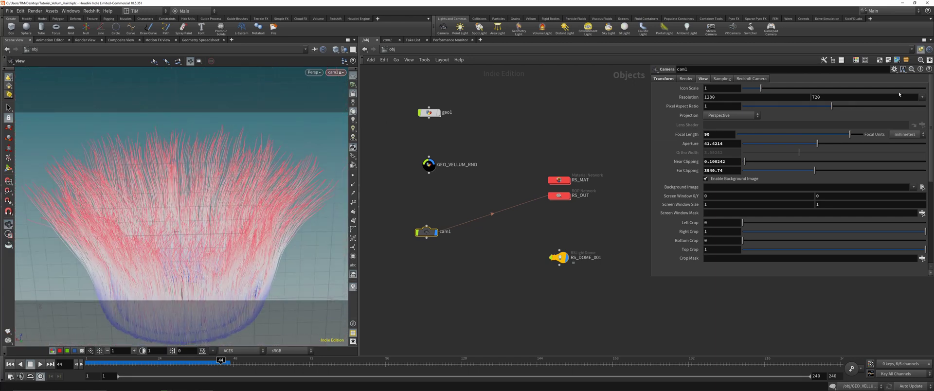
pyautogui.click(922, 96)
pyautogui.click(900, 119)
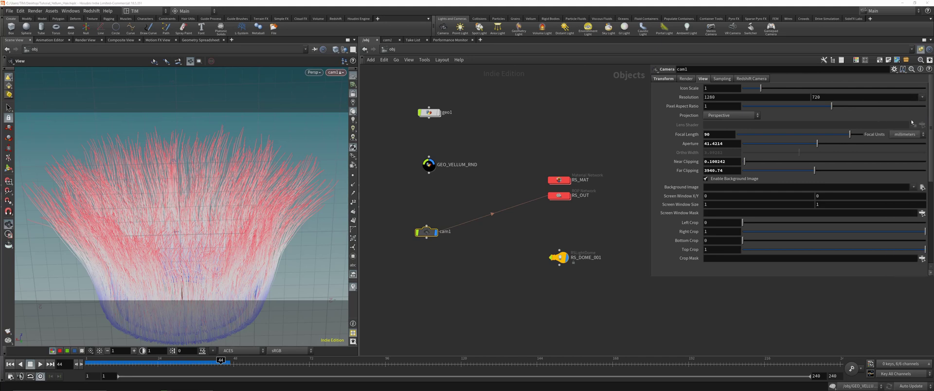
pyautogui.hotkey('ctrl', 's')
# Enable depth of field in cam1's Redshift camera settings and turn off the use of Houdini's camera focus/fstop
pyautogui.click(751, 78)
pyautogui.click(722, 104)
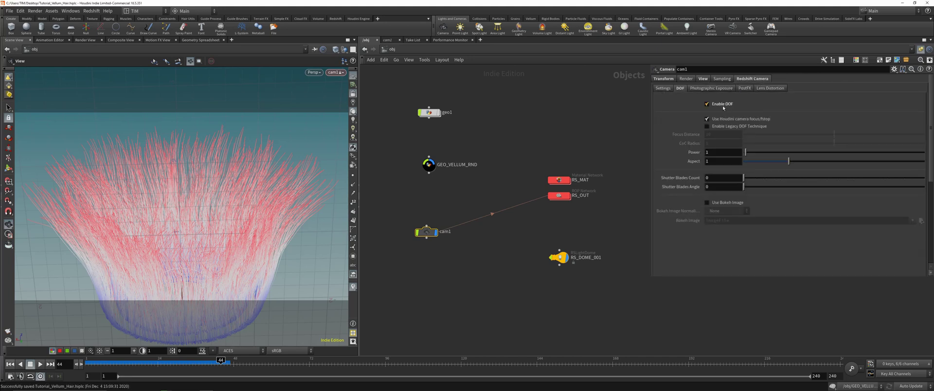
pyautogui.click(720, 119)
# Enable cam1's bokeh image with Unit Intensity normalization and load F:/bokeh_images/bokeh_011.jpg
pyautogui.click(706, 202)
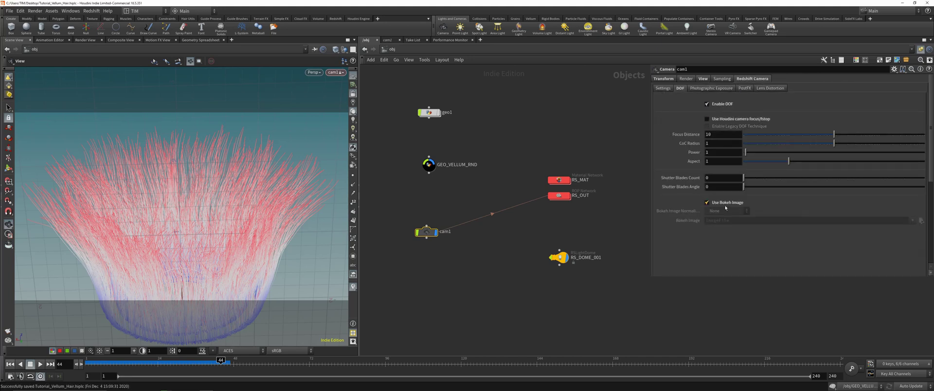
pyautogui.click(726, 211)
pyautogui.click(722, 219)
pyautogui.click(920, 221)
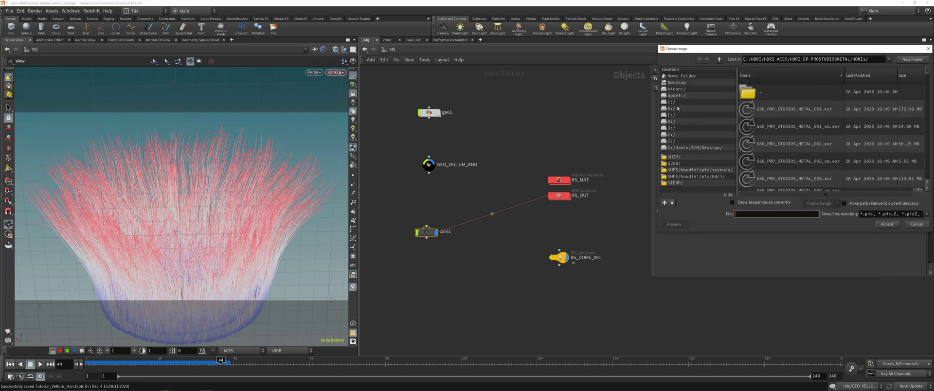
pyautogui.click(674, 115)
pyautogui.doubleClick(772, 109)
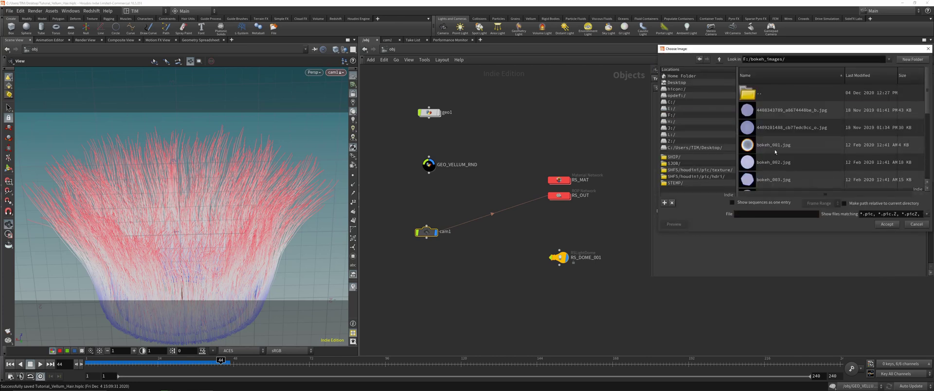
pyautogui.scroll(-3, 773, 156)
pyautogui.doubleClick(767, 174)
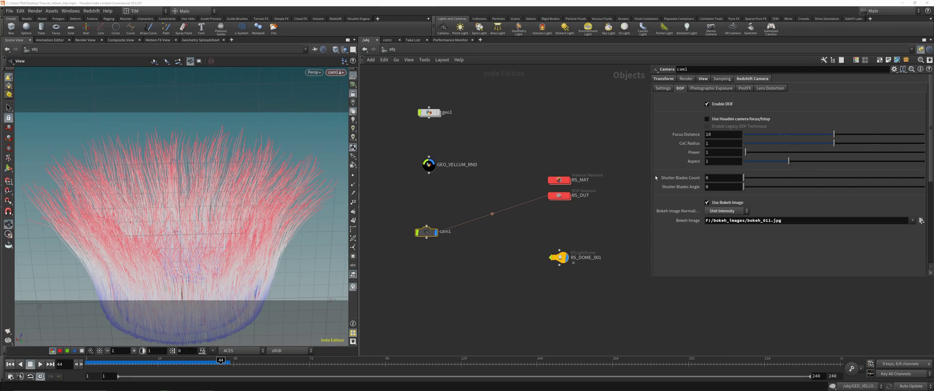
# Save the scene and nudge the RS_DOME_001 node slightly lower in the network
pyautogui.click(577, 221)
pyautogui.hotkey('ctrl', 's')
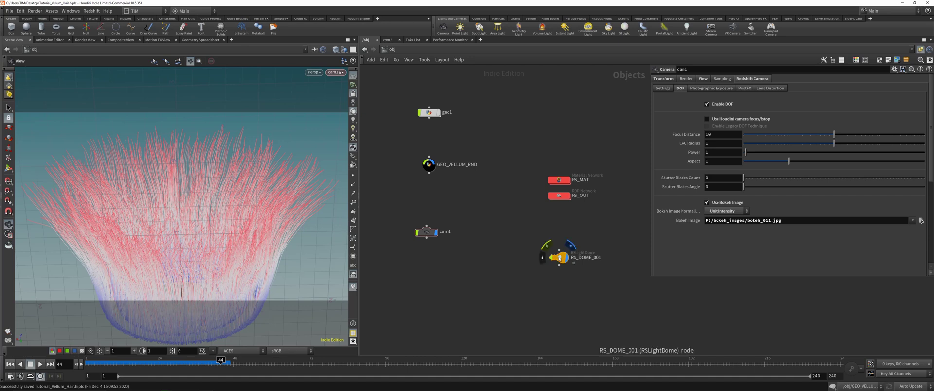
pyautogui.moveTo(554, 257); pyautogui.dragTo(554, 262)
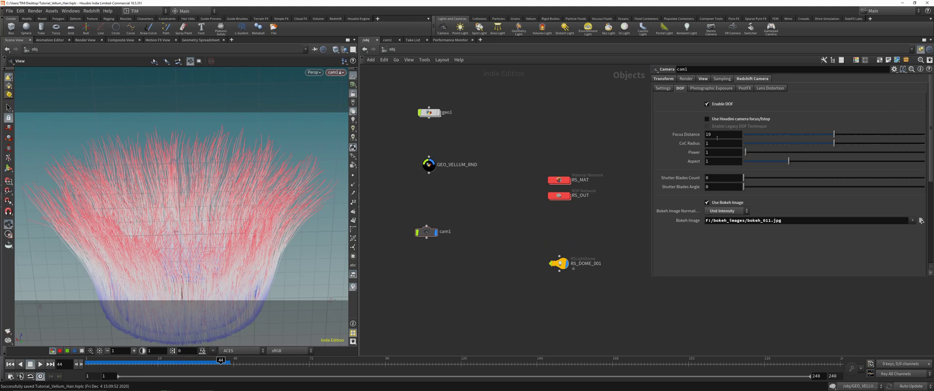
# Copy cam1's Focus Distance parameter from its sampling settings and return to the Redshift depth-of-field settings
pyautogui.click(722, 79)
pyautogui.rightClick(681, 99)
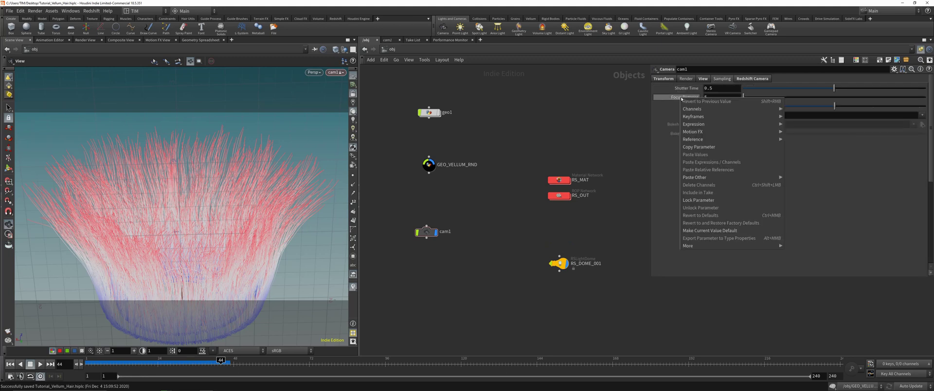
pyautogui.click(704, 149)
pyautogui.click(752, 79)
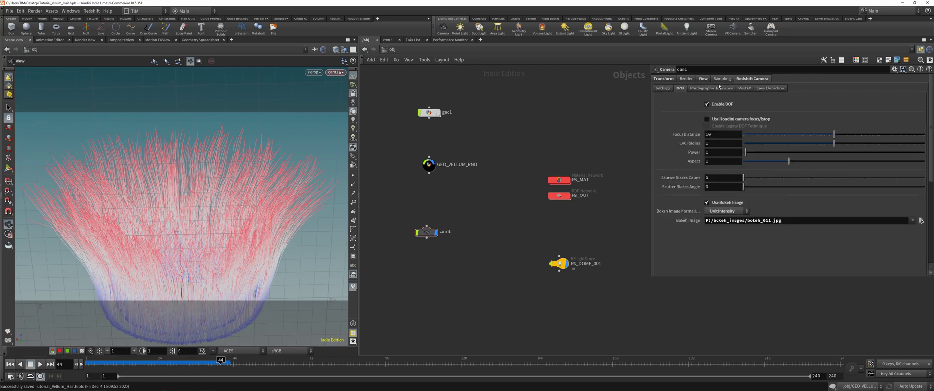
pyautogui.click(721, 79)
pyautogui.rightClick(685, 98)
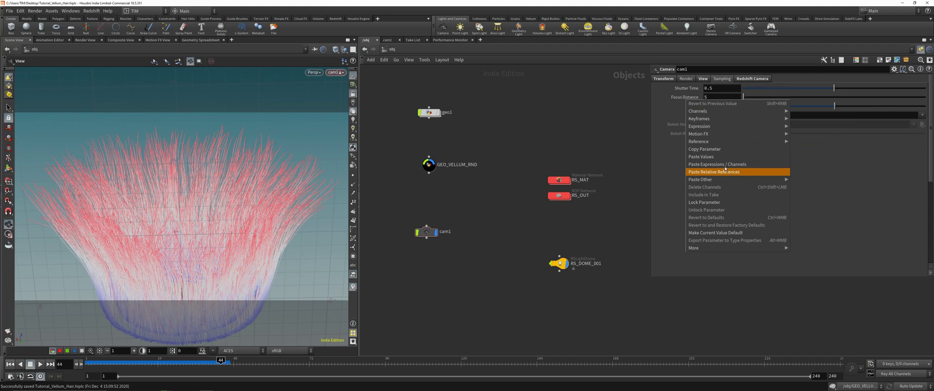
pyautogui.click(701, 157)
pyautogui.click(750, 78)
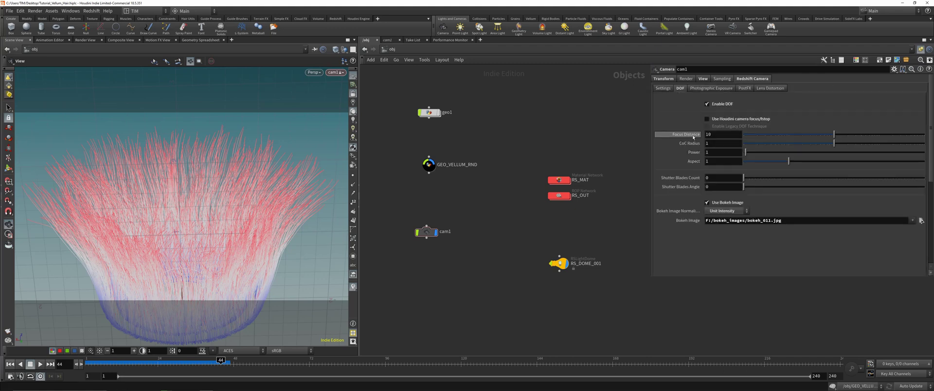
# Paste the copied parameter as a relative reference into Redshift's Focus Distance, set CoC Radius to 0.1 and save the scene
pyautogui.rightClick(693, 137)
pyautogui.click(705, 209)
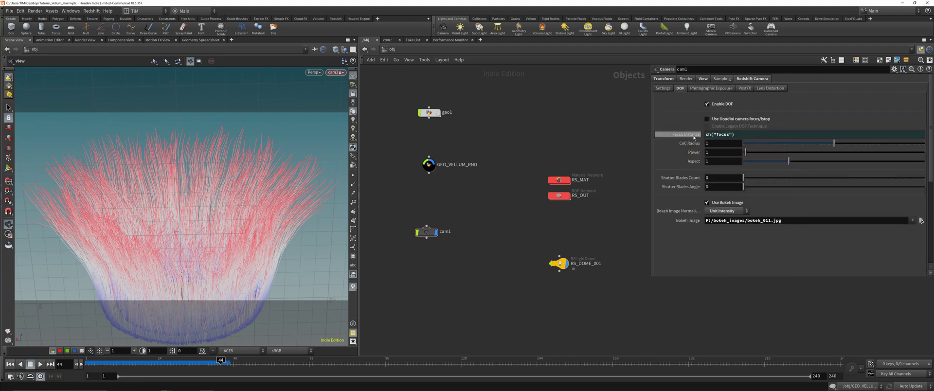
pyautogui.click(694, 136)
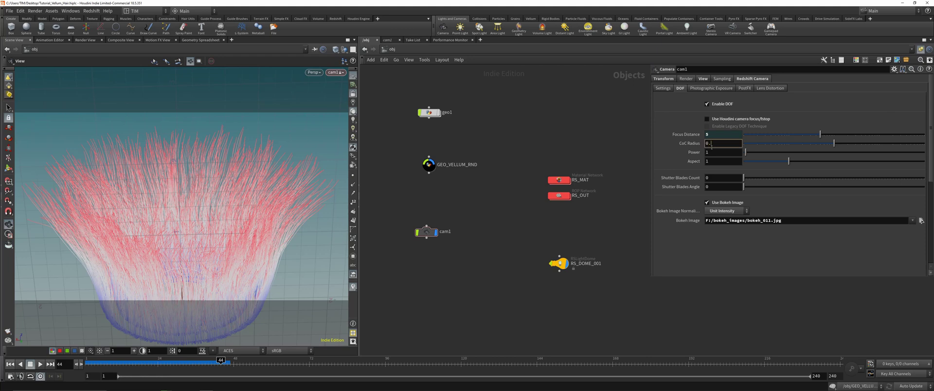
pyautogui.hotkey('ctrl', 's')
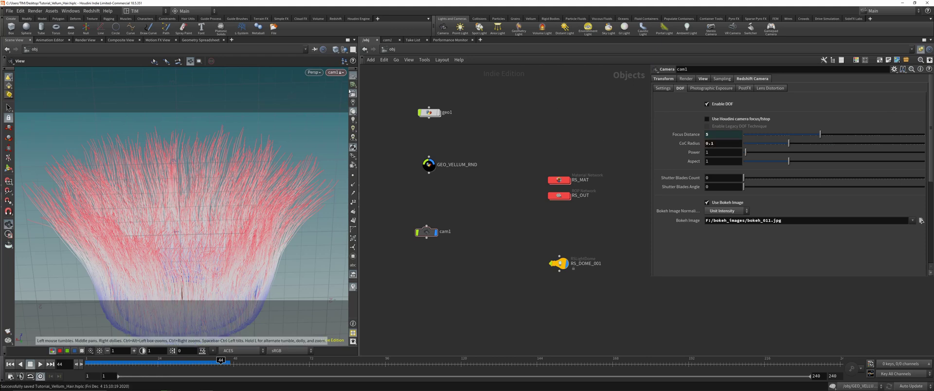
# Show cam1's handles from a free view, set its focus distance to 9.0114 and start a Redshift preview render
pyautogui.moveTo(140, 166); pyautogui.dragTo(222, 187)
pyautogui.scroll(-5, 238, 219)
pyautogui.click(427, 232)
pyautogui.click(9, 168)
pyautogui.hotkey('alt', 'r')
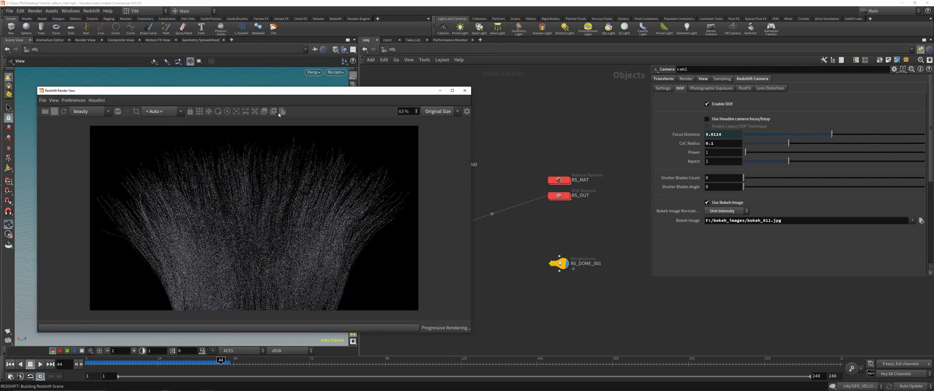
# Move the render view clear of the viewport, look through cam1 and reframe it at an angle onto the hair's outer strands
pyautogui.moveTo(279, 91); pyautogui.dragTo(441, 40)
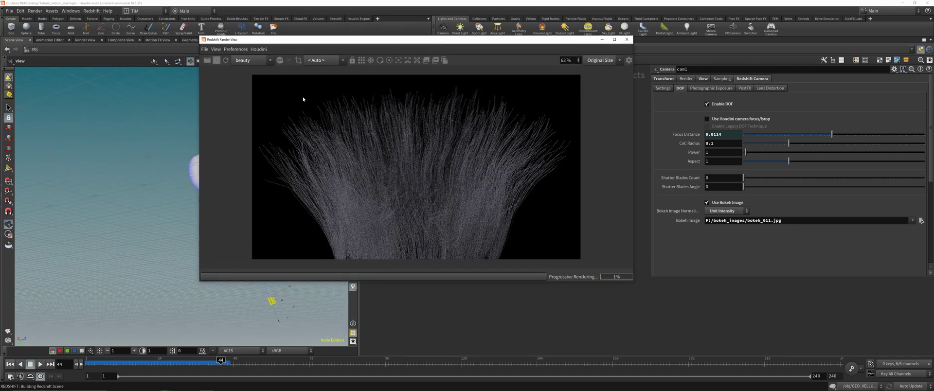
pyautogui.moveTo(284, 45); pyautogui.dragTo(493, 80)
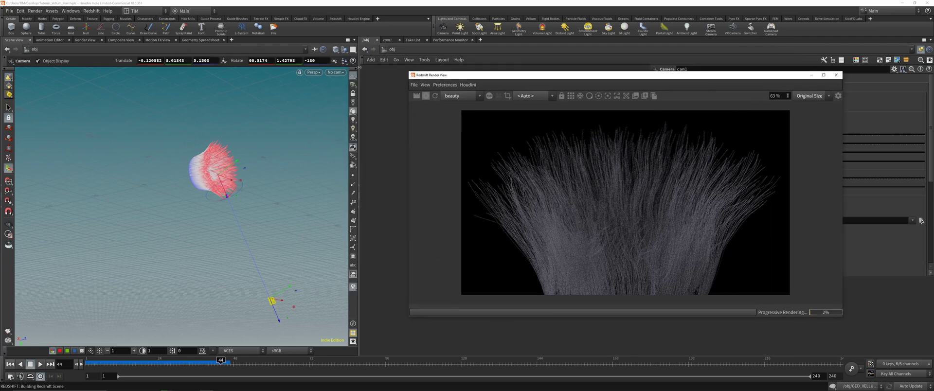
pyautogui.click(337, 72)
pyautogui.click(340, 107)
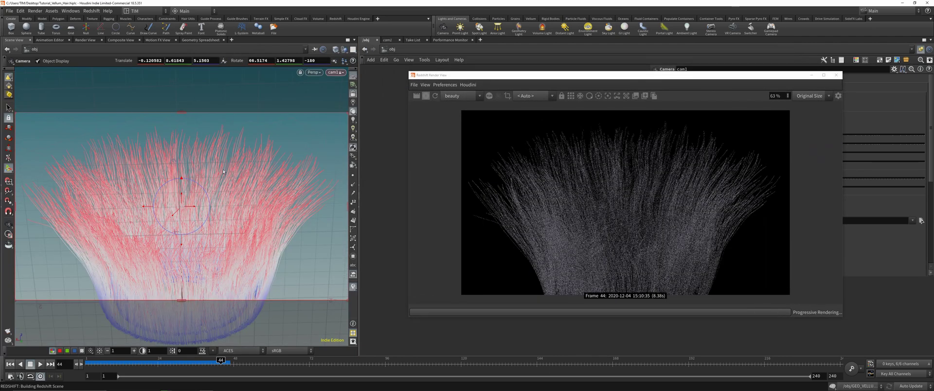
pyautogui.moveTo(202, 188); pyautogui.dragTo(210, 225)
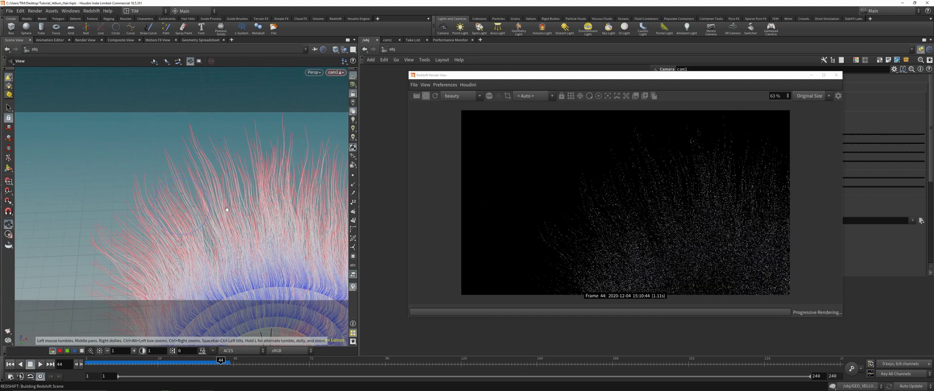
# Move the render view beside cam1's depth-of-field values and examine the reframed hair preview
pyautogui.click(427, 74)
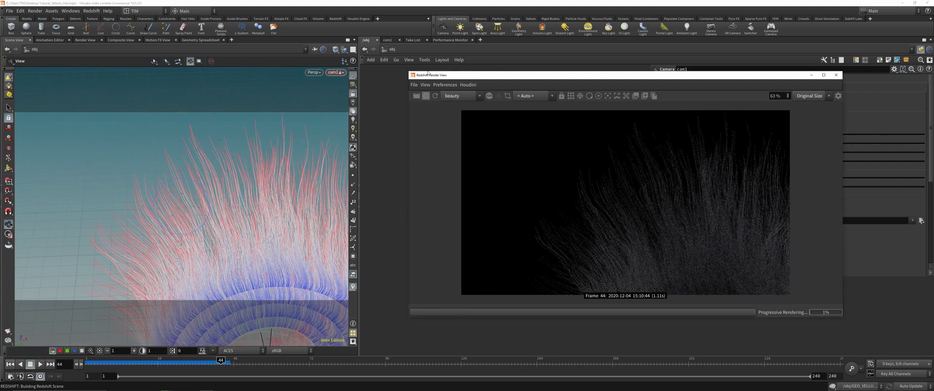
pyautogui.moveTo(567, 77); pyautogui.dragTo(424, 71)
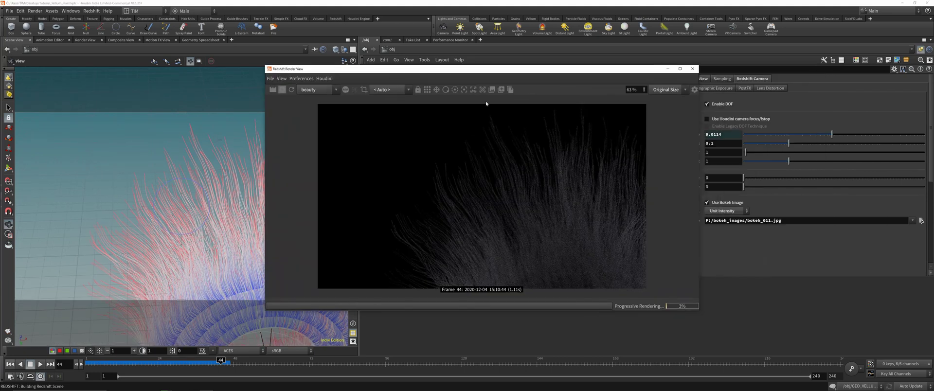
pyautogui.click(466, 90)
pyautogui.moveTo(513, 227); pyautogui.dragTo(488, 260)
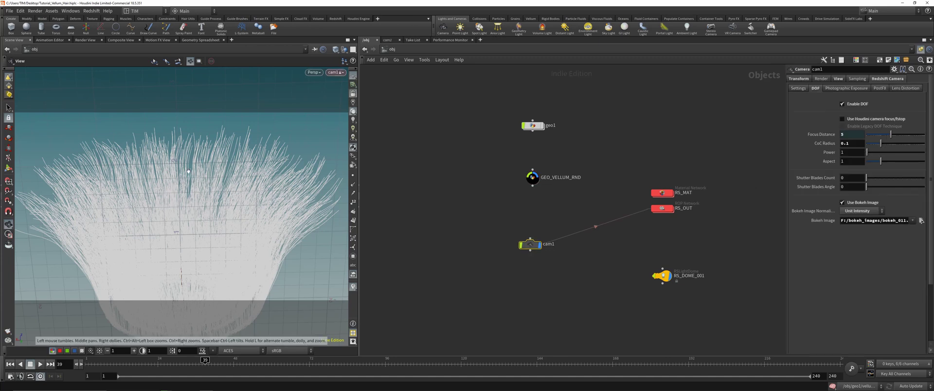
# Angle cam1 onto the outer hair strands and, from a free view, move its focus handle to a focus distance of about 8.36
pyautogui.moveTo(188, 171); pyautogui.dragTo(236, 207)
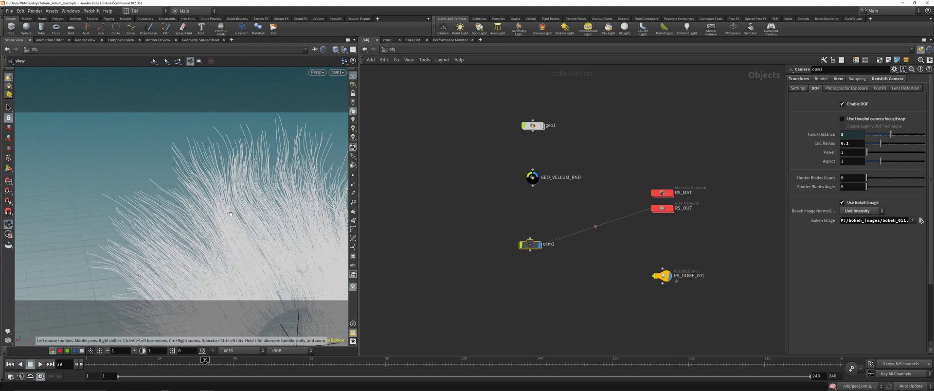
pyautogui.press('g')
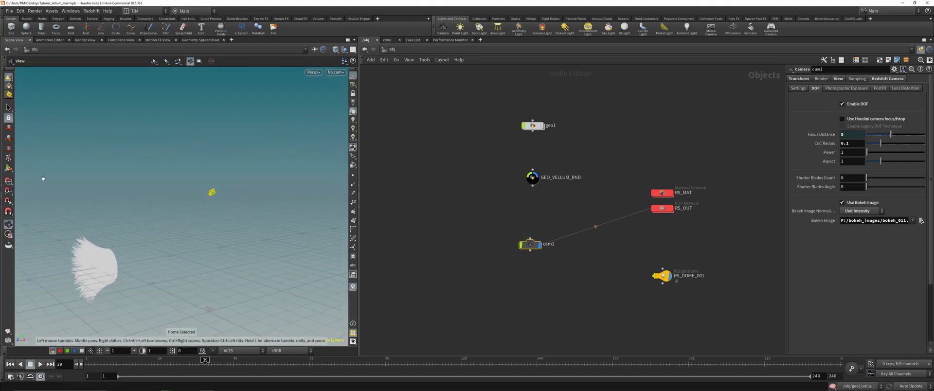
pyautogui.click(8, 168)
pyautogui.keyDown('alt'); pyautogui.moveTo(201, 215); pyautogui.dragTo(258, 207, button='middle'); pyautogui.keyUp('alt')
pyautogui.moveTo(197, 221); pyautogui.dragTo(169, 242)
pyautogui.press('Escape')
# Start a new Redshift preview render, place the render view over the viewport and frame cam1 in the network
pyautogui.hotkey('alt', 'r')
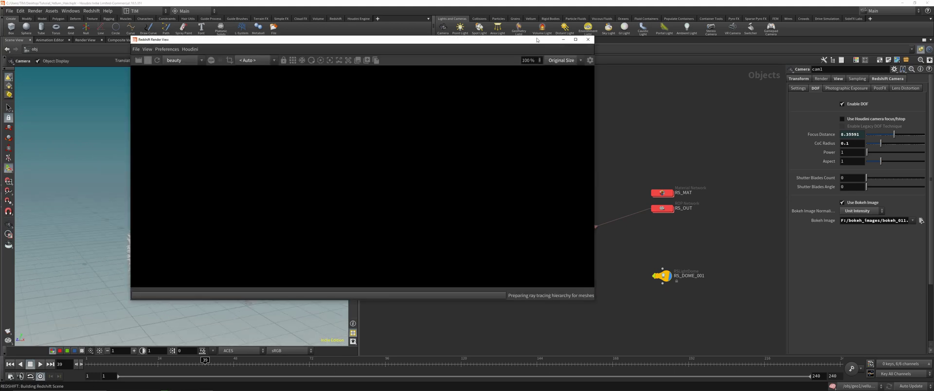
pyautogui.moveTo(537, 40); pyautogui.dragTo(441, 55)
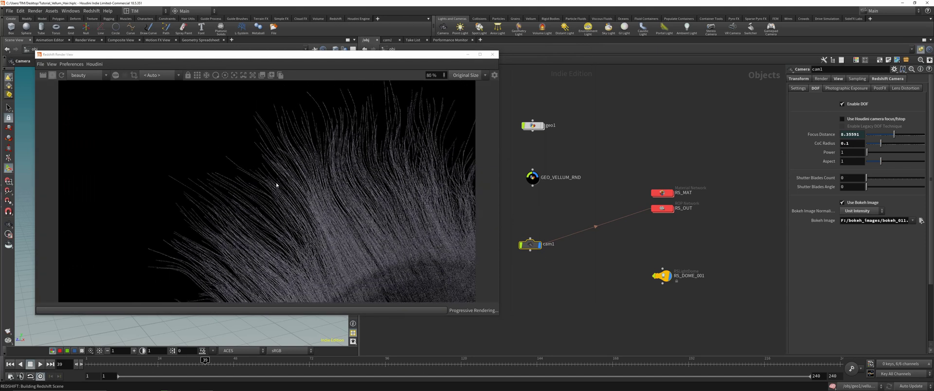
pyautogui.press('f')
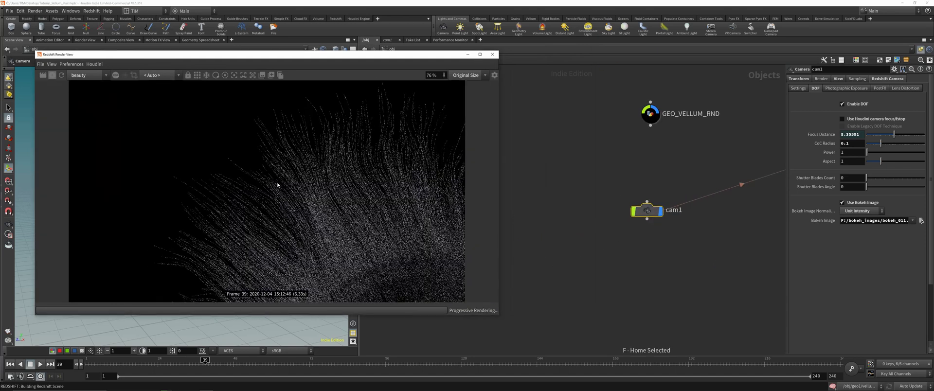
# Set cam1's depth-of-field CoC radius to 0.5 and its bokeh aspect to 1.45
pyautogui.click(854, 145)
pyautogui.press('BackSpace')
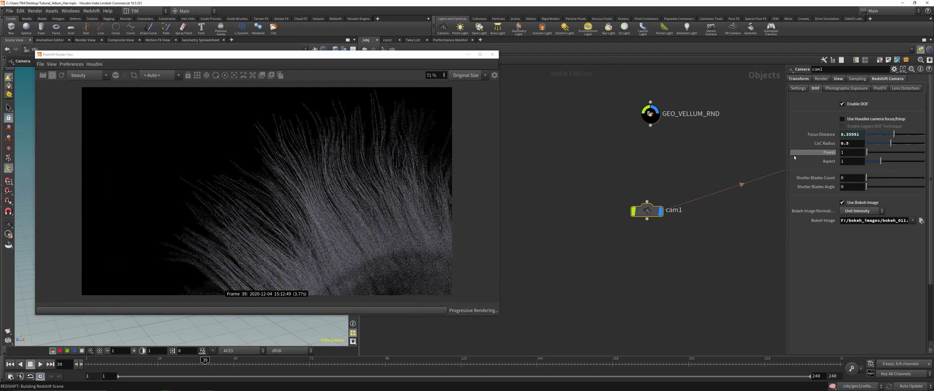
pyautogui.scroll(-1, 746, 214)
pyautogui.moveTo(746, 214)
pyautogui.mouseDown(button='middle')
pyautogui.moveTo(644, 202)
pyautogui.moveTo(731, 214)
pyautogui.mouseUp(button='middle')
pyautogui.click(704, 259)
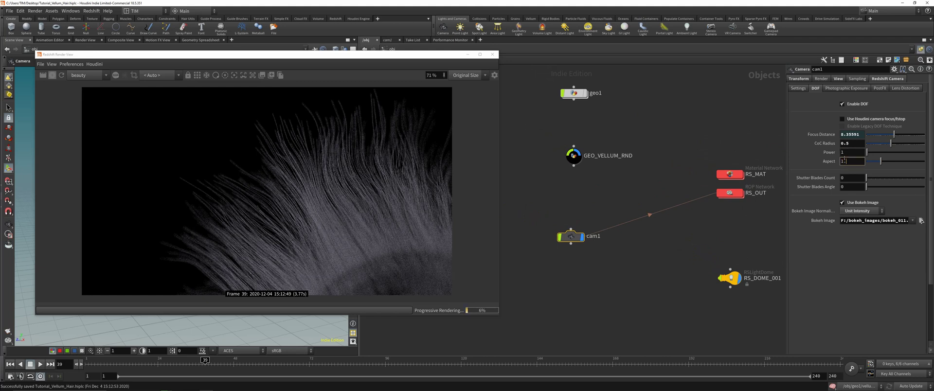
pyautogui.press('Return')
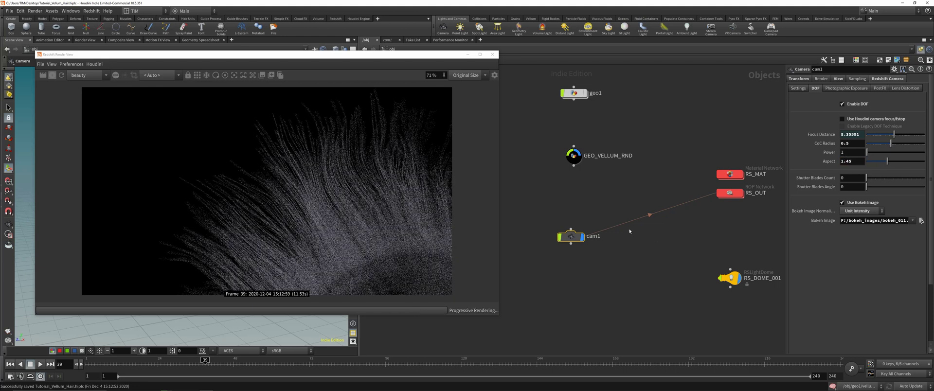
# Open the hair material inside RS_MAT, try the Glass preset on Material1 and settle on the Copper preset
pyautogui.moveTo(620, 213); pyautogui.dragTo(598, 209, button='middle')
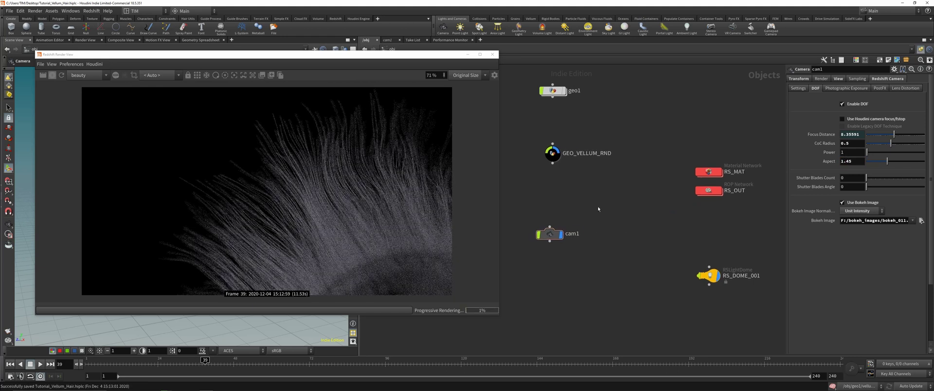
pyautogui.doubleClick(711, 172)
pyautogui.click(602, 190)
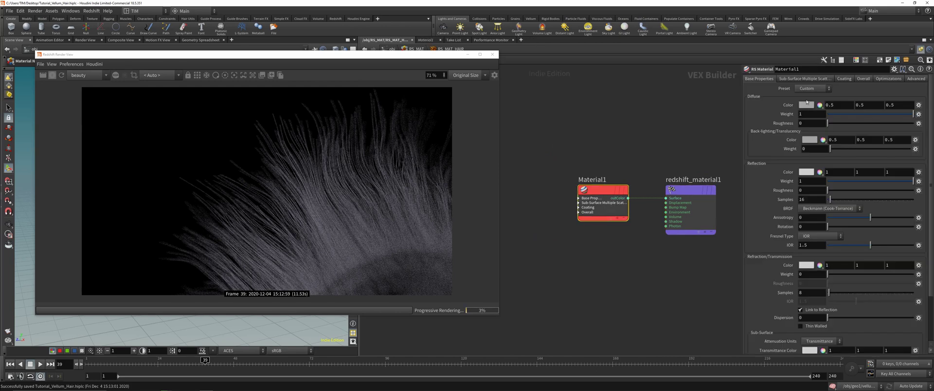
pyautogui.click(811, 89)
pyautogui.click(810, 104)
pyautogui.click(810, 88)
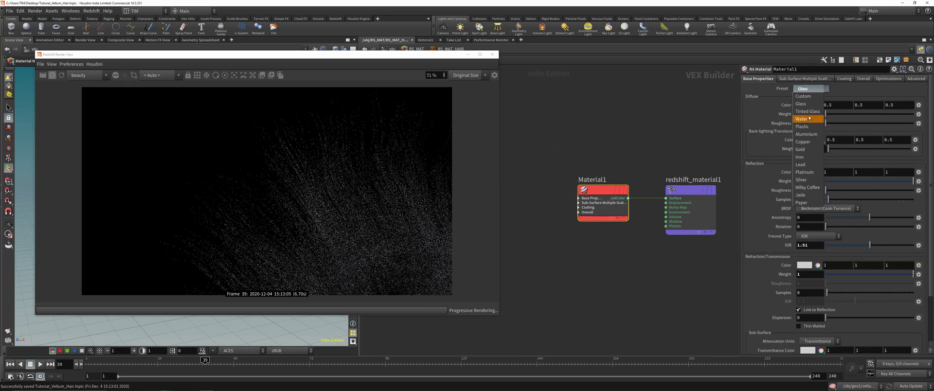
pyautogui.click(811, 143)
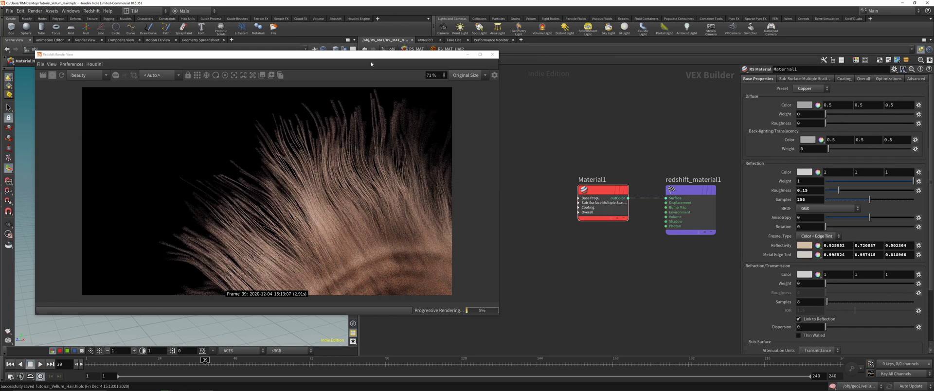
# Look through cam1 in the viewport and close the Redshift render view
pyautogui.moveTo(368, 55); pyautogui.dragTo(374, 52)
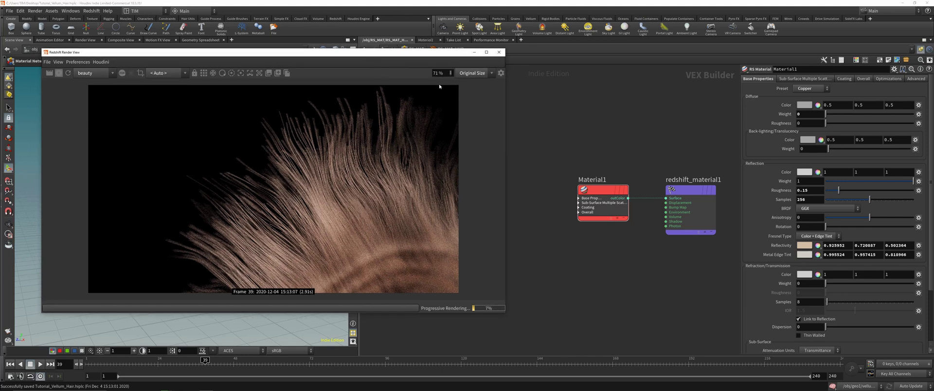
pyautogui.moveTo(437, 52); pyautogui.dragTo(790, 57)
pyautogui.click(336, 72)
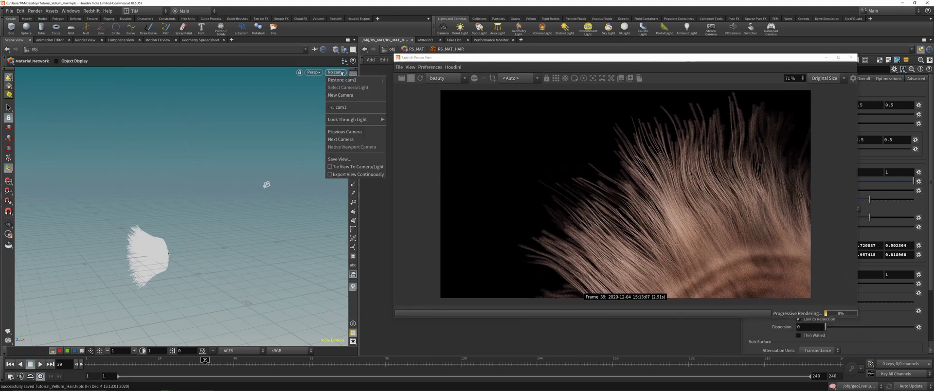
pyautogui.click(346, 107)
pyautogui.moveTo(584, 61); pyautogui.dragTo(281, 61)
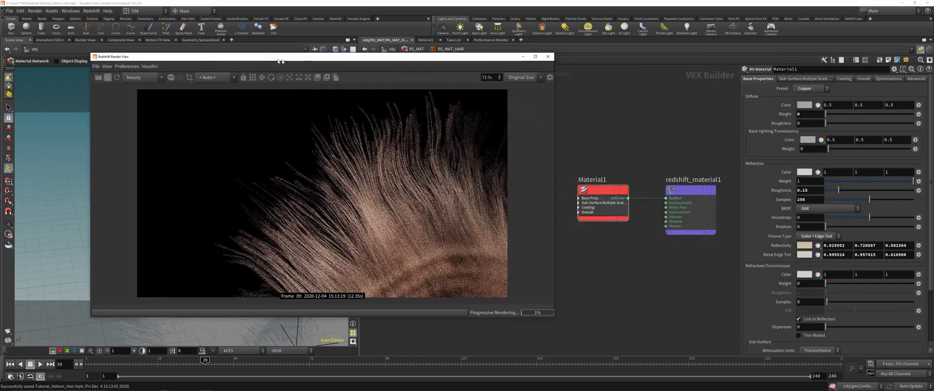
pyautogui.click(547, 56)
# Inspect the point attributes of the OUT_HAIR null inside GEO_VELLUM_RND and return to the object level
pyautogui.press('u')
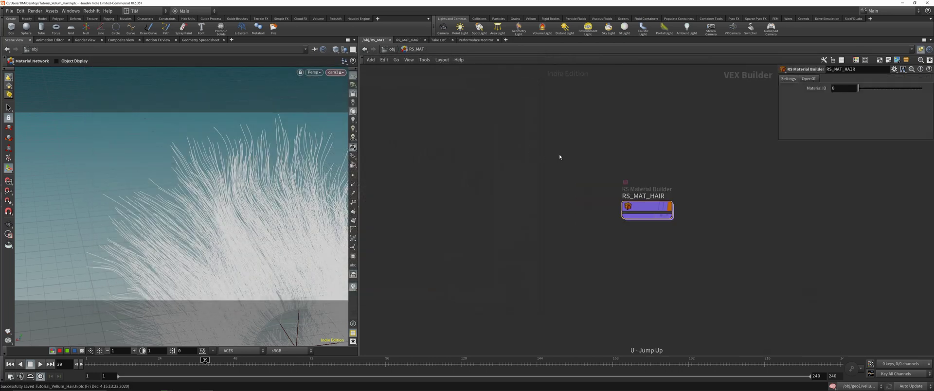
pyautogui.click(392, 50)
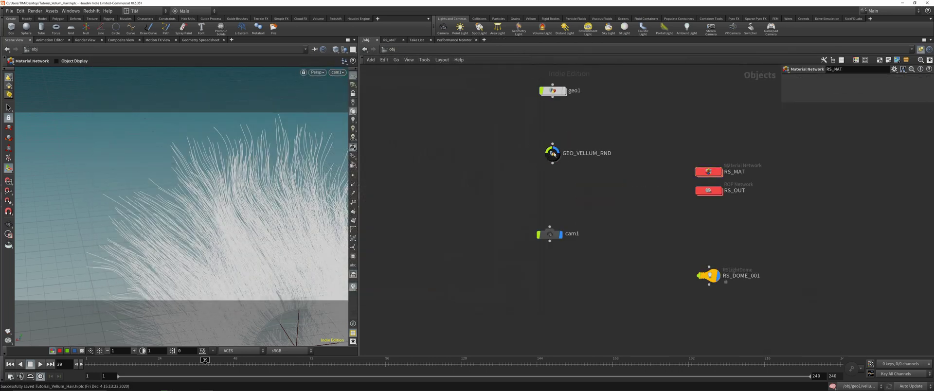
pyautogui.doubleClick(554, 153)
pyautogui.middleClick(556, 227)
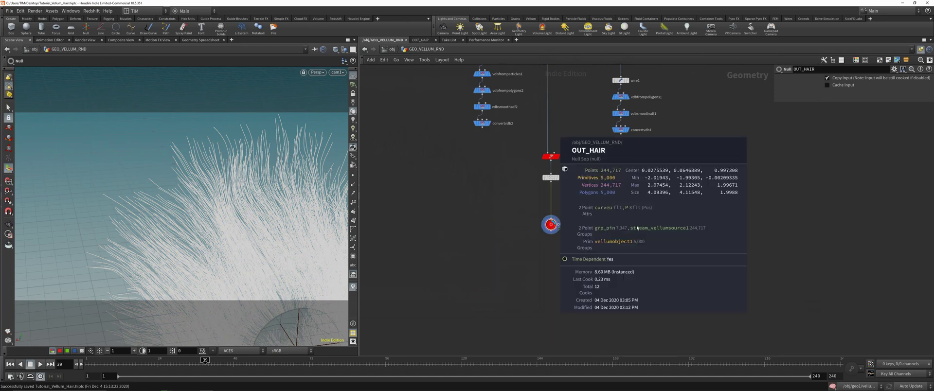
pyautogui.press('u')
pyautogui.click(565, 181)
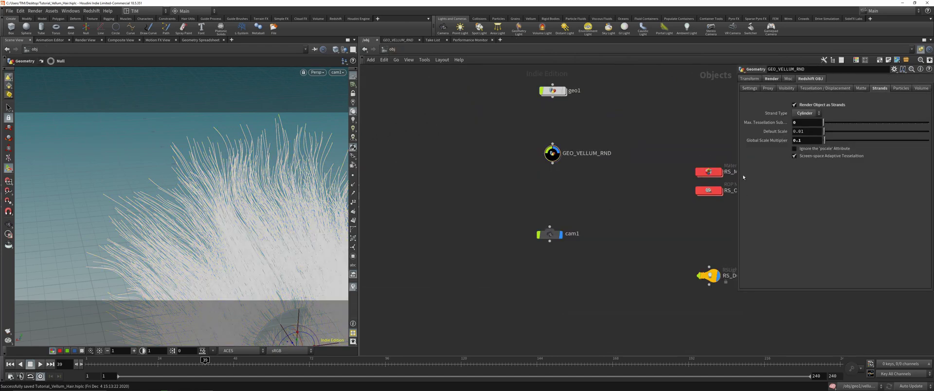
# Reopen the RS_MAT_HAIR network and add an RS Color User Data node below Material1
pyautogui.doubleClick(709, 172)
pyautogui.doubleClick(642, 208)
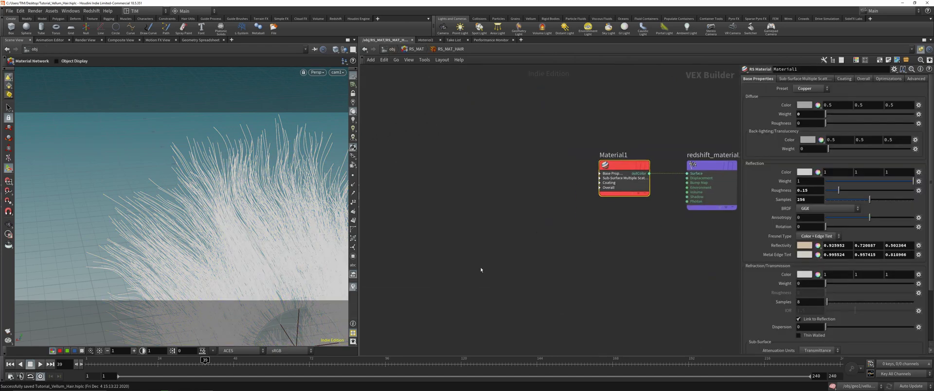
pyautogui.press('Tab')
pyautogui.write('col')
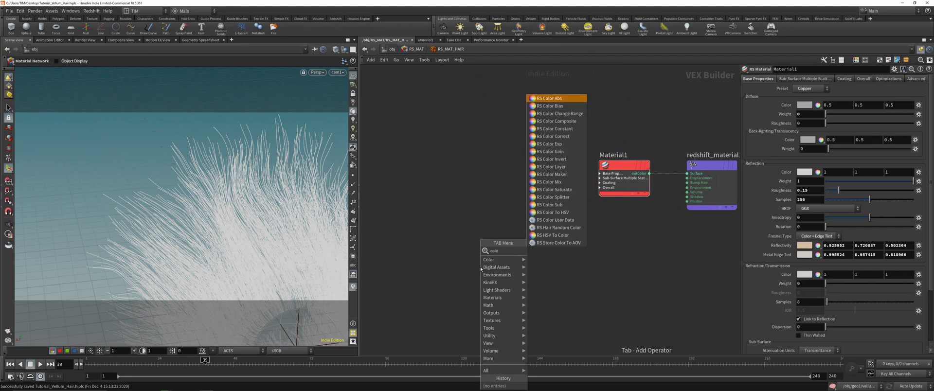
pyautogui.click(554, 220)
pyautogui.click(502, 261)
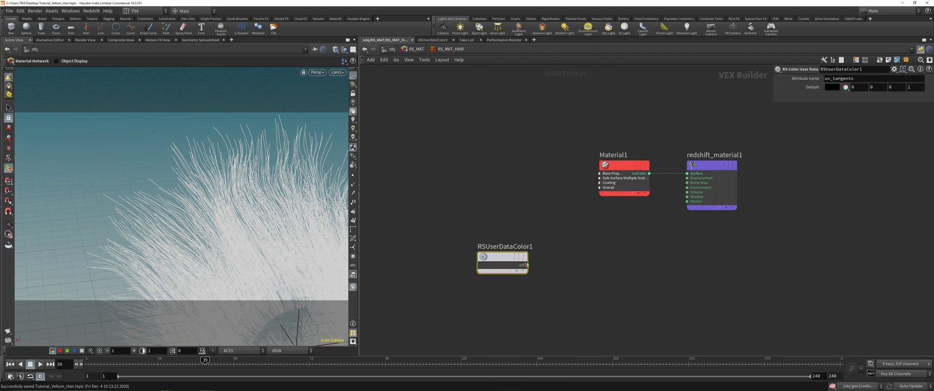
# Wire the user data color node into redshift_material1's Surface input and set its attribute name to curveu
pyautogui.click(526, 265)
pyautogui.click(599, 174)
pyautogui.moveTo(504, 246); pyautogui.dragTo(633, 257)
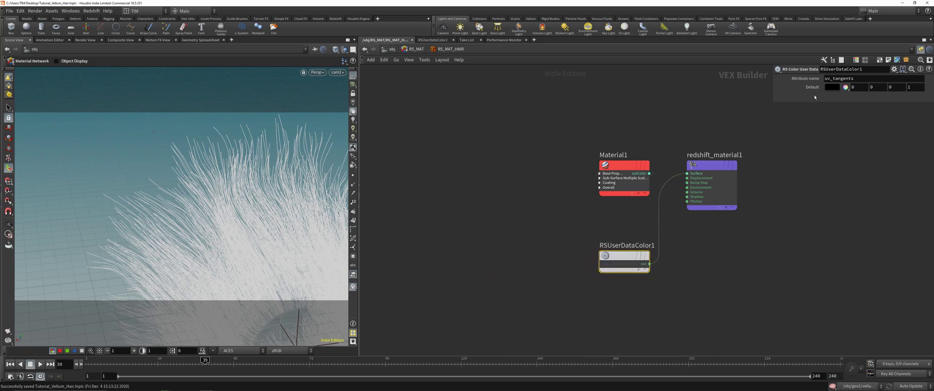
pyautogui.moveTo(690, 148); pyautogui.dragTo(661, 154, button='middle')
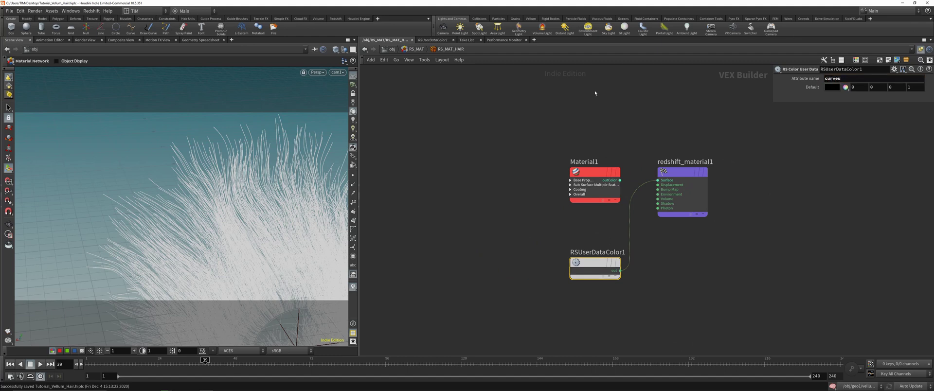
# Start a Redshift preview of the hair and place the render view over the viewport, clear of the material nodes
pyautogui.moveTo(536, 141); pyautogui.dragTo(529, 144)
pyautogui.hotkey('alt', 'r')
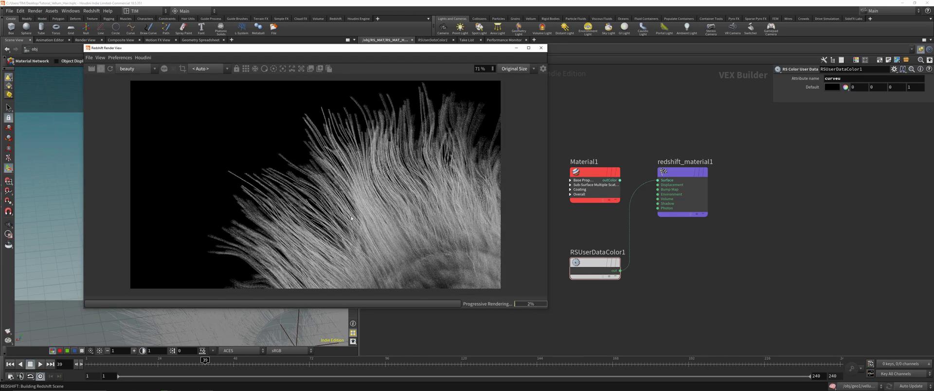
pyautogui.moveTo(432, 54); pyautogui.dragTo(359, 68)
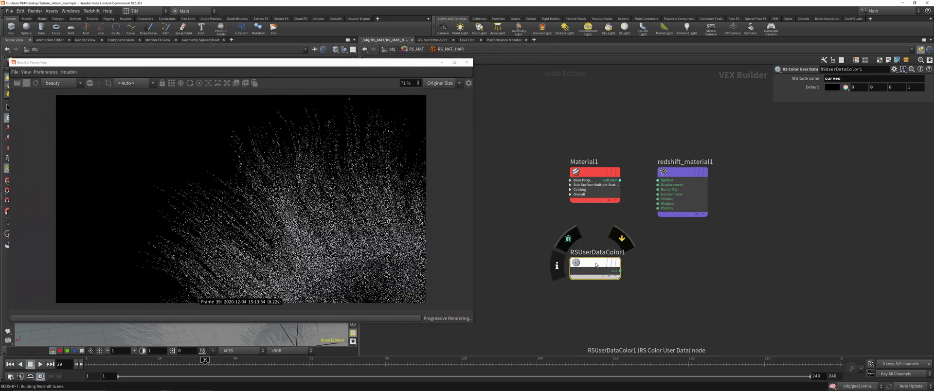
# Reconnect Material1's outColor to the Surface input and expand Material1's base property inputs
pyautogui.moveTo(595, 265); pyautogui.dragTo(522, 261)
pyautogui.click(570, 180)
pyautogui.moveTo(619, 180); pyautogui.dragTo(657, 180)
pyautogui.click(602, 212)
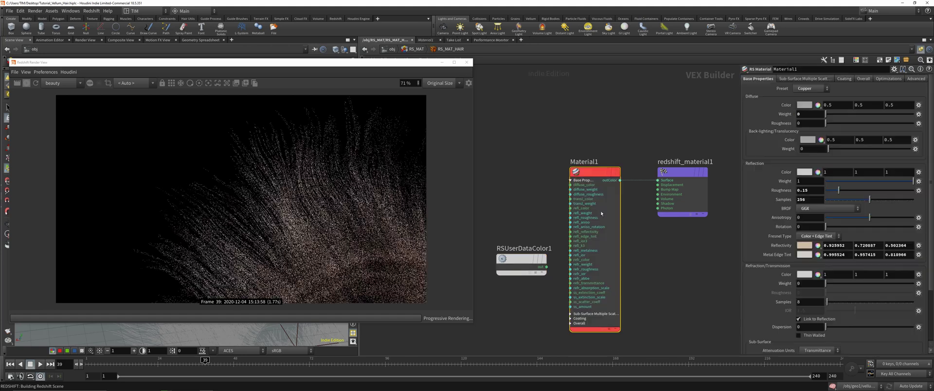
# Connect the user data color node's output to Material1's refl_reflectivity input
pyautogui.moveTo(650, 216); pyautogui.dragTo(660, 192, button='middle')
pyautogui.moveTo(542, 236); pyautogui.dragTo(516, 238)
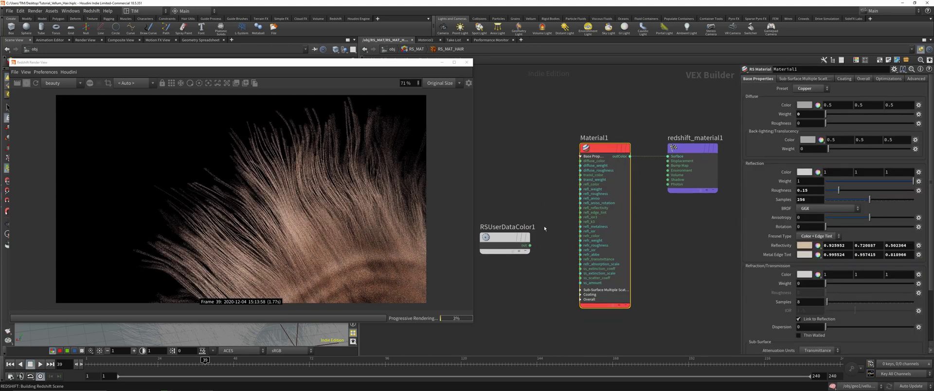
pyautogui.click(529, 245)
pyautogui.click(579, 208)
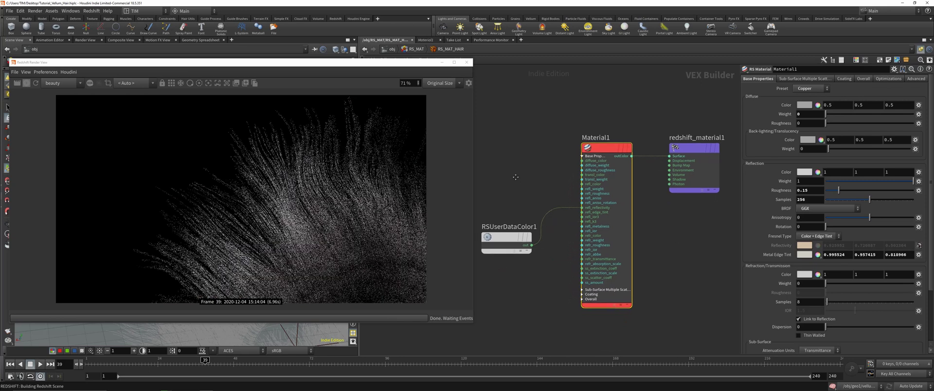
# Insert an RS Ramp between the user data color node and Material1's refl_reflectivity input
pyautogui.moveTo(515, 177); pyautogui.dragTo(592, 168, button='middle')
pyautogui.moveTo(585, 229); pyautogui.dragTo(521, 230)
pyautogui.press('Tab')
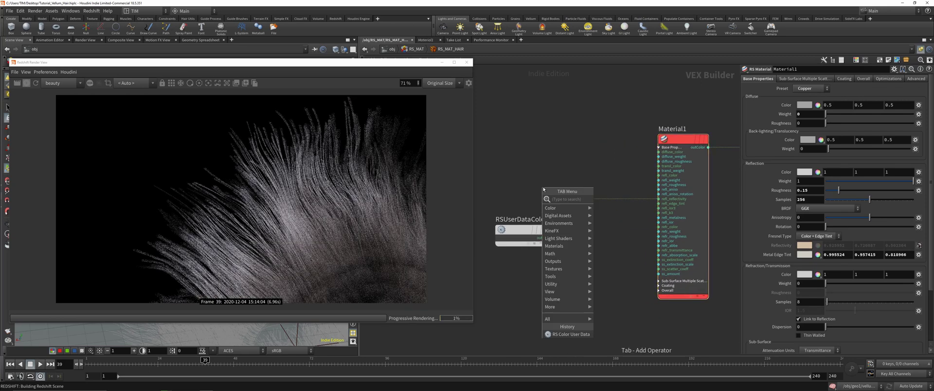
pyautogui.write('re')
pyautogui.click(550, 183)
pyautogui.press('Tab')
pyautogui.write('r')
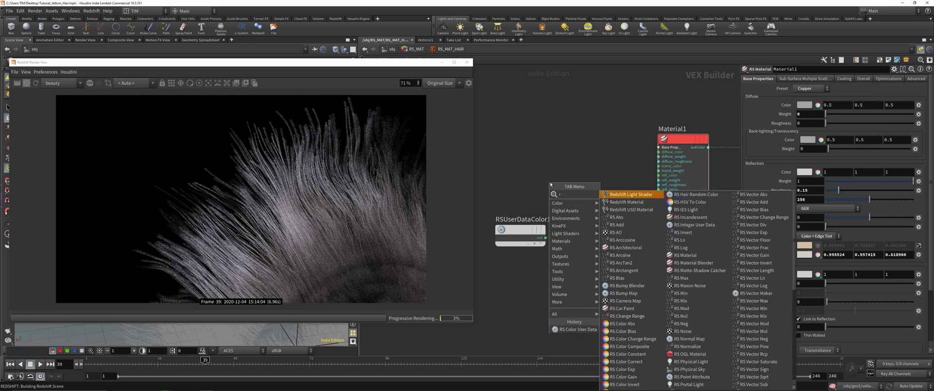
pyautogui.write('a')
pyautogui.click(631, 218)
pyautogui.click(576, 207)
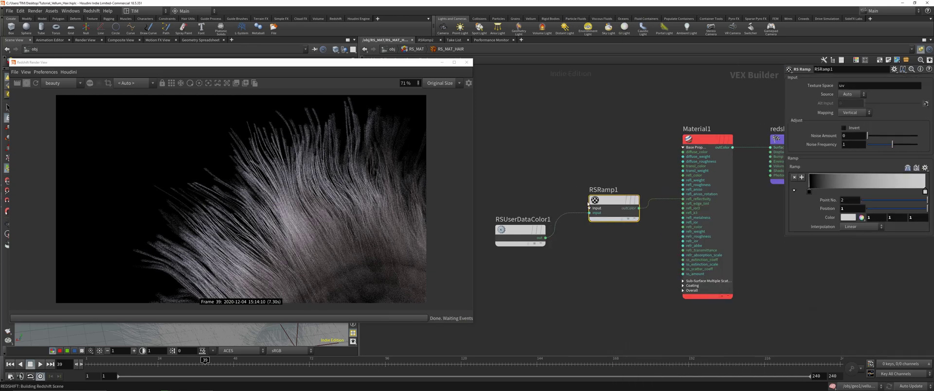
pyautogui.moveTo(607, 201); pyautogui.dragTo(584, 228)
pyautogui.moveTo(582, 198); pyautogui.dragTo(555, 212, button='middle')
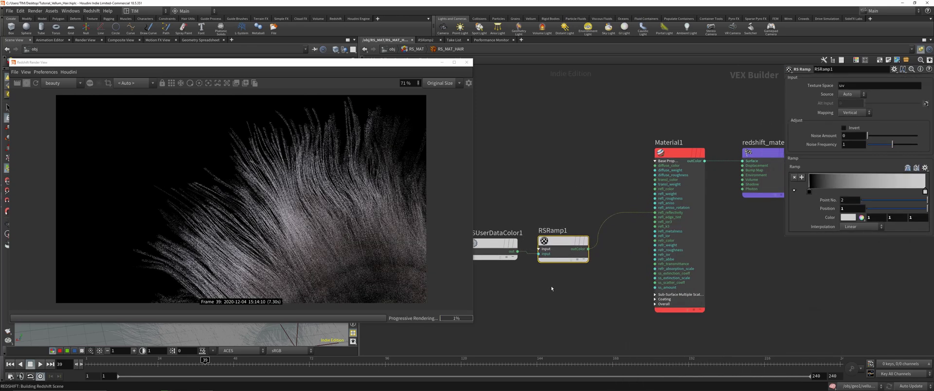
# Try the Infra-Red preset on the ramp, replace it with White to Red and reverse the ramp
pyautogui.click(921, 169)
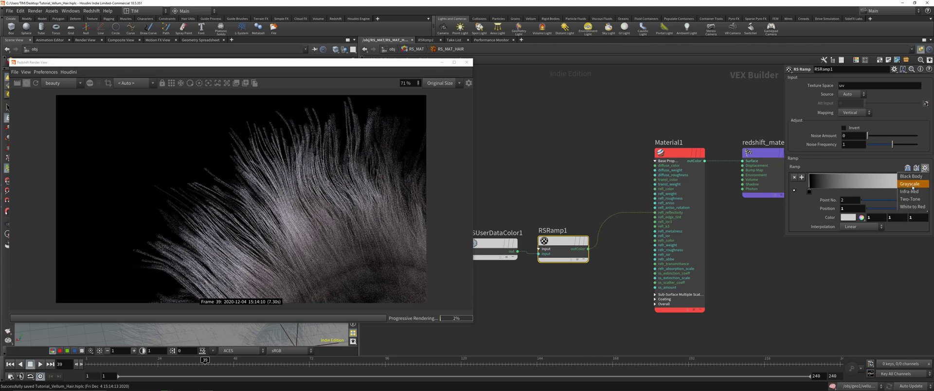
pyautogui.click(911, 192)
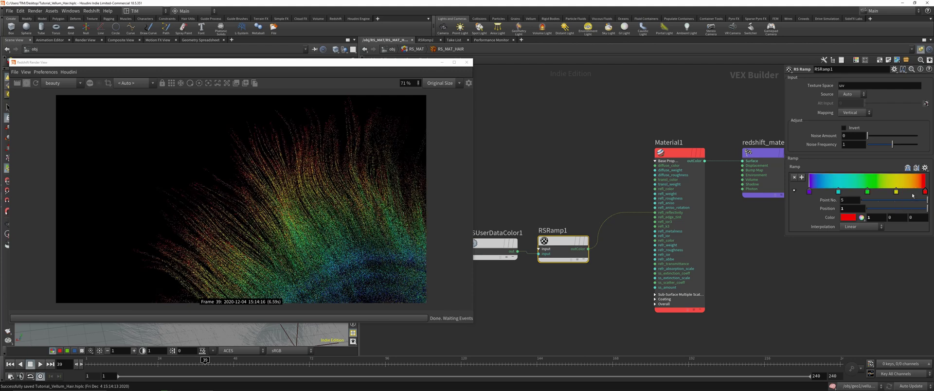
pyautogui.click(925, 169)
pyautogui.click(914, 206)
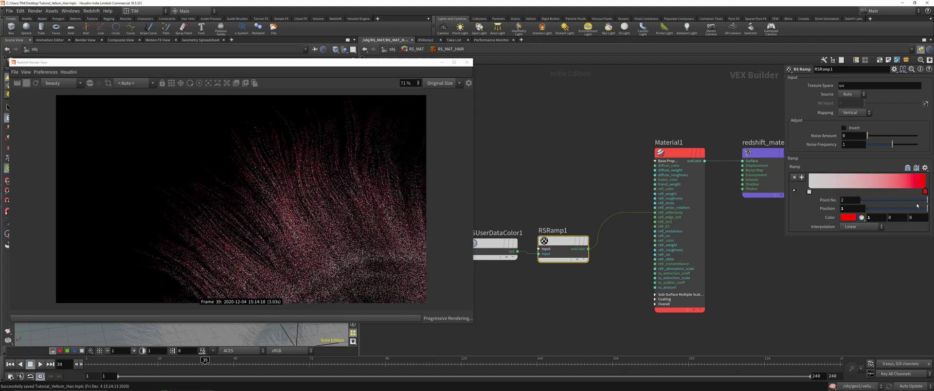
pyautogui.click(916, 169)
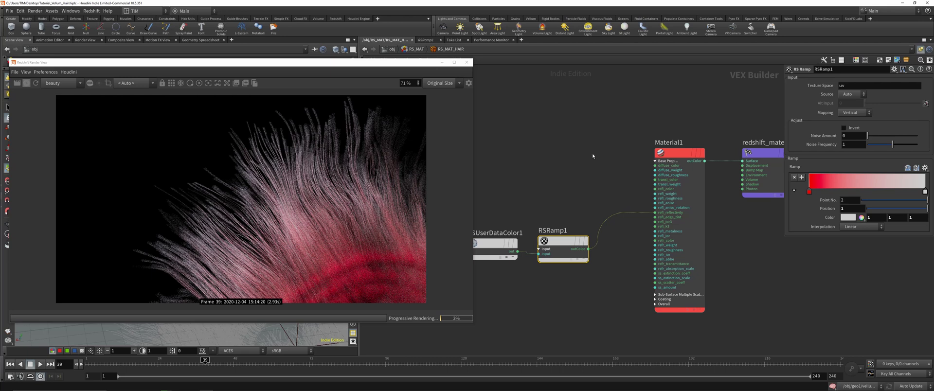
# Return to the object level and move the render view off the cam1 viewport
pyautogui.moveTo(549, 179); pyautogui.dragTo(548, 177, button='middle')
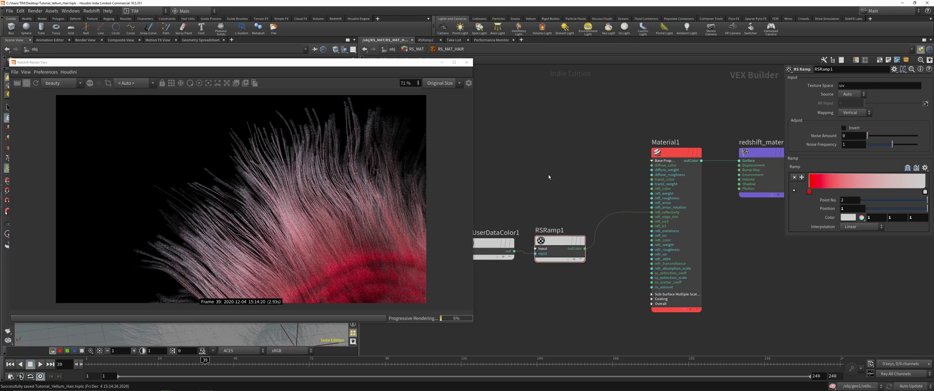
pyautogui.press('u')
pyautogui.press('u')
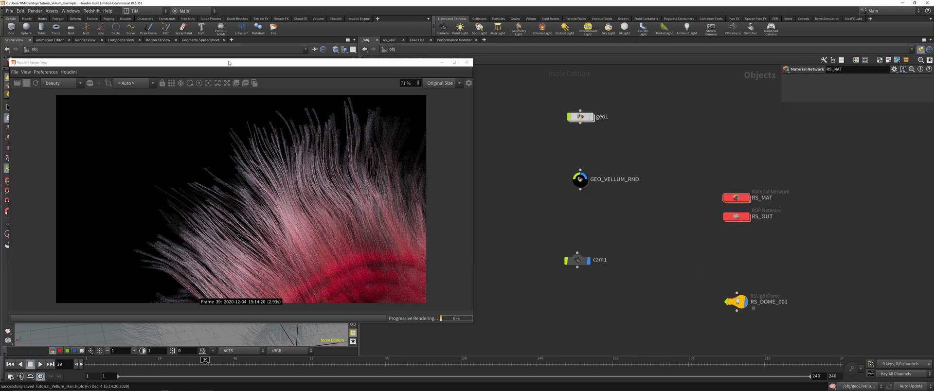
pyautogui.moveTo(229, 63); pyautogui.dragTo(576, 53)
pyautogui.click(325, 85)
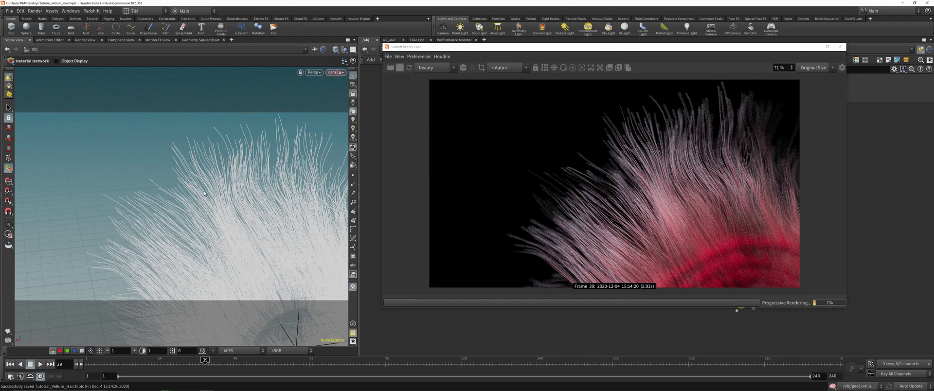
# Orbit the cam1 view to a new angle on the hair and try a render region over the upper strands
pyautogui.moveTo(205, 193); pyautogui.dragTo(219, 205)
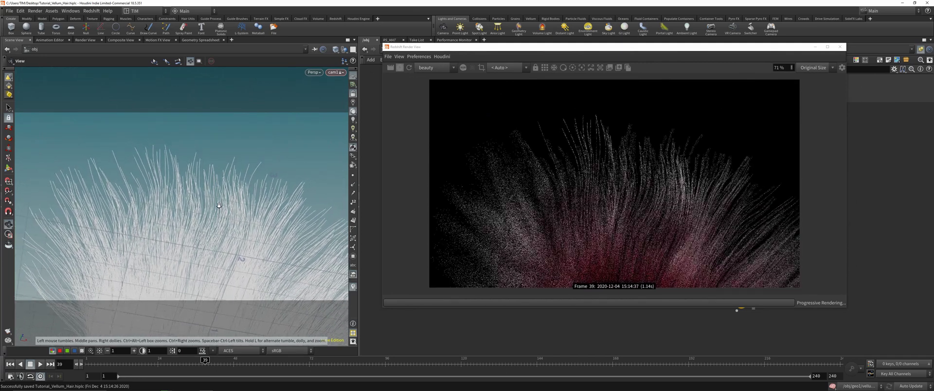
pyautogui.moveTo(559, 47); pyautogui.dragTo(323, 39)
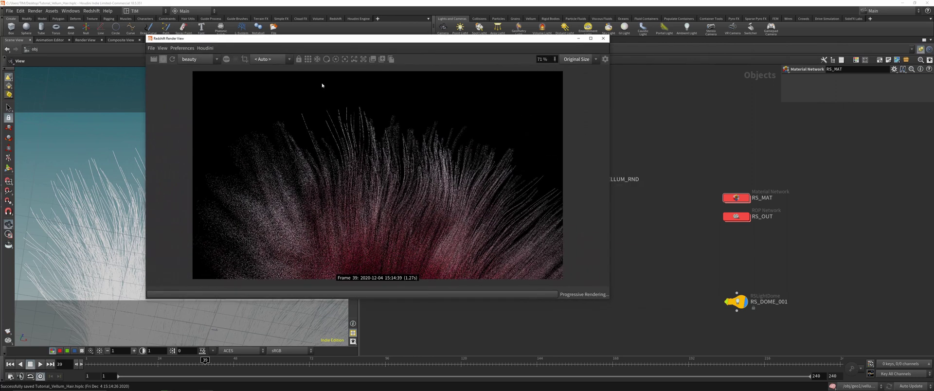
pyautogui.moveTo(223, 80); pyautogui.dragTo(543, 221)
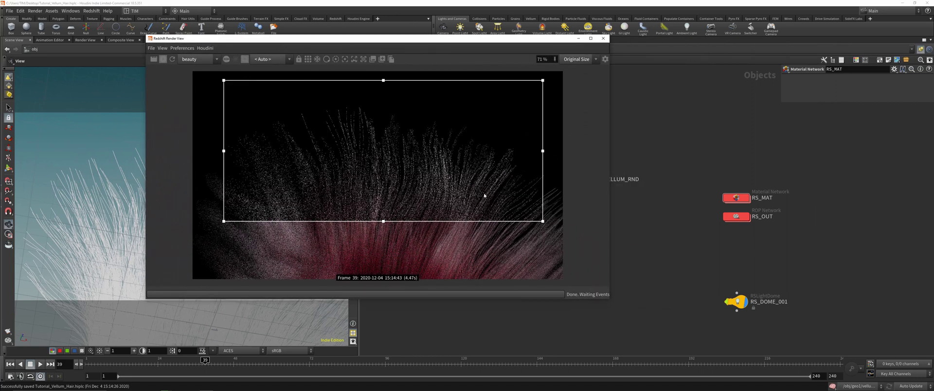
pyautogui.click(244, 61)
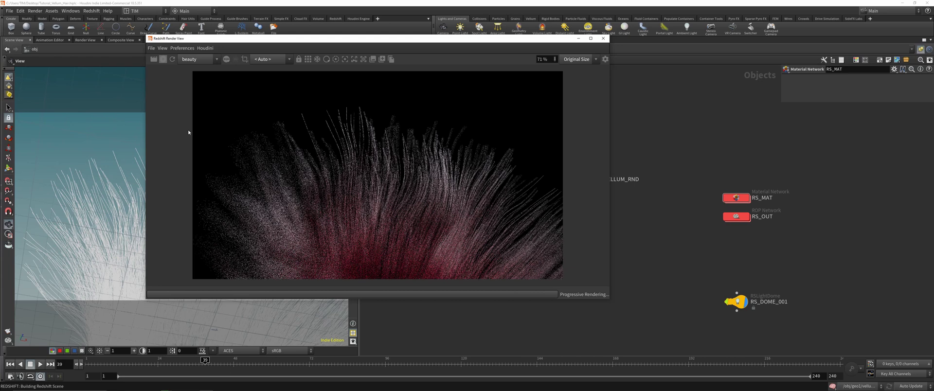
pyautogui.moveTo(383, 40); pyautogui.dragTo(633, 41)
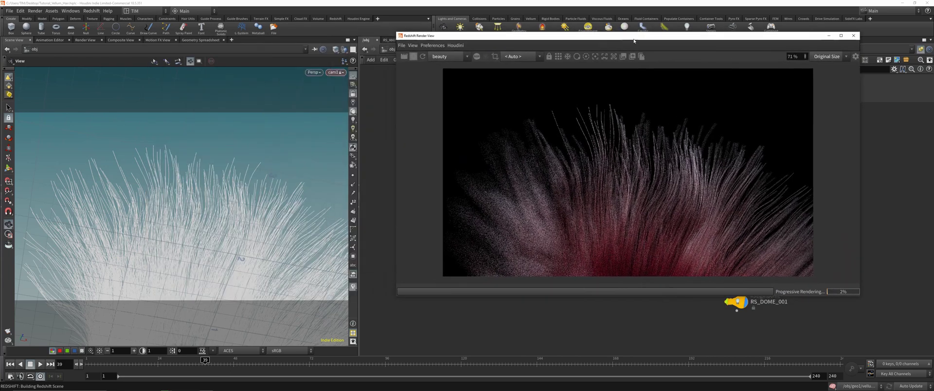
pyautogui.moveTo(466, 39); pyautogui.dragTo(499, 41)
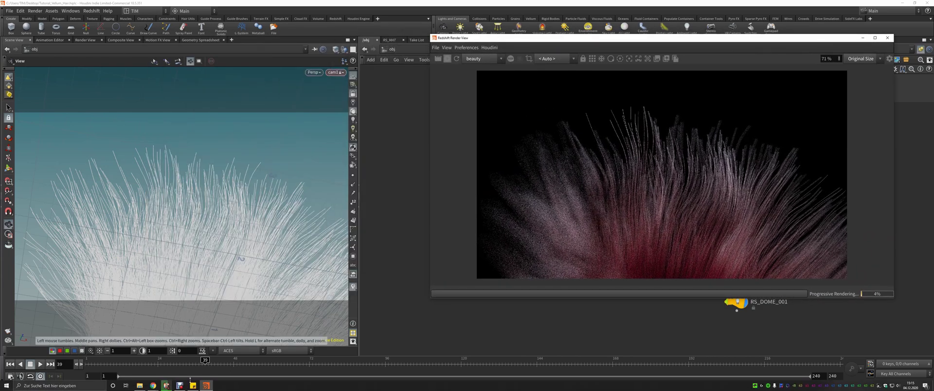
# Switch to the browser to view the Twitter profile page, and return to the Redshift render view in Houdini
pyautogui.click(156, 386)
pyautogui.click(176, 366)
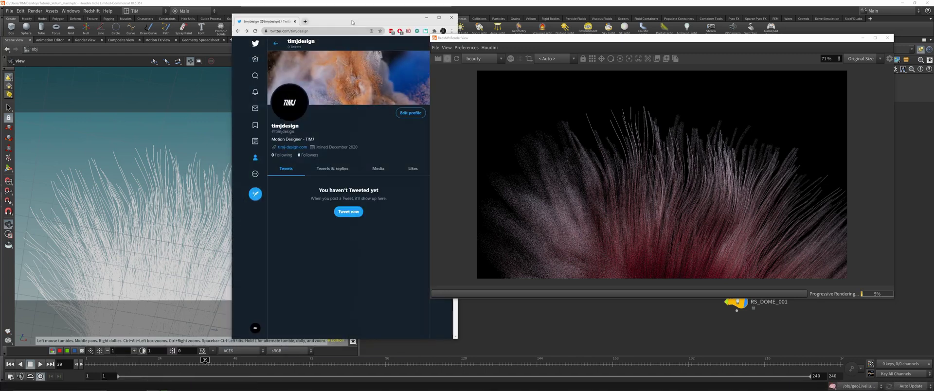
pyautogui.moveTo(351, 22); pyautogui.dragTo(300, 20)
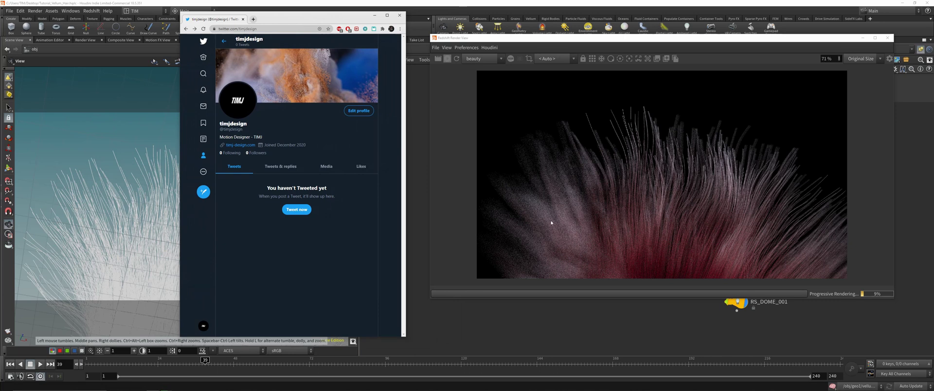
pyautogui.click(374, 15)
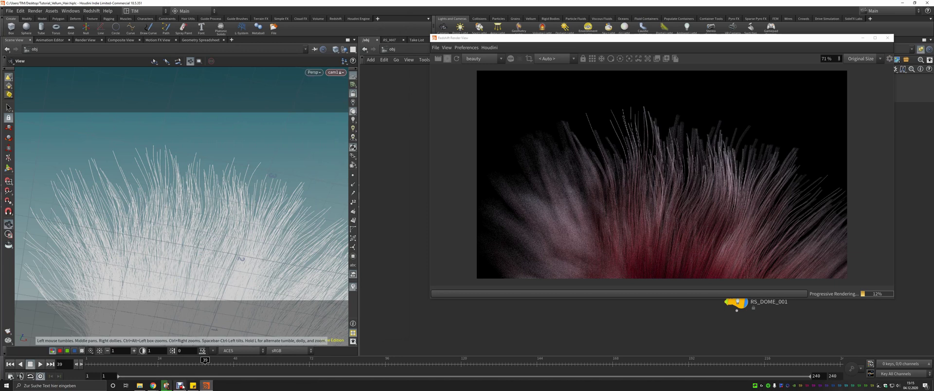
pyautogui.moveTo(180, 386)
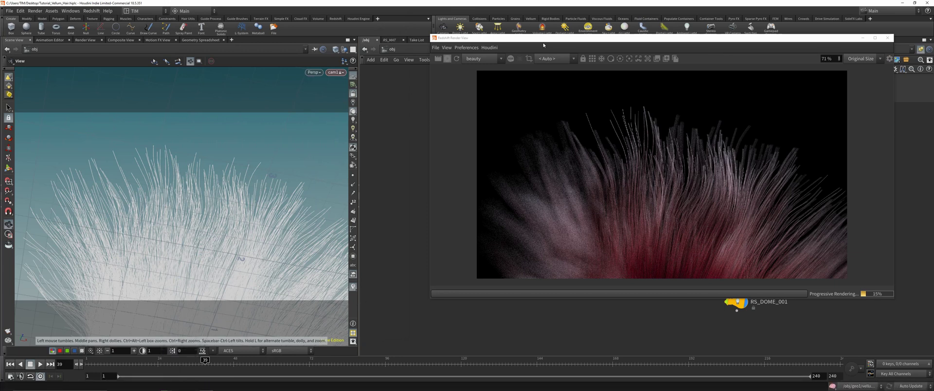
pyautogui.moveTo(543, 45); pyautogui.dragTo(478, 48)
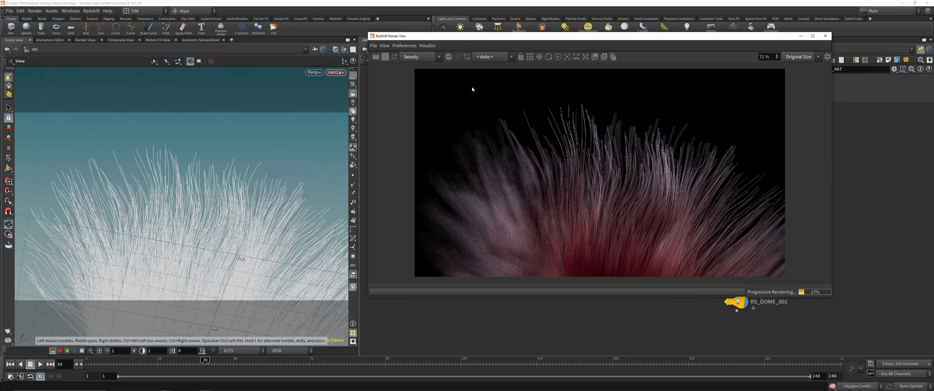